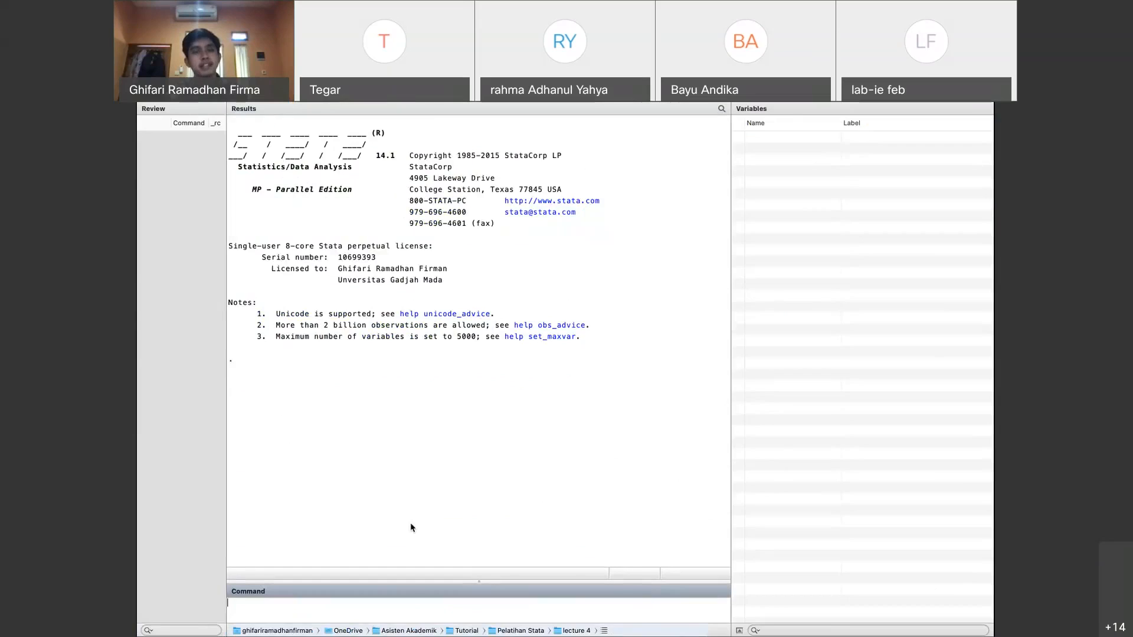
Review the do-file's initialization section, covering the clear all, set more off, cd and global output commands
click(518, 426)
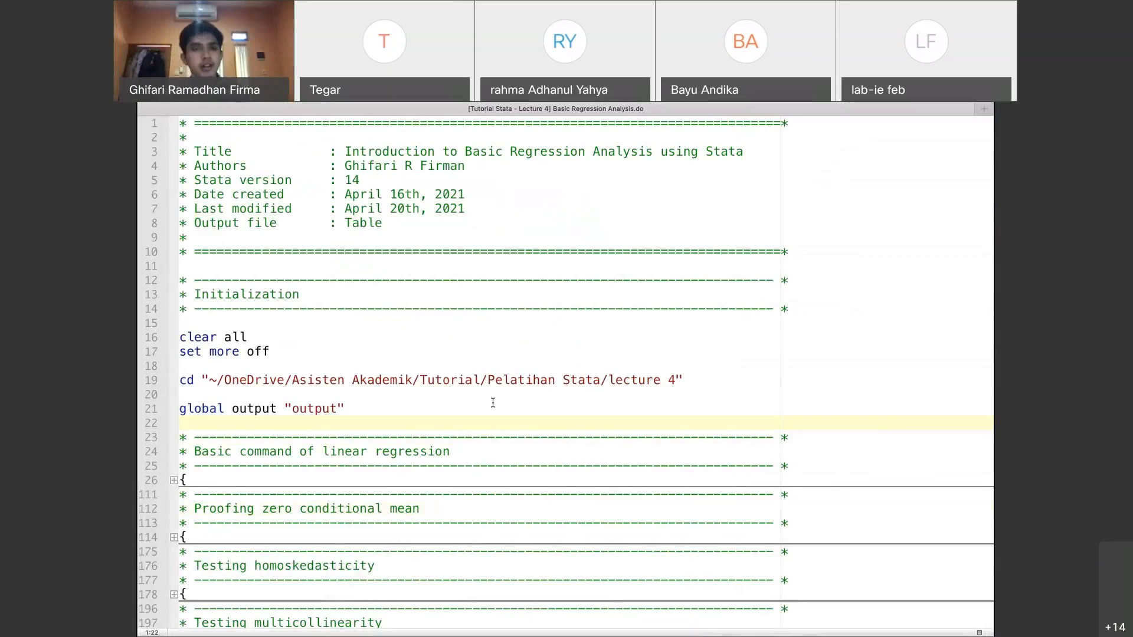
scroll(493, 402, down, 2)
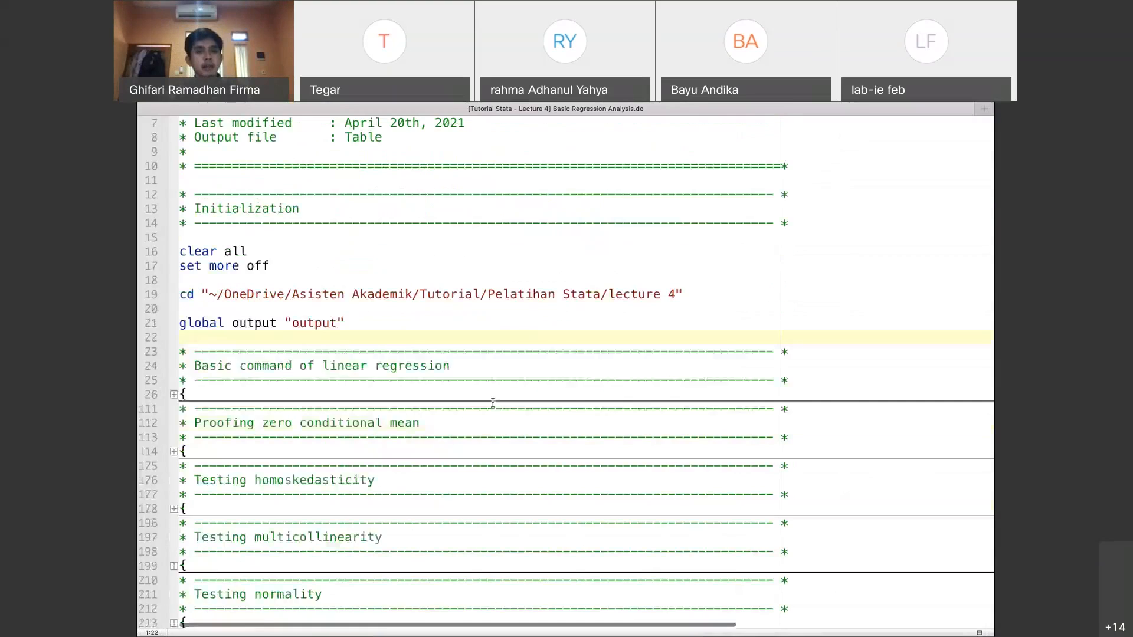
scroll(492, 403, down, 3)
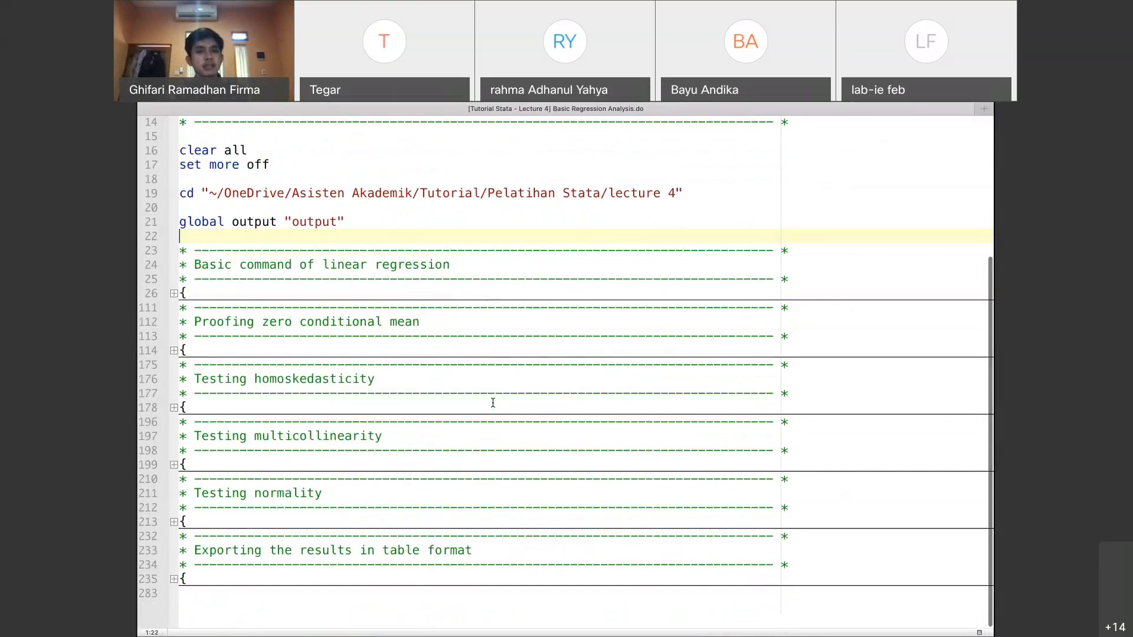
scroll(365, 237, up, 1)
scroll(366, 237, up, 2)
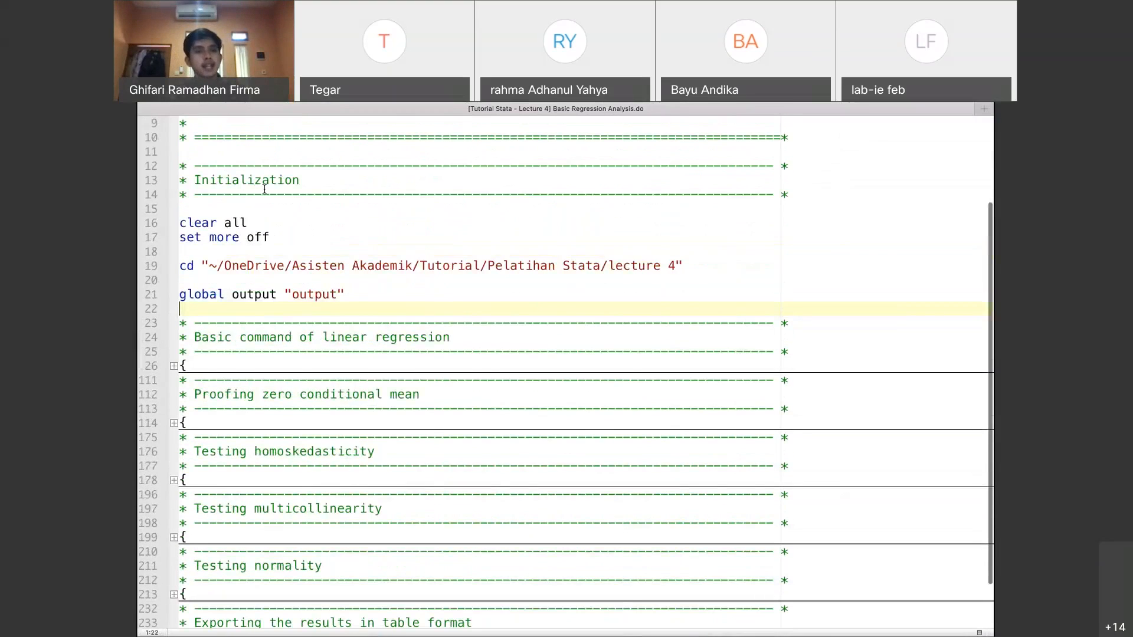
drag(345, 294, 208, 223)
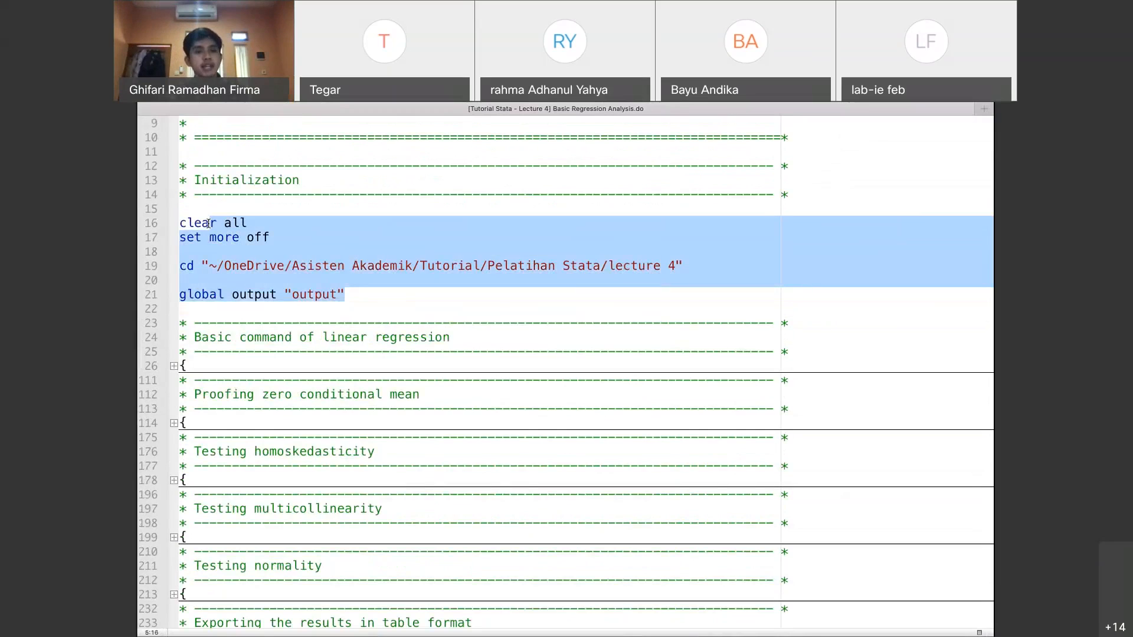
click(246, 237)
triple_click(247, 269)
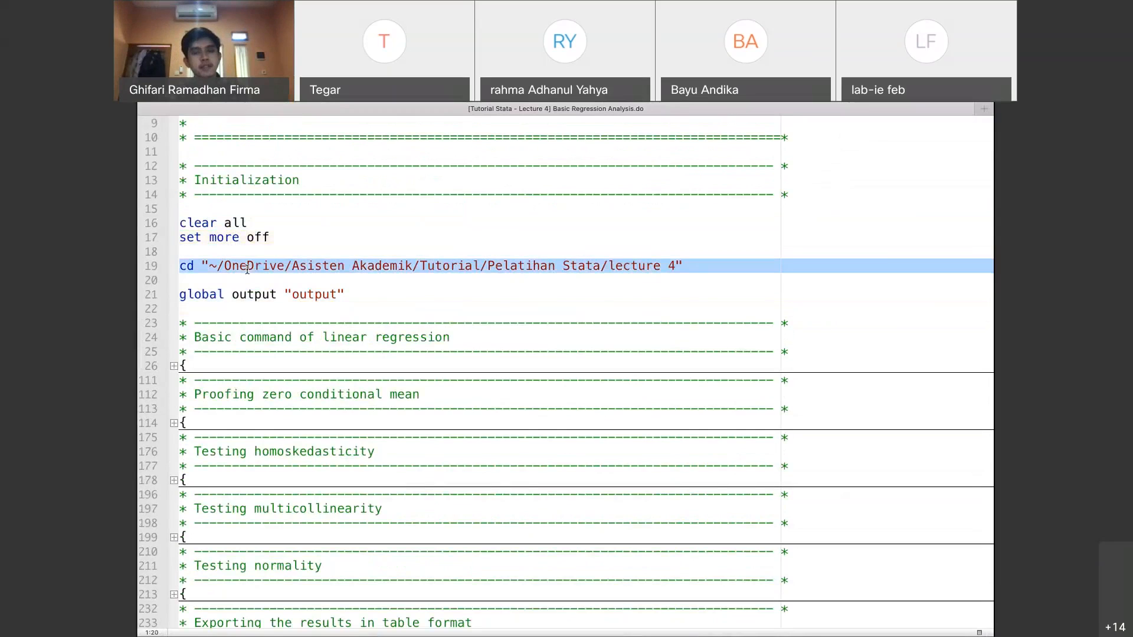
click(247, 291)
double_click(255, 269)
click(255, 291)
click(286, 293)
triple_click(286, 293)
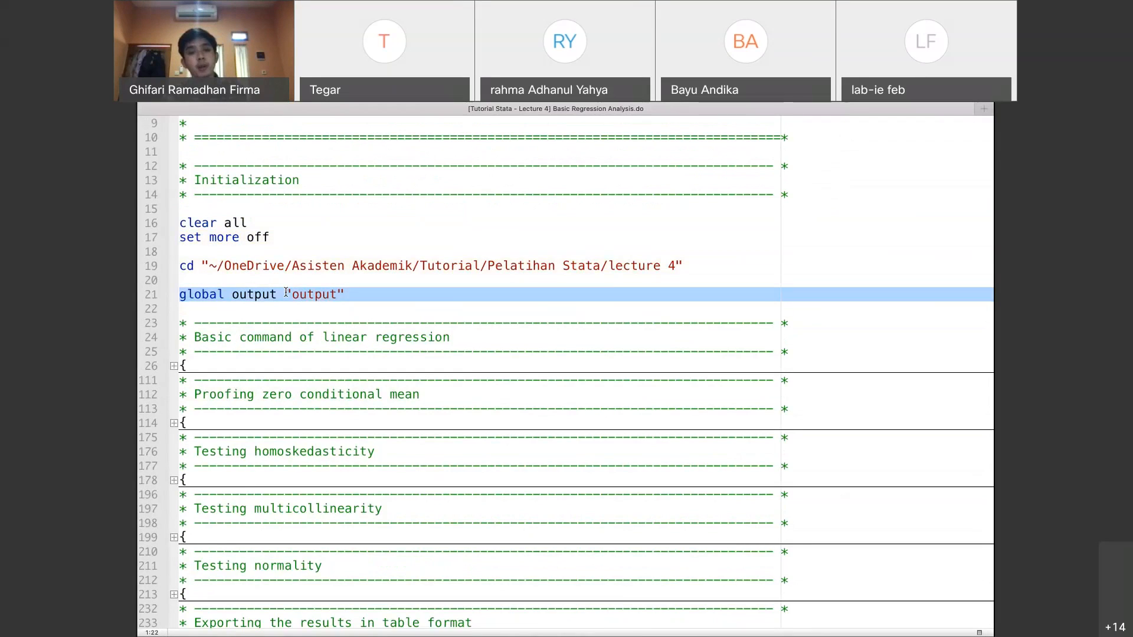
click(286, 294)
Examine the do-file's section headings on the basic command of linear regression and proofing zero conditional mean
scroll(316, 367, down, 2)
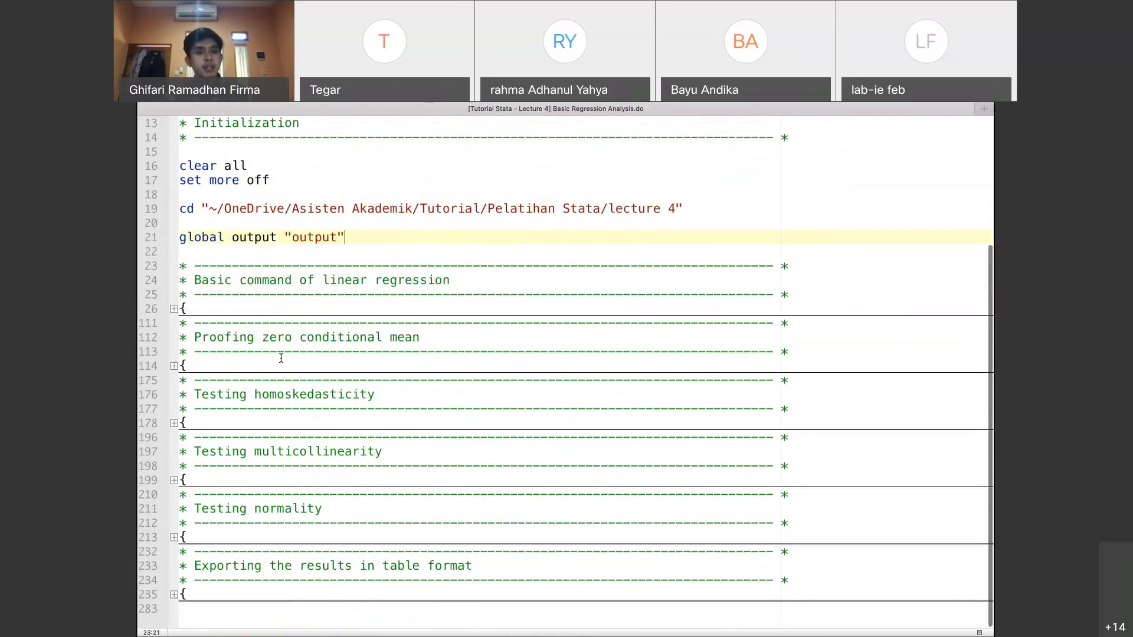
triple_click(263, 281)
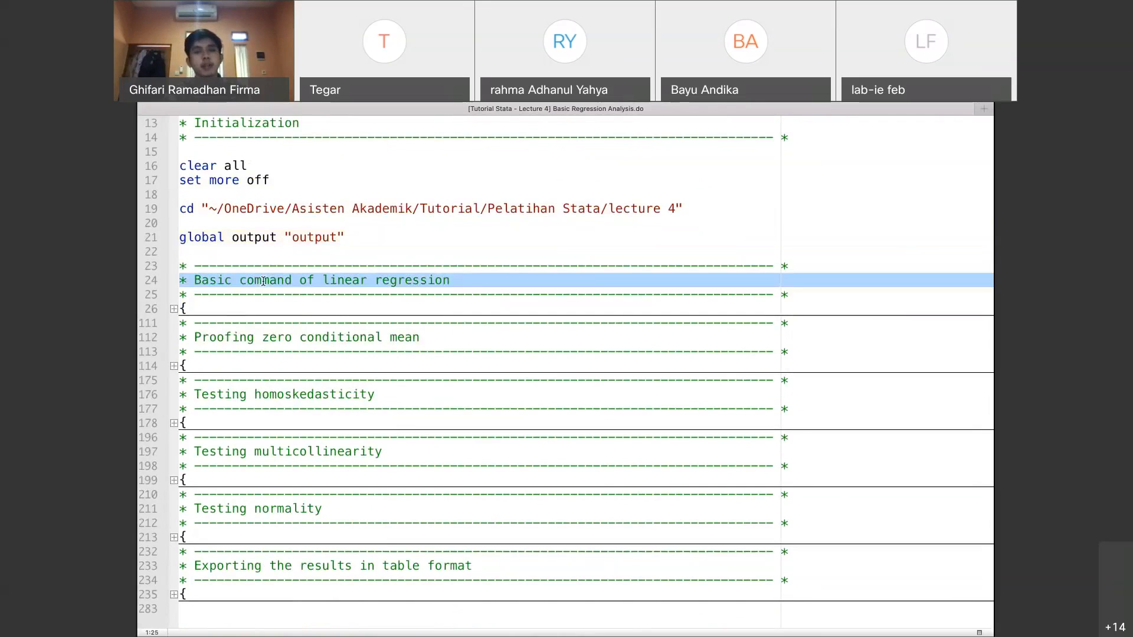
click(263, 281)
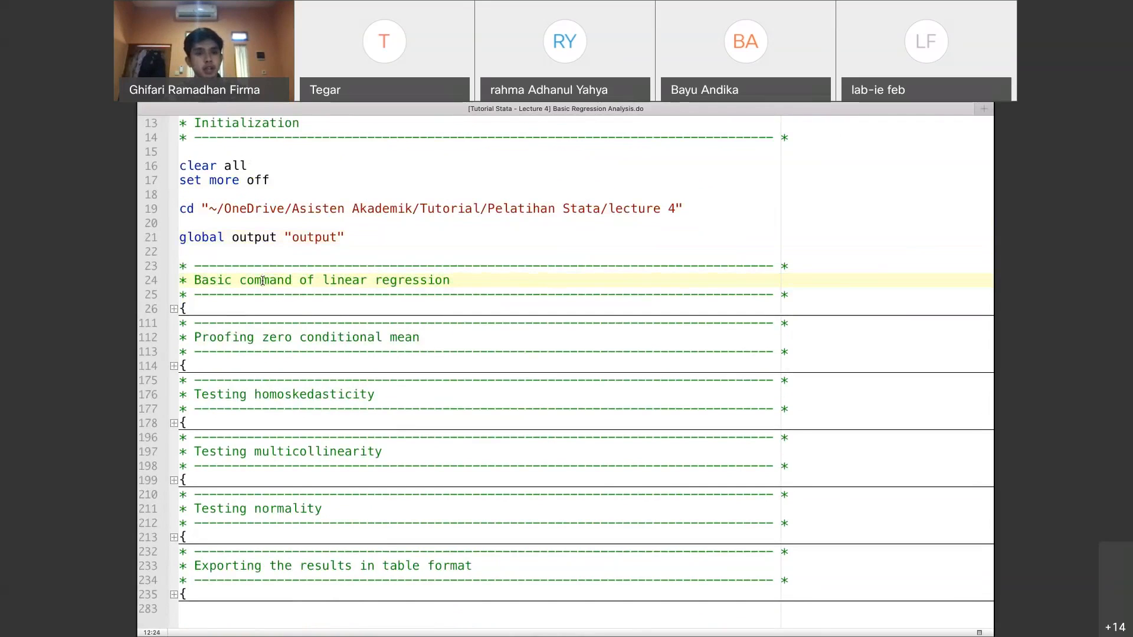
triple_click(271, 337)
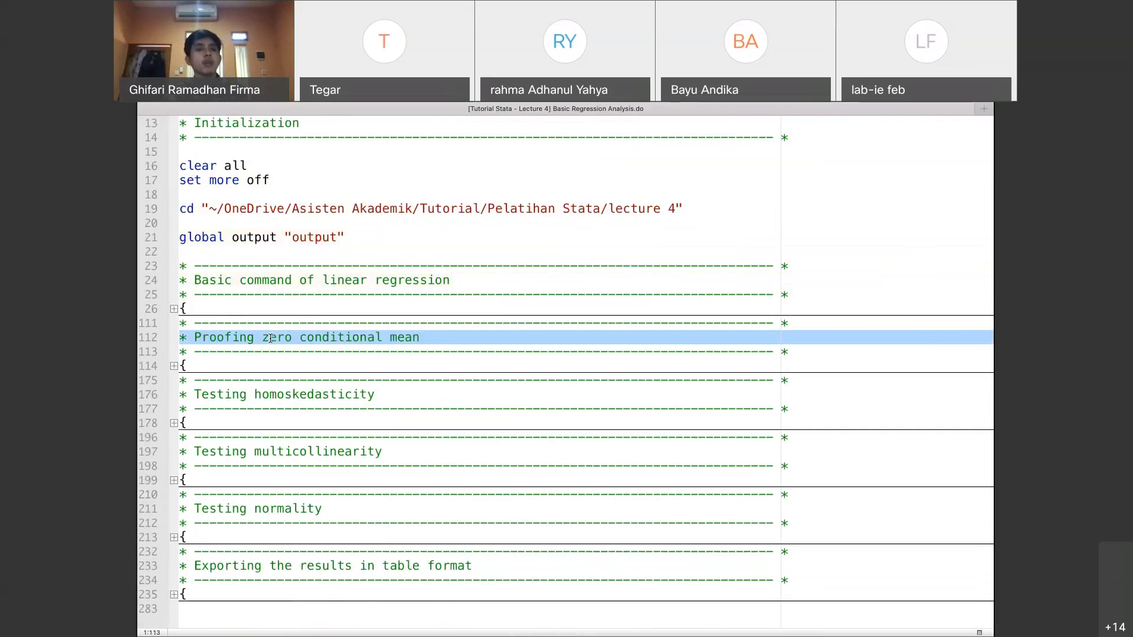
click(271, 338)
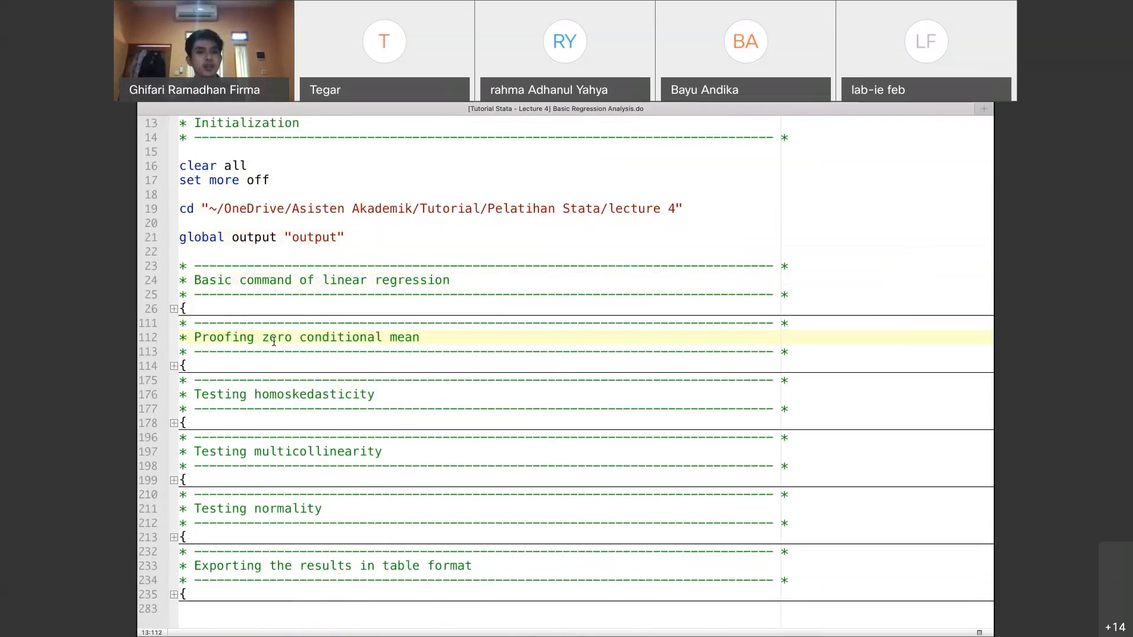
triple_click(273, 341)
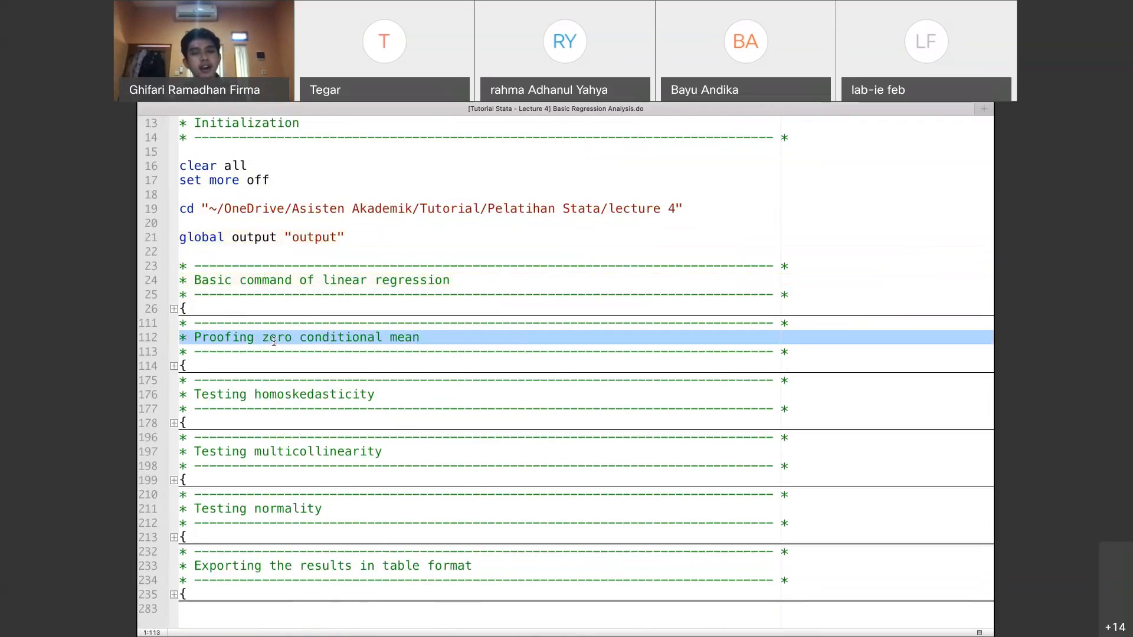
click(274, 341)
double_click(274, 341)
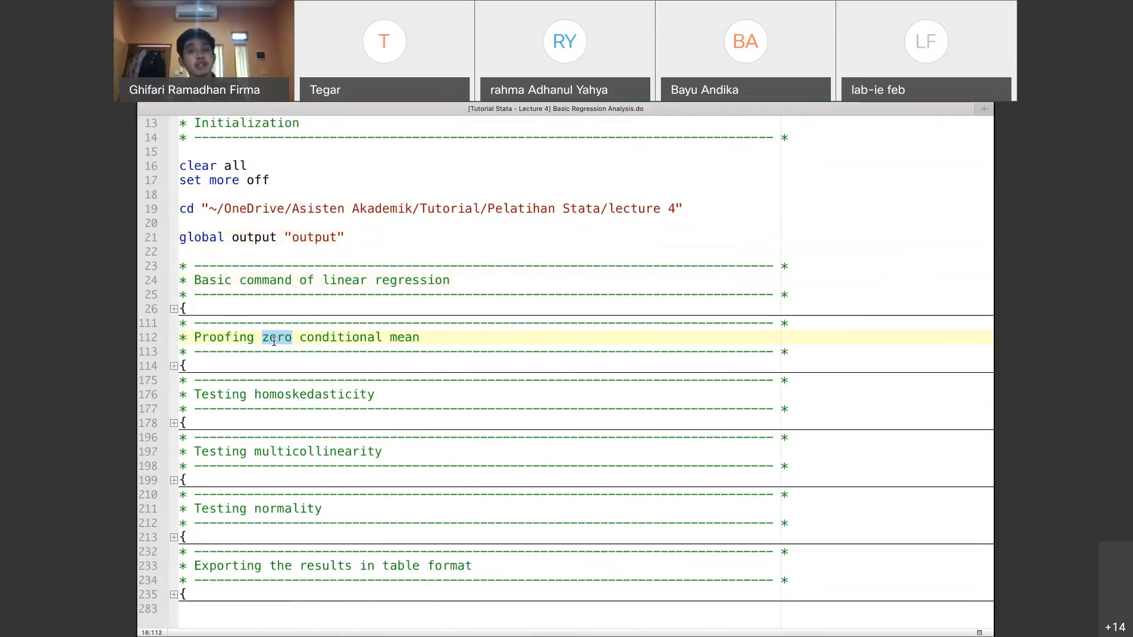
click(210, 335)
click(307, 340)
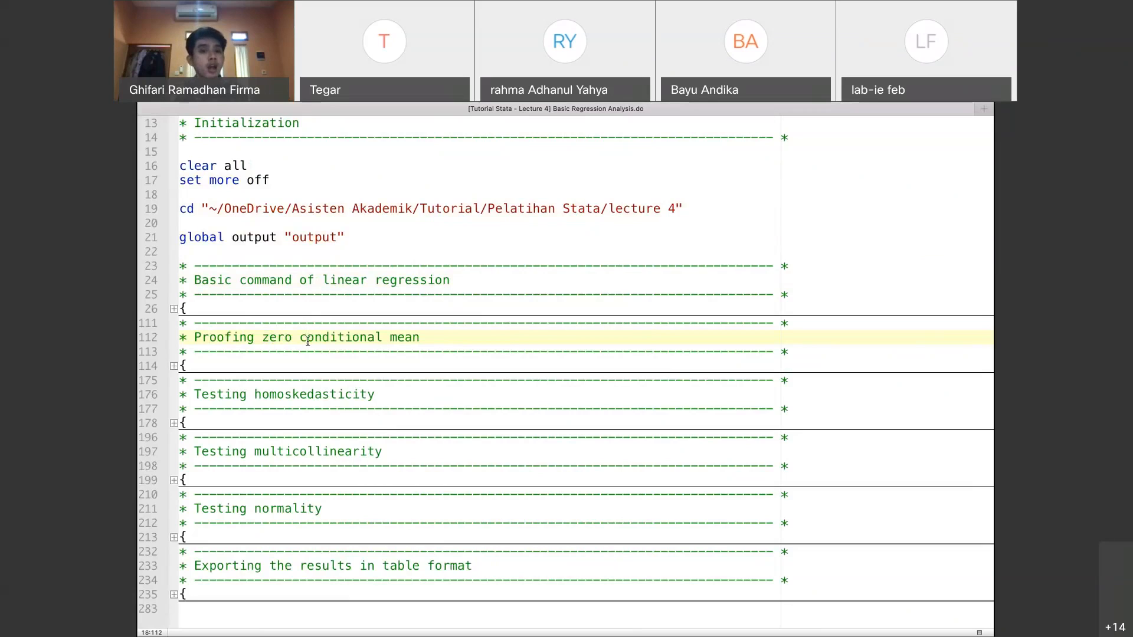
Examine the do-file's section headings on testing homoskedasticity, multicollinearity and normality
double_click(299, 392)
click(299, 392)
click(300, 392)
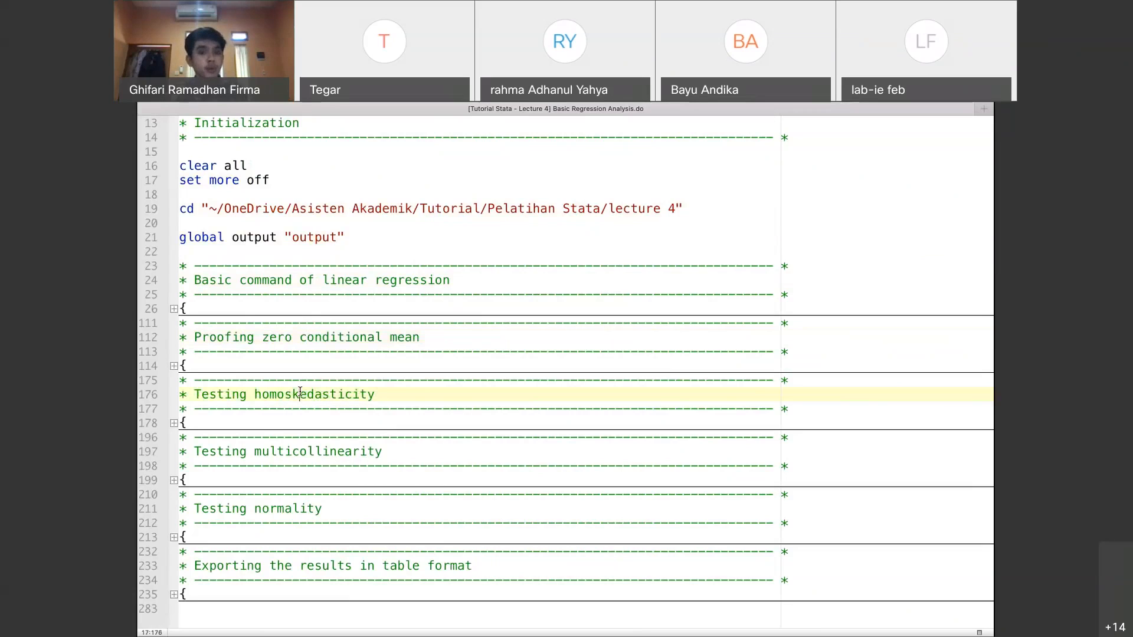
triple_click(300, 392)
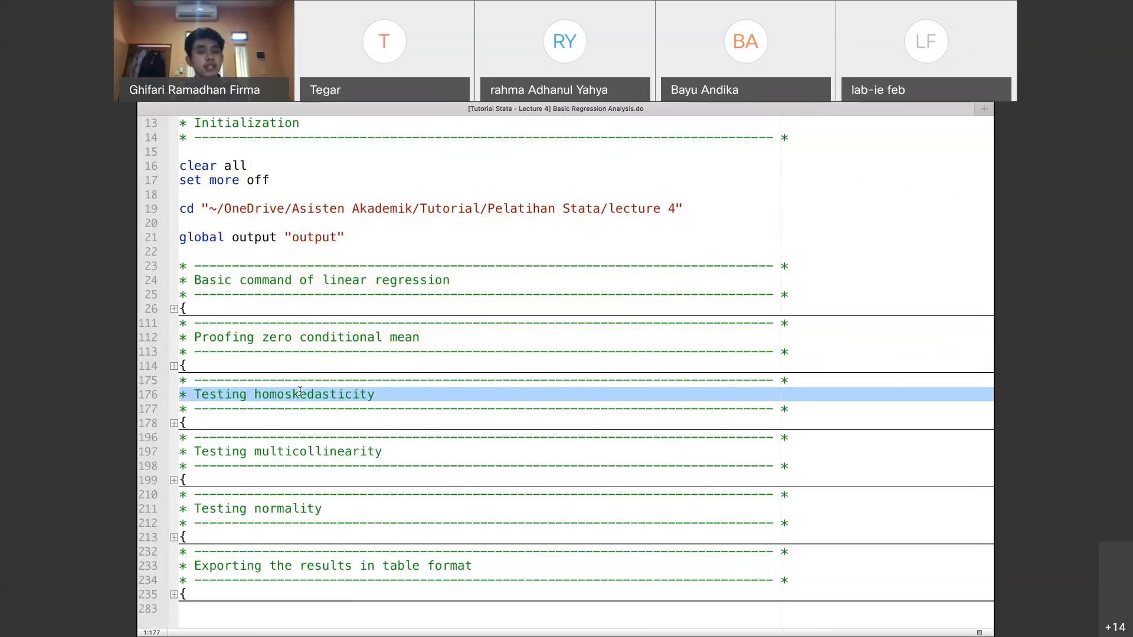
click(290, 452)
triple_click(290, 451)
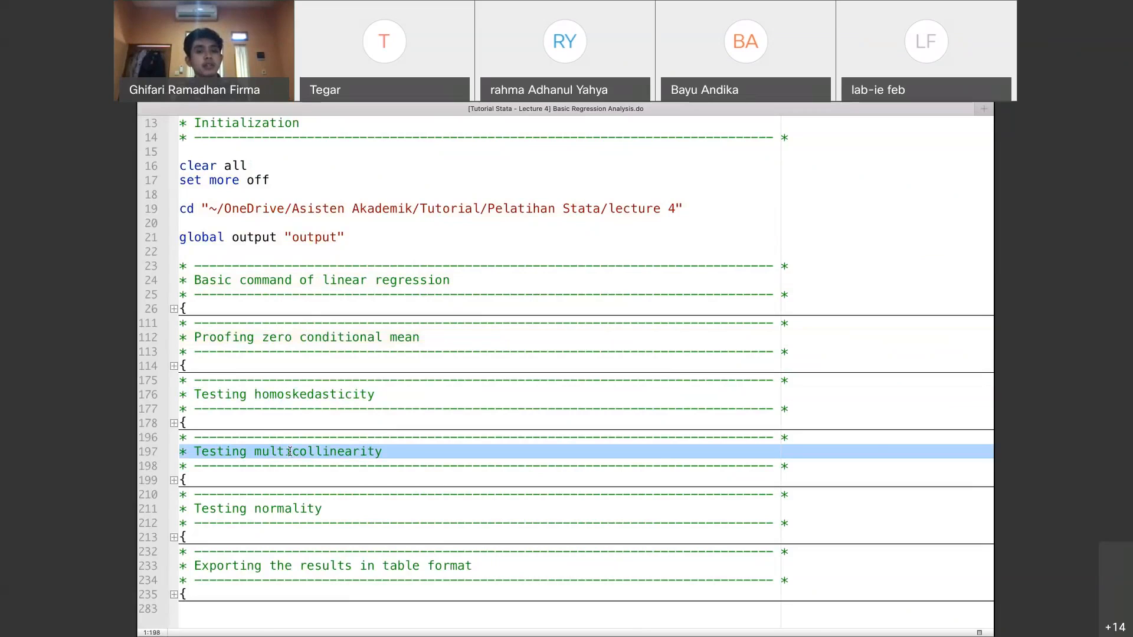
double_click(290, 452)
double_click(290, 452)
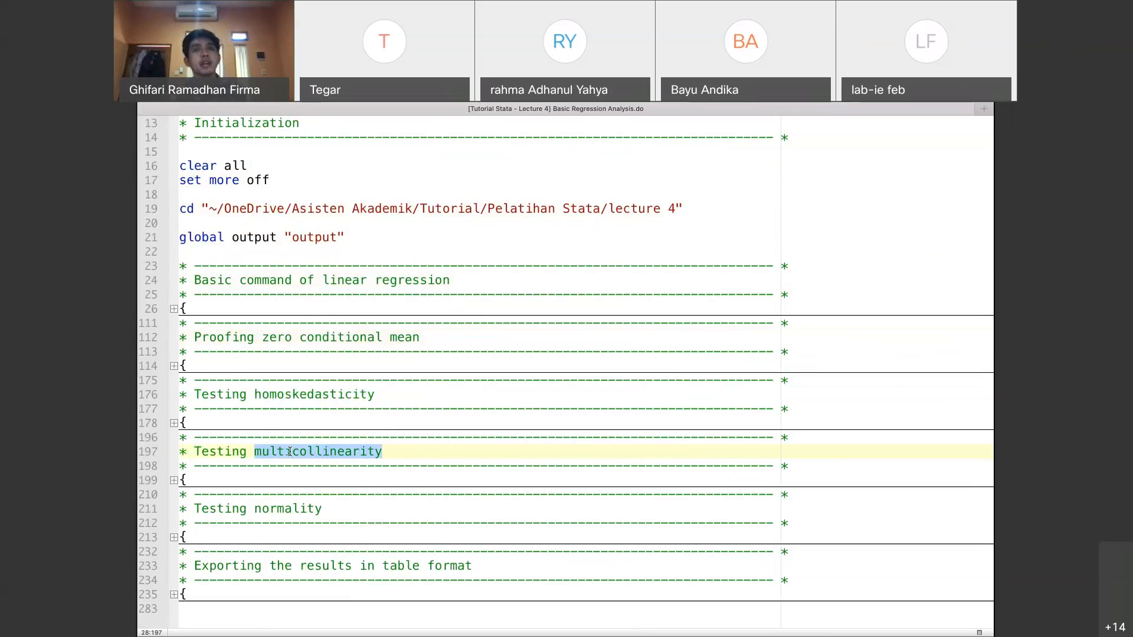
click(290, 451)
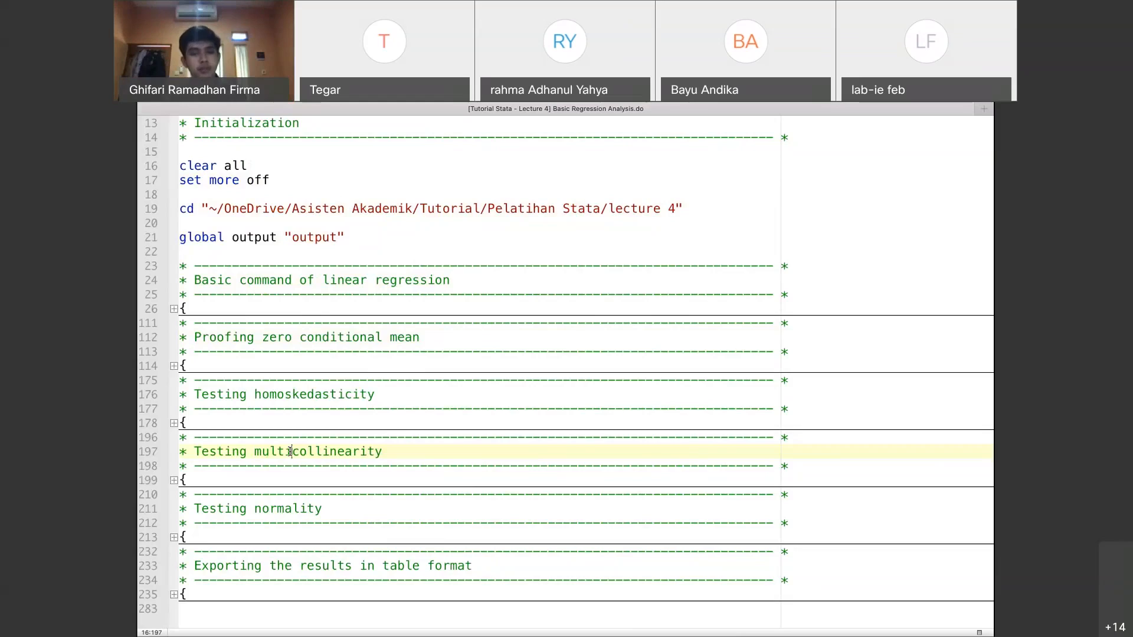
click(270, 512)
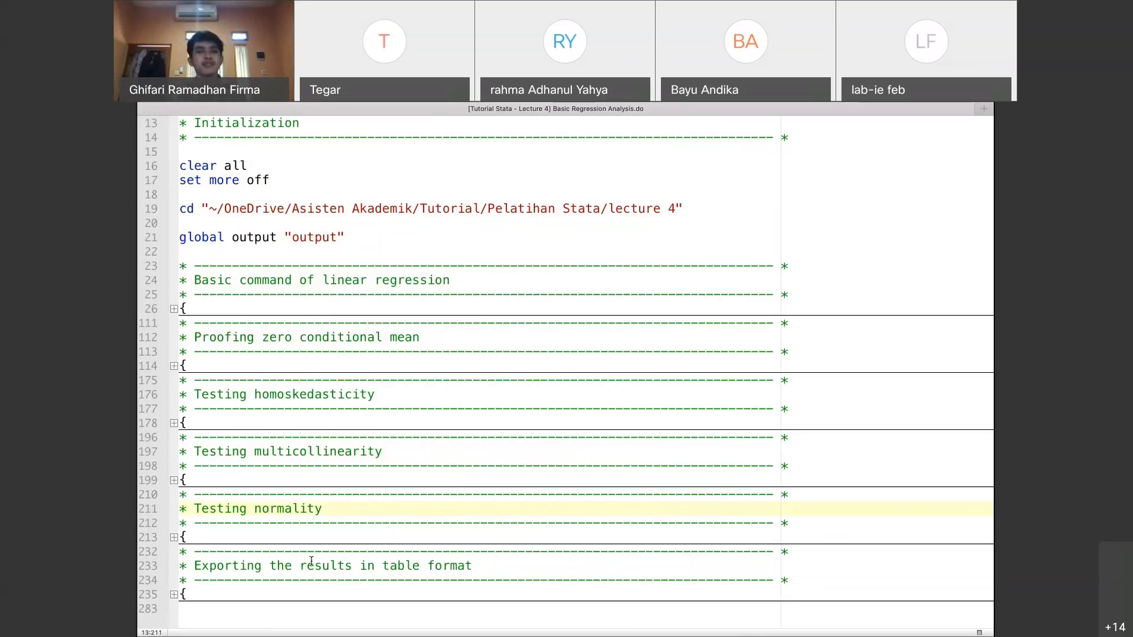
Run the initialization commands from clear all through global output "output" in the do-file
scroll(450, 379, up, 6)
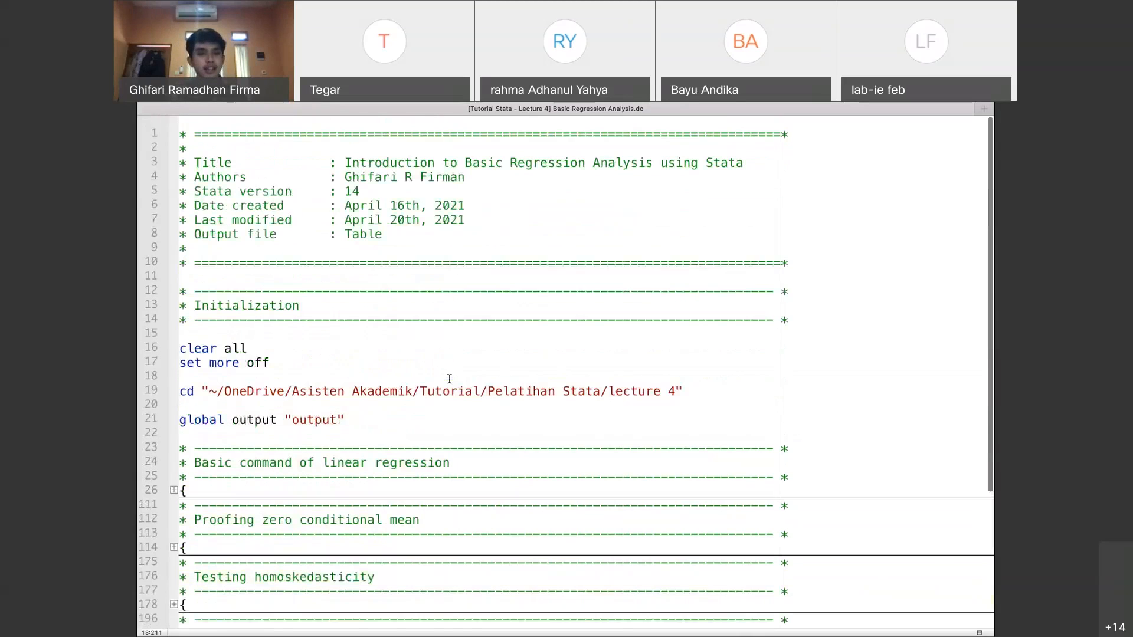
click(399, 403)
drag(380, 401, 196, 105)
click(315, 380)
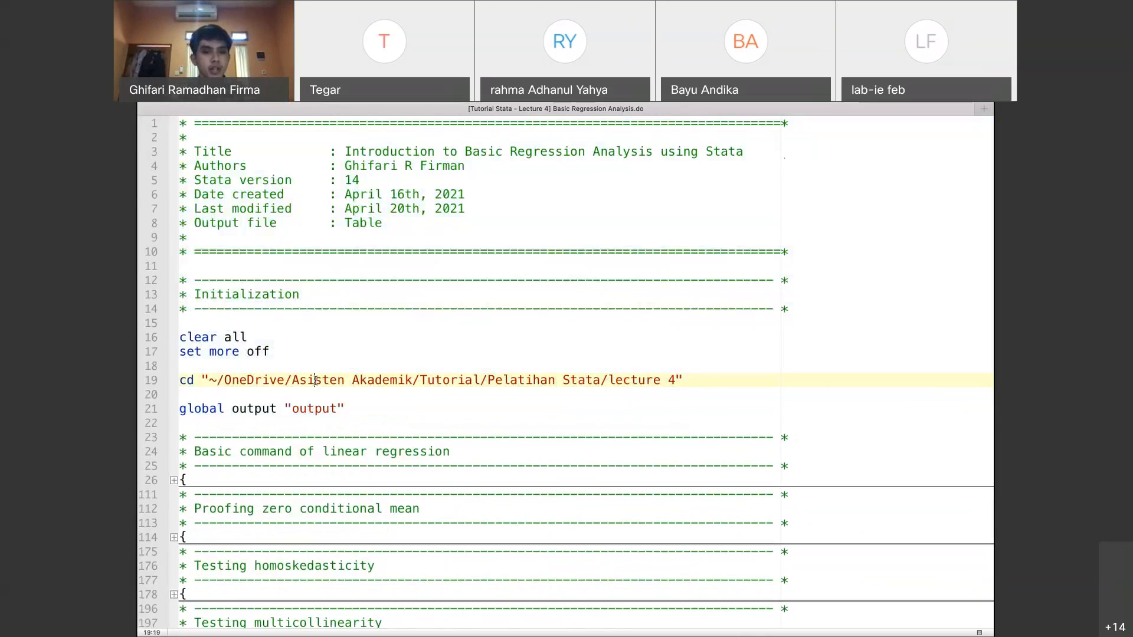
drag(348, 408, 137, 306)
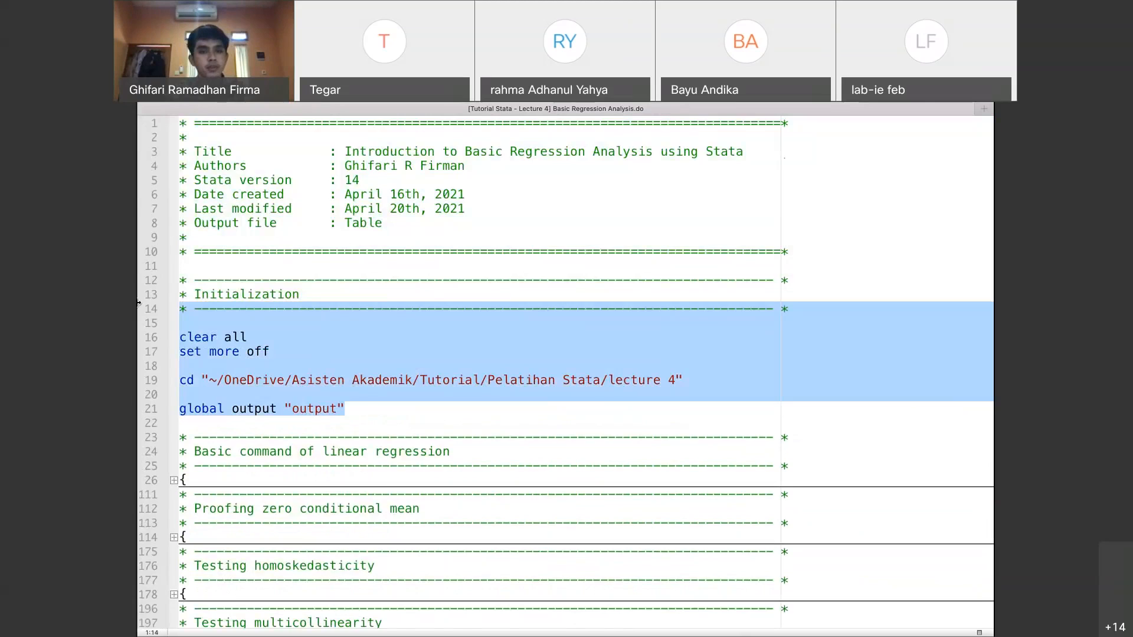
key(super+shift+d)
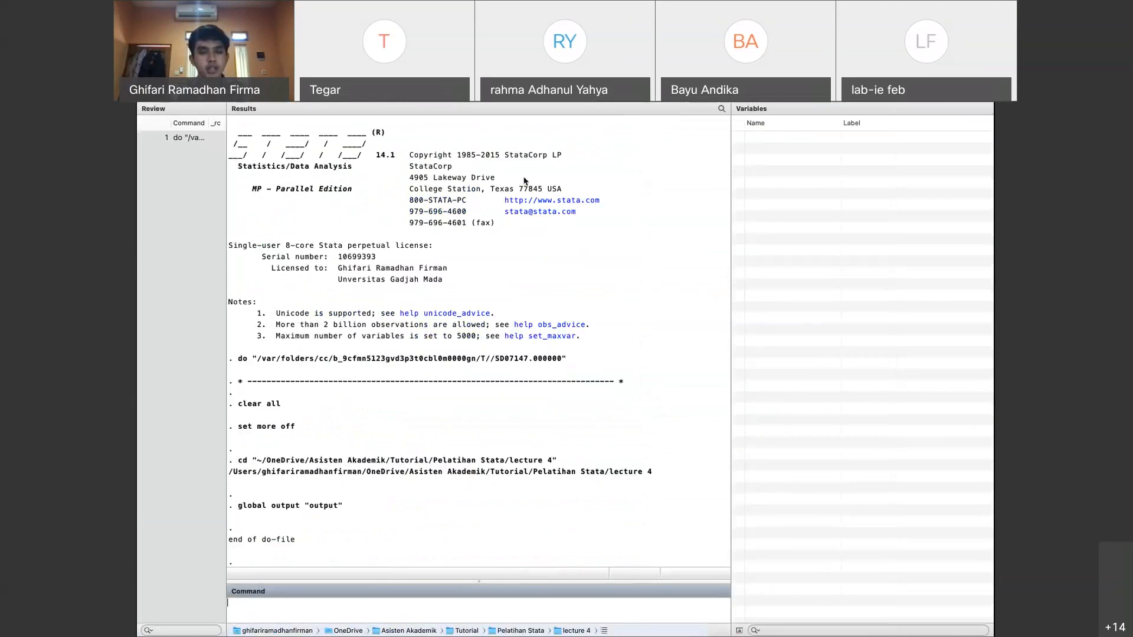
Return to the do-file, expand the basic linear regression section and run webuse auto1.dta to load the example dataset
key(ctrl+Right)
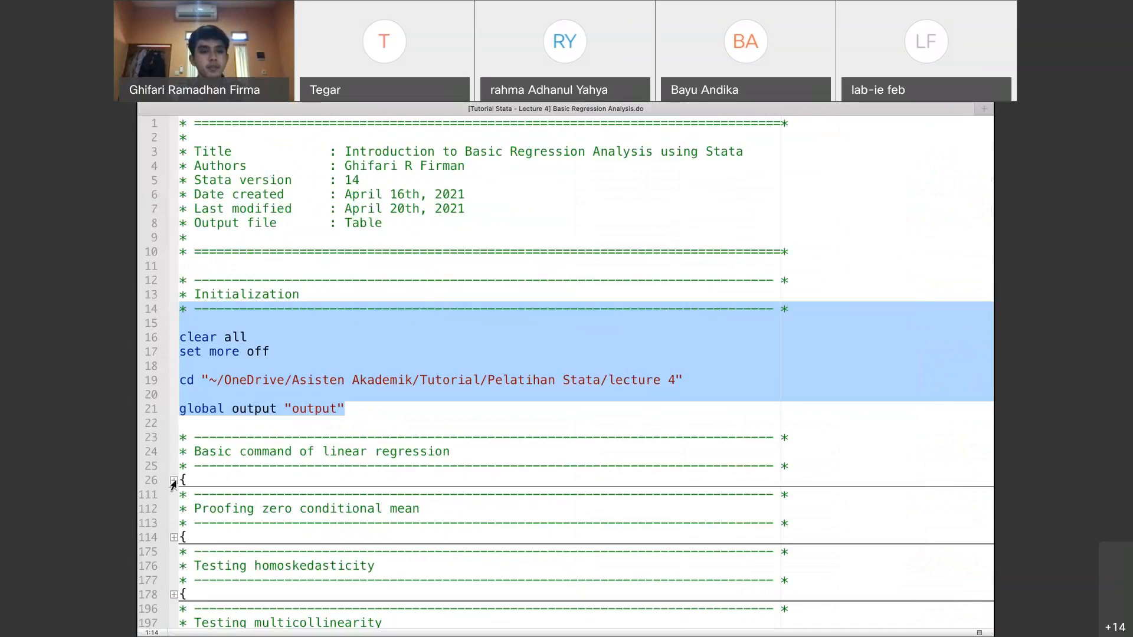
click(173, 480)
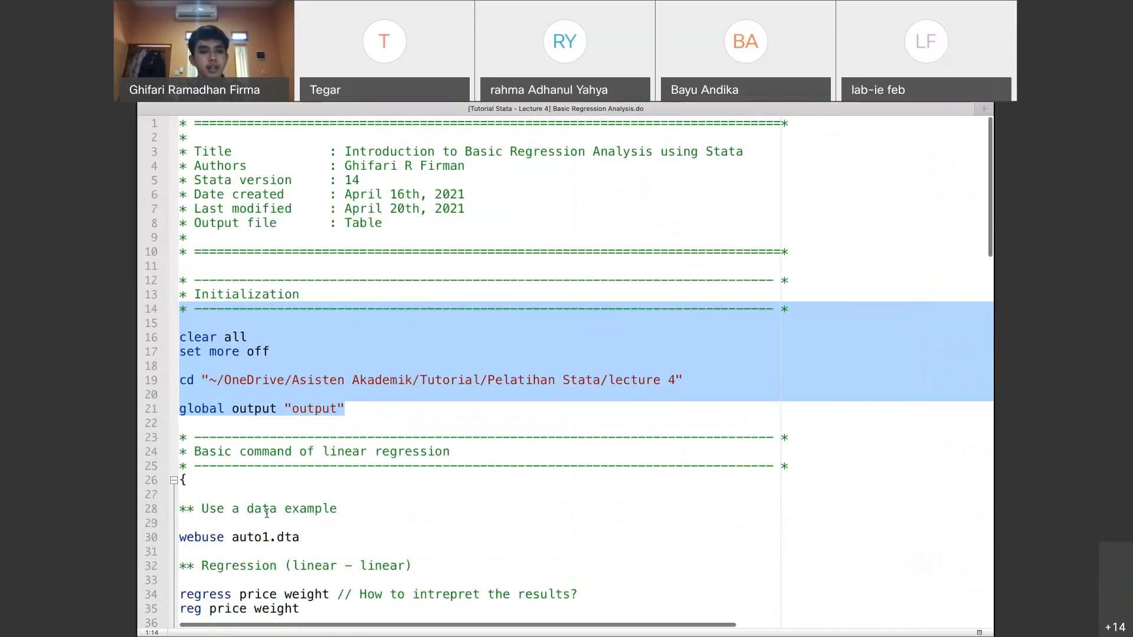
scroll(266, 513, down, 5)
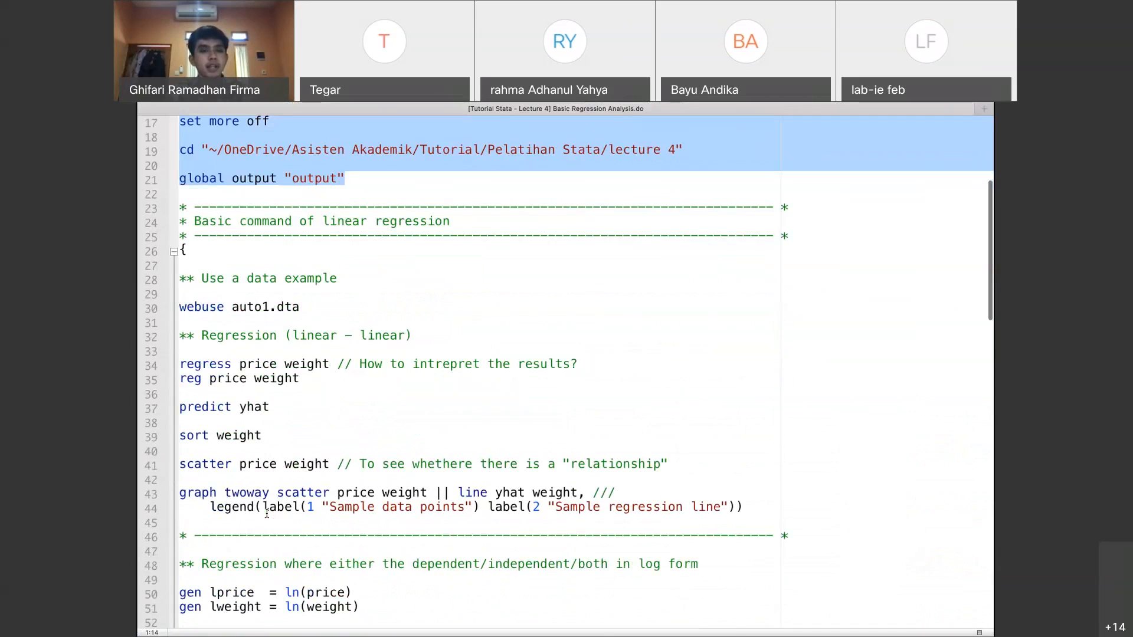
triple_click(257, 305)
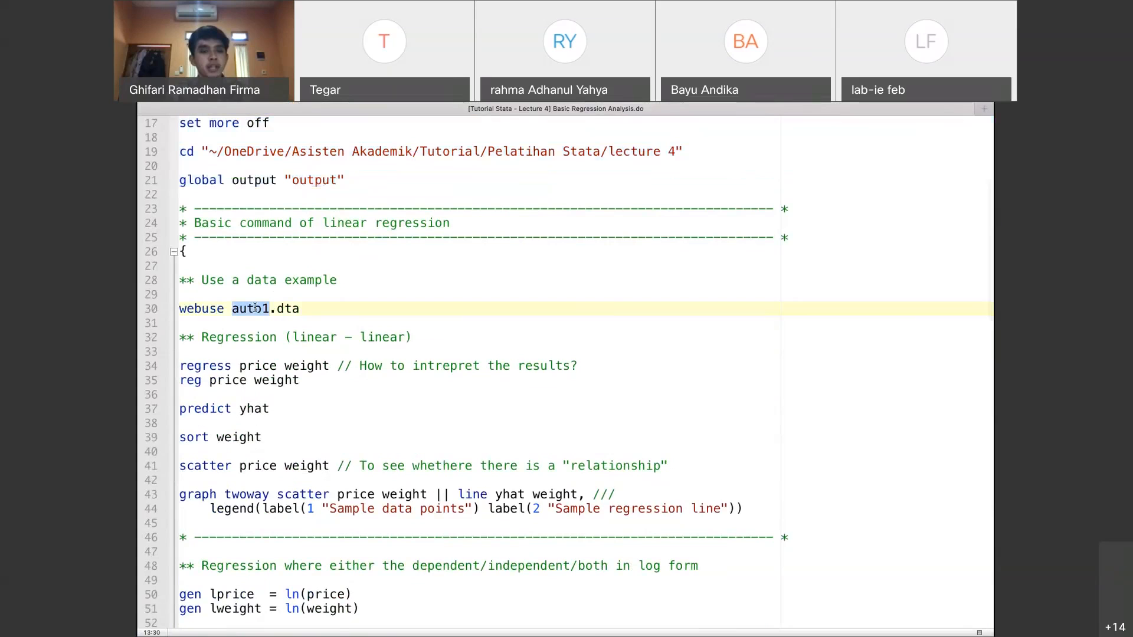
key(super+shift+d)
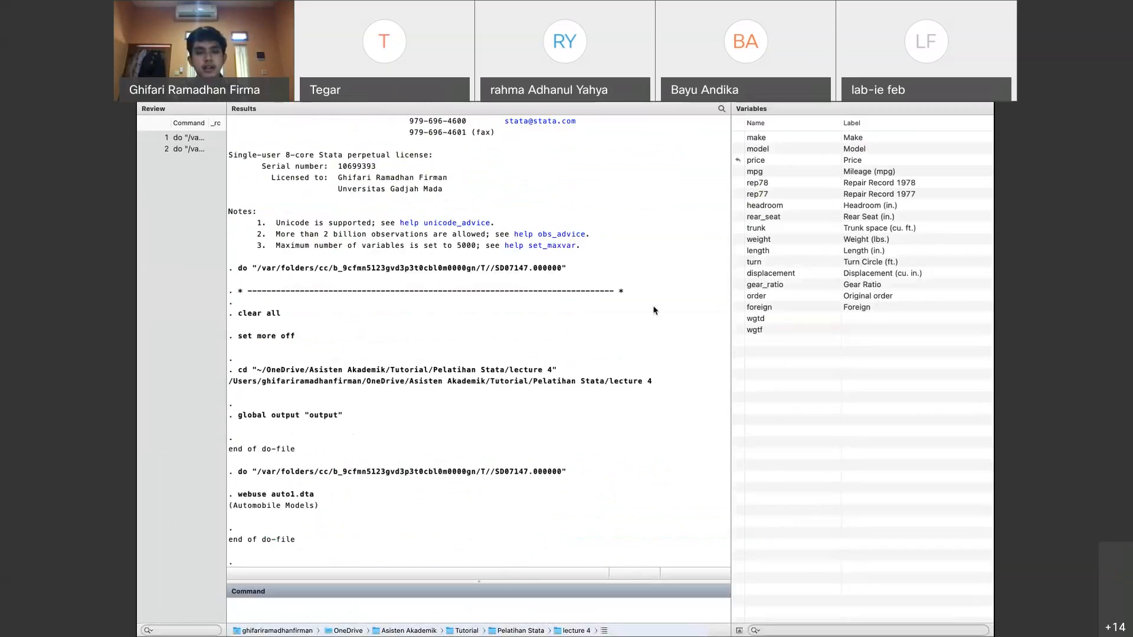
Describe the loaded dataset's variables with the desc command
click(440, 606)
text(des)
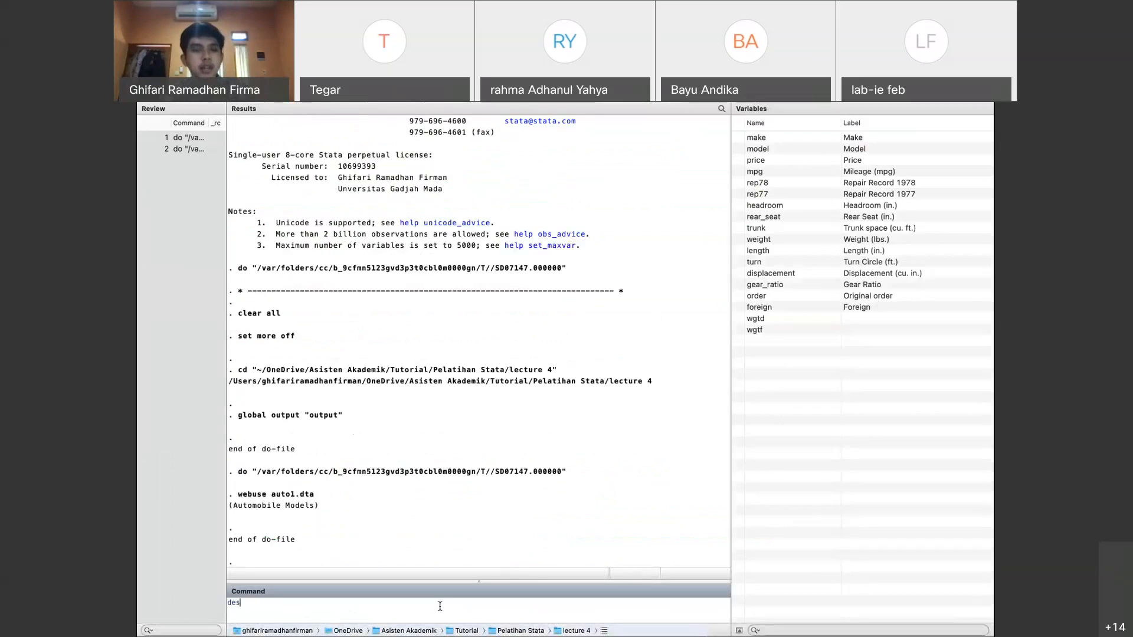
text(c)
key(Return)
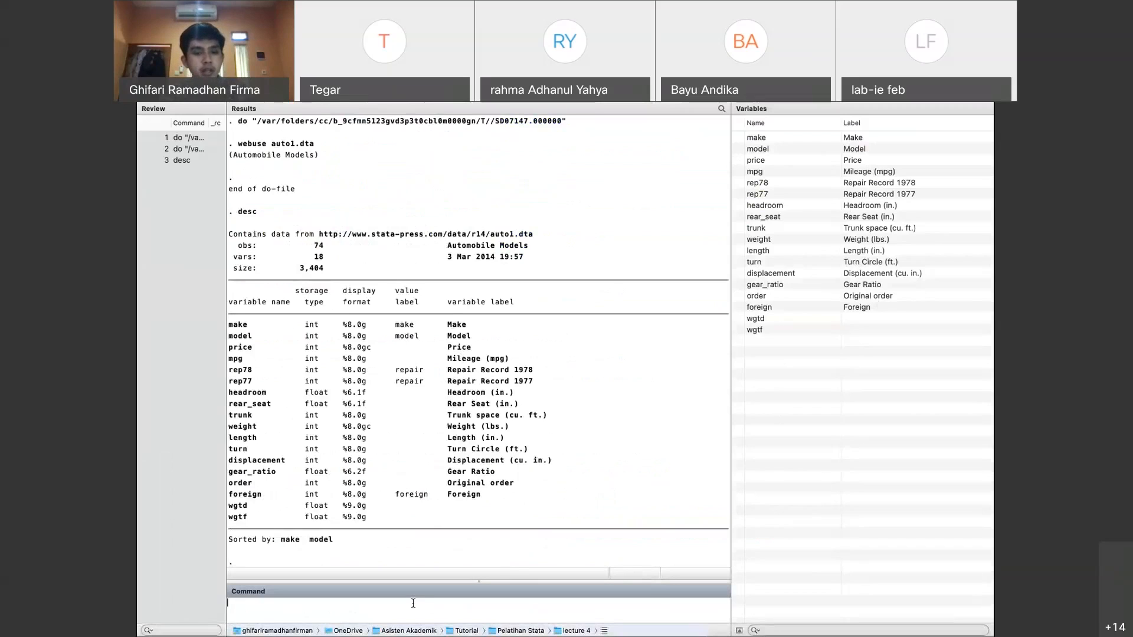
Open the dataset in the data browser with the br command and examine the make and model columns
text(br)
key(Return)
scroll(397, 290, down, 1)
scroll(397, 290, up, 1)
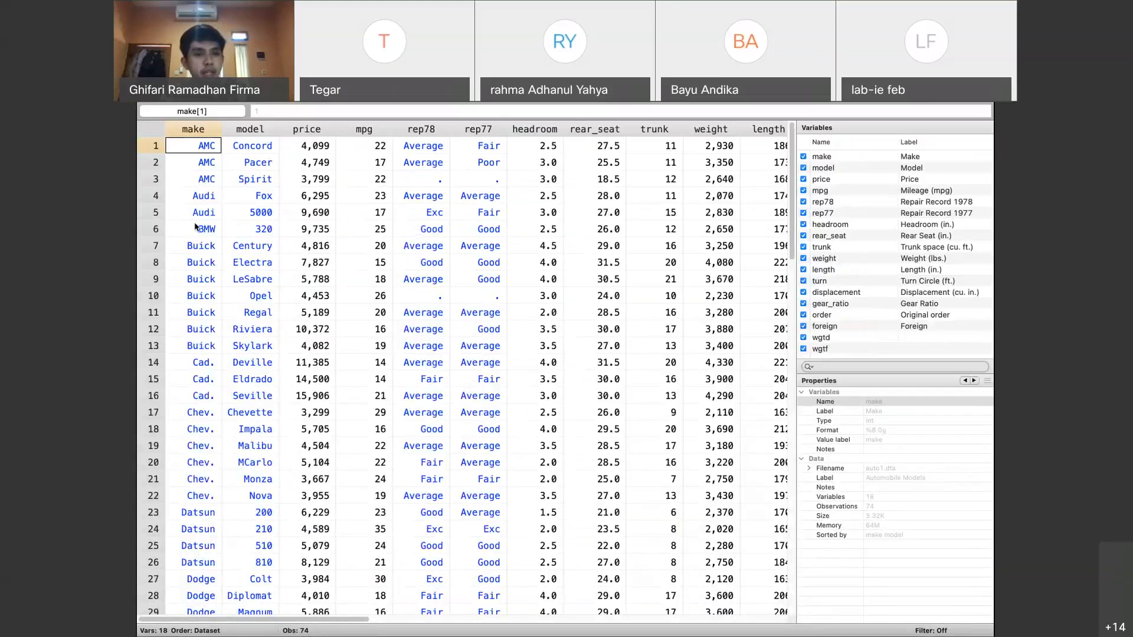
scroll(295, 260, down, 8)
click(199, 246)
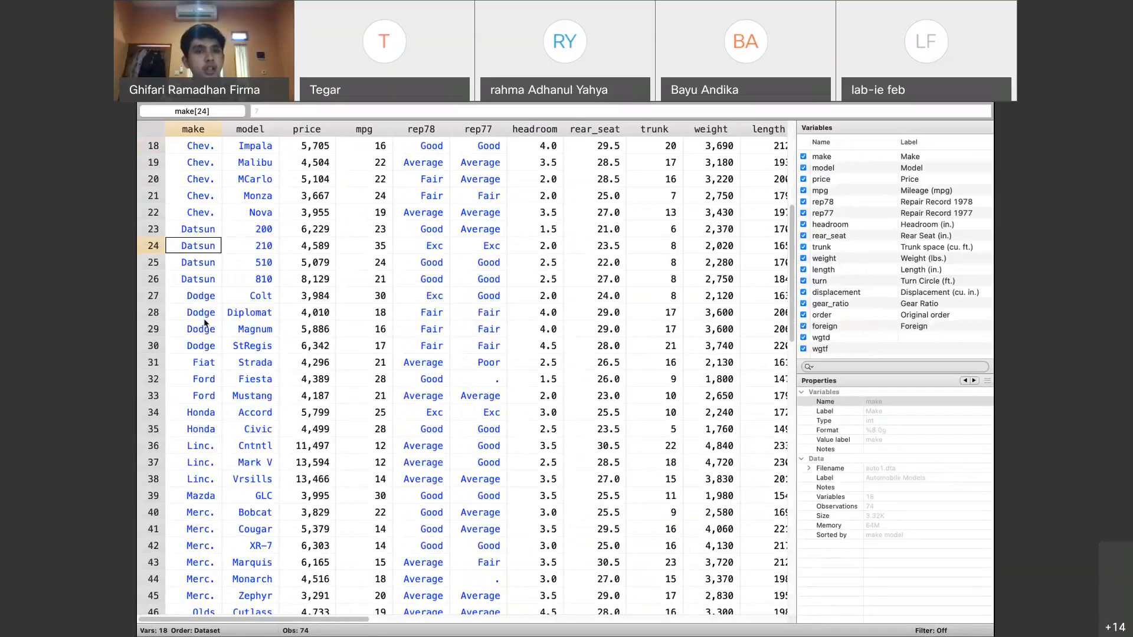
click(204, 319)
scroll(205, 320, up, 8)
click(255, 210)
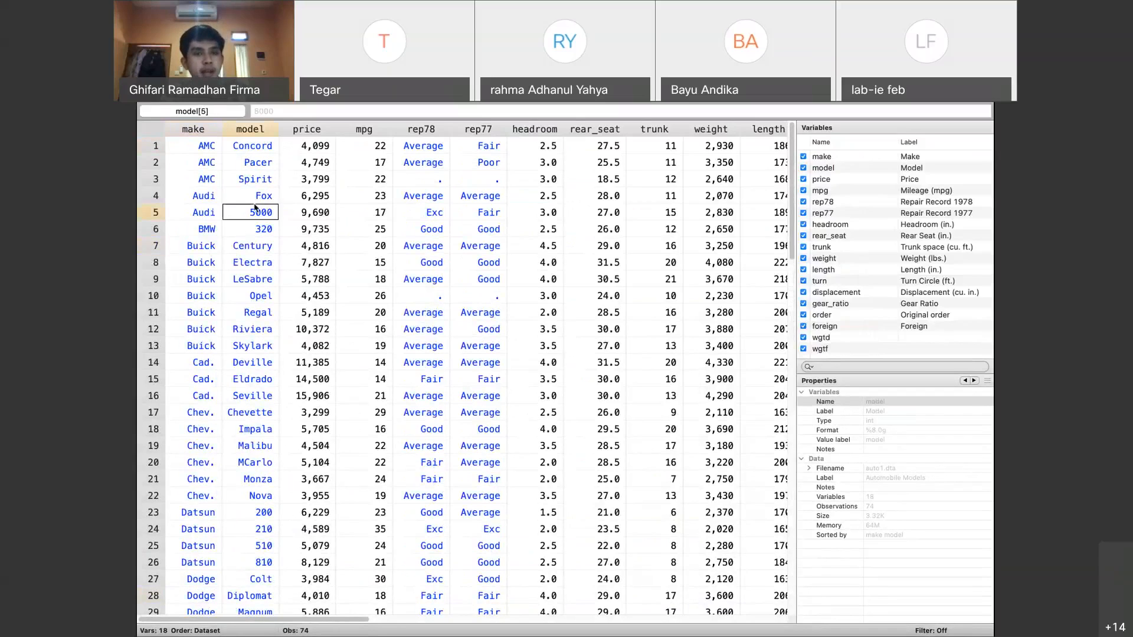
Examine the remaining columns in the data browser, from price through repair records, headroom and weight to wgtf
click(307, 196)
click(367, 246)
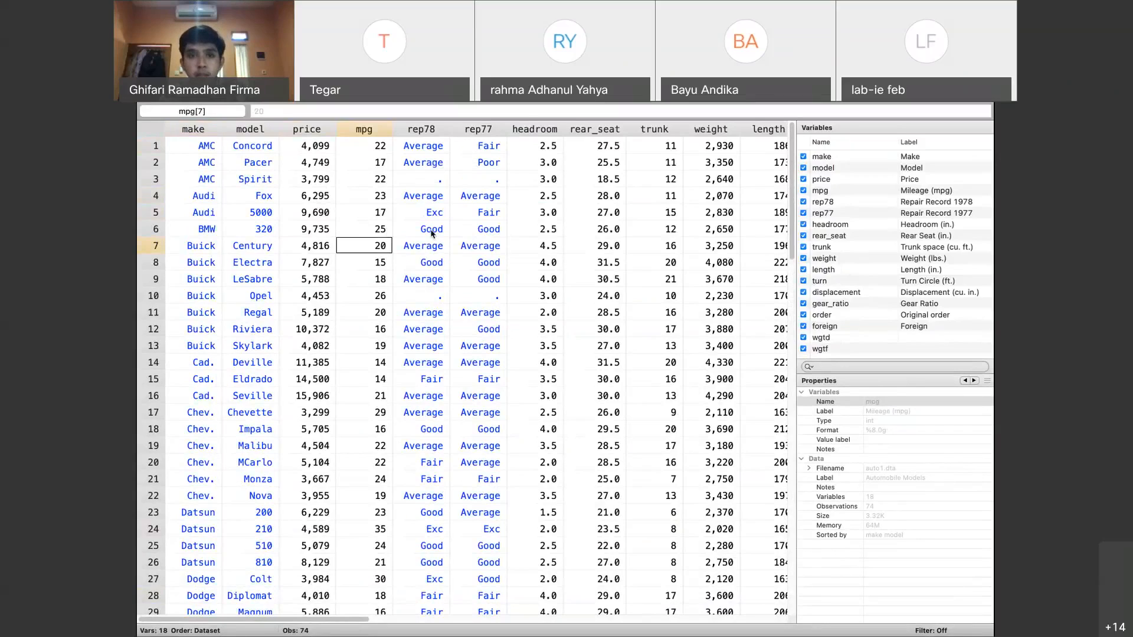
click(430, 211)
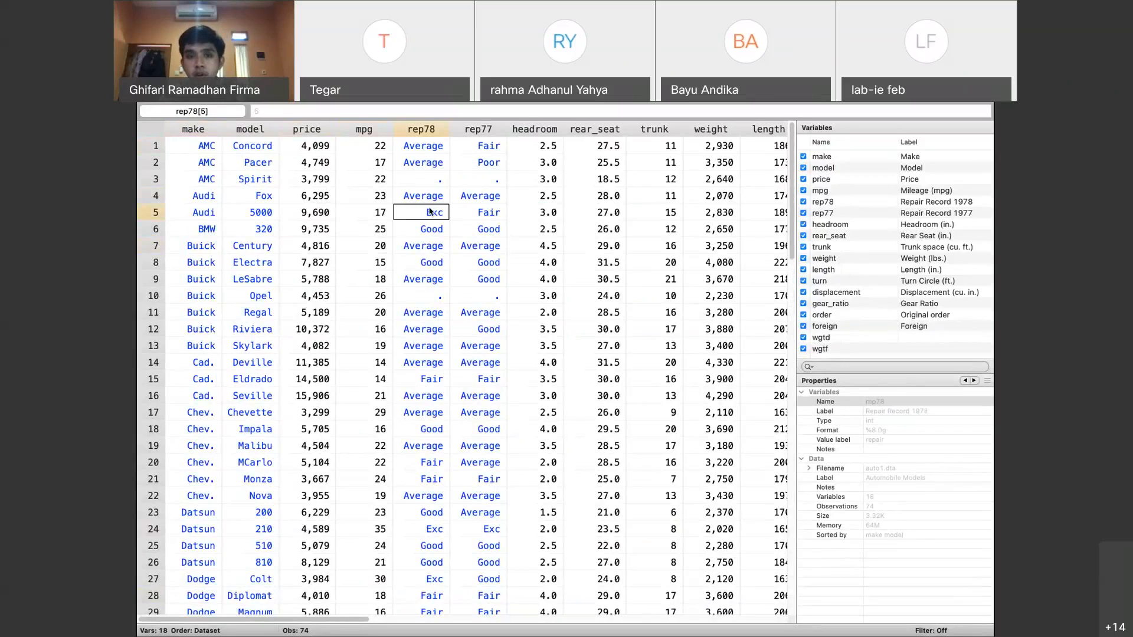
click(436, 163)
click(496, 273)
click(491, 180)
click(546, 212)
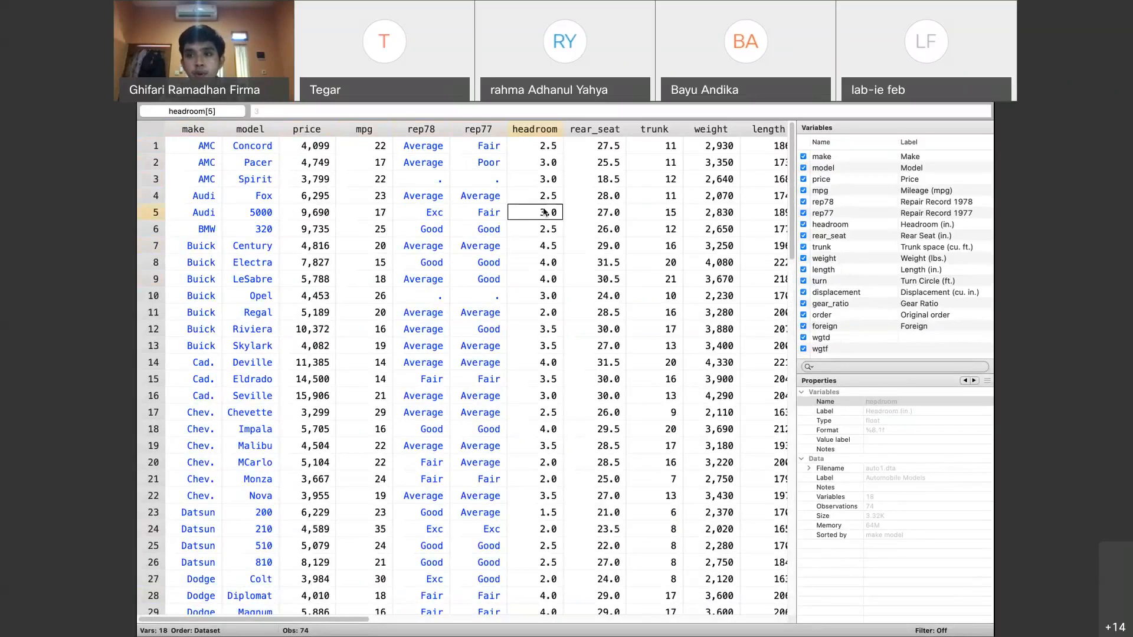
scroll(545, 212, right, 3)
click(549, 213)
click(599, 227)
scroll(600, 225, right, 4)
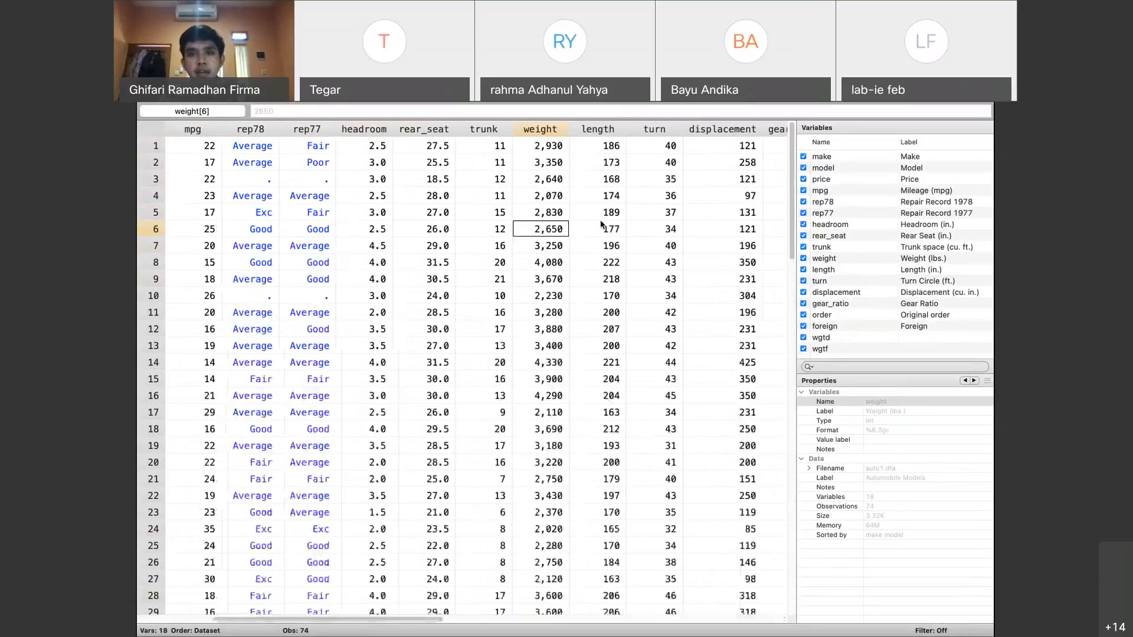
scroll(602, 224, right, 5)
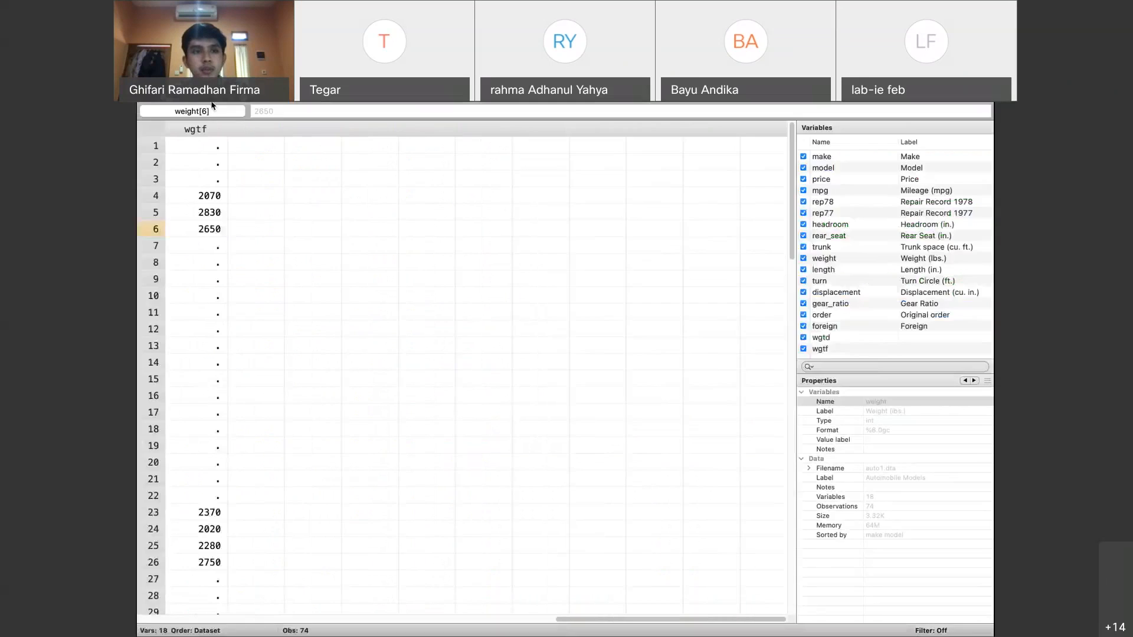
Return to the do-file and run the regress price weight line of the linear-linear regression section
key(super+1)
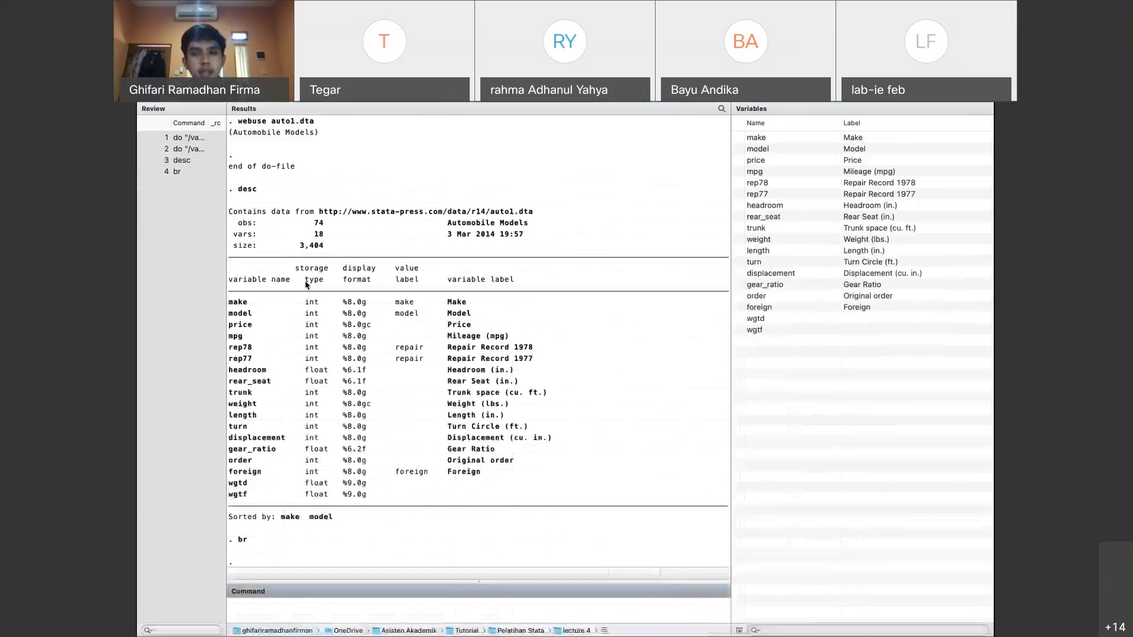
key(super+9)
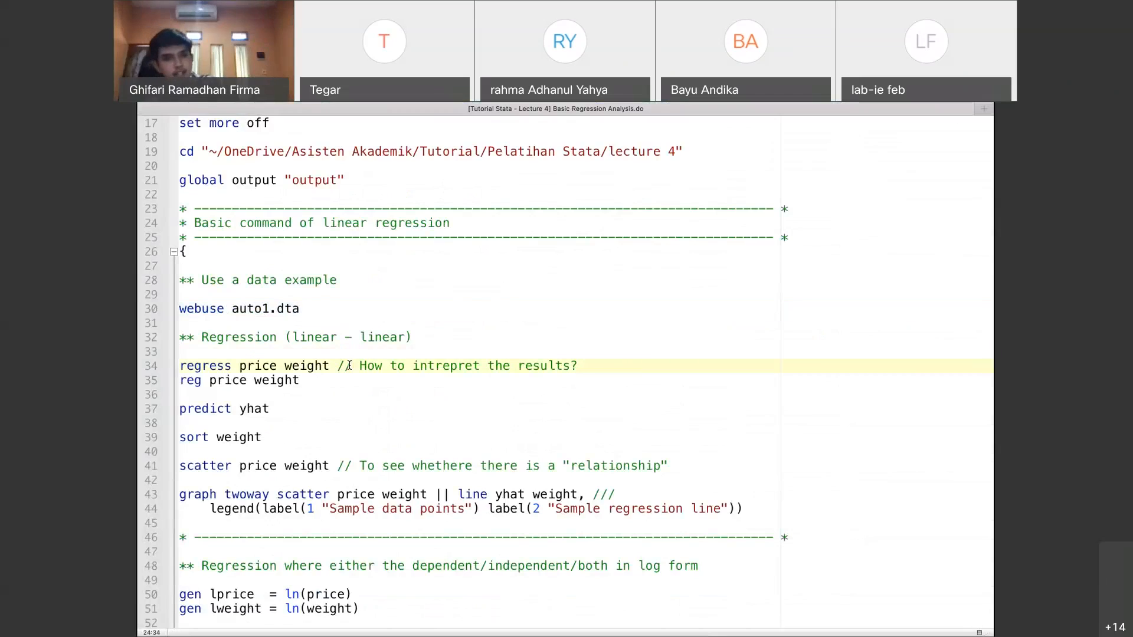
double_click(350, 365)
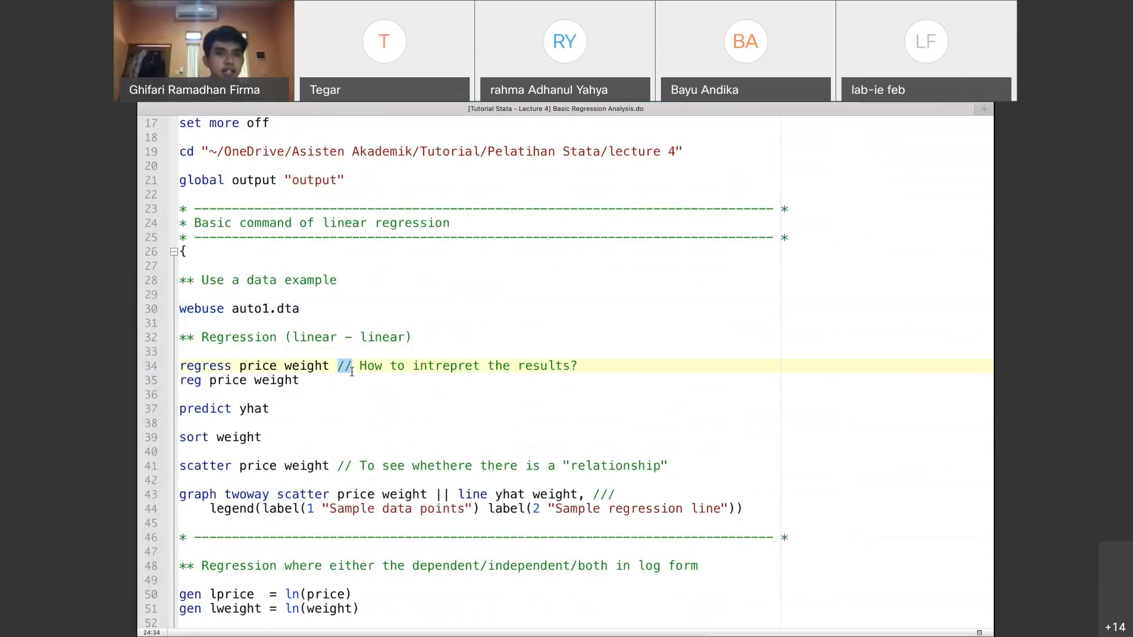
triple_click(351, 369)
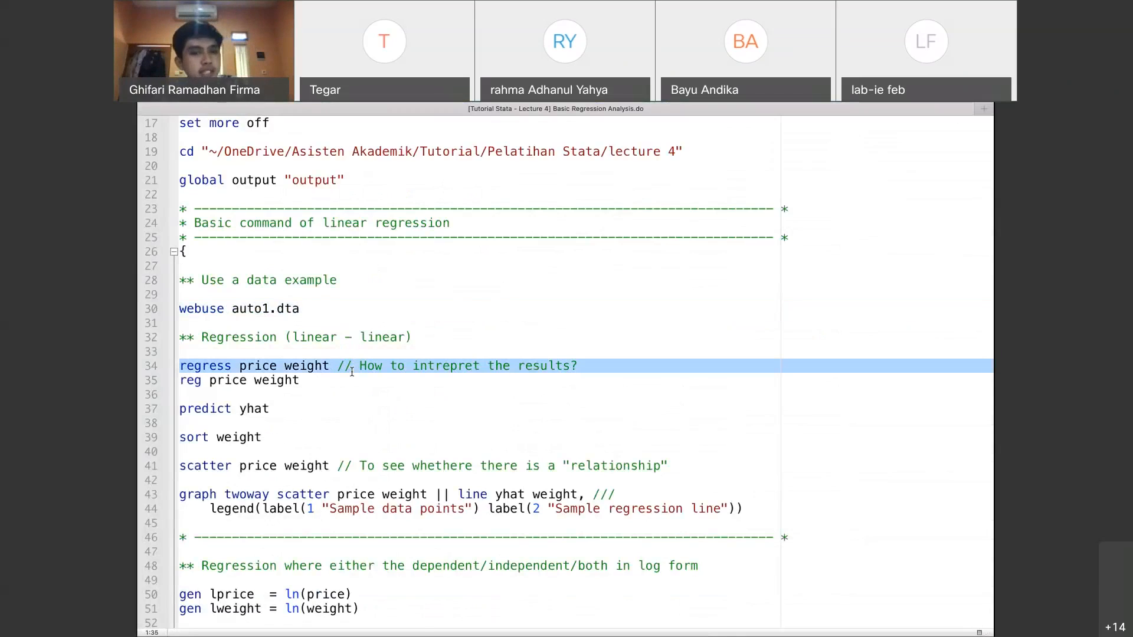
double_click(319, 368)
triple_click(319, 368)
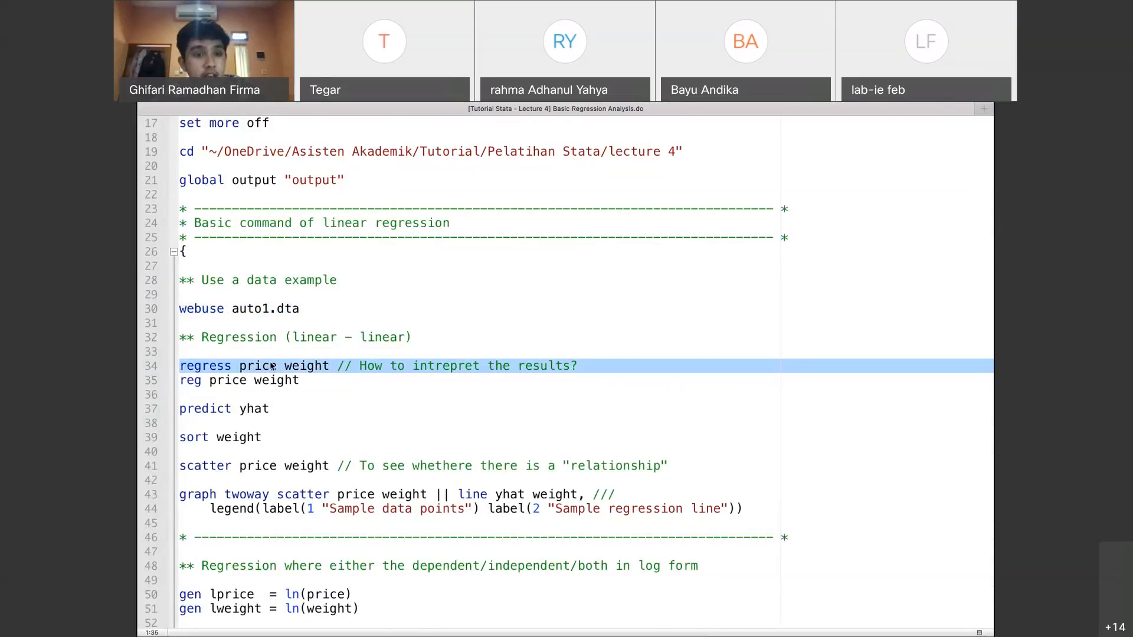
click(239, 366)
mouse_move(239, 366)
mouse_down()
mouse_move(174, 367)
mouse_move(261, 370)
mouse_up()
double_click(203, 366)
click(260, 371)
Run the same regression with the abbreviated command reg price weight from the do-file
triple_click(208, 380)
click(208, 380)
triple_click(208, 380)
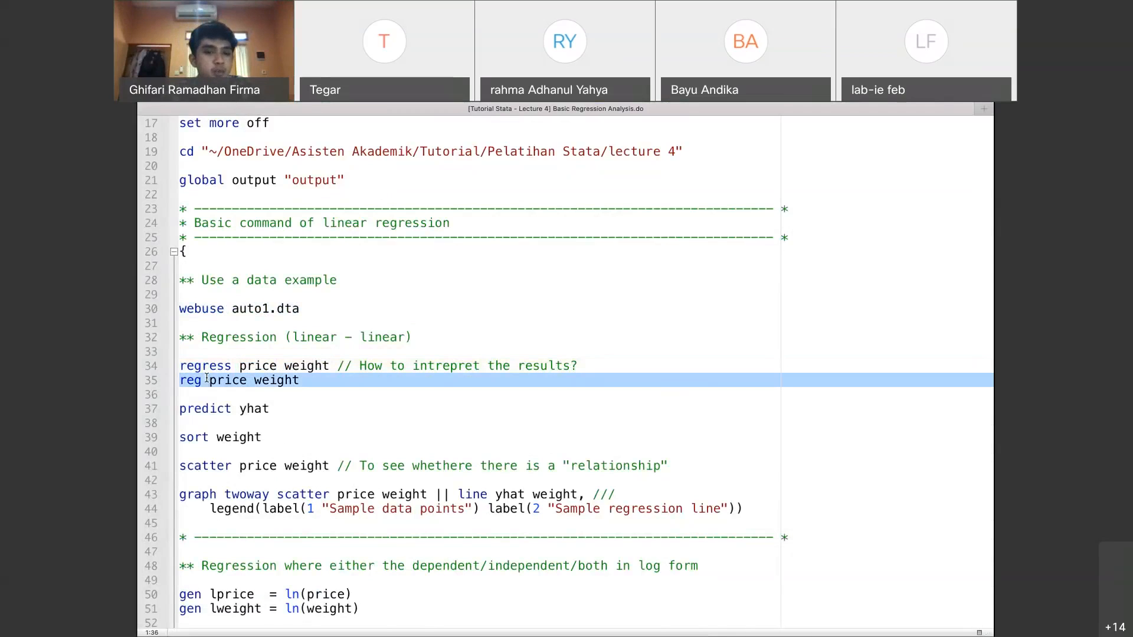
key(super+shift+d)
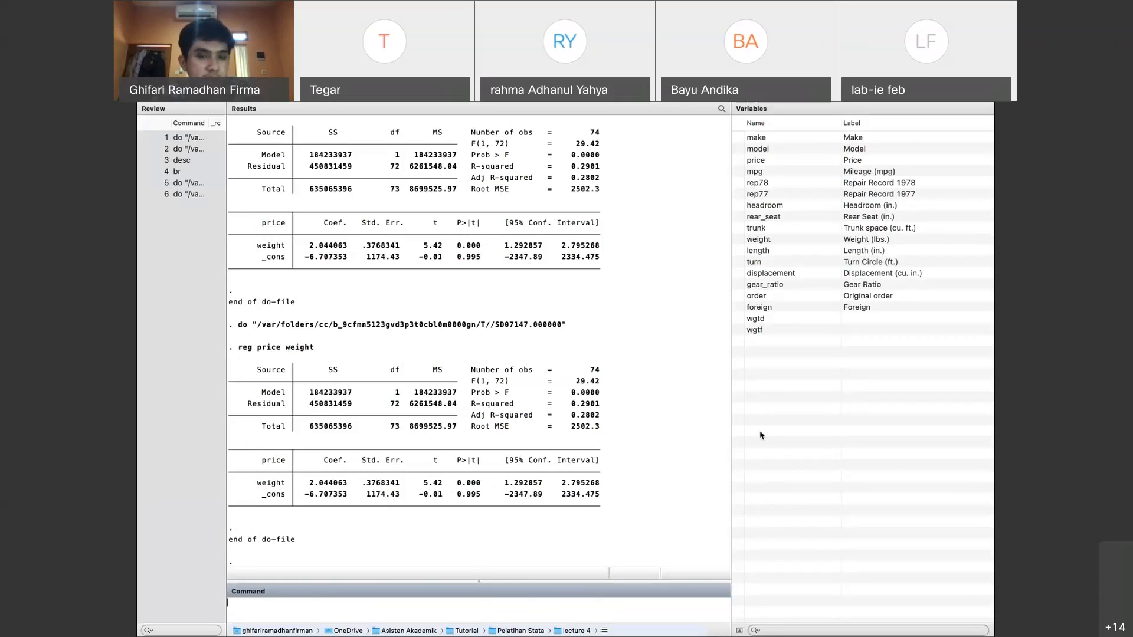
Calculate the weight coefficient divided by its standard error with the command display 2.044063/0.3768341
click(360, 384)
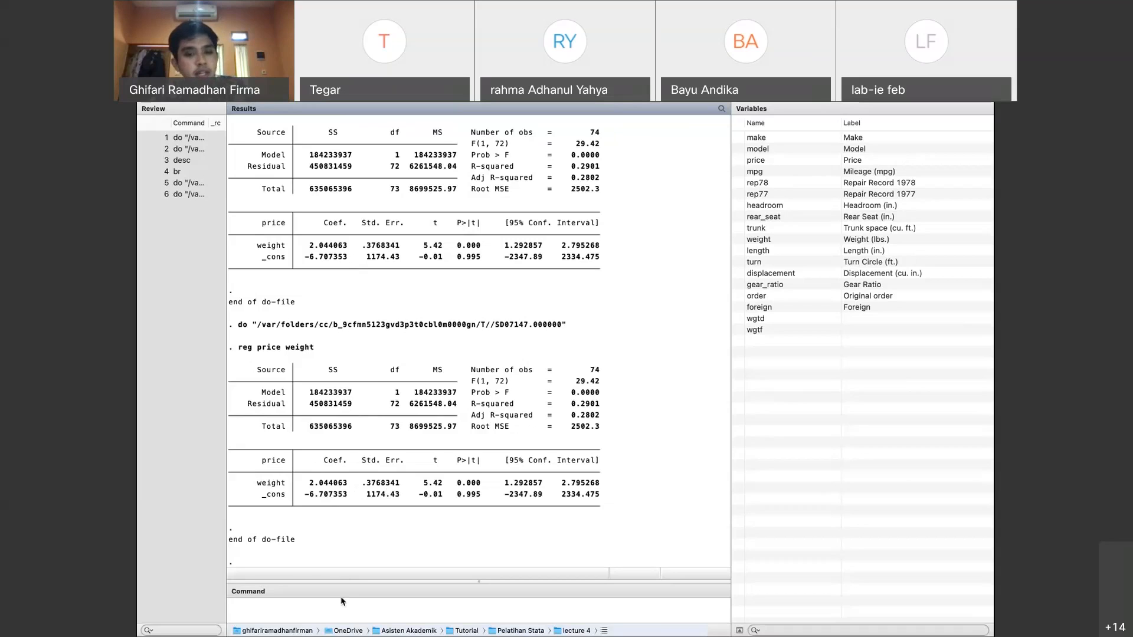
click(323, 598)
text(display 2.0)
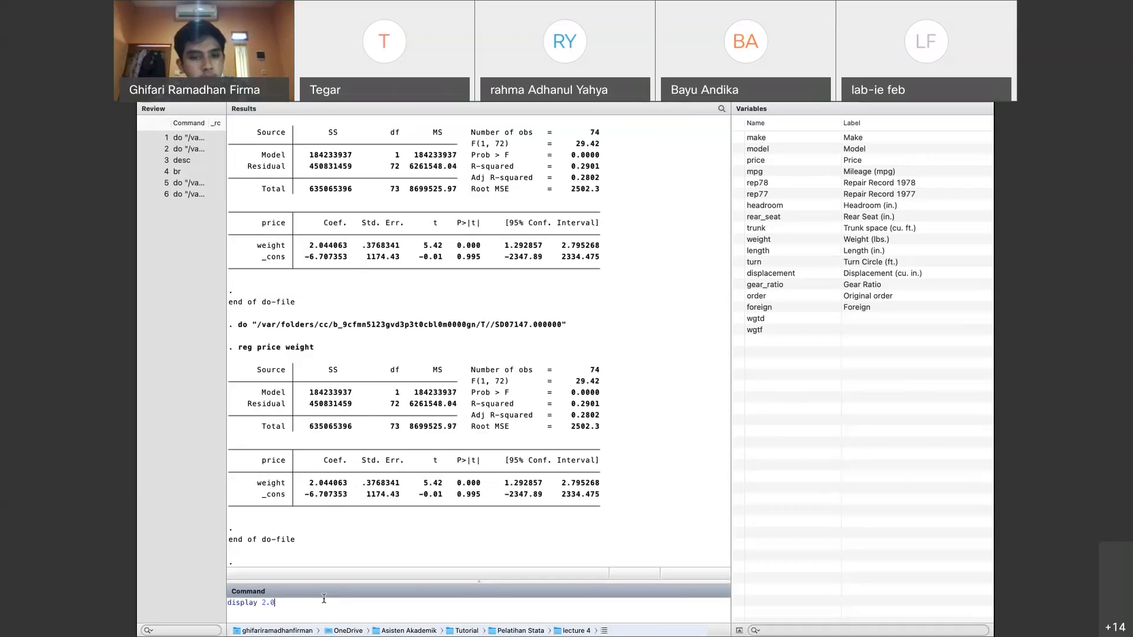
text(4406)
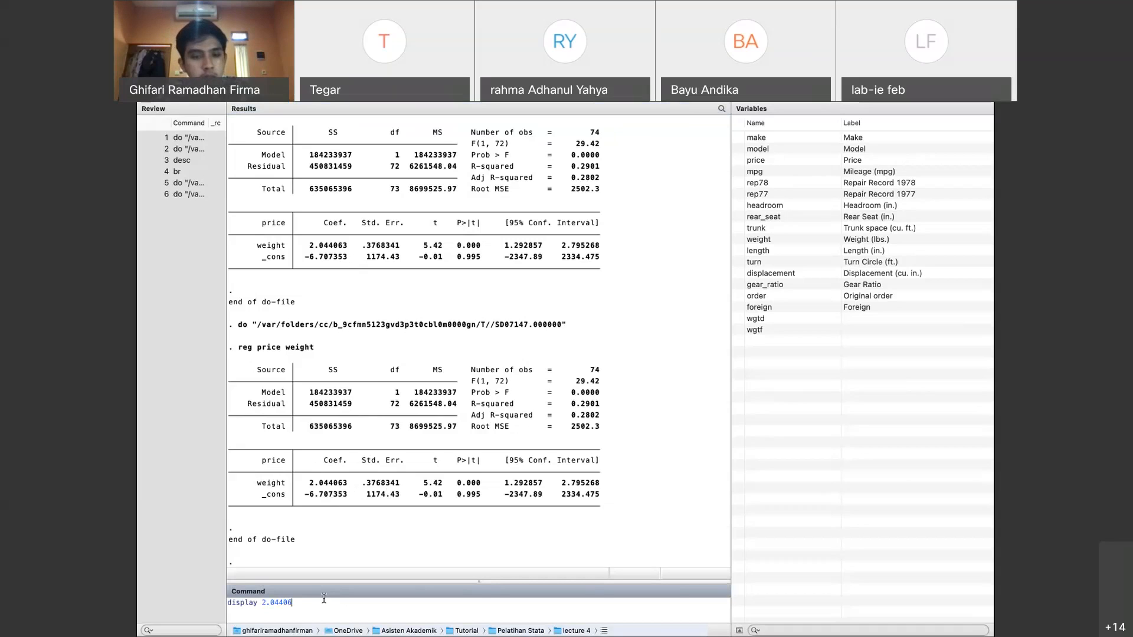
text(3/0.37)
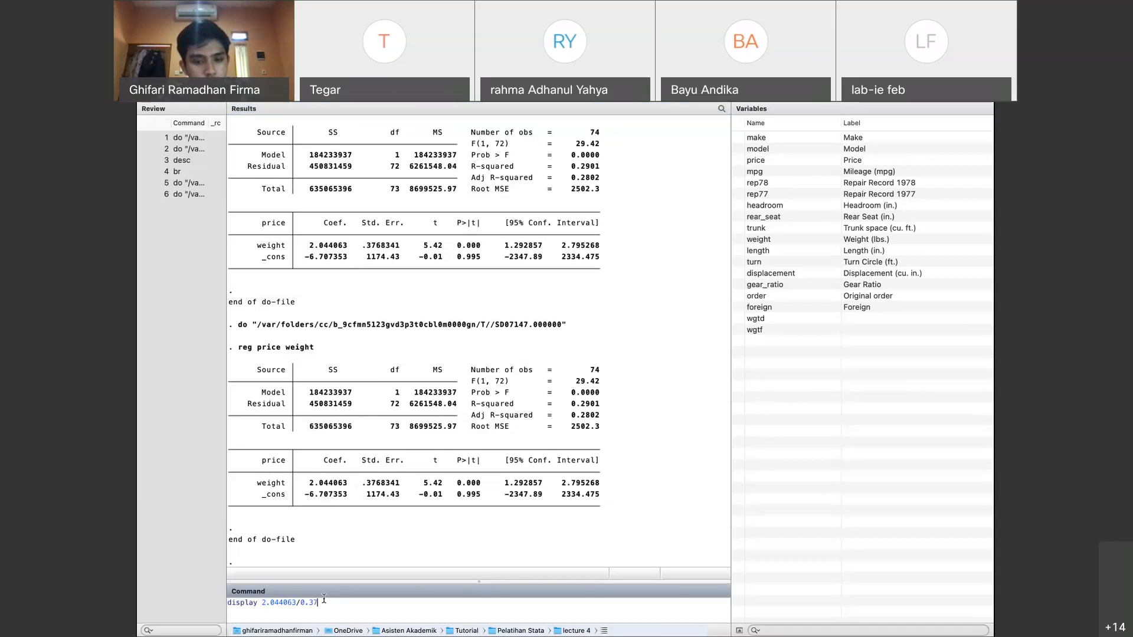
text(68341)
key(Return)
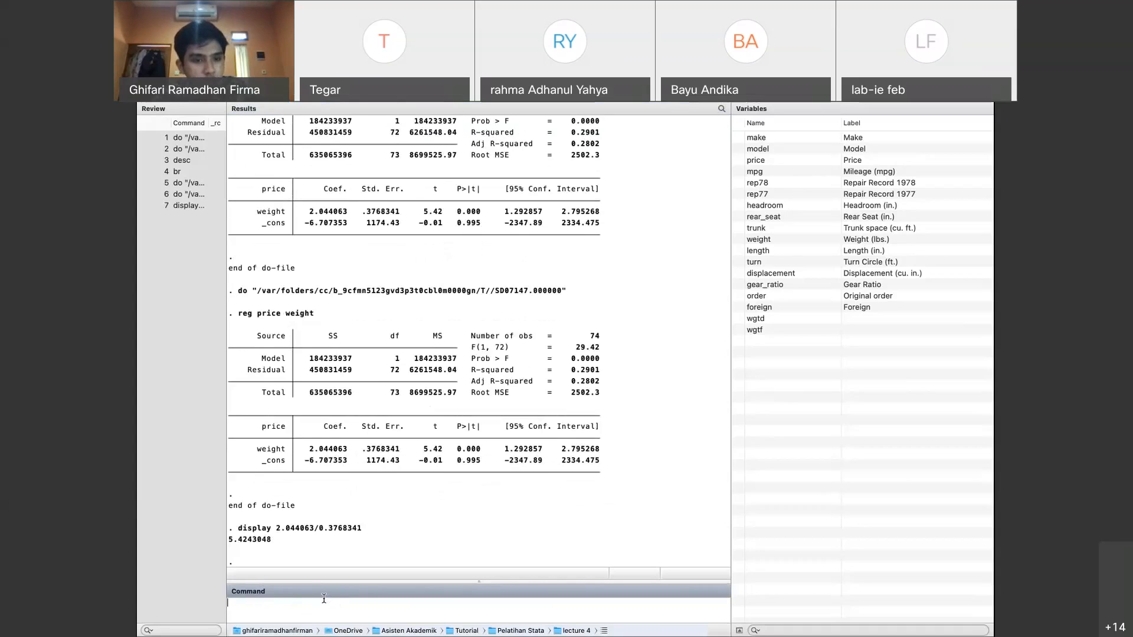
Compare the calculated ratio with the t value of weight in the regression table and examine the weight coefficient
drag(229, 539, 247, 543)
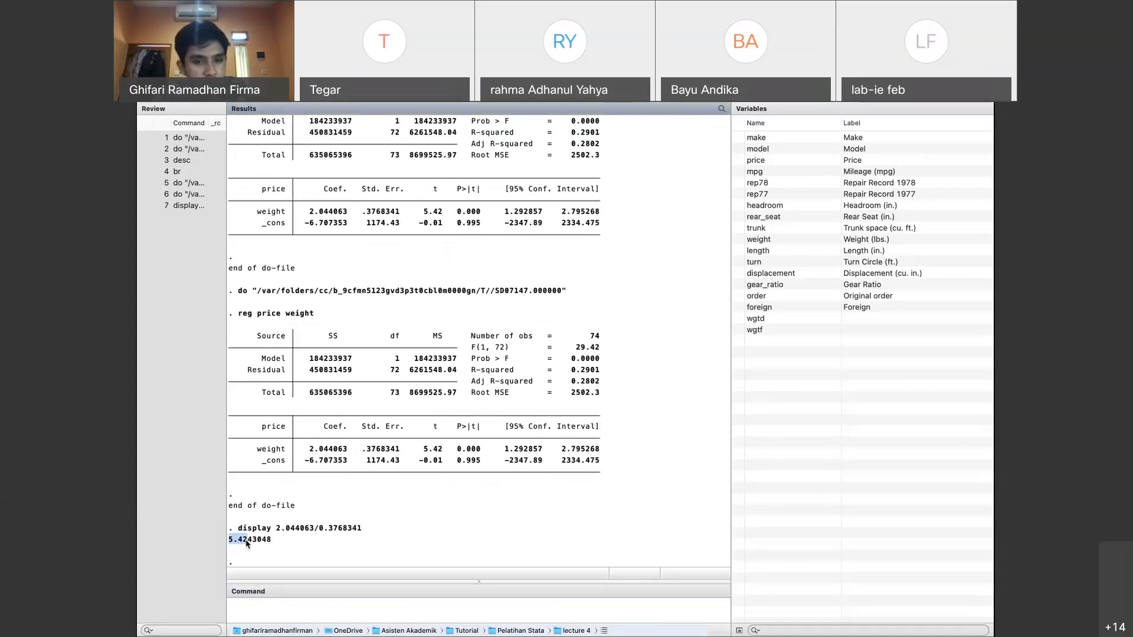
drag(419, 448, 444, 453)
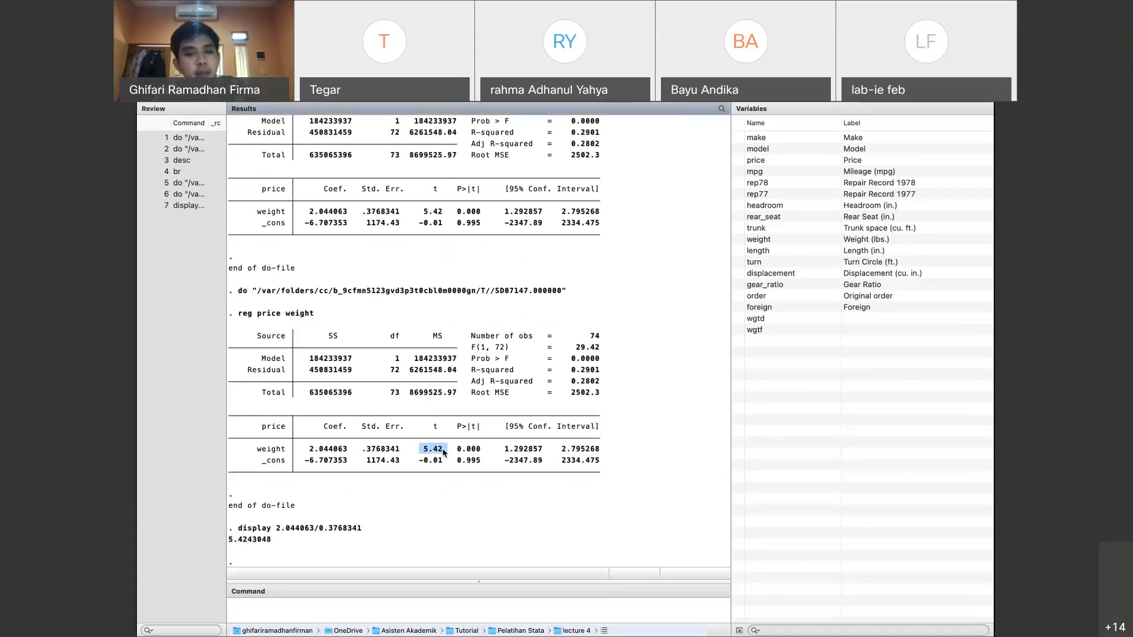
click(336, 448)
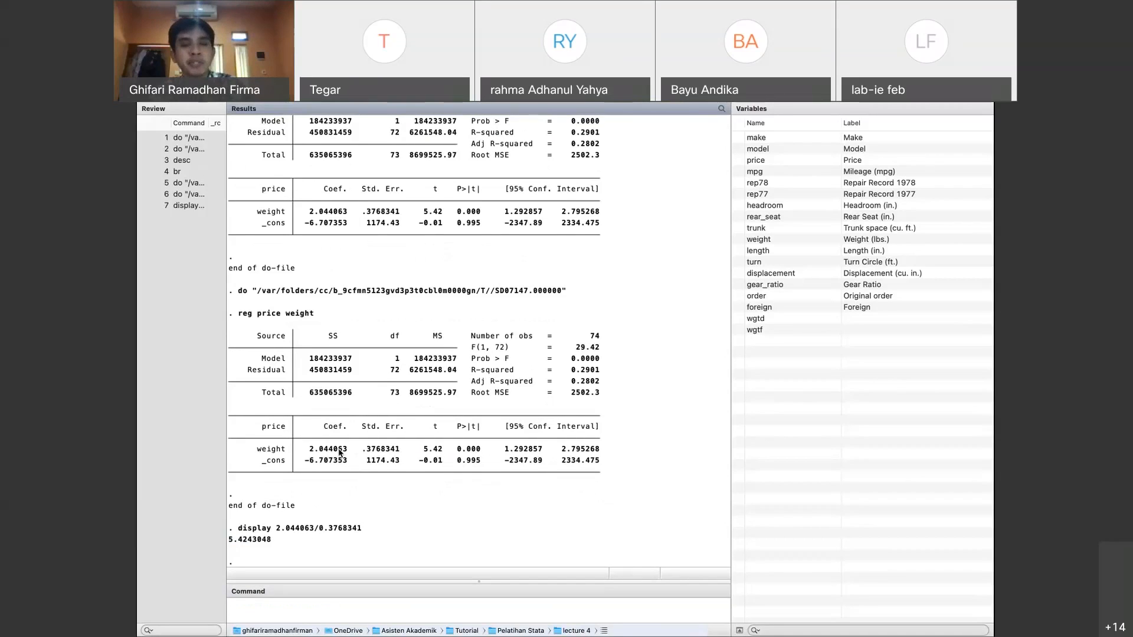
drag(310, 452, 358, 452)
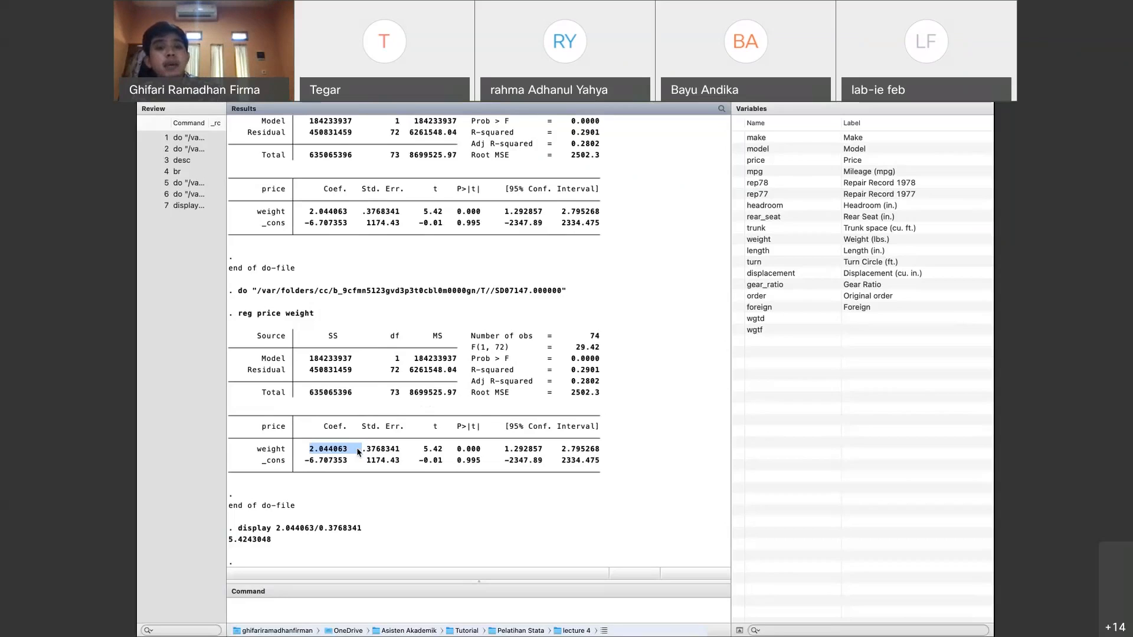
click(357, 452)
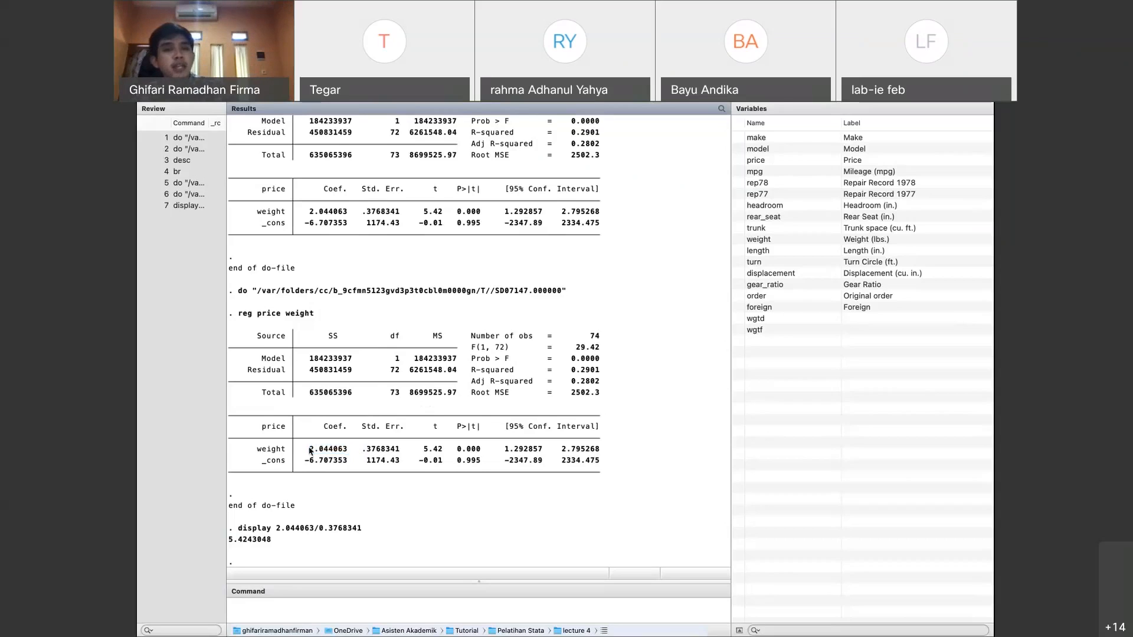
drag(309, 452, 347, 453)
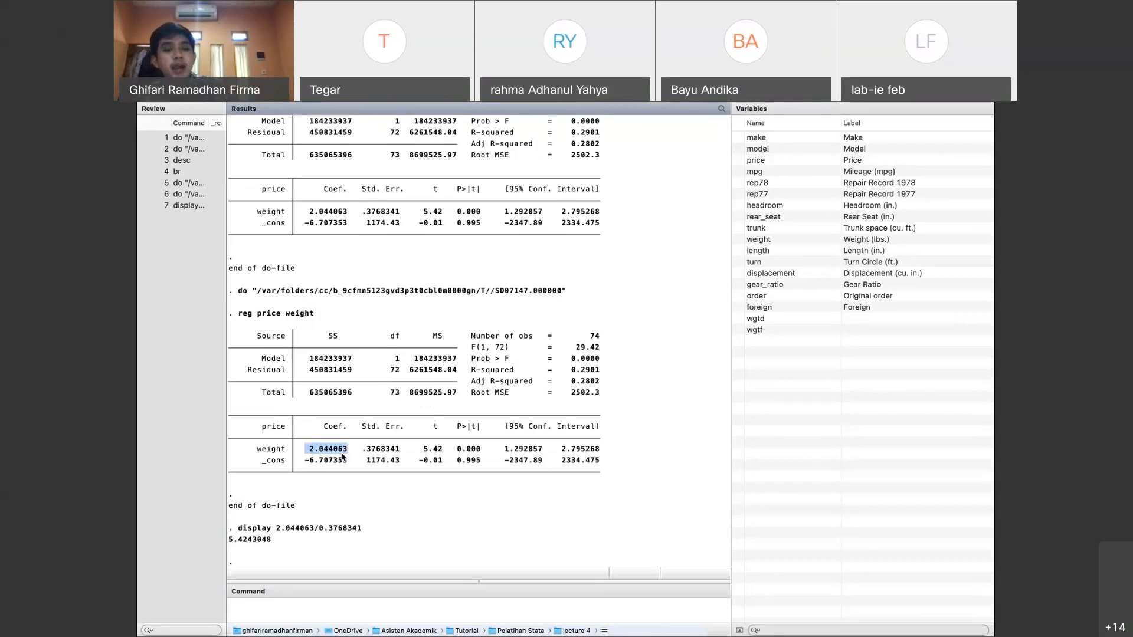
drag(229, 540, 249, 544)
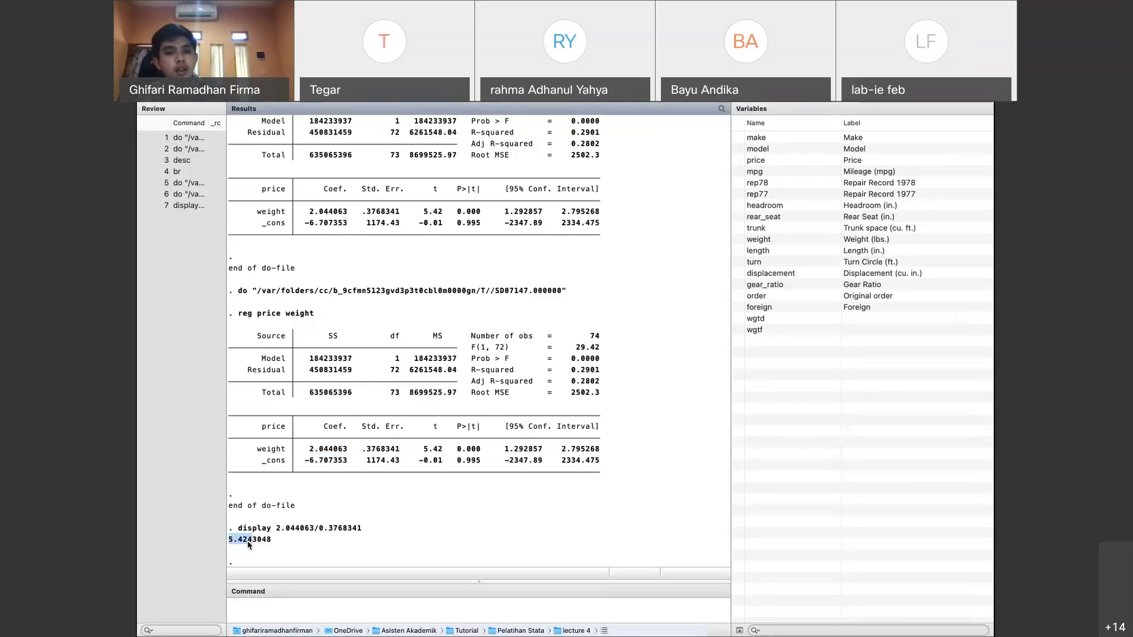
drag(424, 450, 443, 451)
click(442, 452)
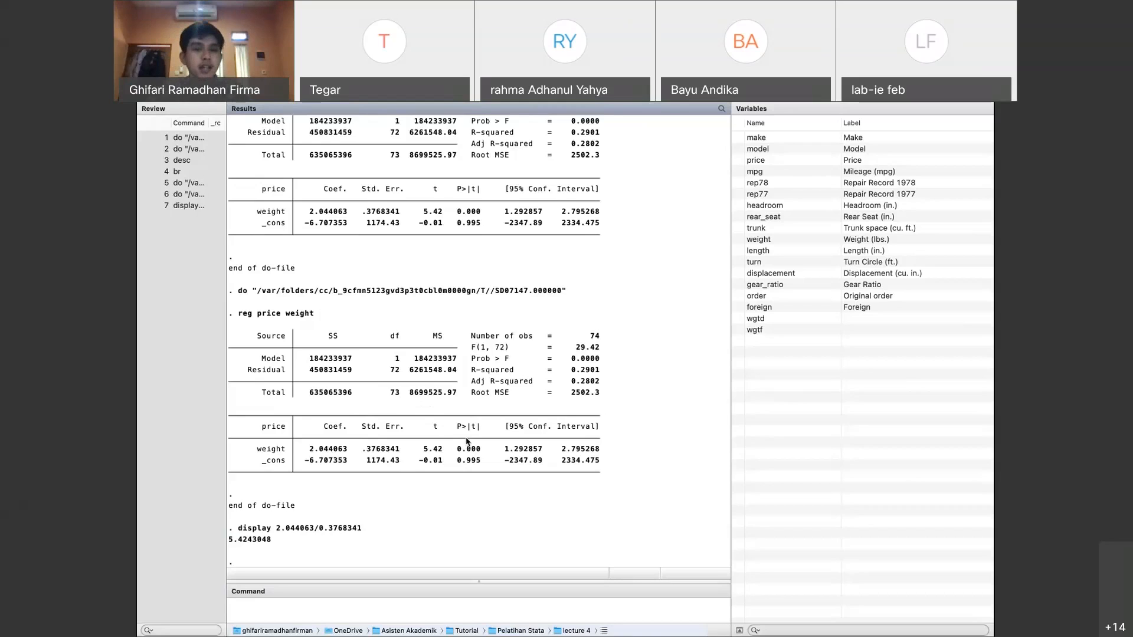
Examine the P>|t| values of weight and _cons in the latest regression table to judge their significance
drag(458, 449, 481, 451)
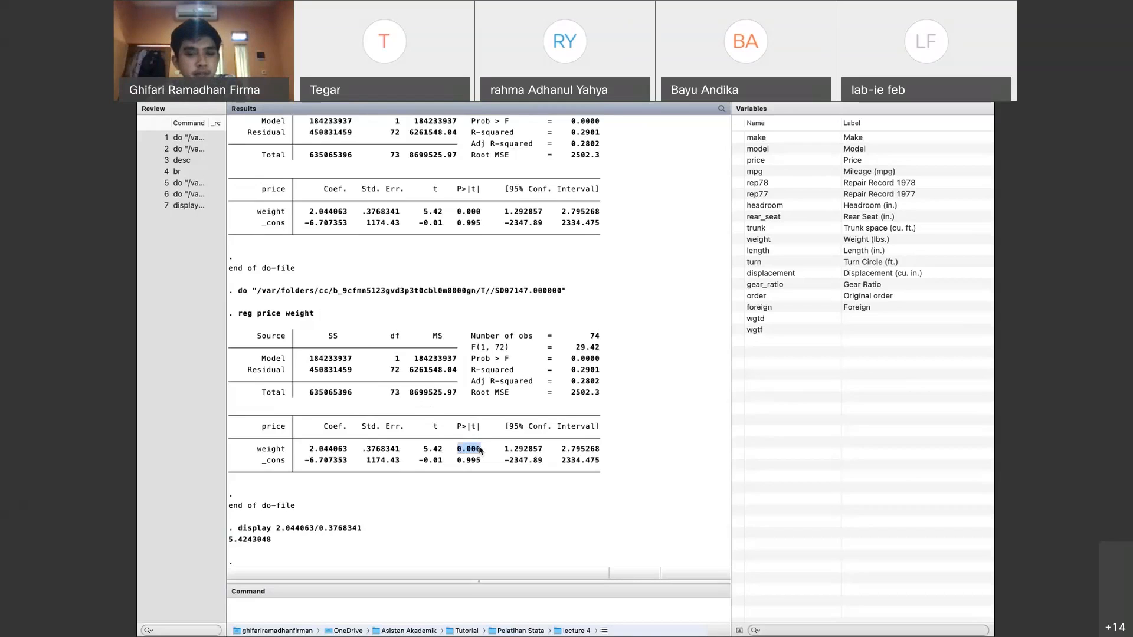
click(480, 451)
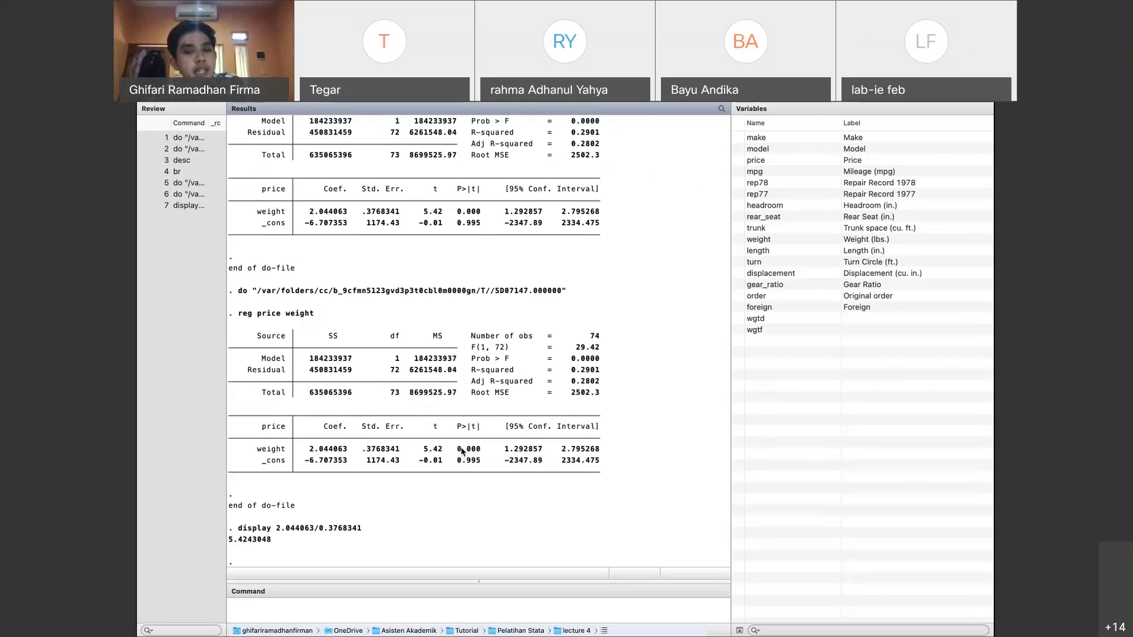
drag(458, 449, 484, 452)
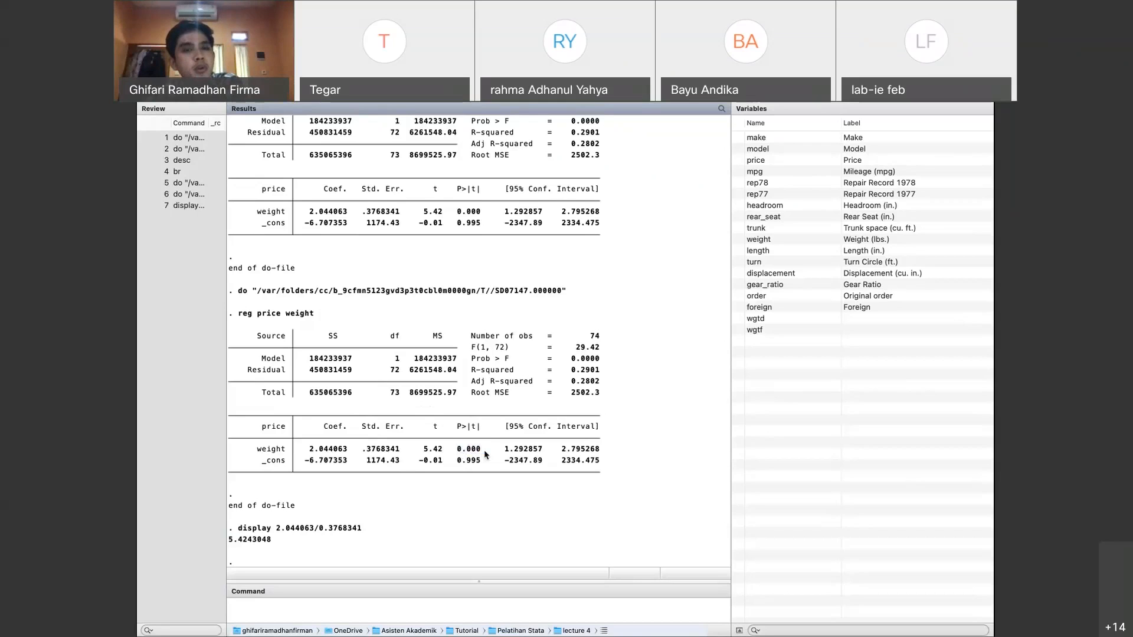
drag(454, 451, 484, 453)
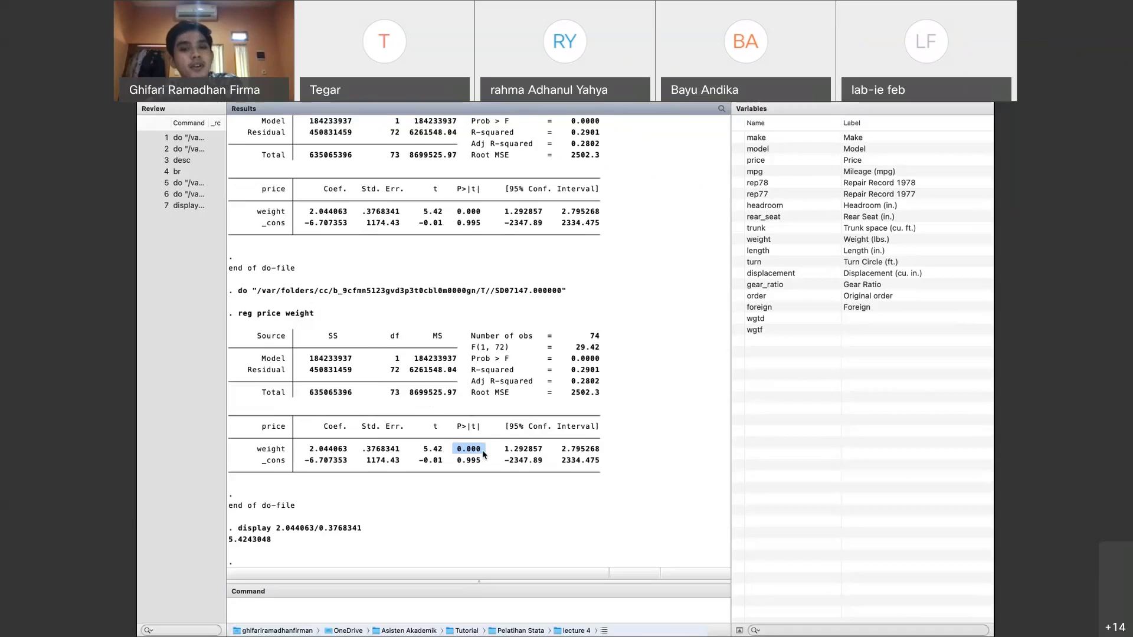
click(479, 453)
drag(448, 451, 477, 449)
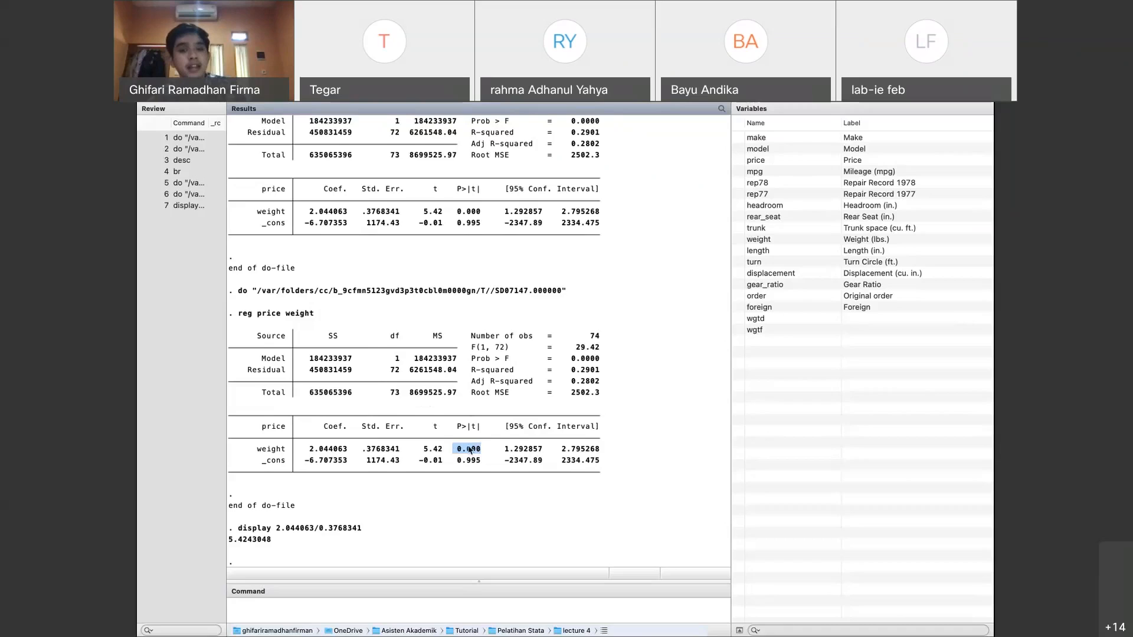
drag(456, 461, 479, 464)
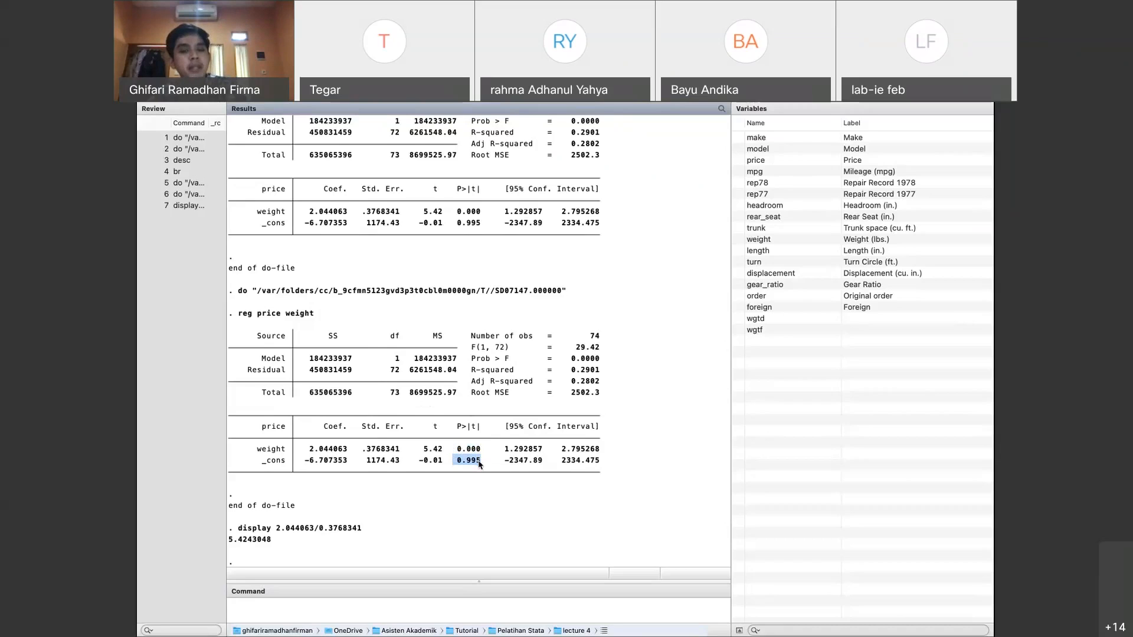
click(479, 464)
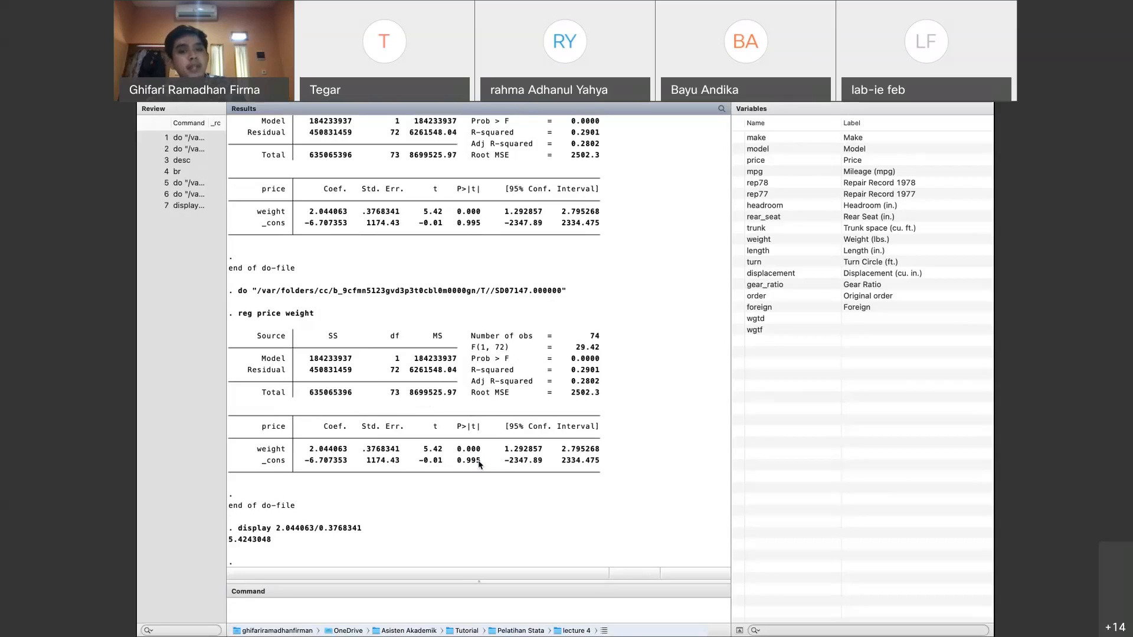
double_click(472, 460)
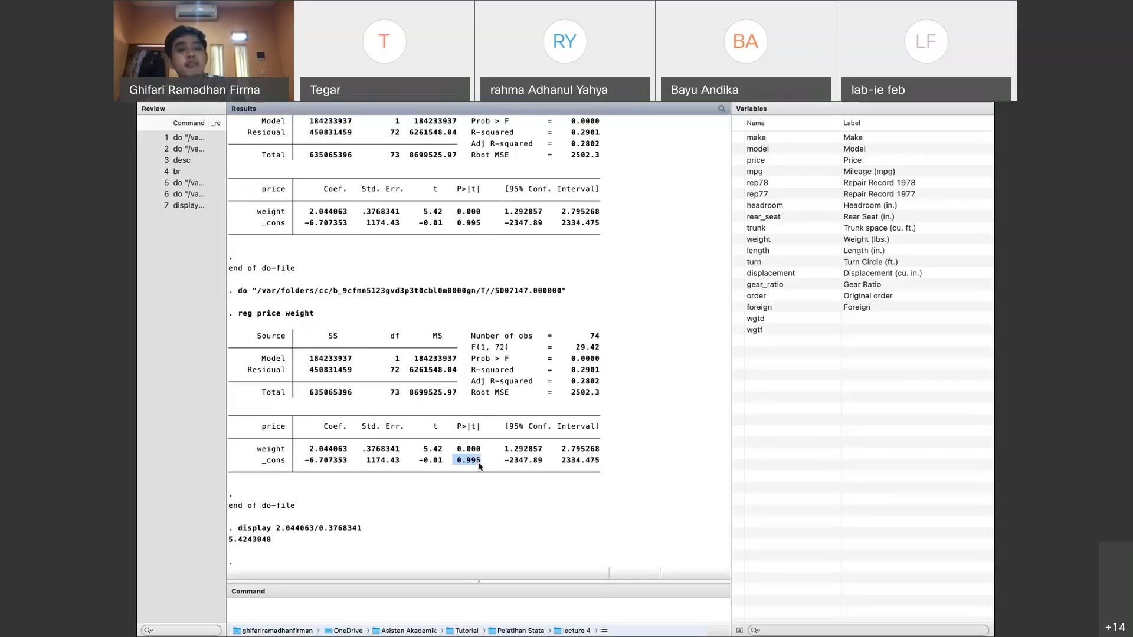
click(311, 463)
drag(263, 466, 523, 469)
click(510, 466)
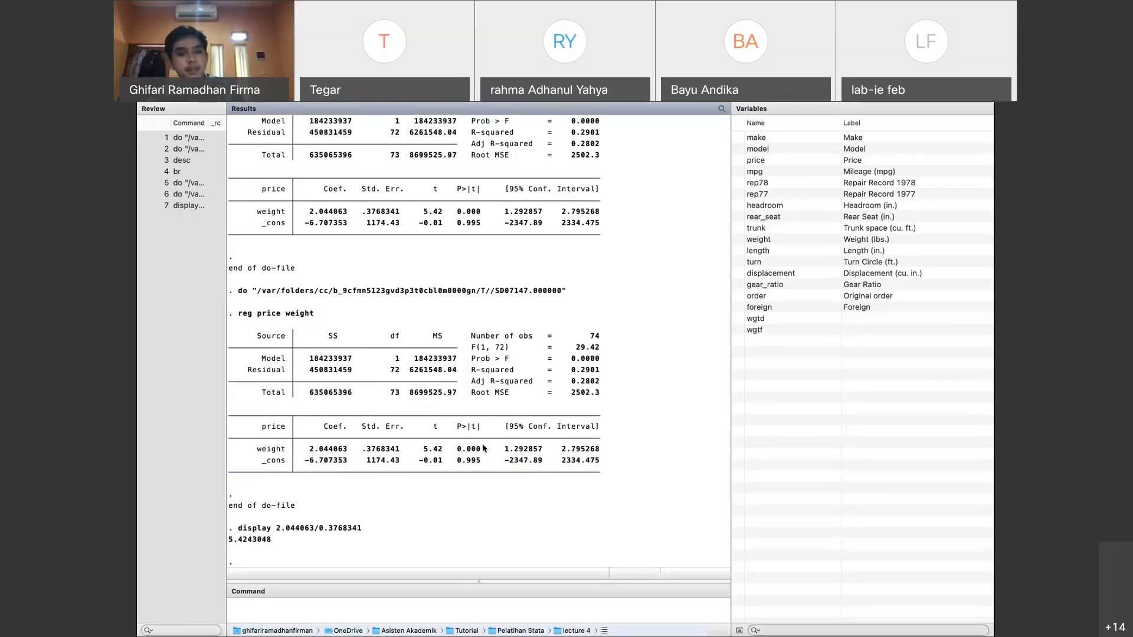
drag(453, 449, 483, 453)
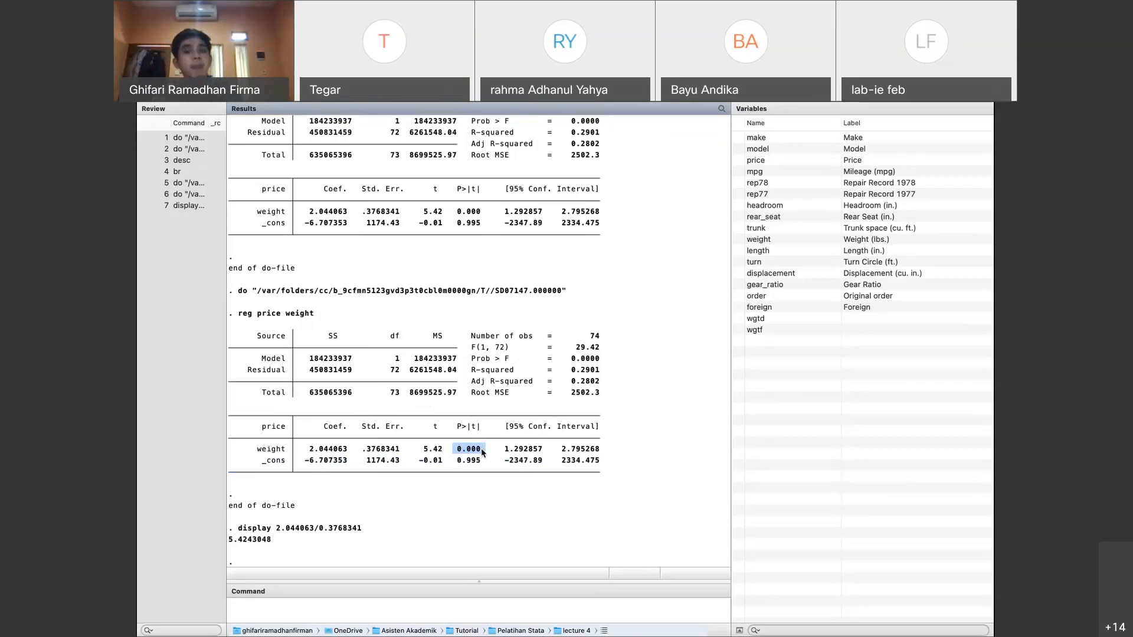
Examine the P>|t| value of the weight coefficient once more in the latest regression table
click(475, 452)
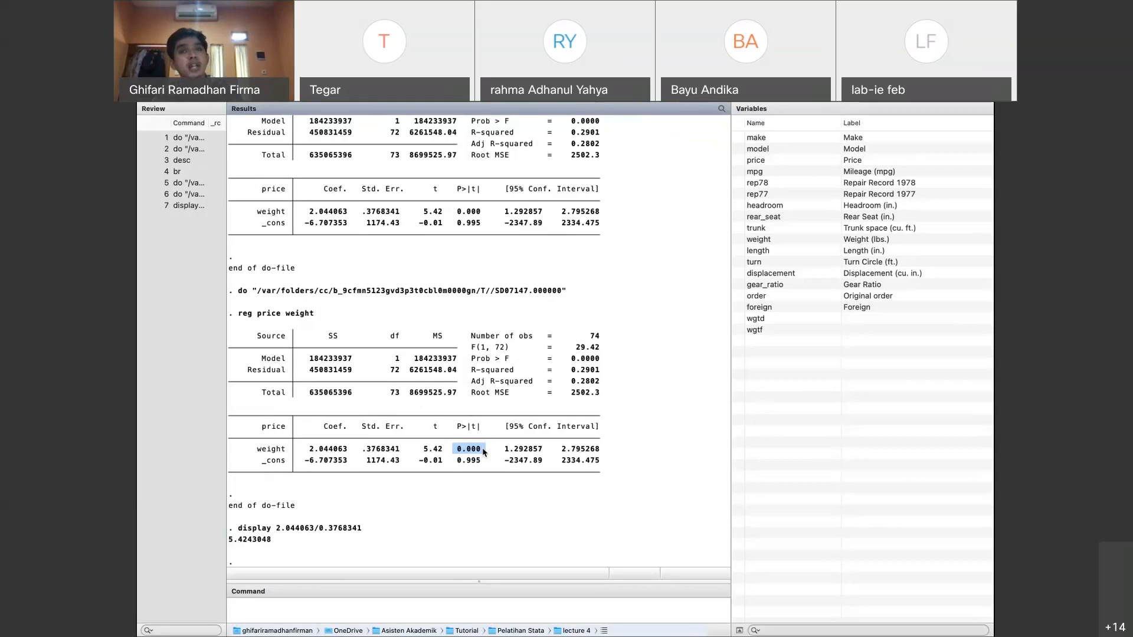
drag(454, 449, 480, 452)
click(480, 452)
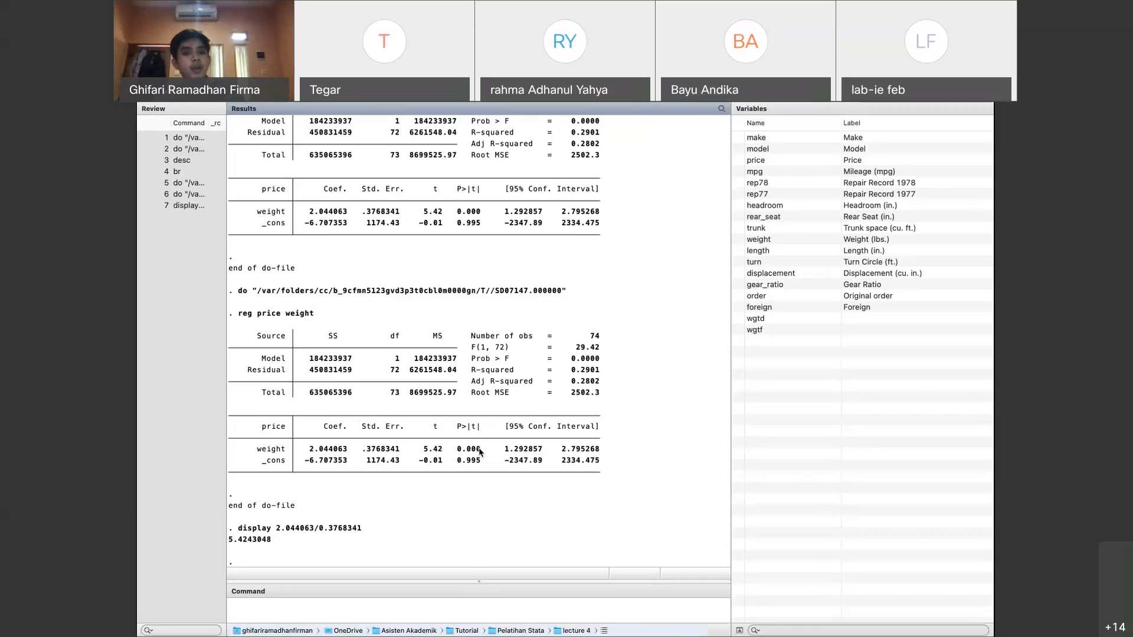
Run a regression on the rep78 variable alone with the command reg rep78
click(251, 616)
text(reg)
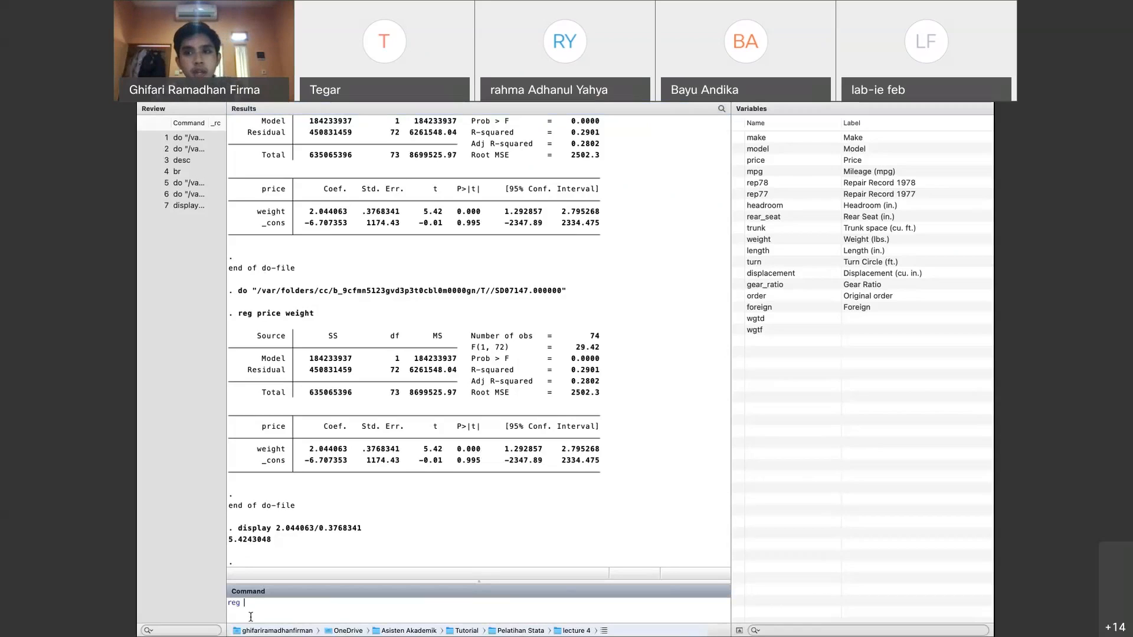
double_click(757, 182)
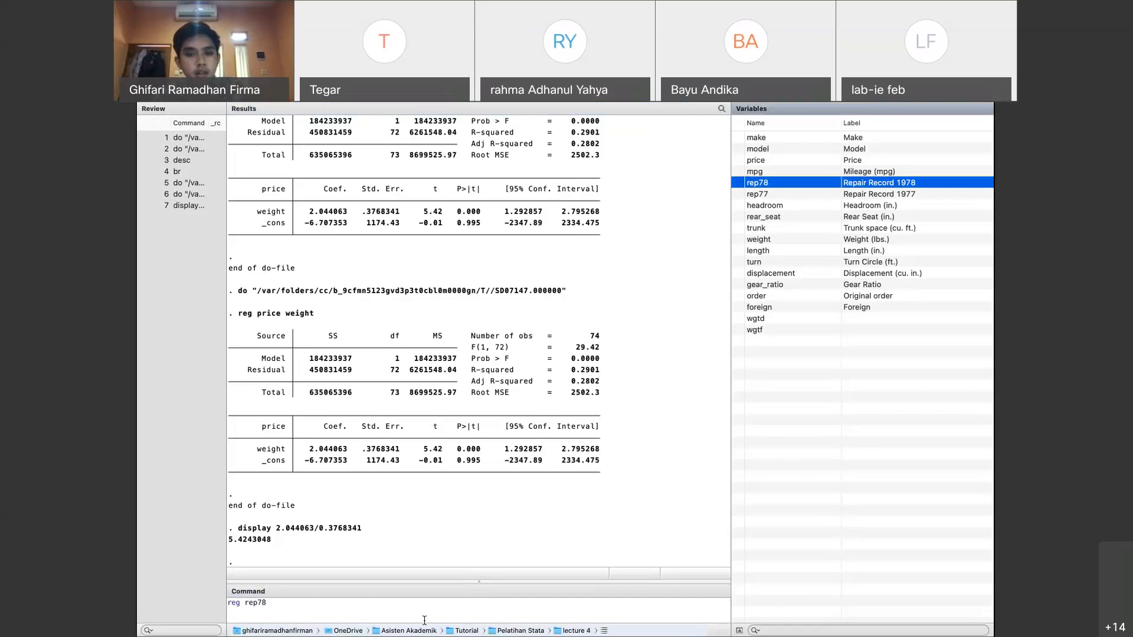
click(434, 606)
key(Return)
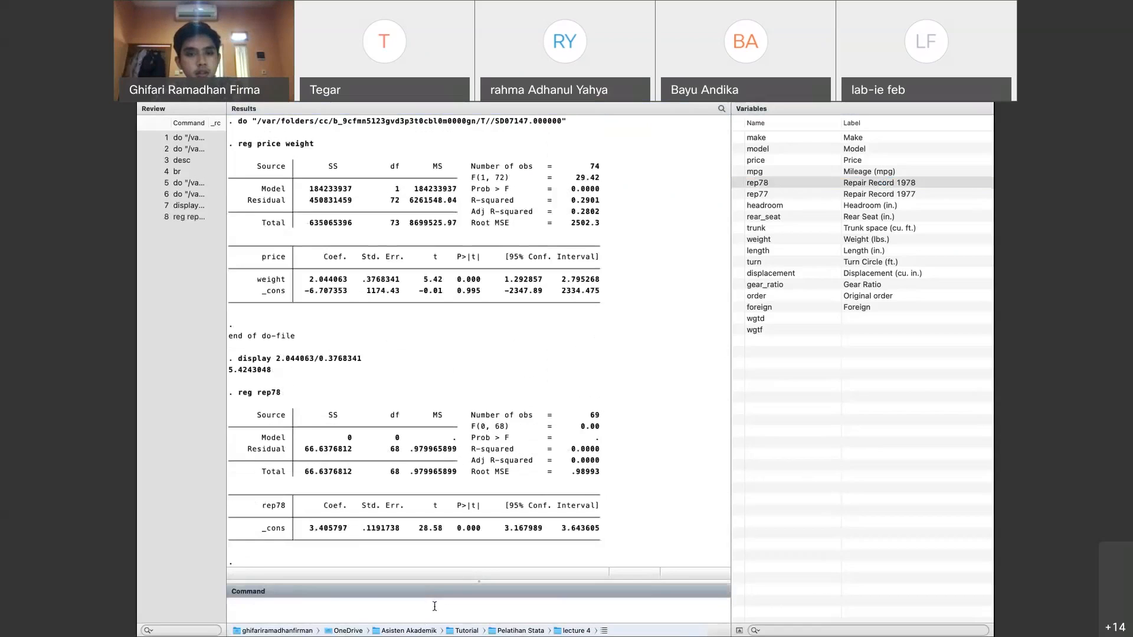
Reuse the reg rep78 command with its variable replaced to run reg price trunk, and check the P>|t| value of trunk
click(190, 217)
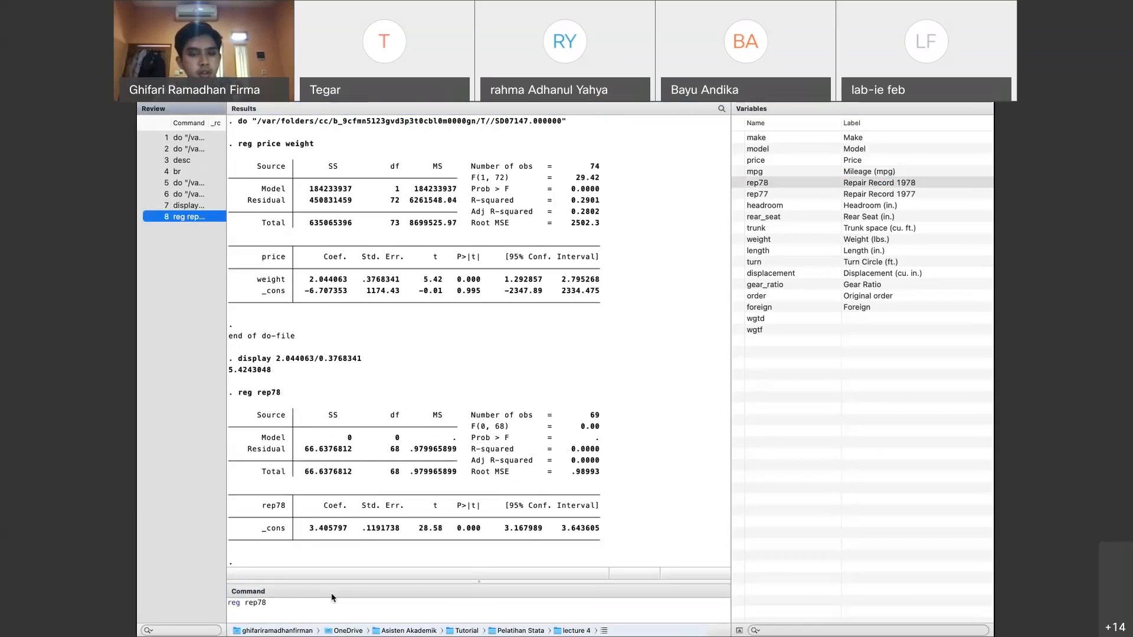
click(331, 597)
double_click(256, 602)
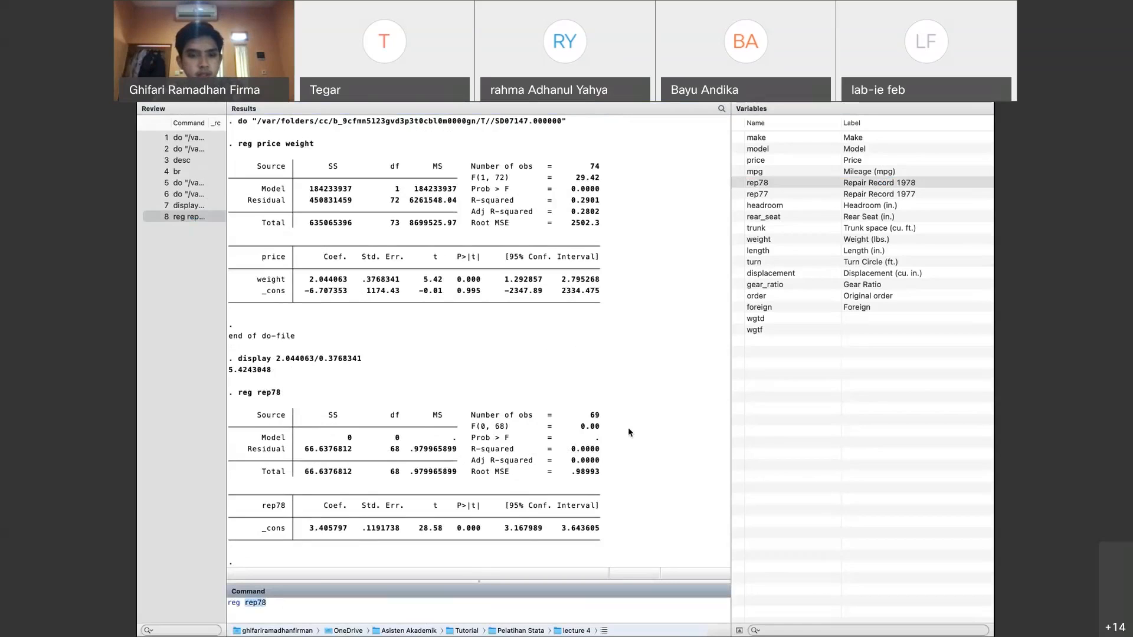
text(price)
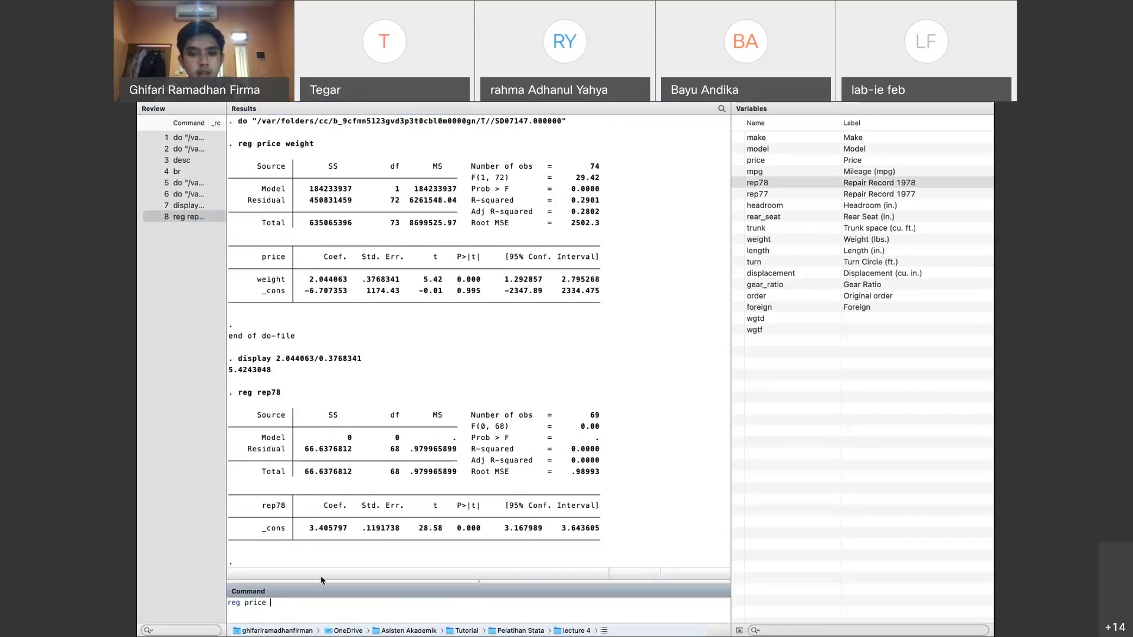
text( trun)
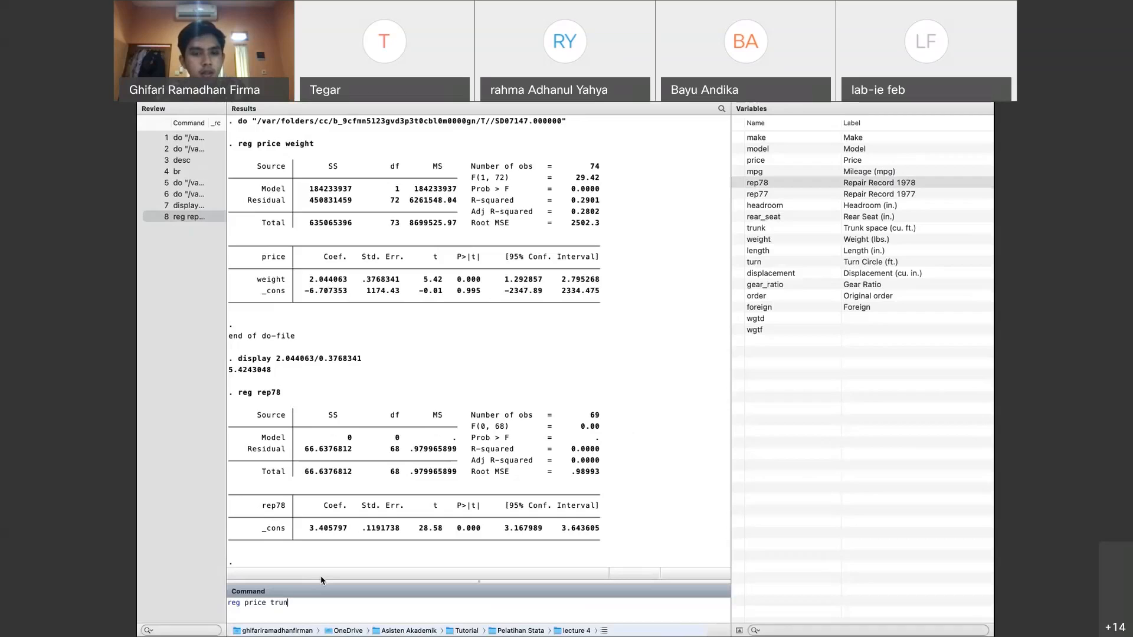
text(k)
key(Return)
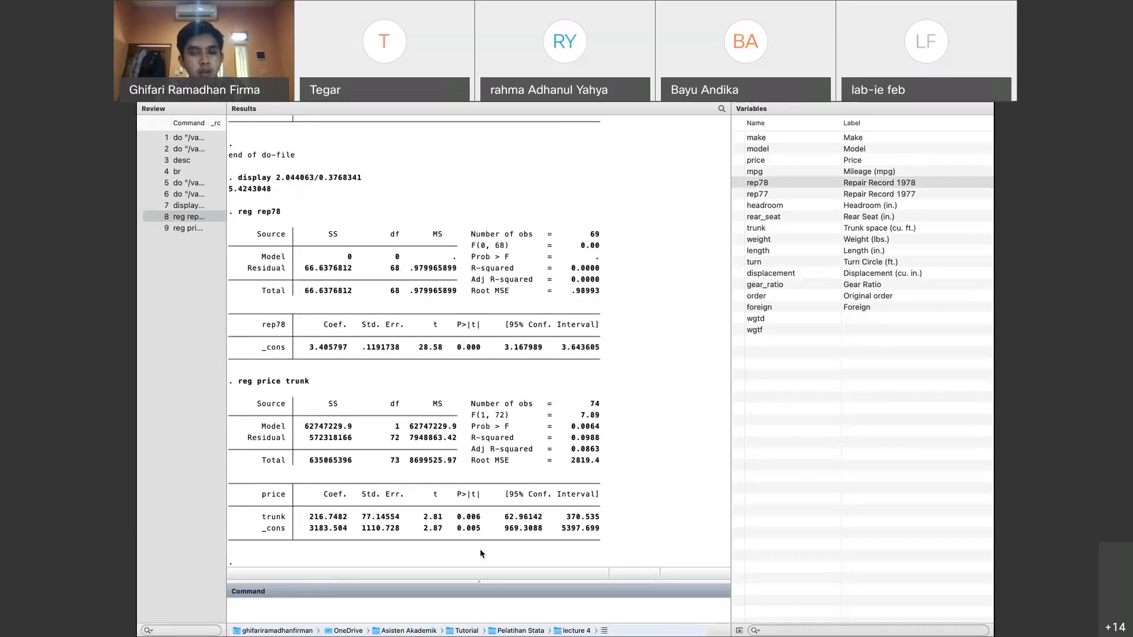
click(480, 520)
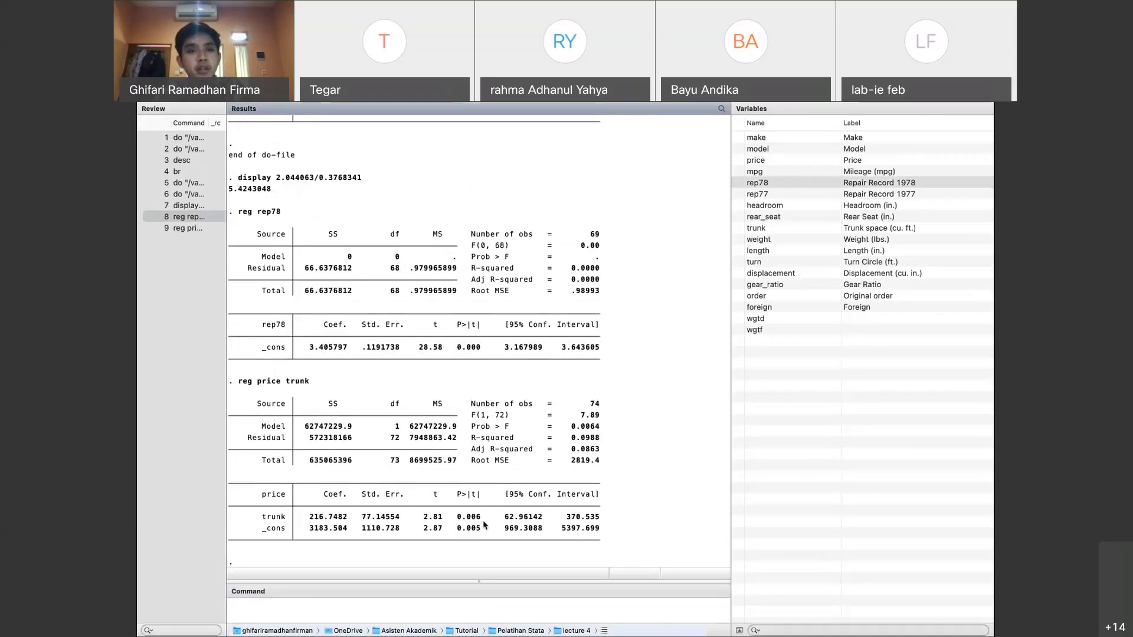
click(207, 229)
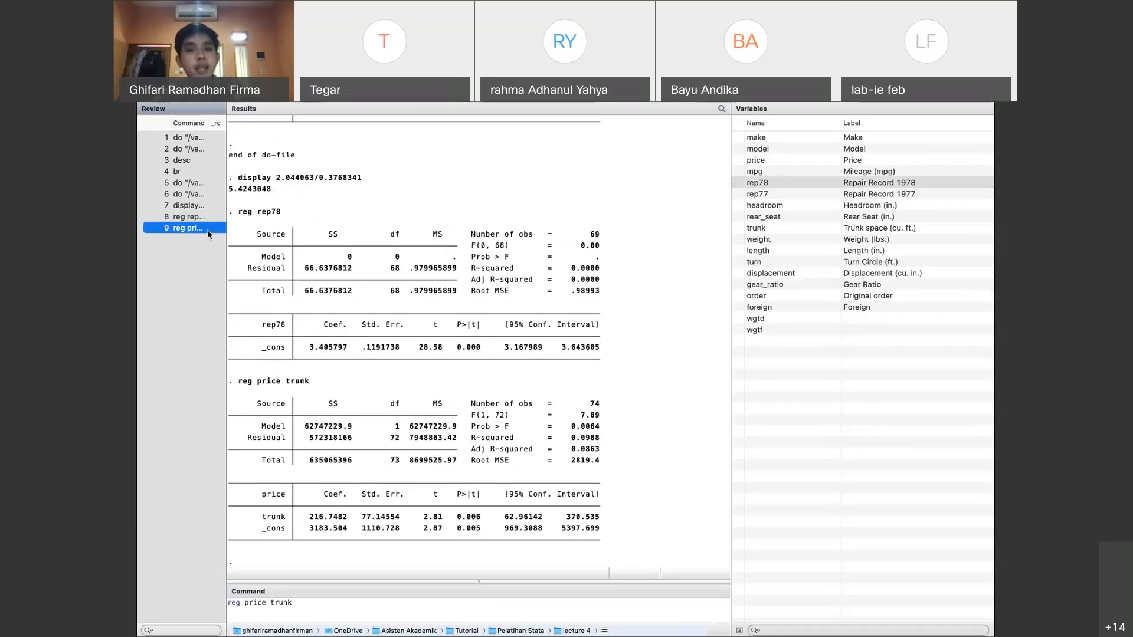
click(291, 602)
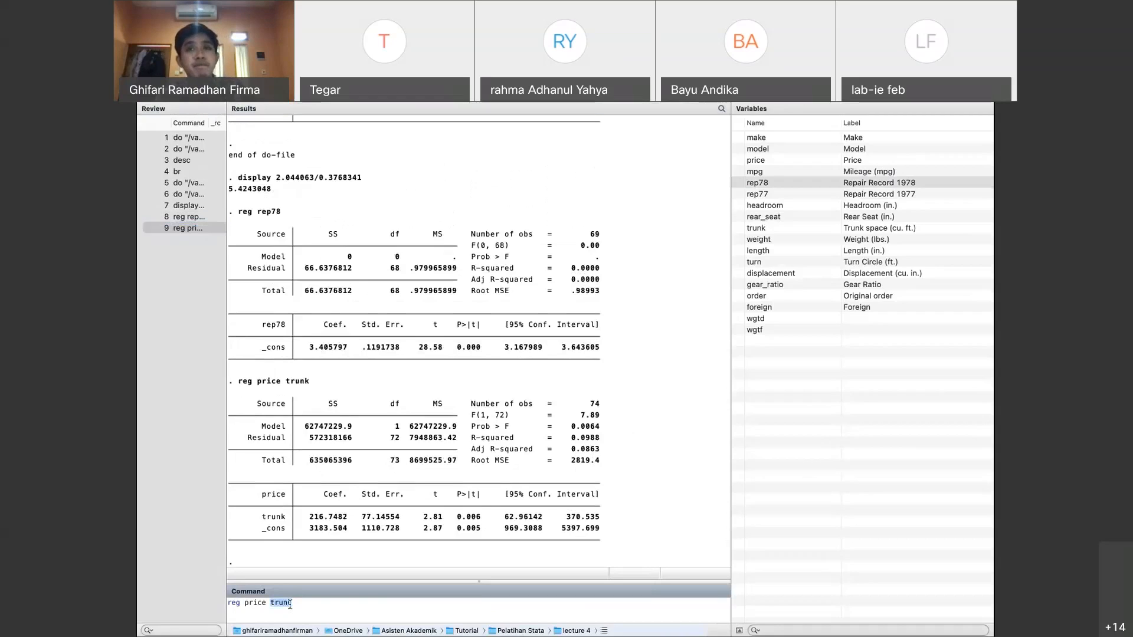
triple_click(290, 602)
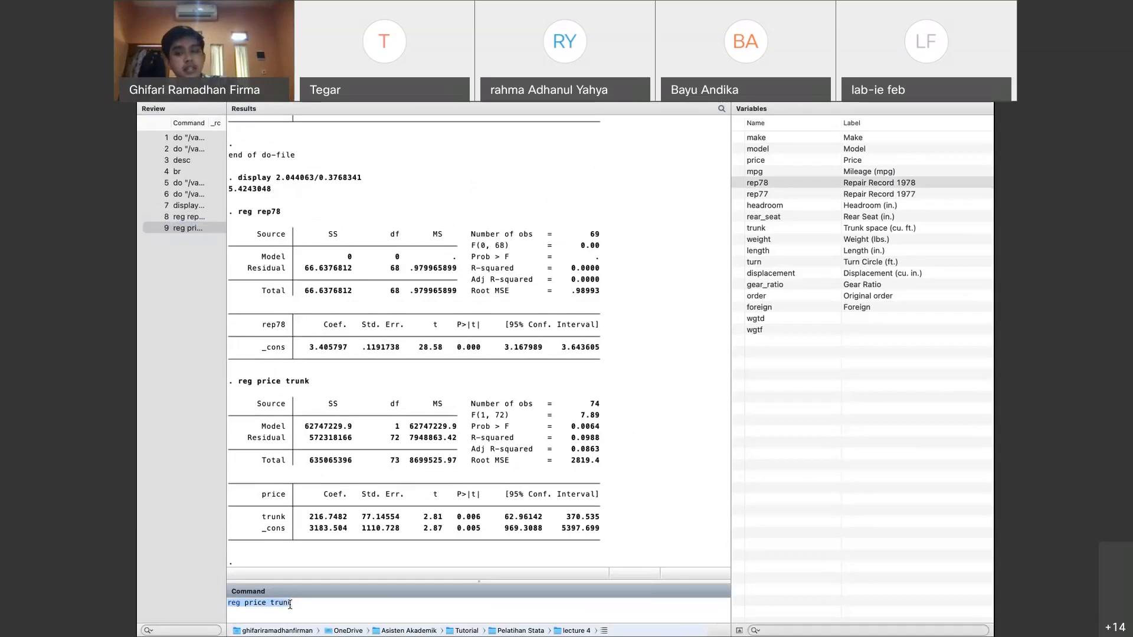
key(BackSpace)
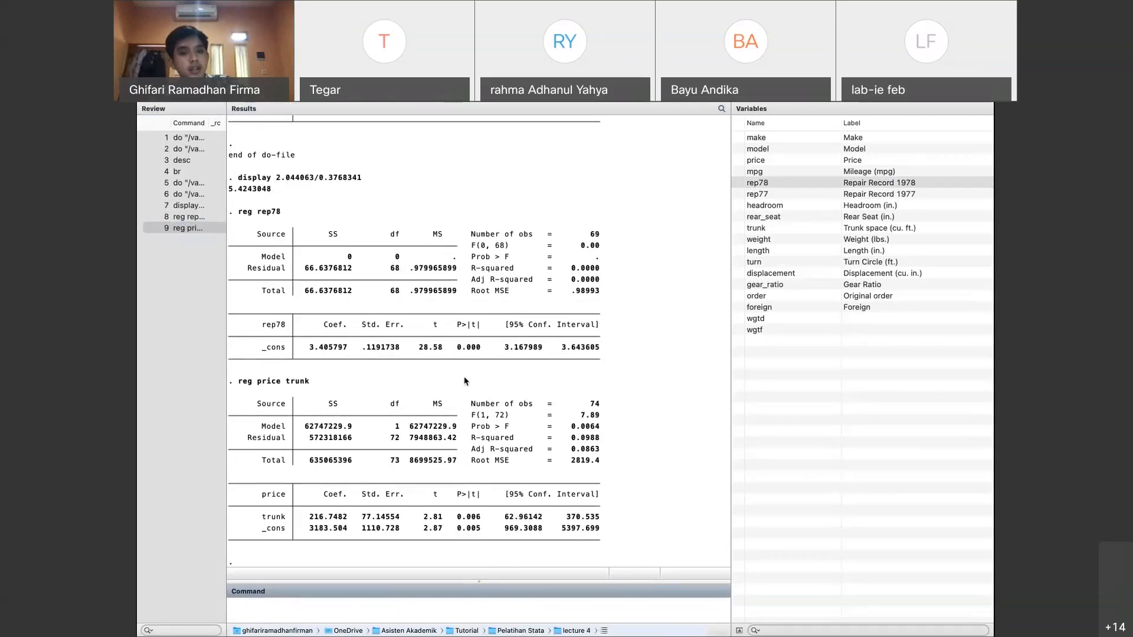
Return to the do-file and rerun the reg price weight line located above the predict yhat command
key(ctrl+Right)
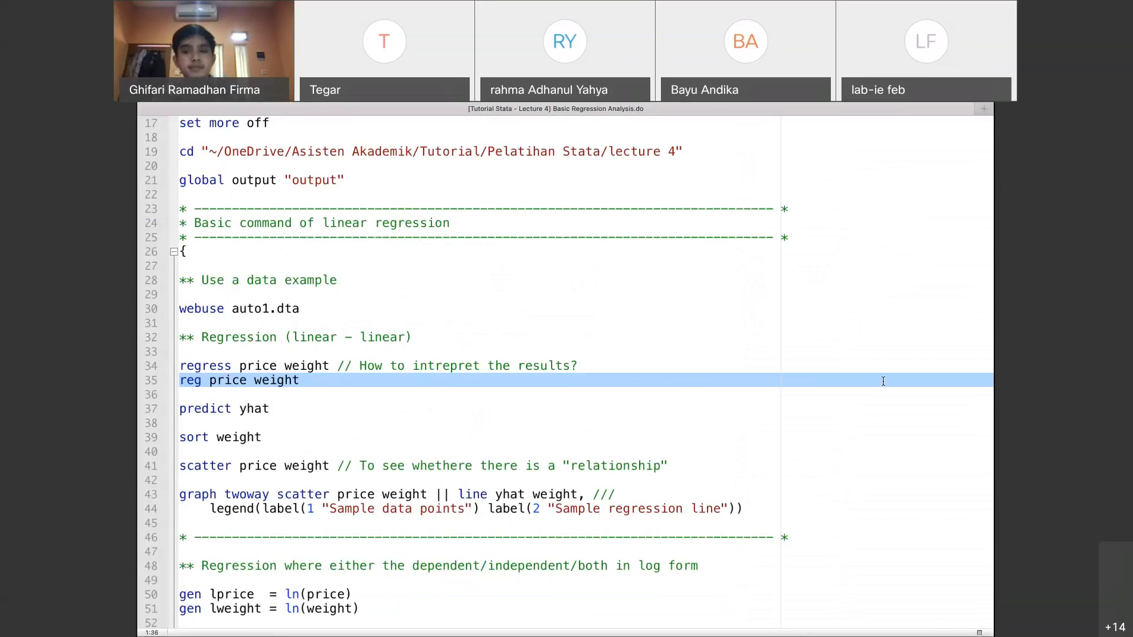
click(448, 386)
scroll(448, 381, down, 2)
click(357, 332)
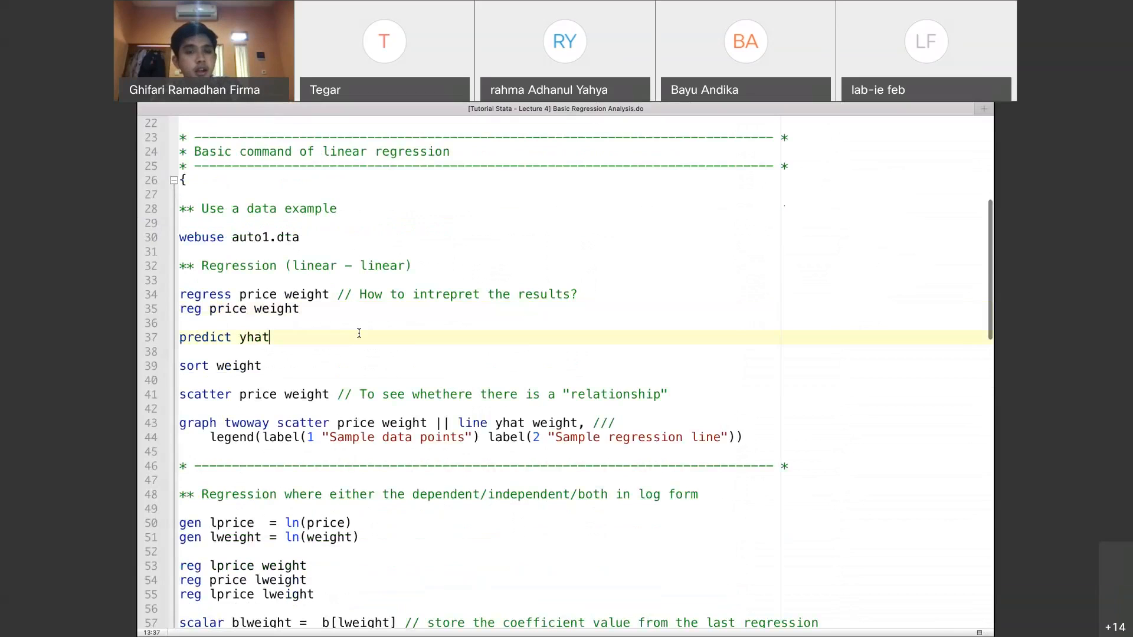
triple_click(355, 335)
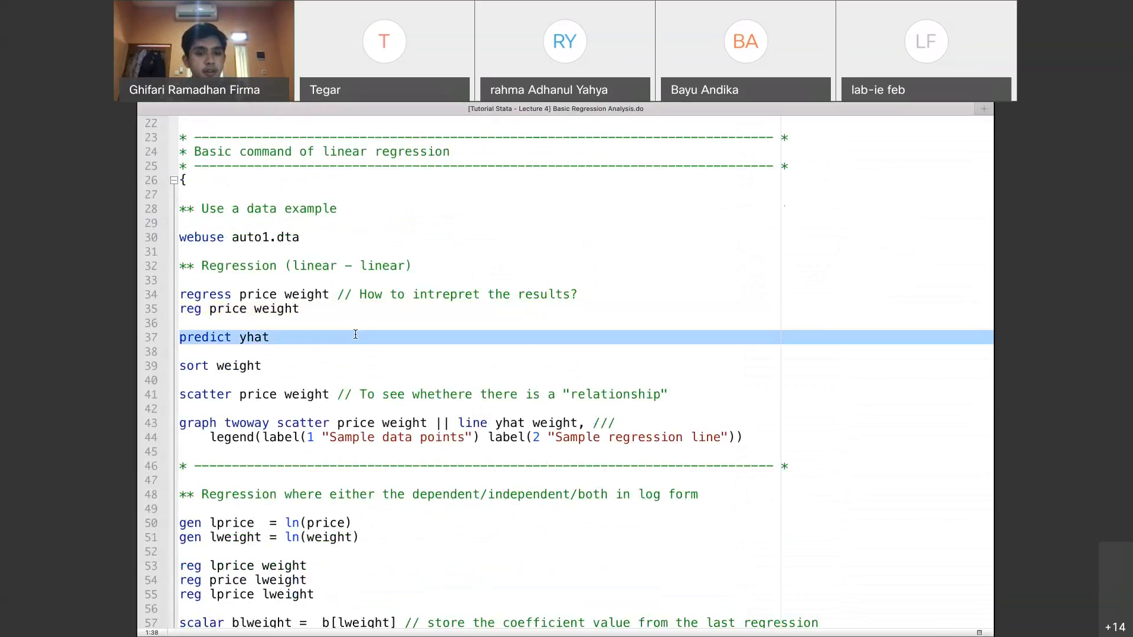
click(239, 355)
click(221, 342)
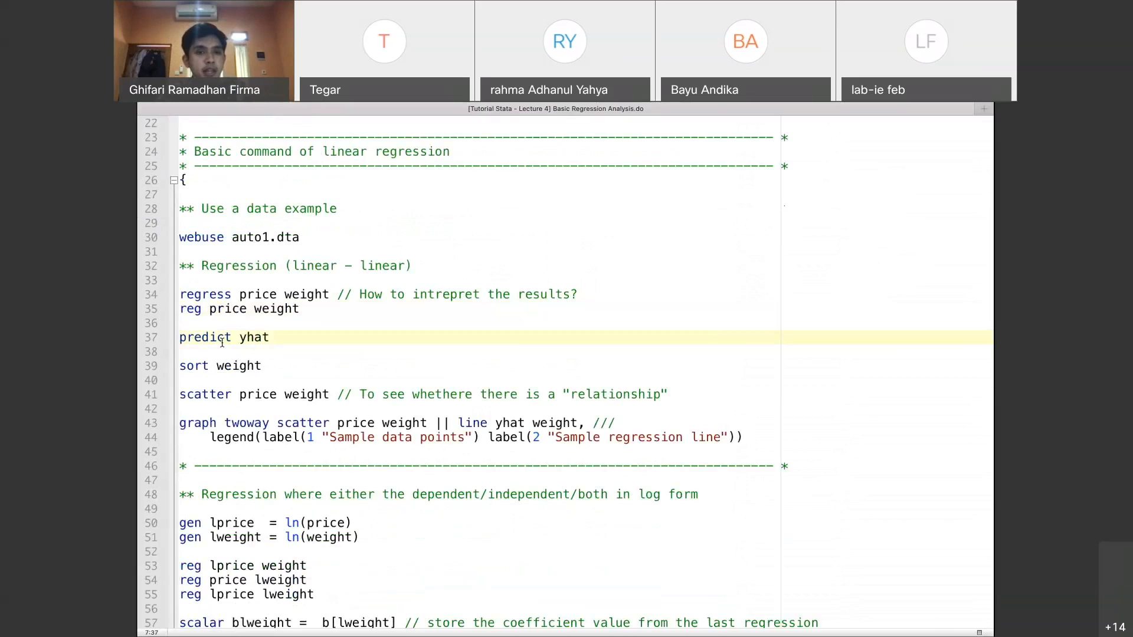
triple_click(248, 311)
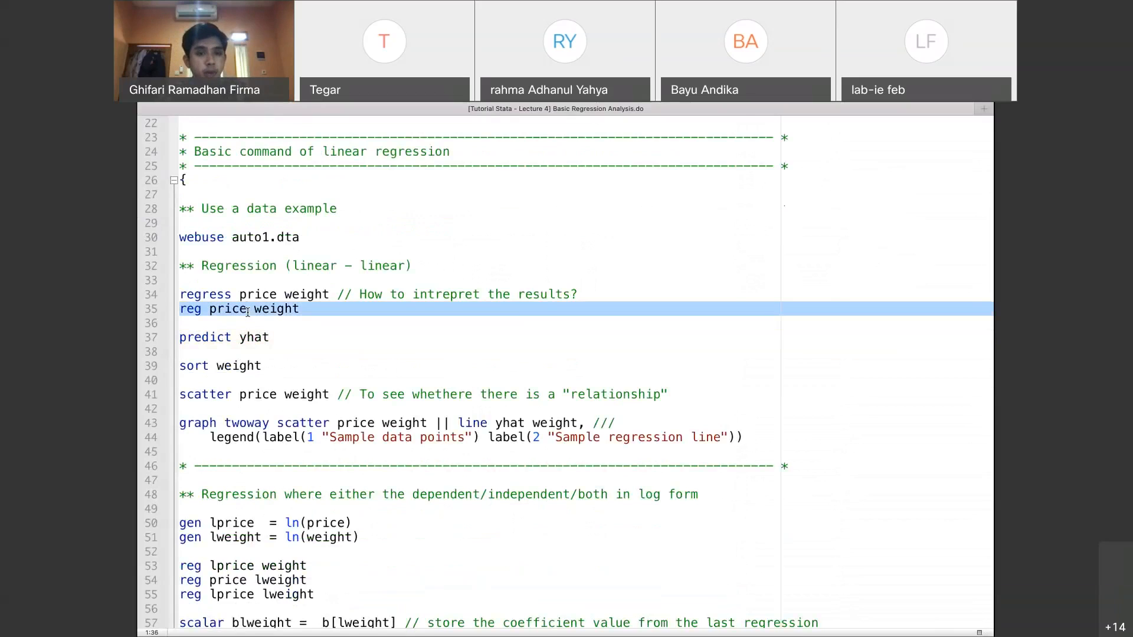
key(super+shift+d)
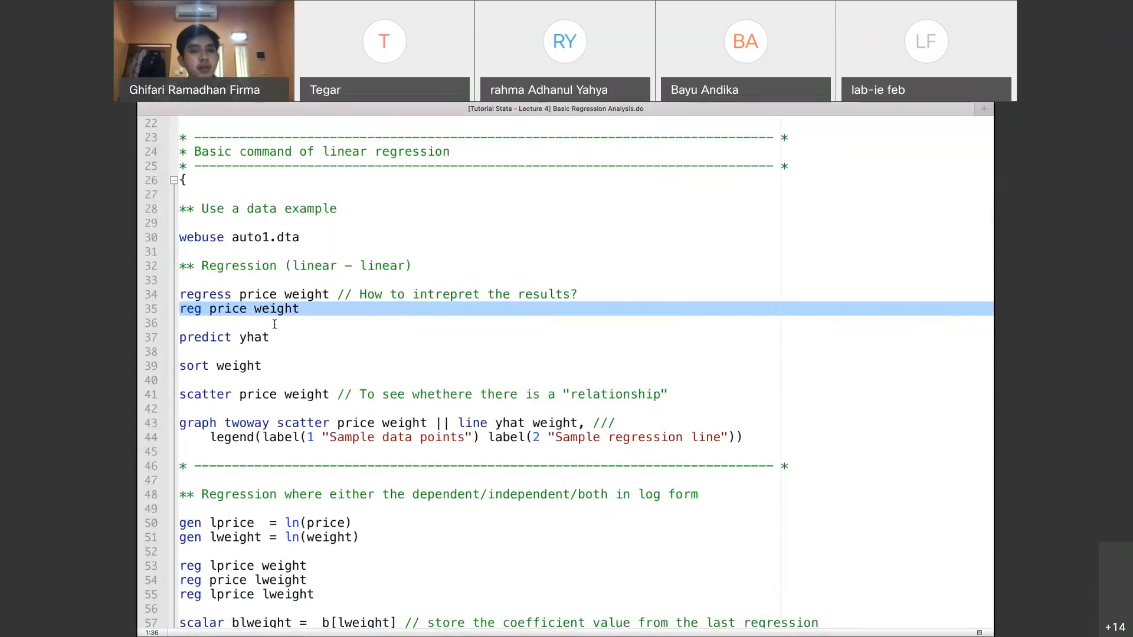
key(super+shift+d)
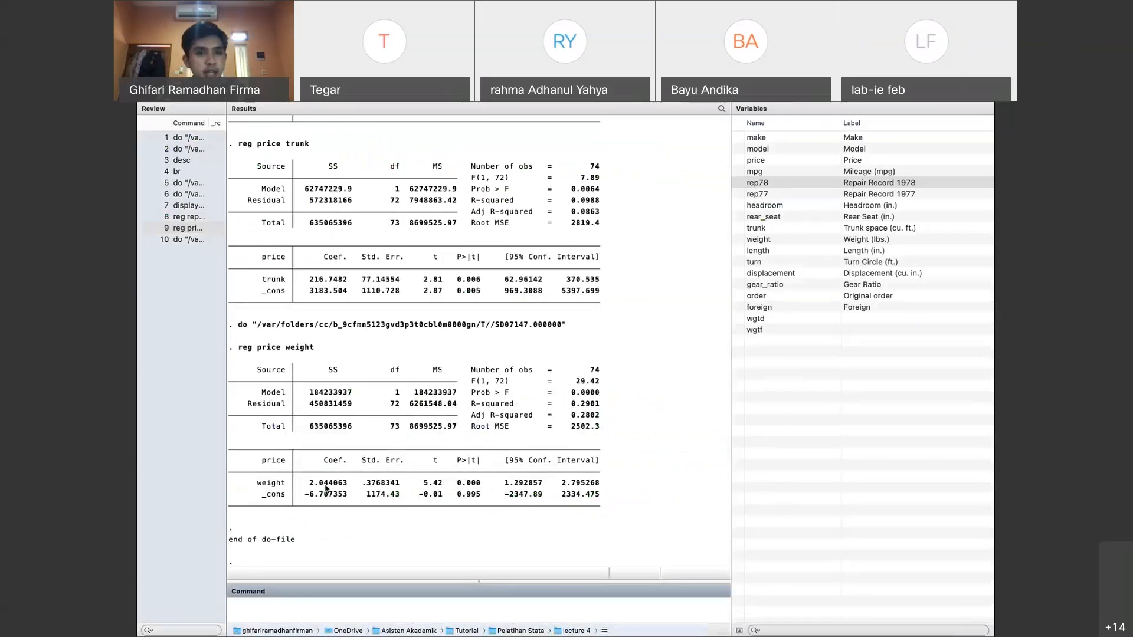
Add the comment // price = 2.04 * weight after the reg price weight command in the do-file
key(super+9)
click(319, 306)
text(// p)
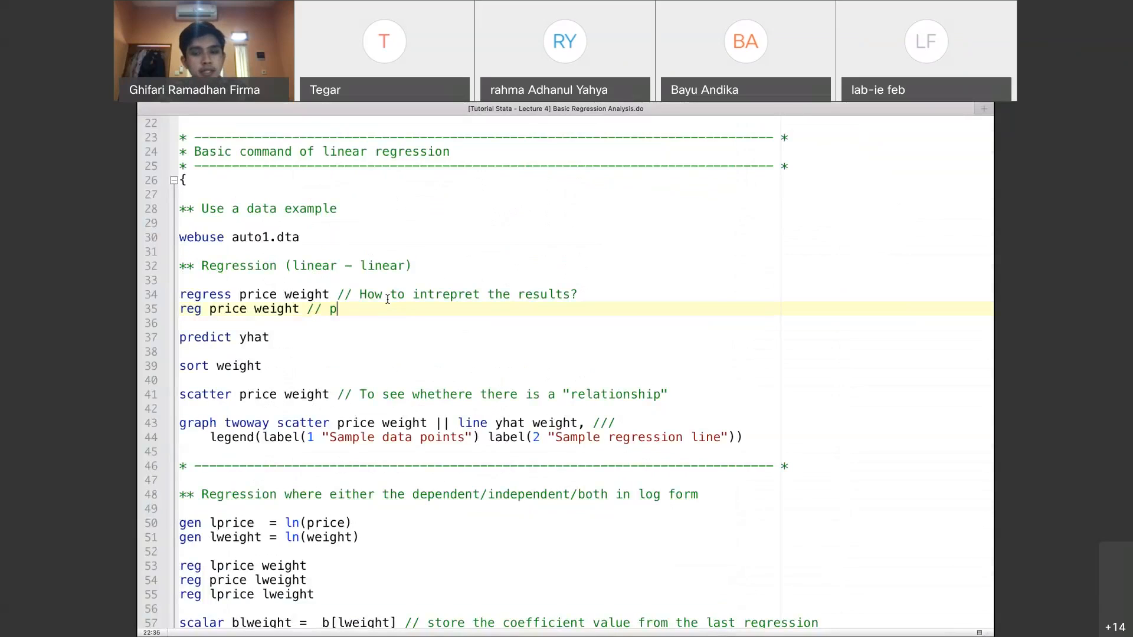
text(rice = 0.)
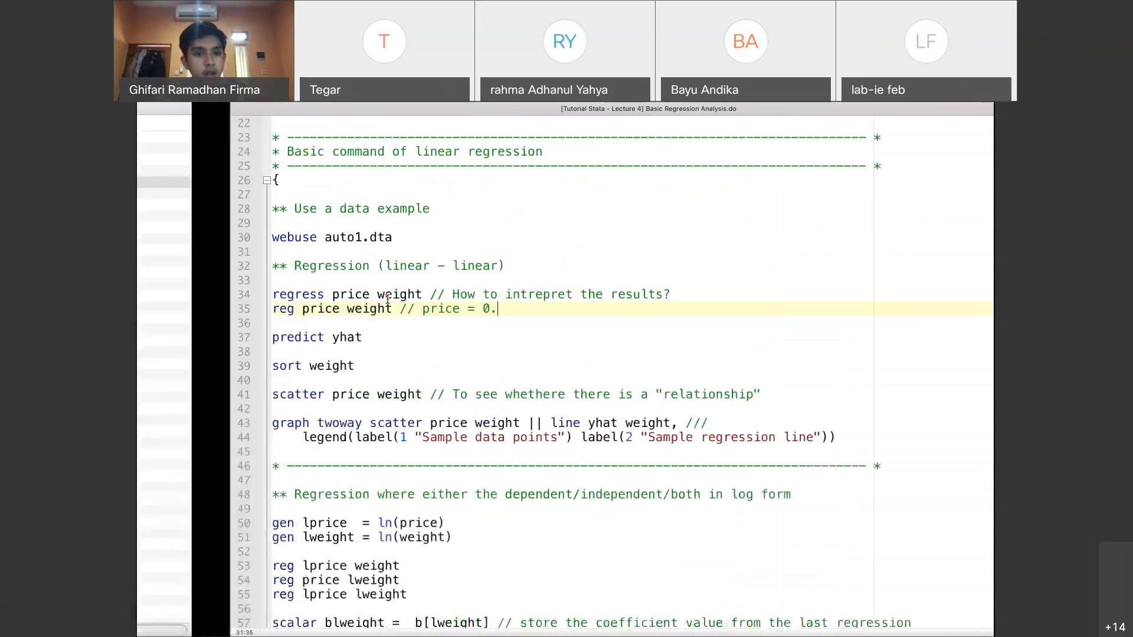
key(BackSpace)
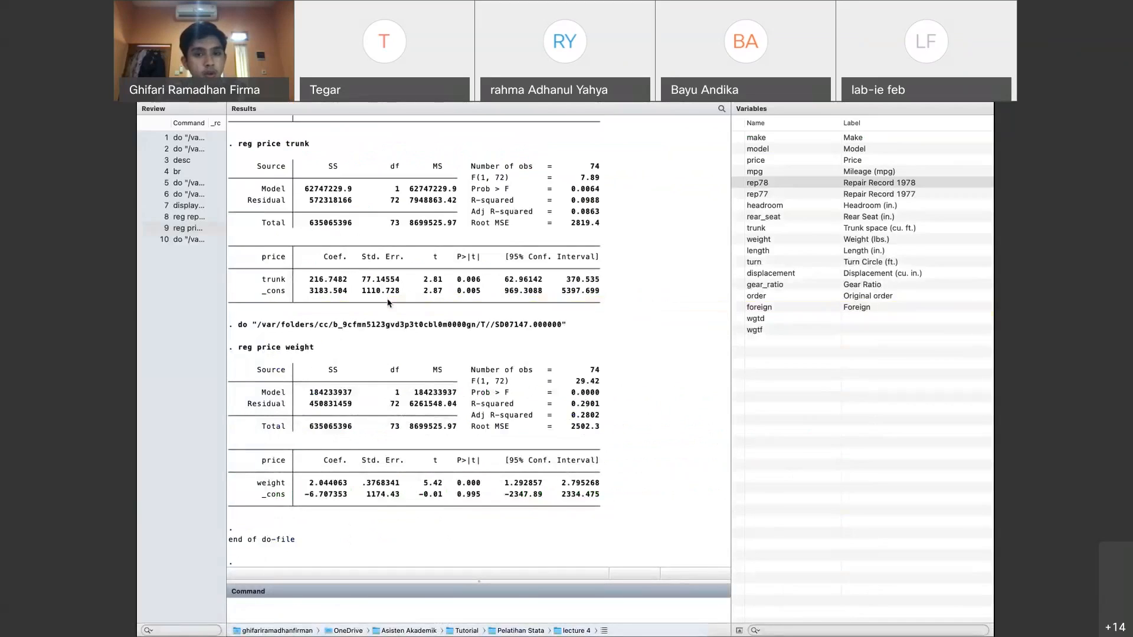
key(BackSpace)
text(2.04)
key(BackSpace)
text(* weight)
click(420, 308)
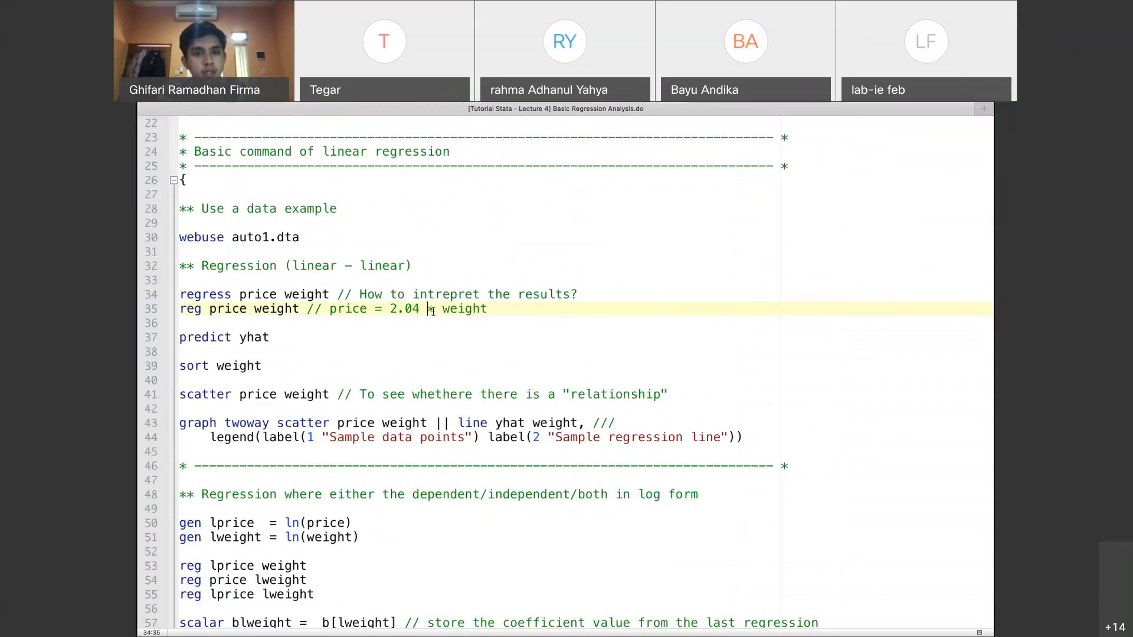
Extend the reg price weight line with the worked example // Weight = 100, price = 2.04 * 100 = 200
click(512, 311)
text(// )
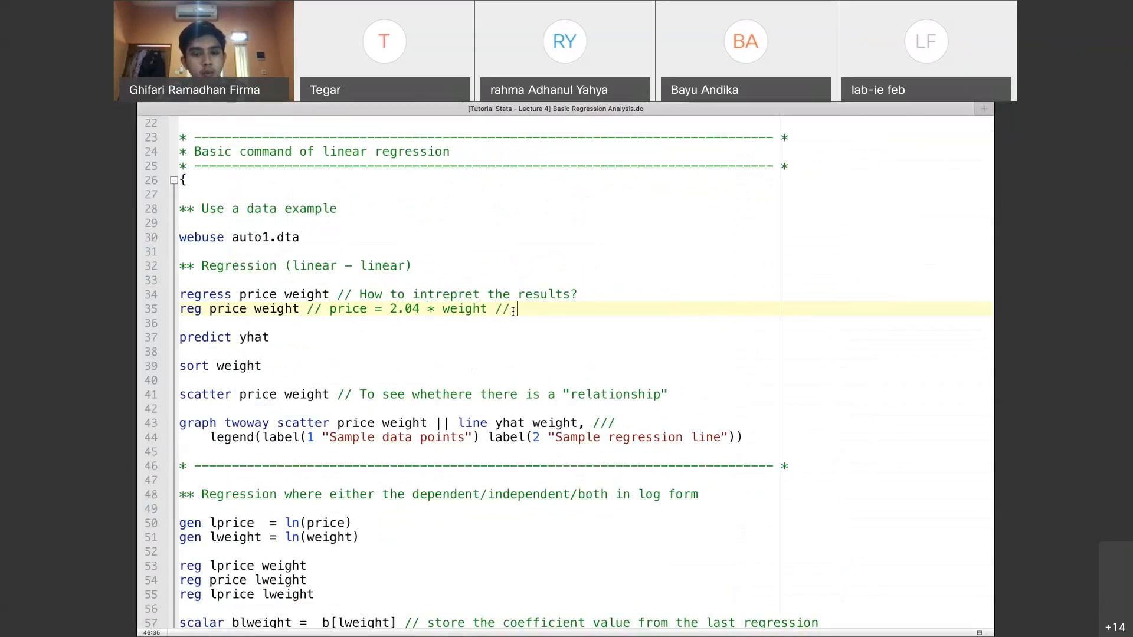
text(Weight== 100, price = 2.04)
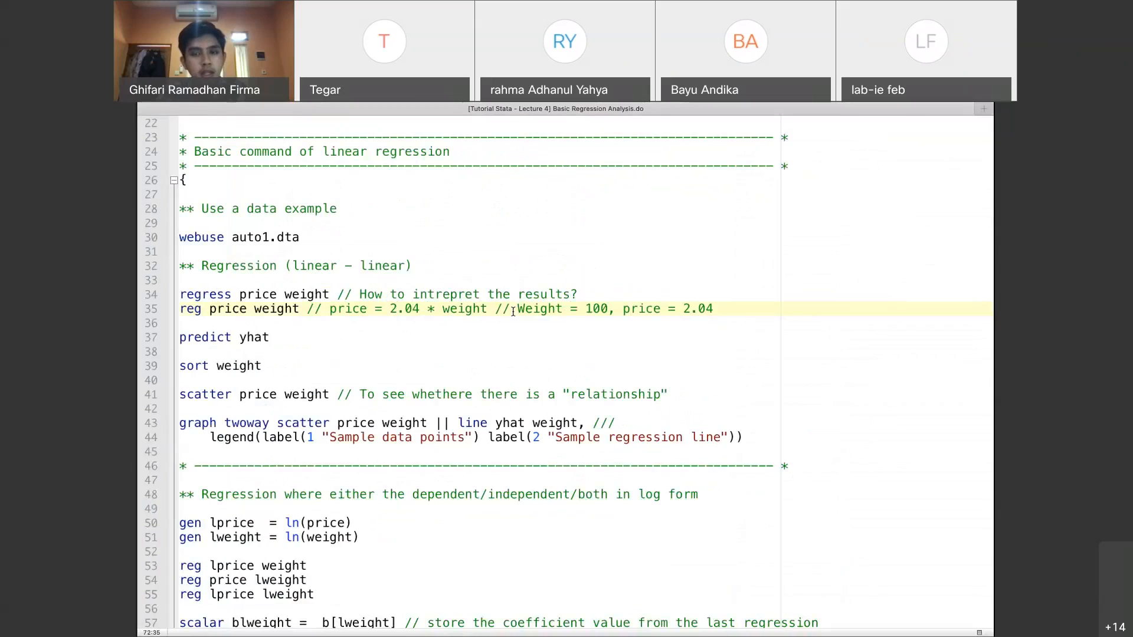
text( * 100 = )
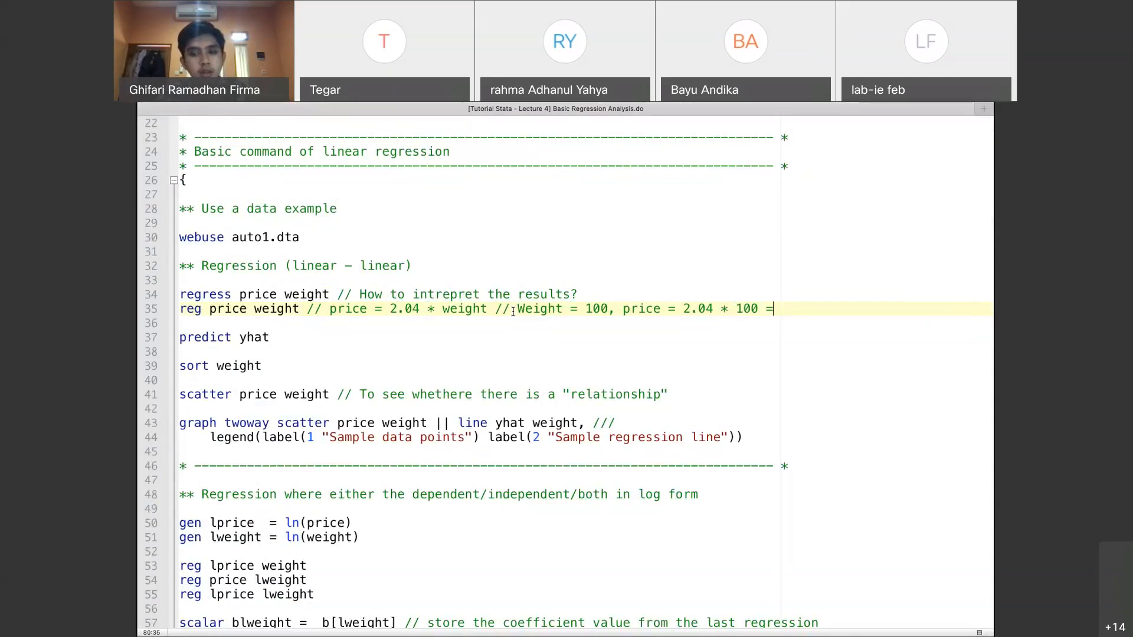
text(200)
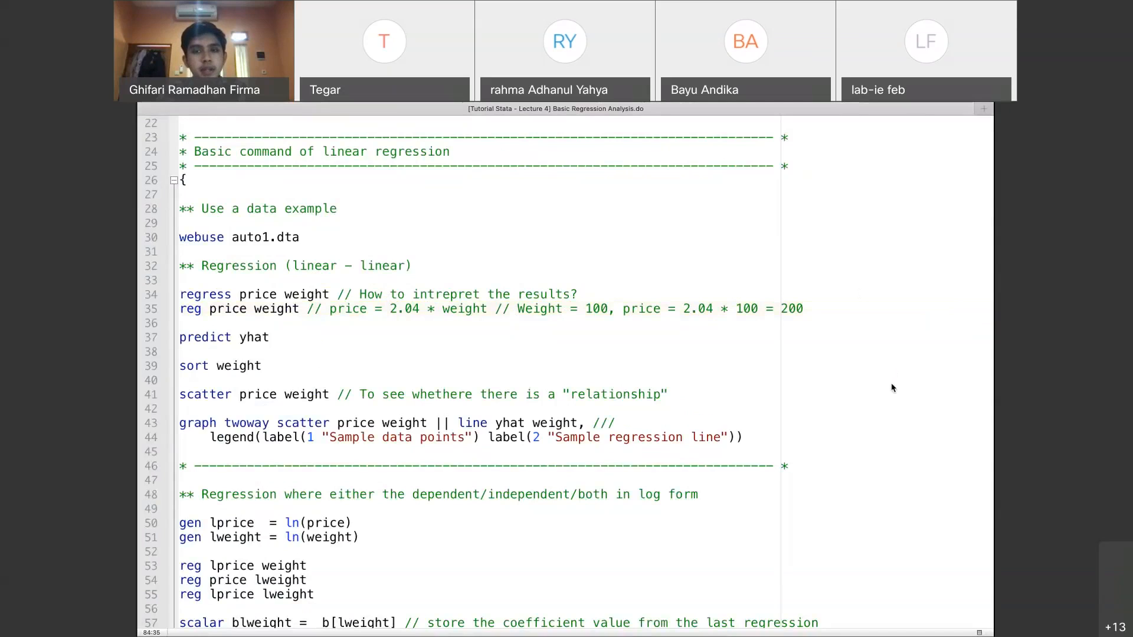
Examine the predict yhat command alongside the calculated price in the worked example comment on the reg price weight line
click(758, 294)
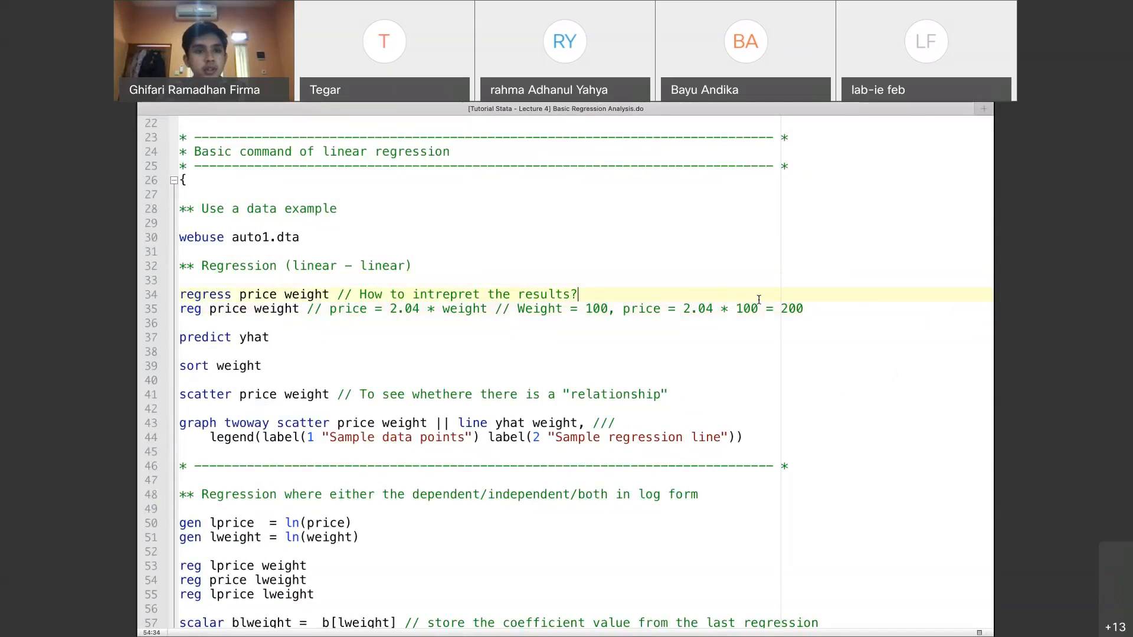
click(372, 321)
double_click(270, 336)
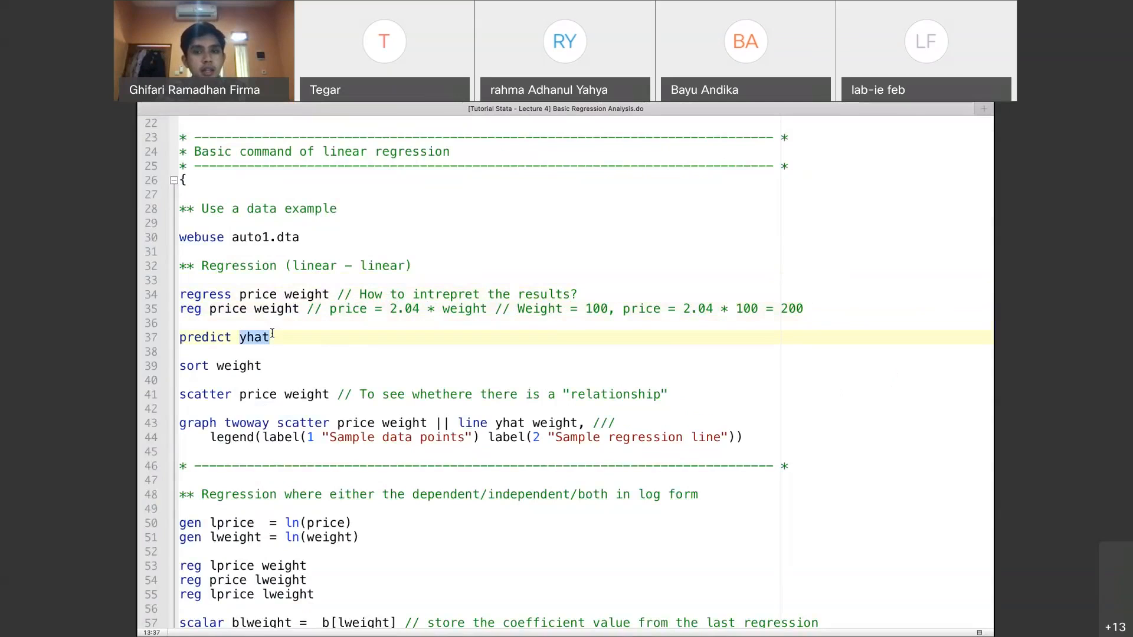
triple_click(271, 335)
click(780, 308)
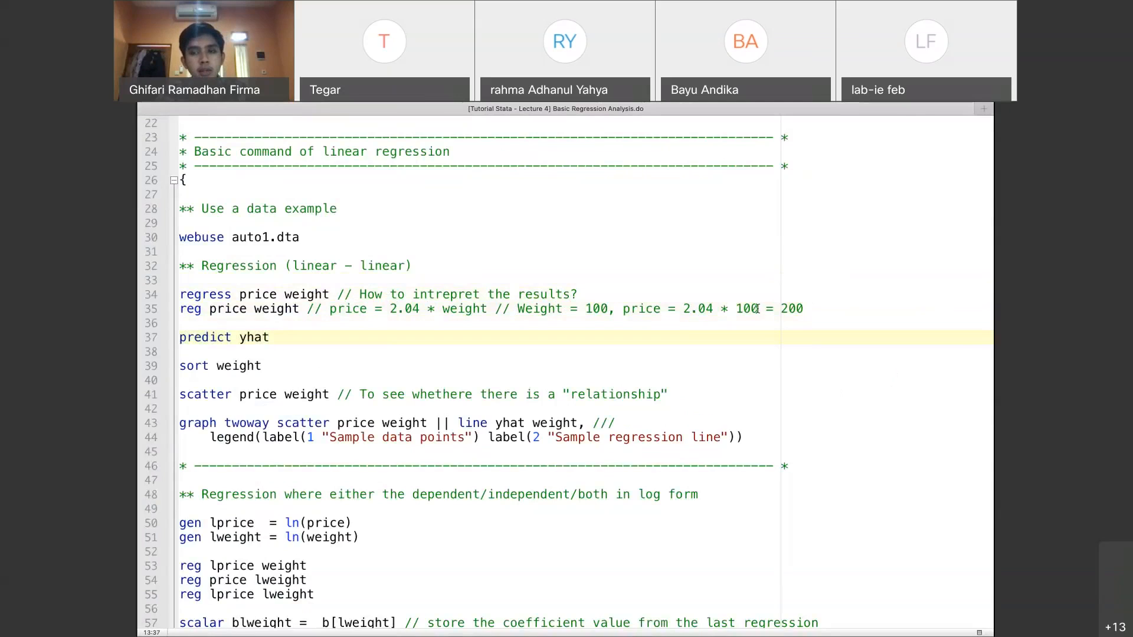
drag(780, 309, 806, 313)
click(805, 313)
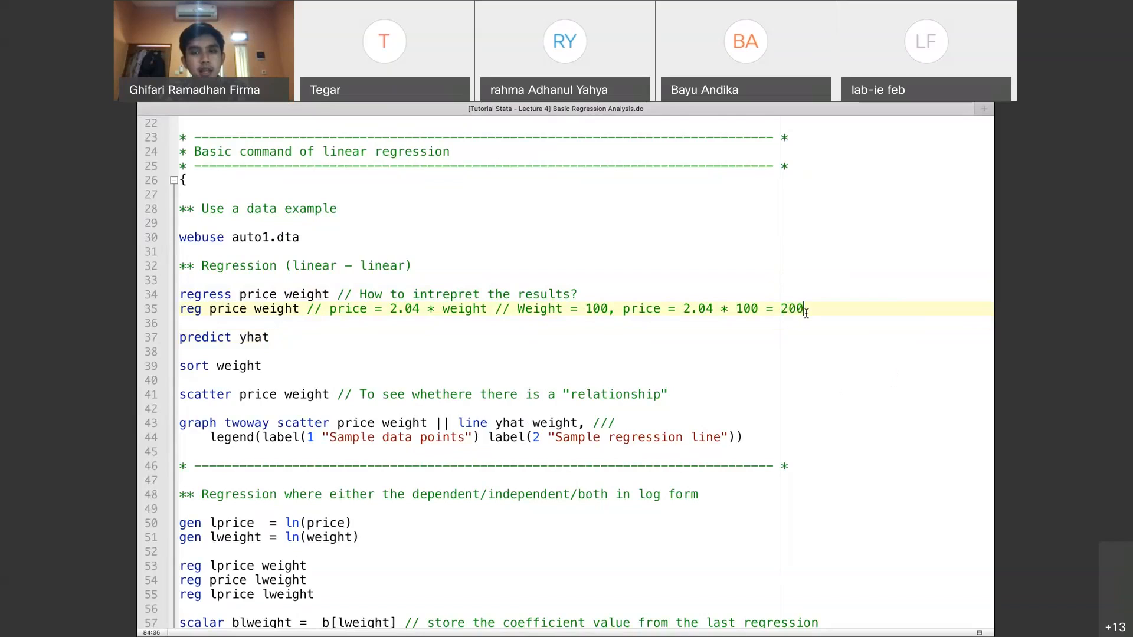
click(736, 309)
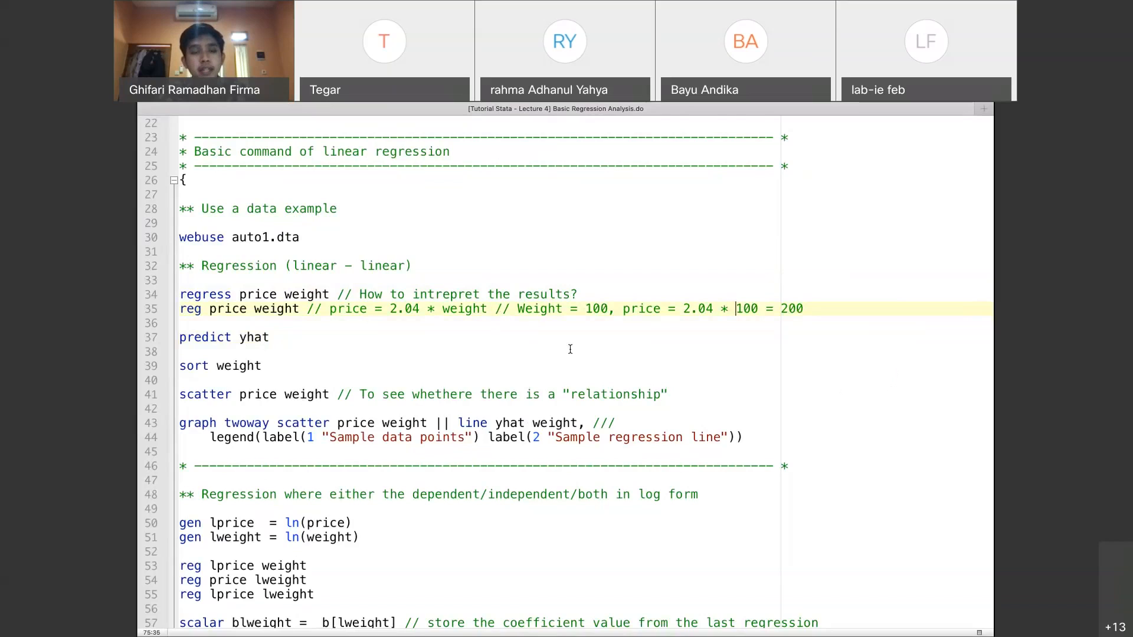
Run the predict yhat line from the do-file and highlight the executed command in the results
triple_click(252, 336)
click(252, 336)
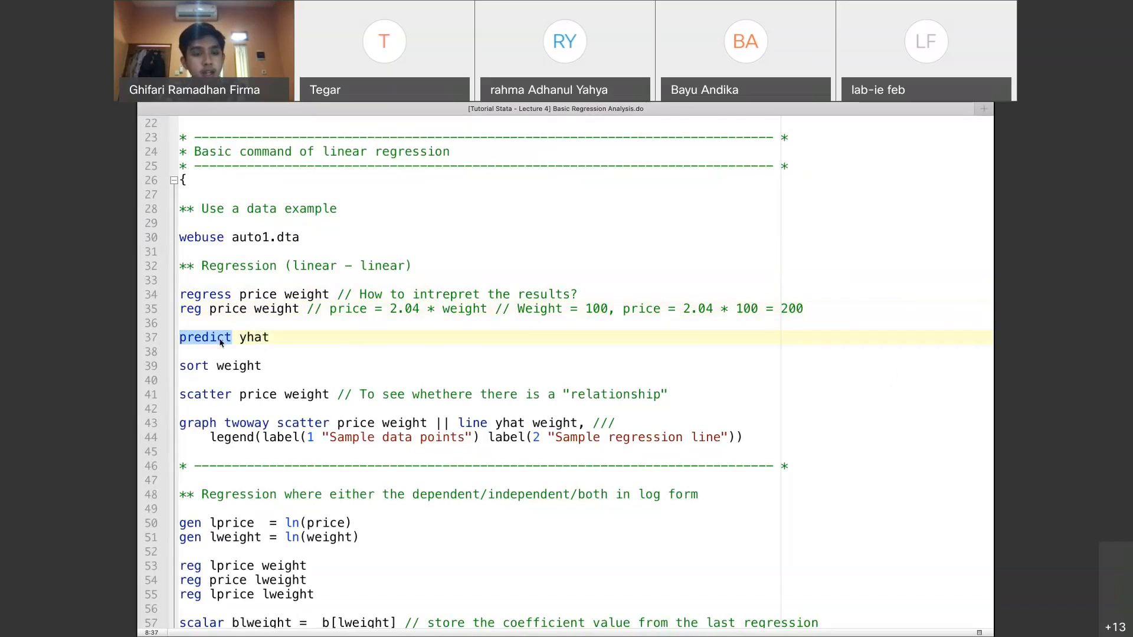
double_click(253, 338)
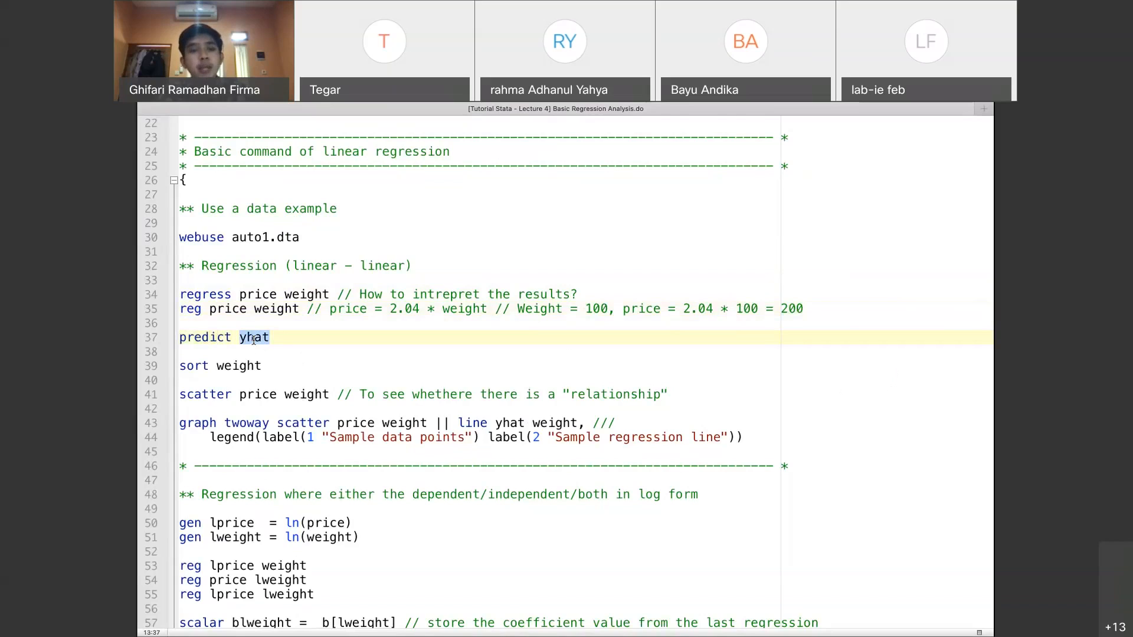
triple_click(267, 339)
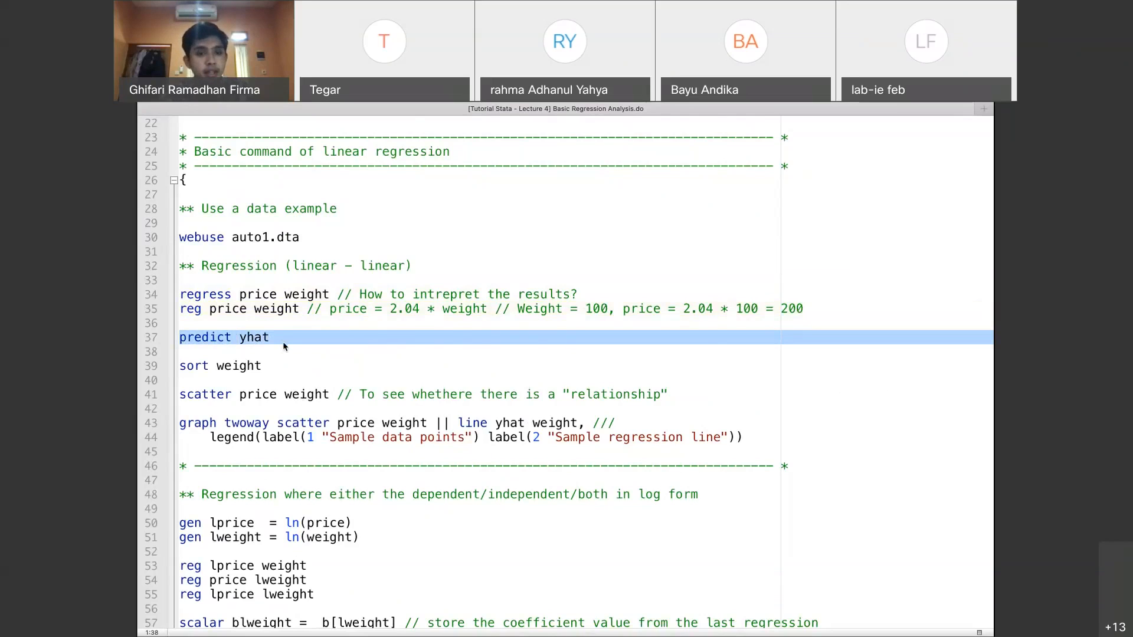
key(super+shift+d)
drag(238, 494, 295, 498)
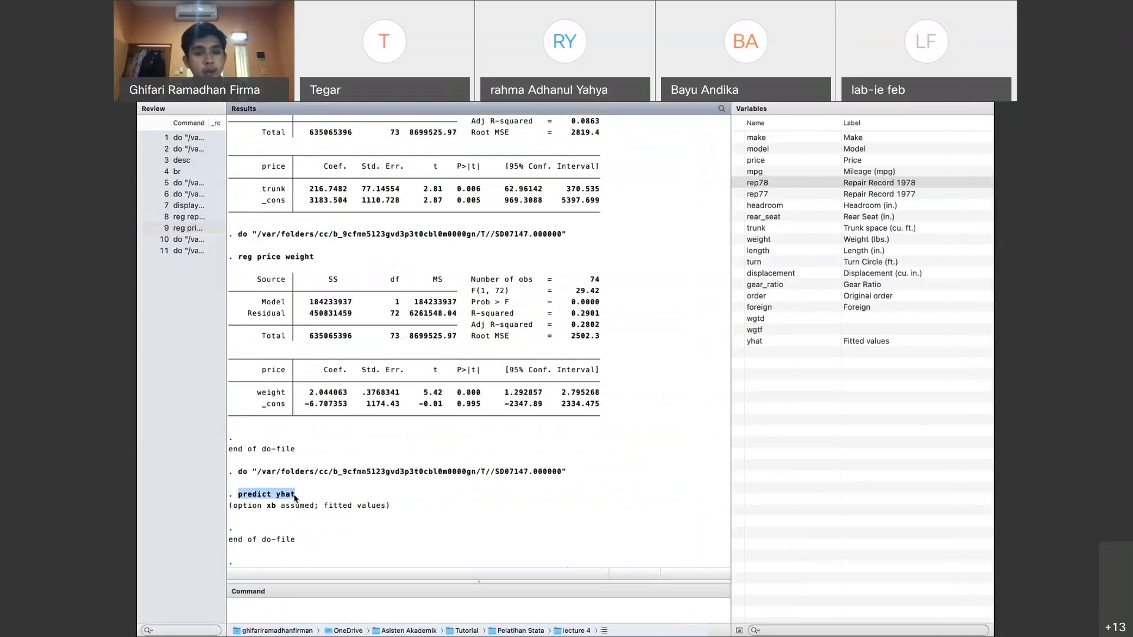
Browse the dataset, restricting the displayed variables to price and yhat with br price yhat
click(304, 607)
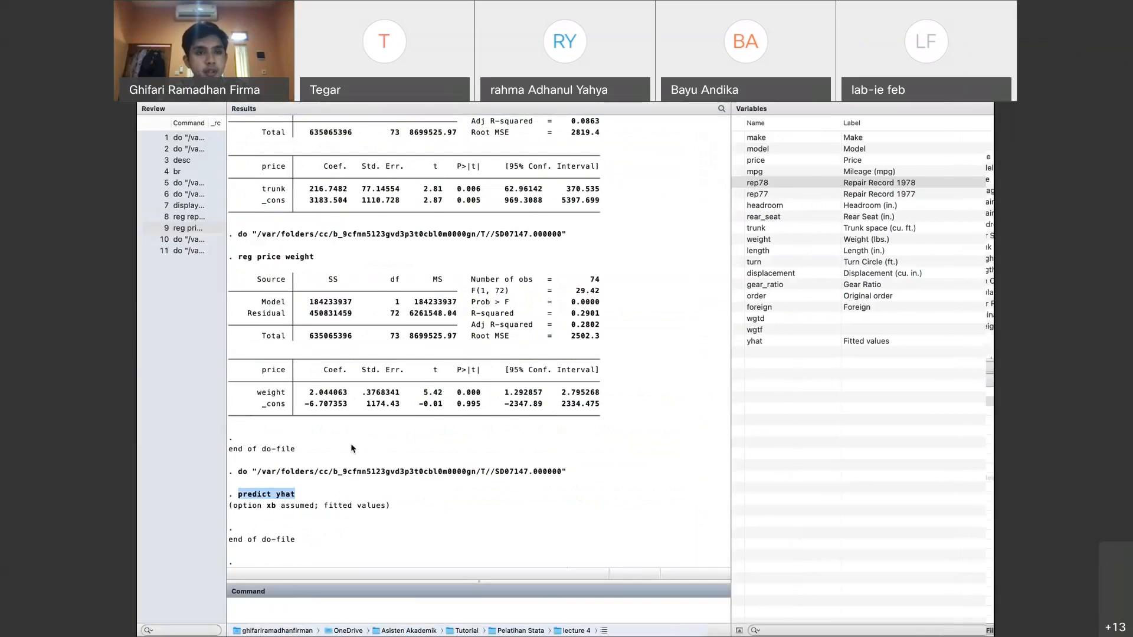
key(super+8)
click(144, 124)
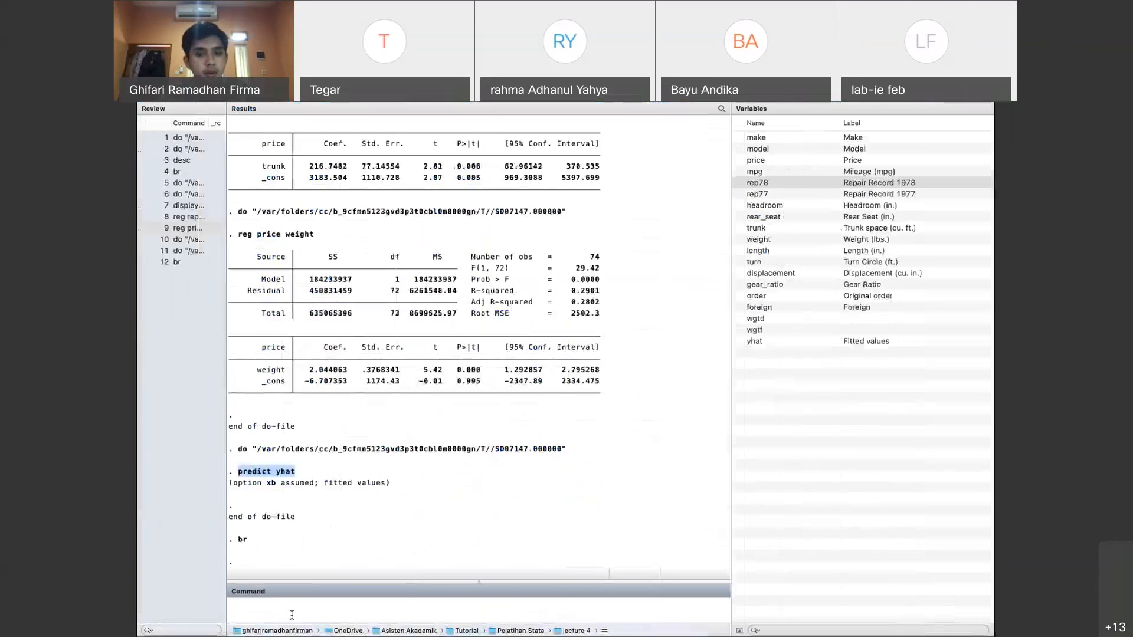
text(price yhat)
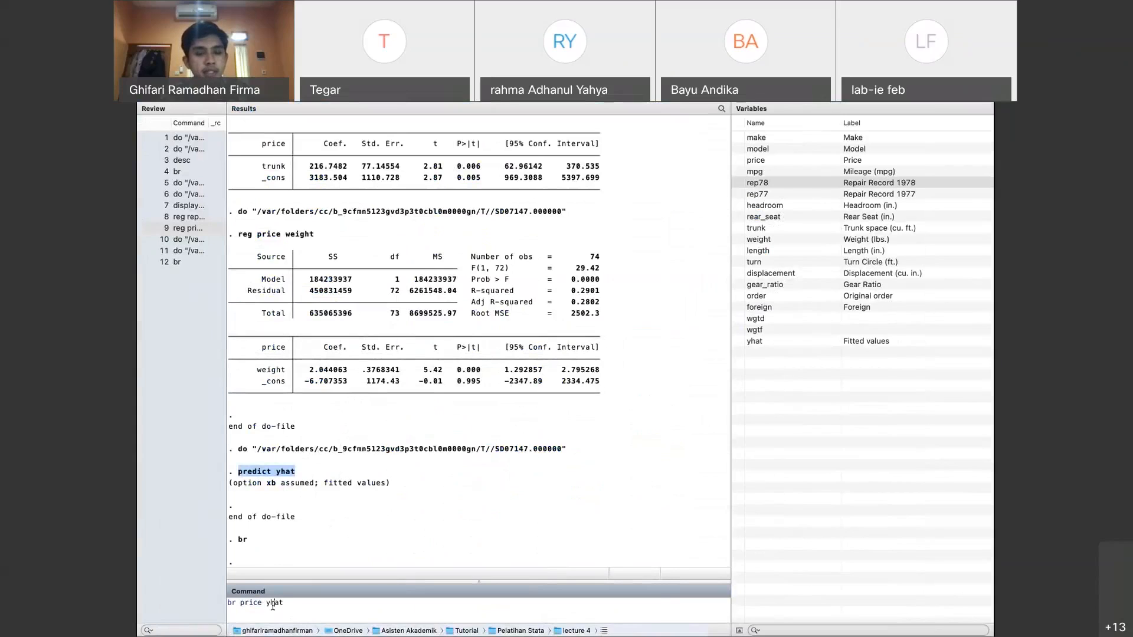
key(Return)
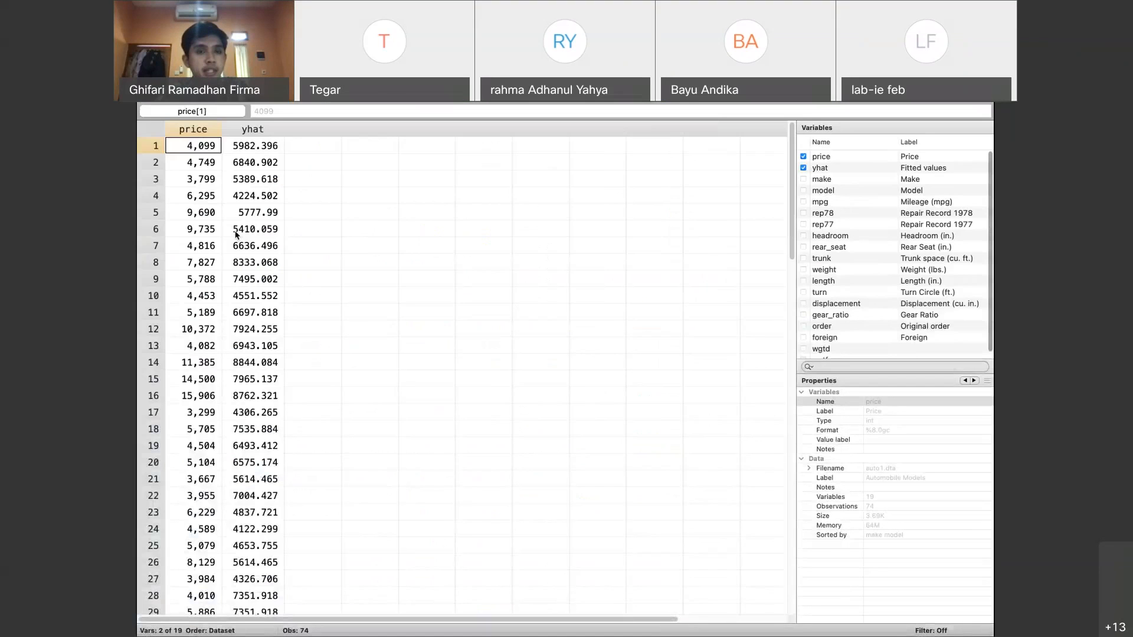
Compare the actual price values with the fitted yhat values across the first several observations
key(Tab)
key(Tab)
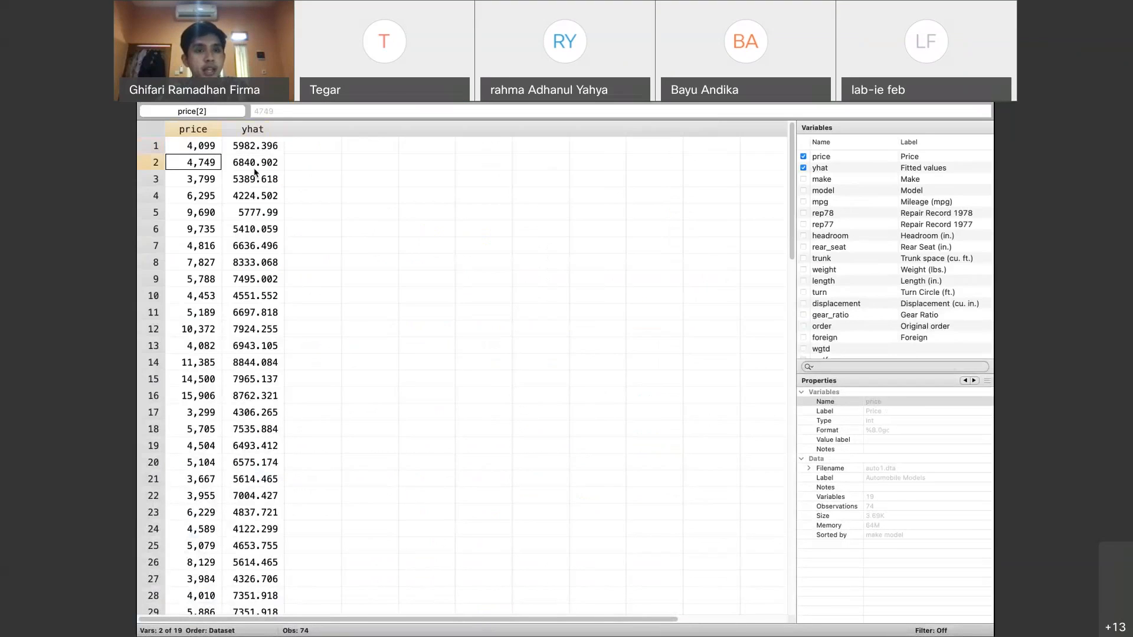
key(Up)
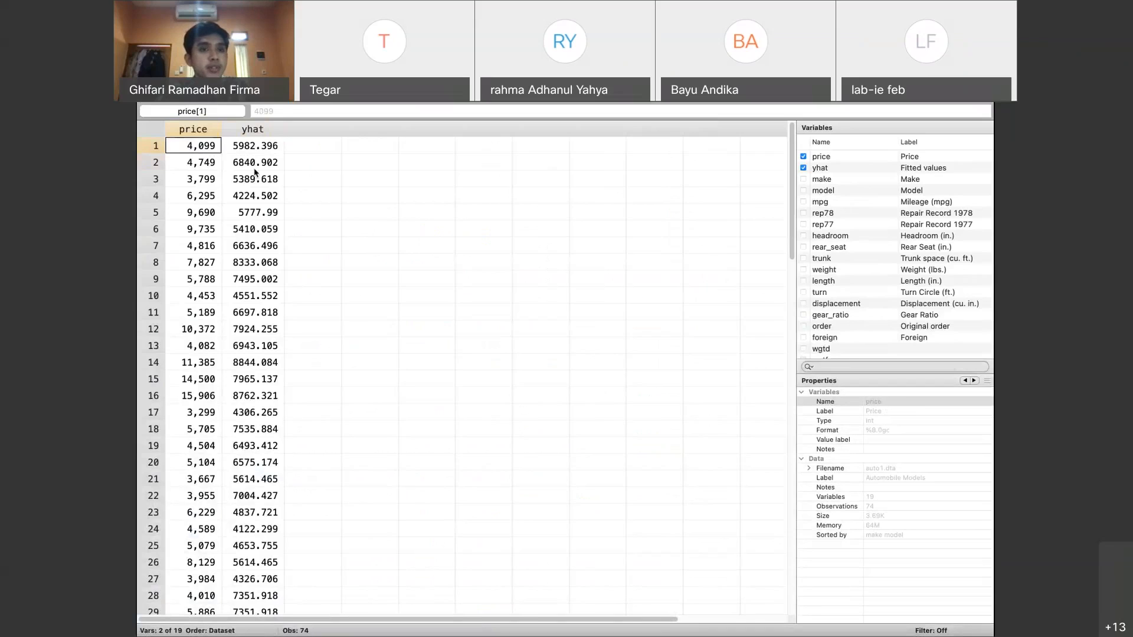
key(Down)
key(Down)
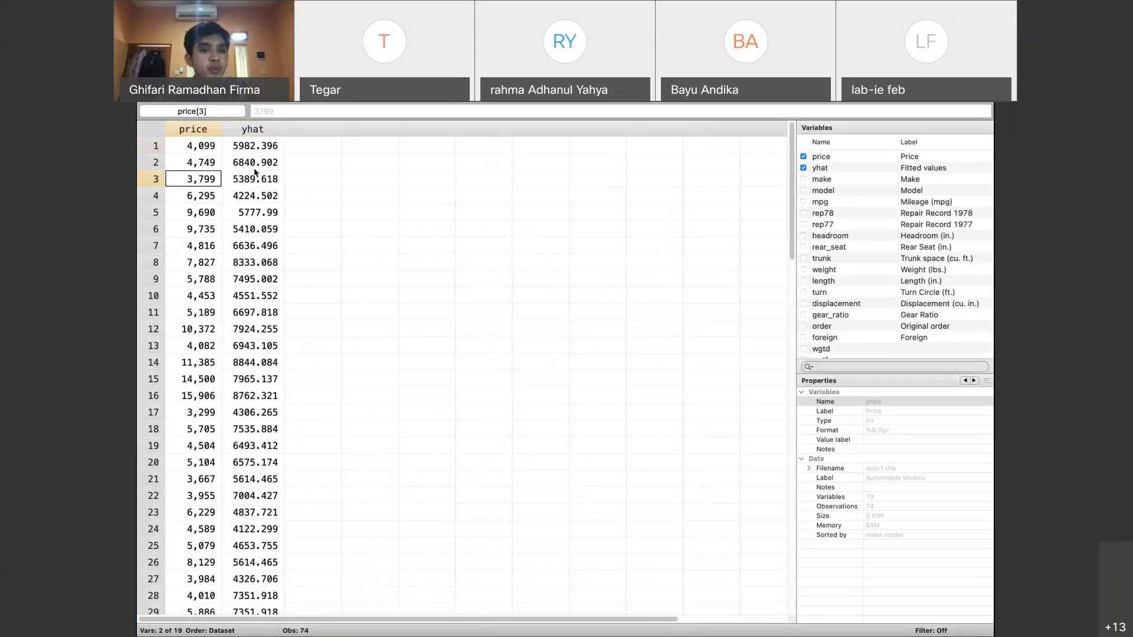
key(Down)
key(Down)
key(Down)
key(Down)
key(Up)
key(Tab)
key(Up)
key(Up)
key(Up)
key(Down)
key(Down)
key(Down)
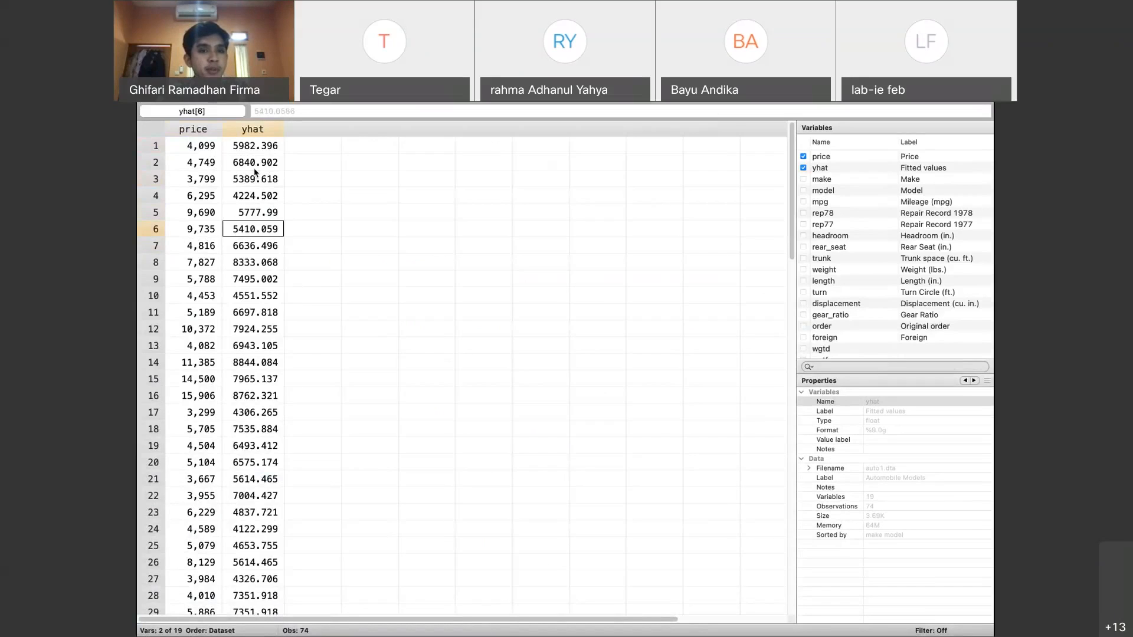
key(Left)
key(Up)
key(Up)
key(Up)
key(Up)
key(Right)
key(Down)
key(Left)
key(Down)
key(Down)
key(Down)
key(Down)
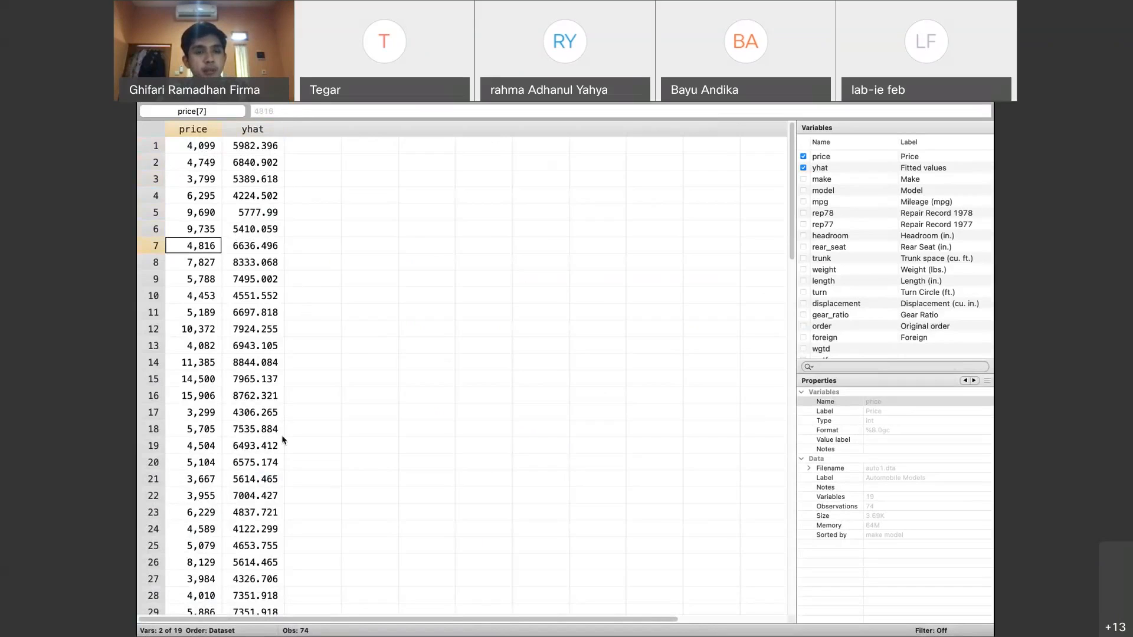
Return to the do-file and review the predict yhat line below the worked example comment
key(super+w)
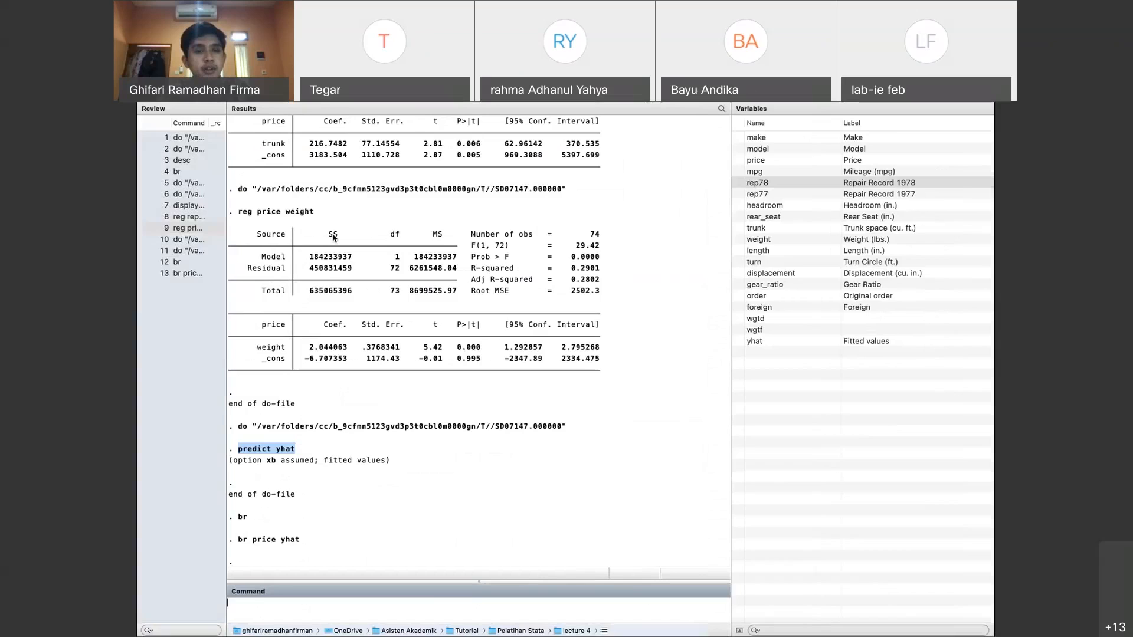
key(super+grave)
key(super+grave)
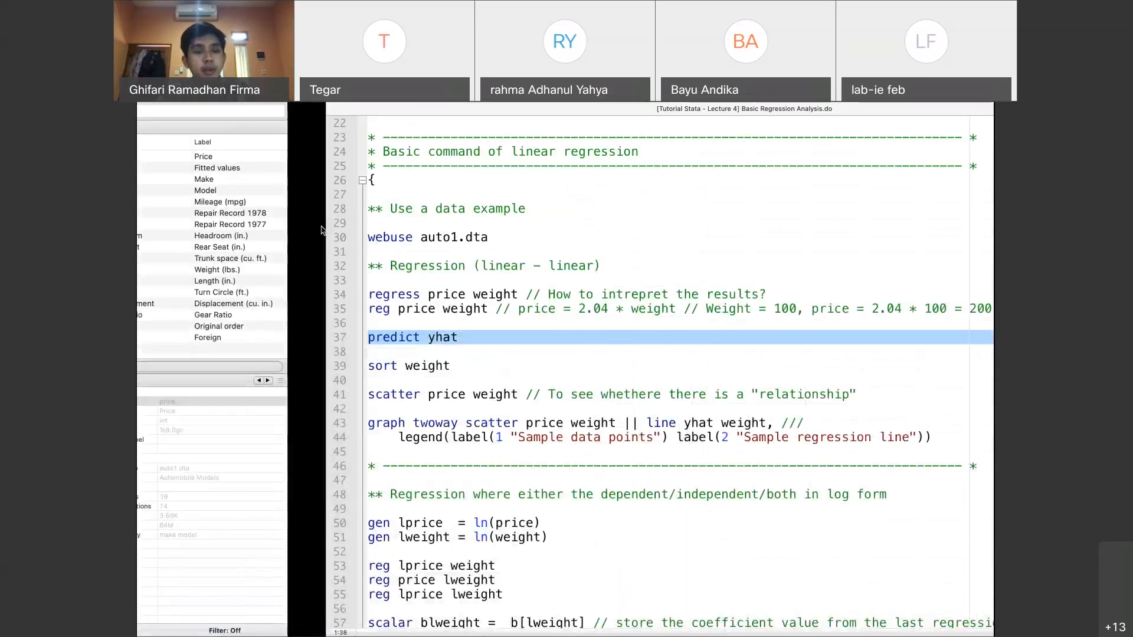
key(Down)
key(Down)
click(361, 333)
click(367, 321)
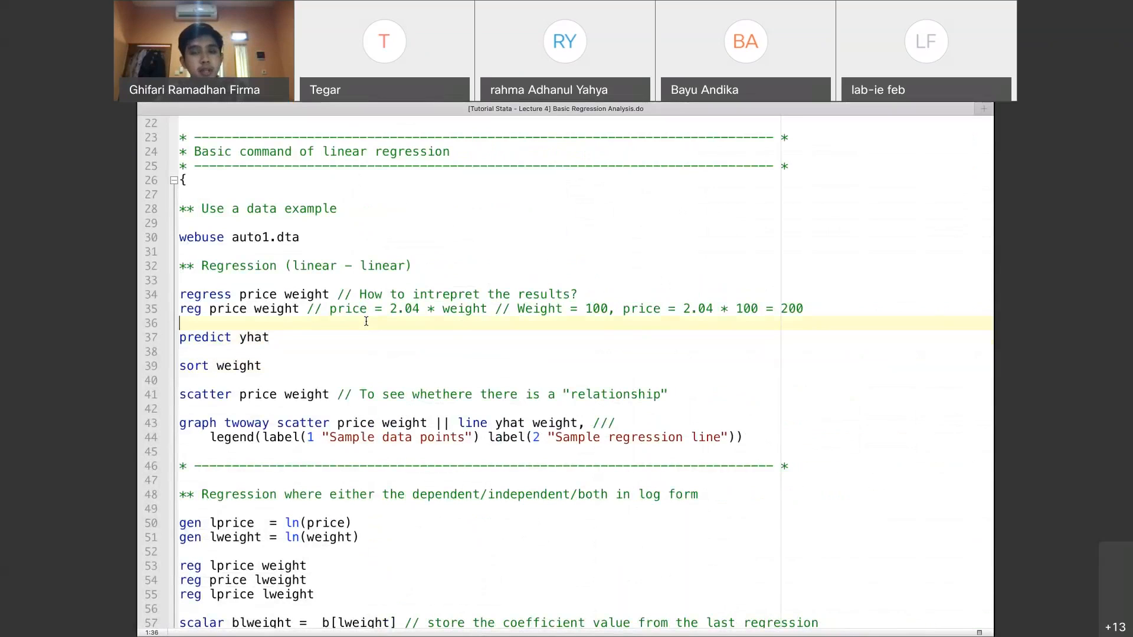
triple_click(487, 322)
triple_click(480, 334)
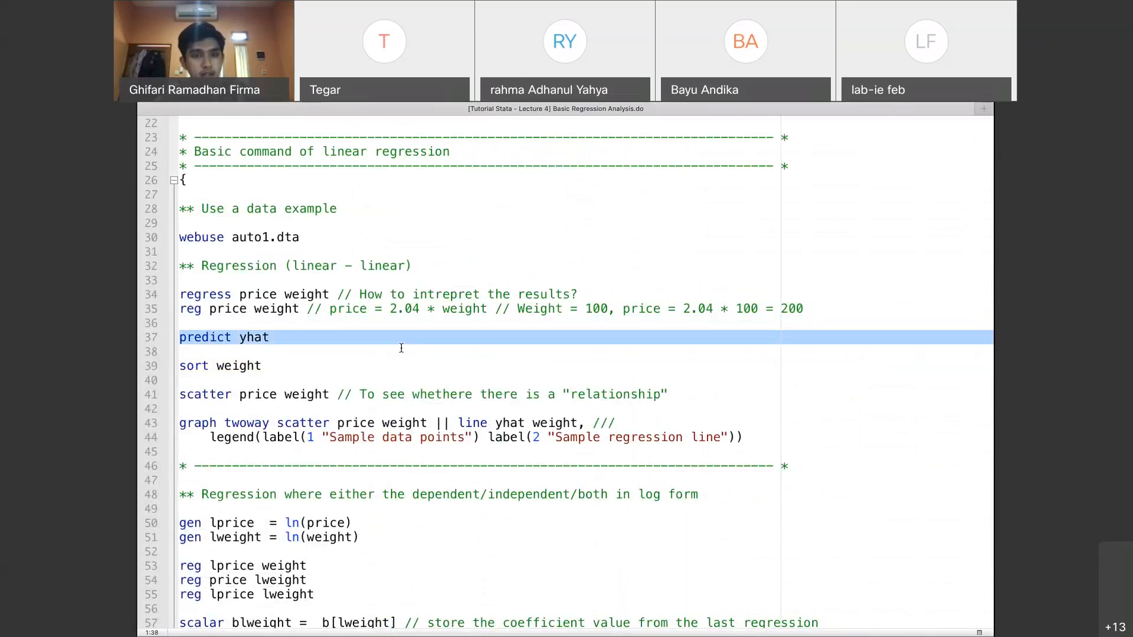
click(366, 338)
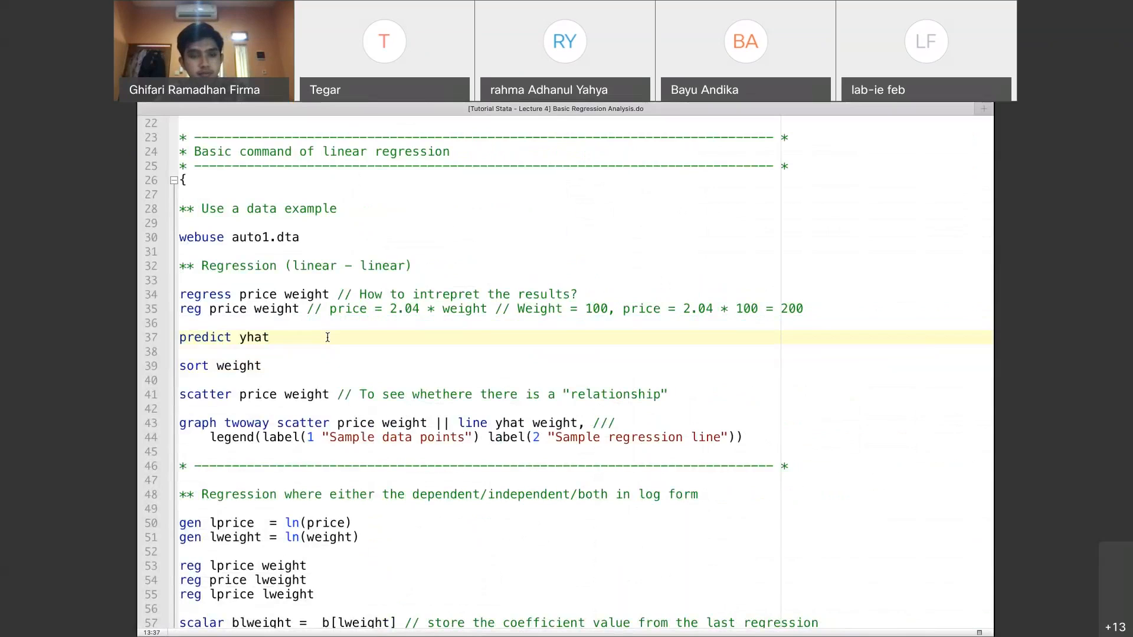
Correct the misspelled word in the scatter price weight comment to whether
triple_click(313, 388)
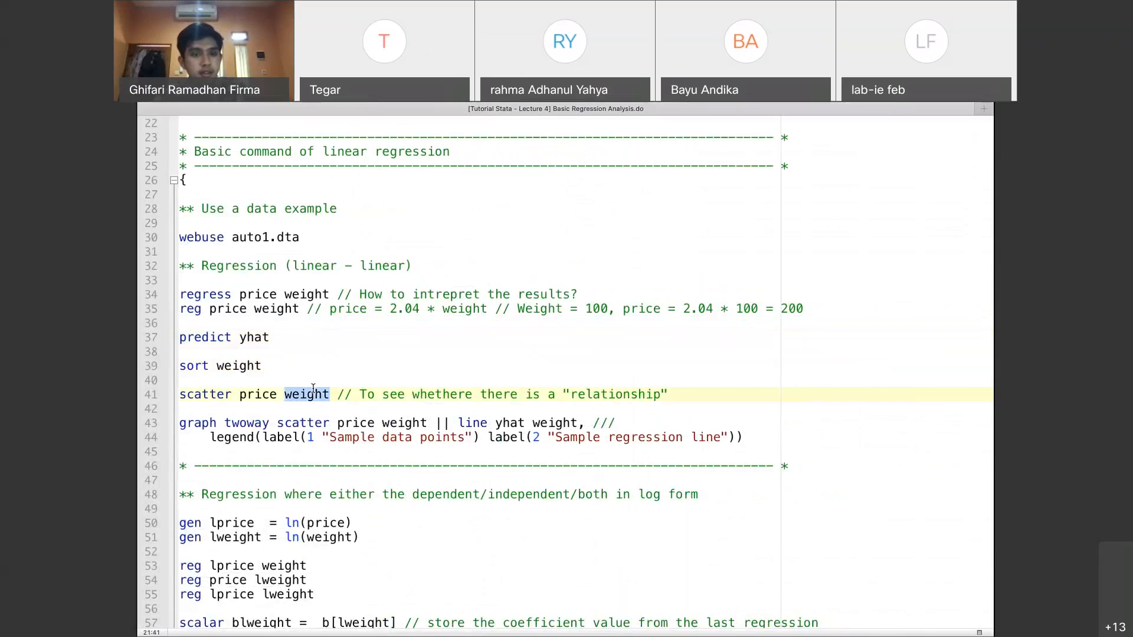
click(319, 373)
click(325, 363)
double_click(329, 394)
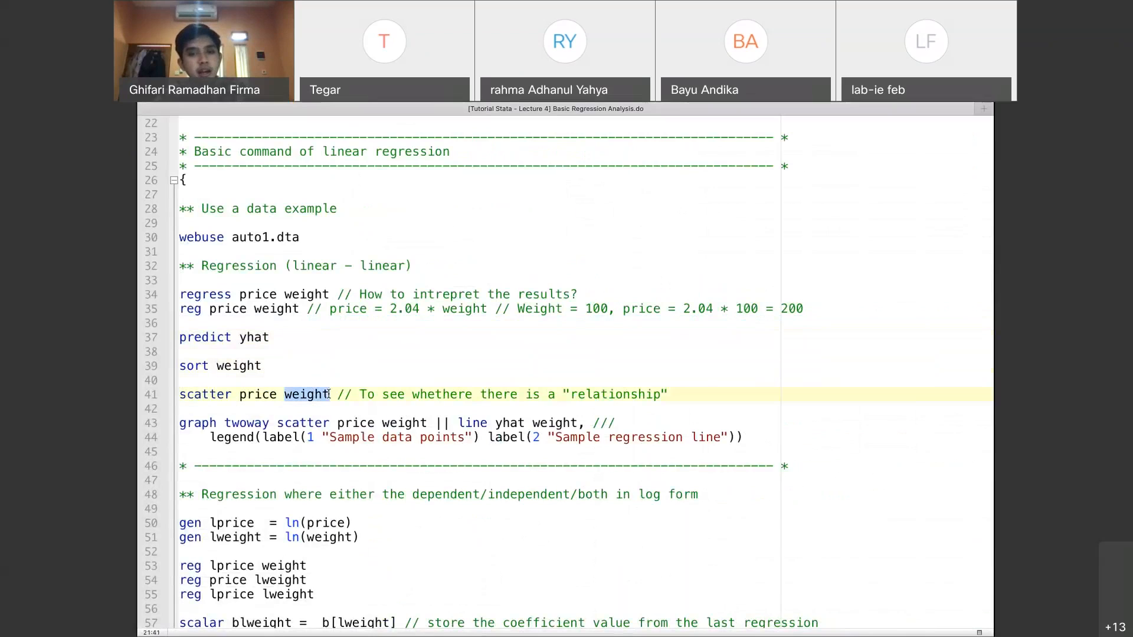
click(469, 396)
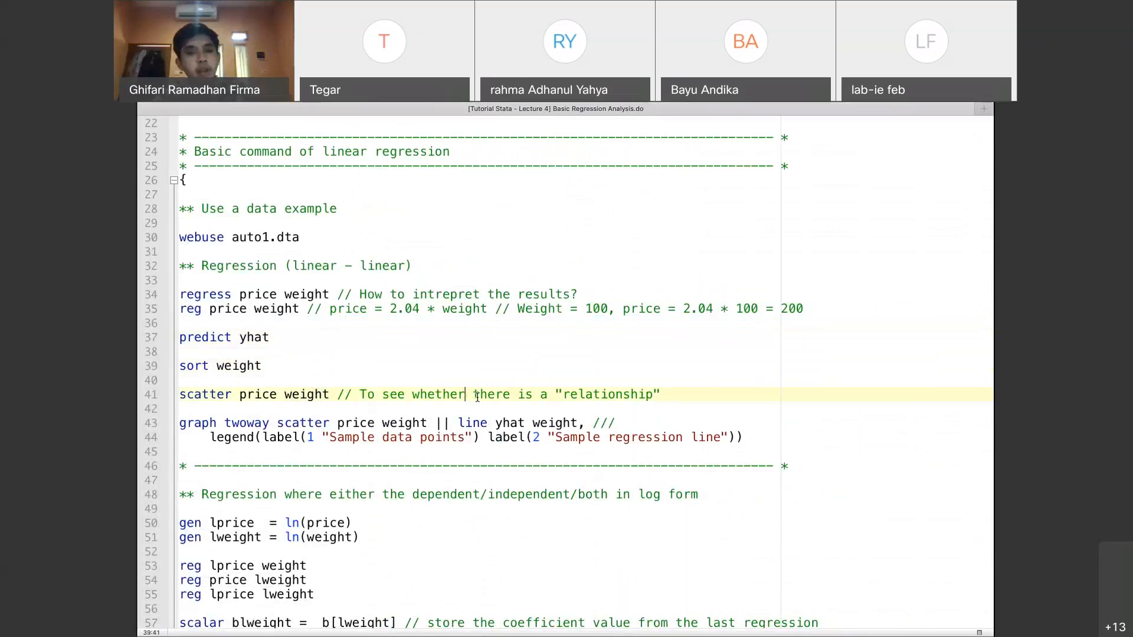
key(Delete)
key(Down)
Run the scatter price weight line and view the plot alongside the price and yhat data
triple_click(459, 396)
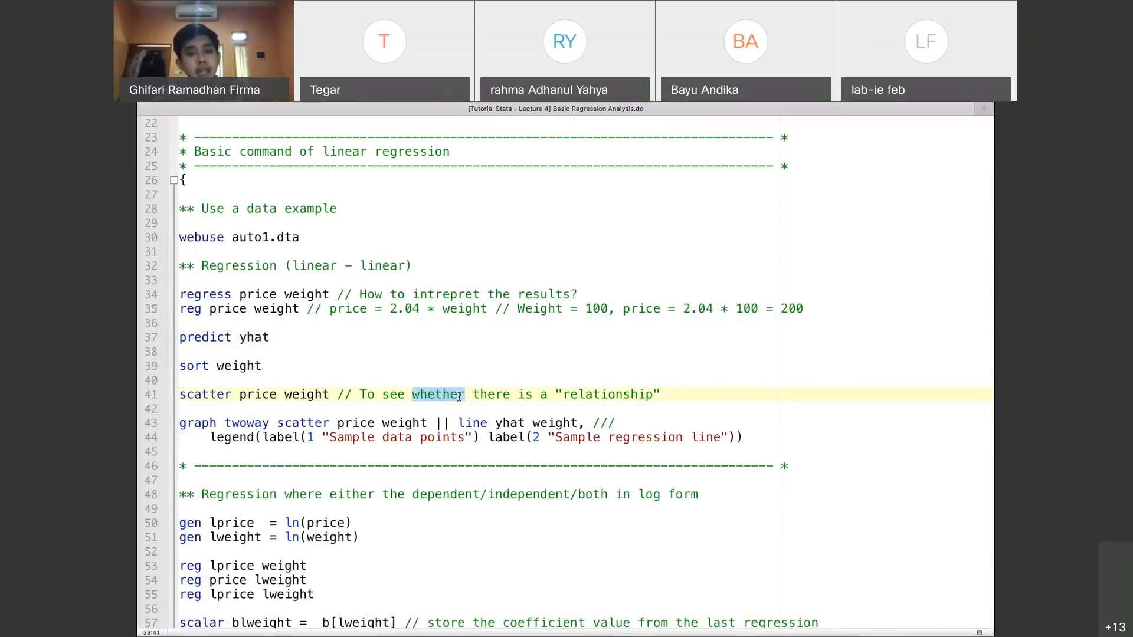
key(super+shift+d)
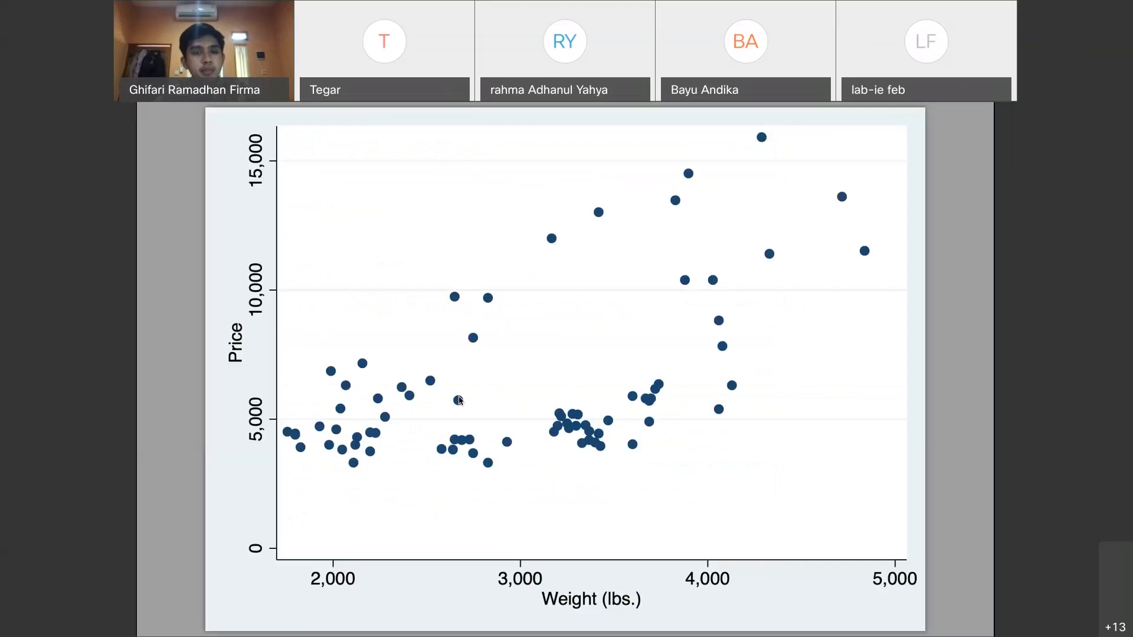
key(super+w)
click(340, 381)
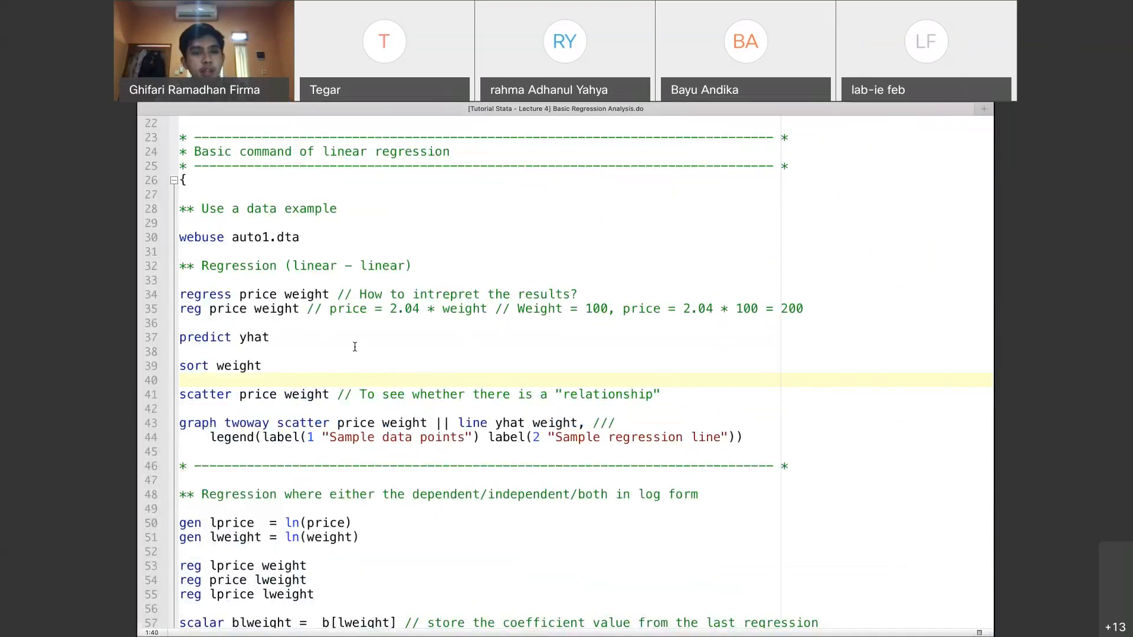
key(super+8)
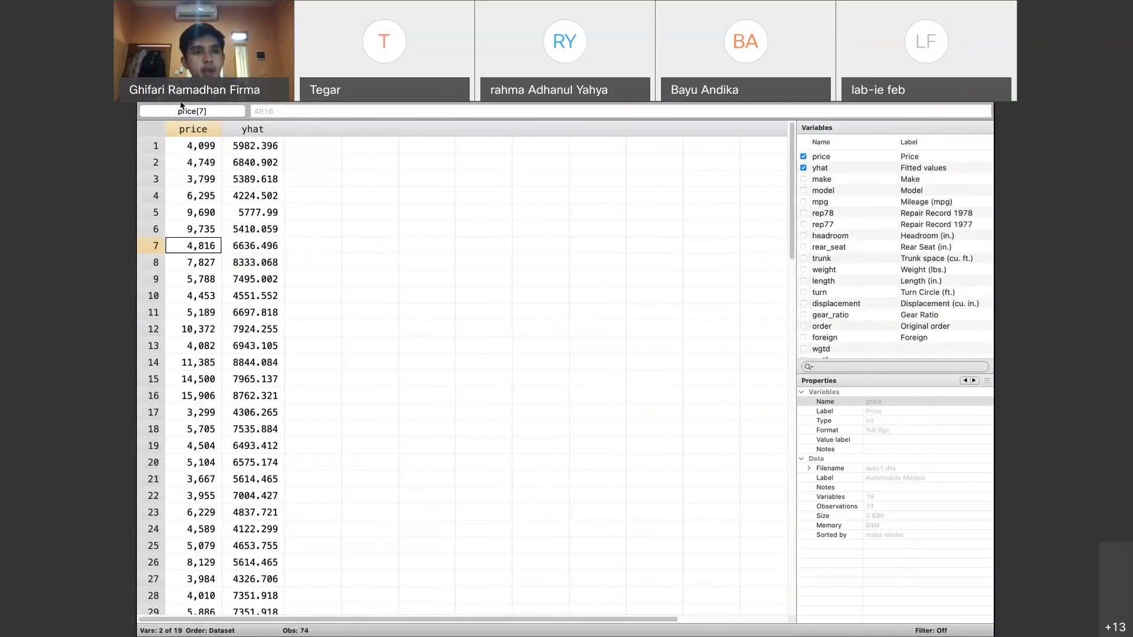
click(145, 125)
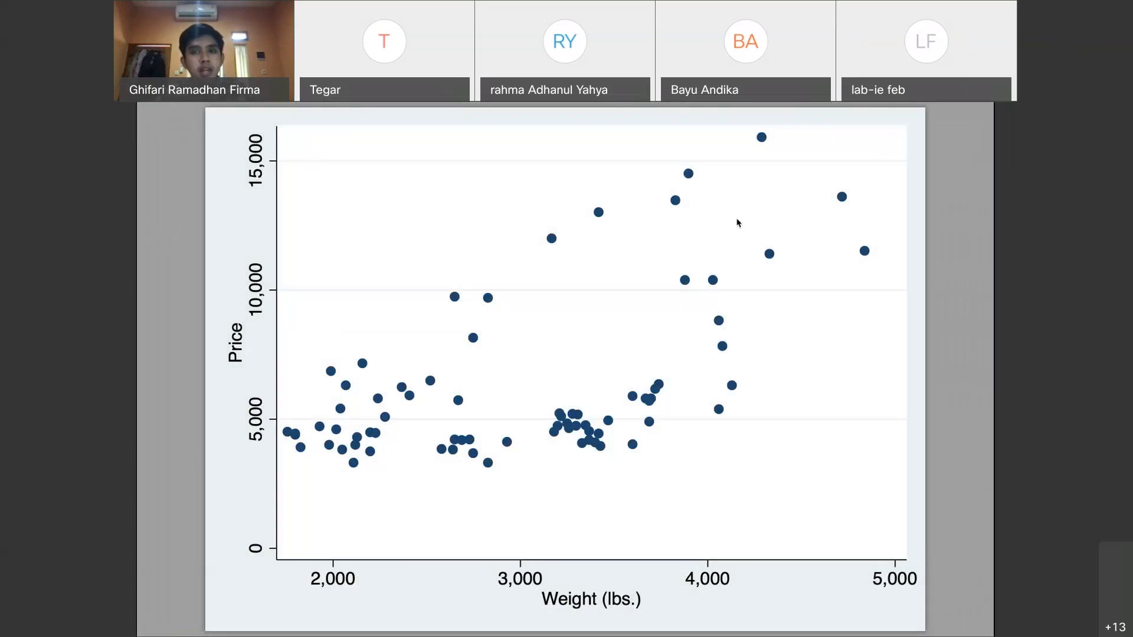
key(ctrl+Left)
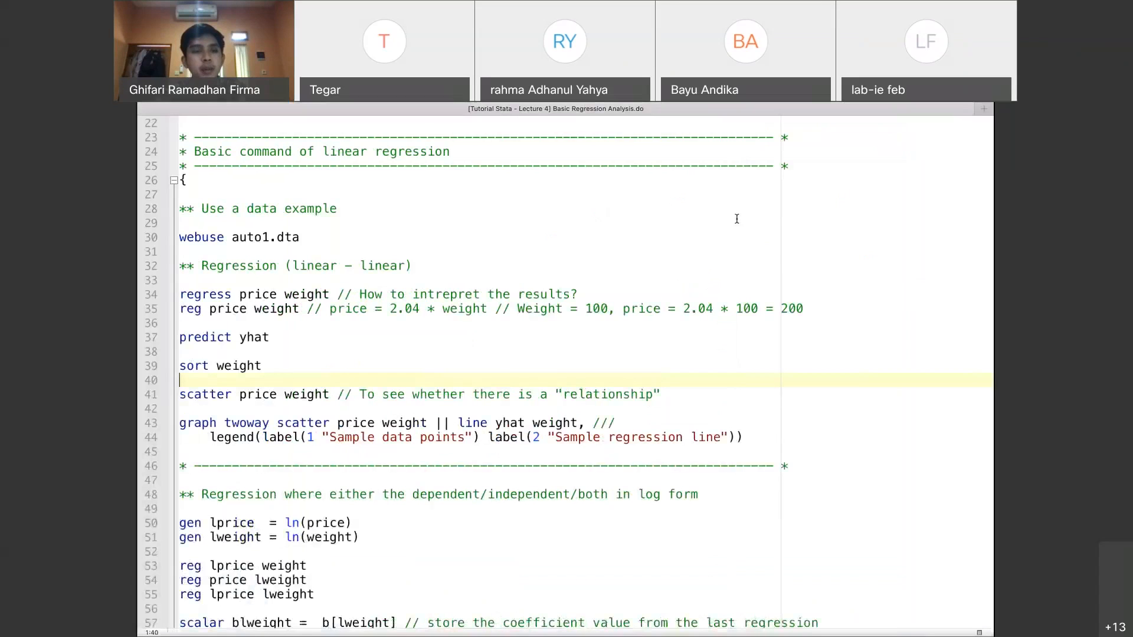
Examine the weight coefficient in the regression output against the price and weight scatter plot
click(561, 361)
triple_click(561, 361)
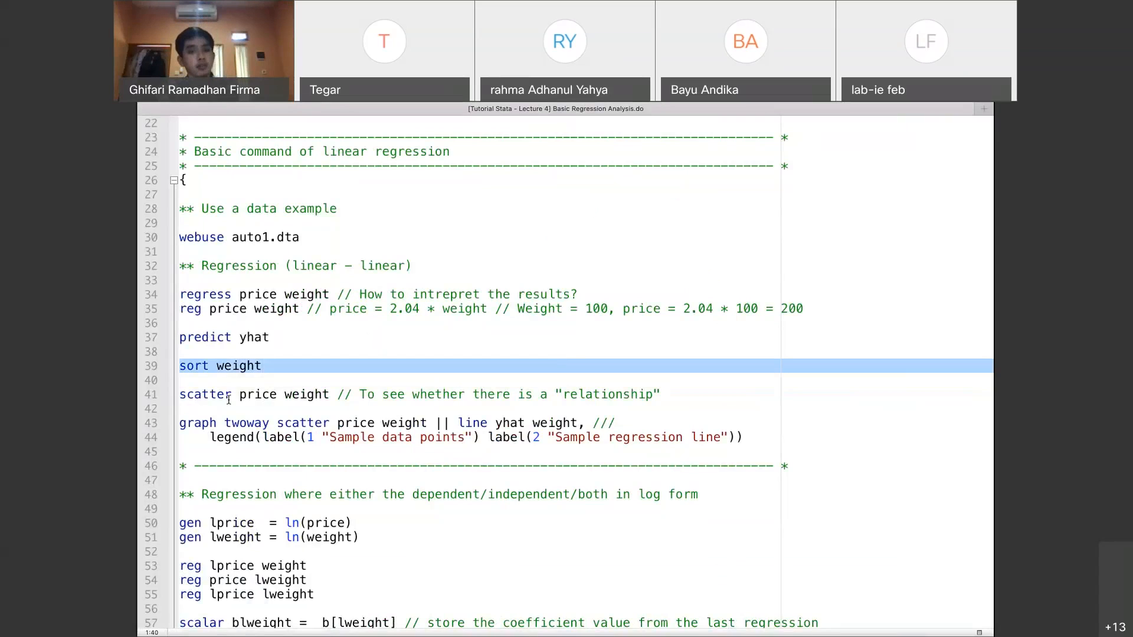
click(362, 361)
click(362, 337)
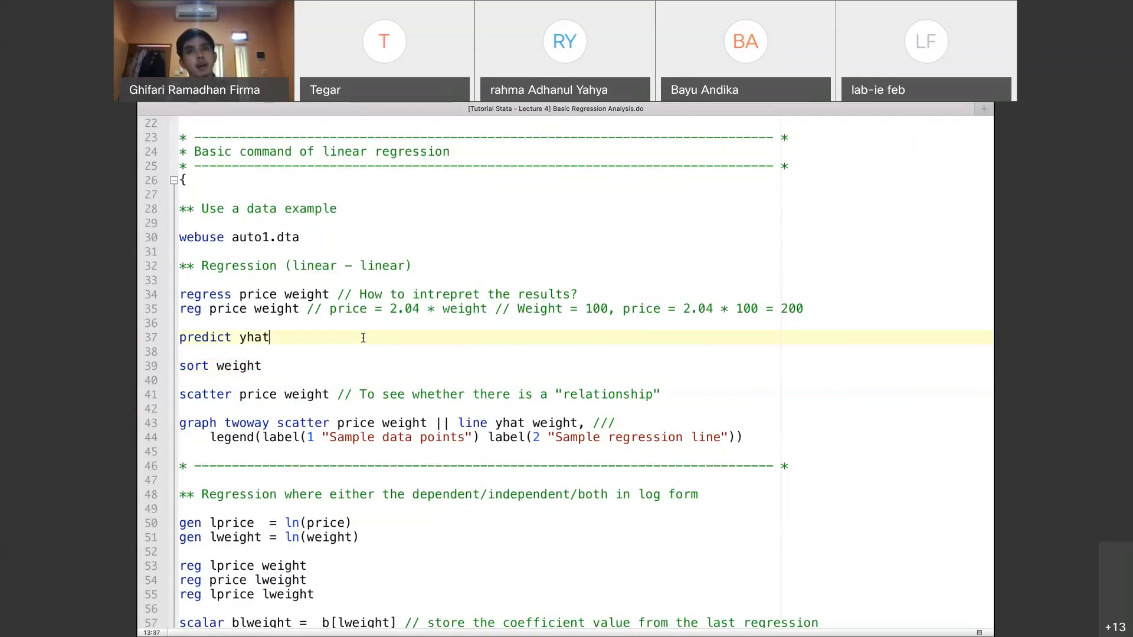
click(322, 382)
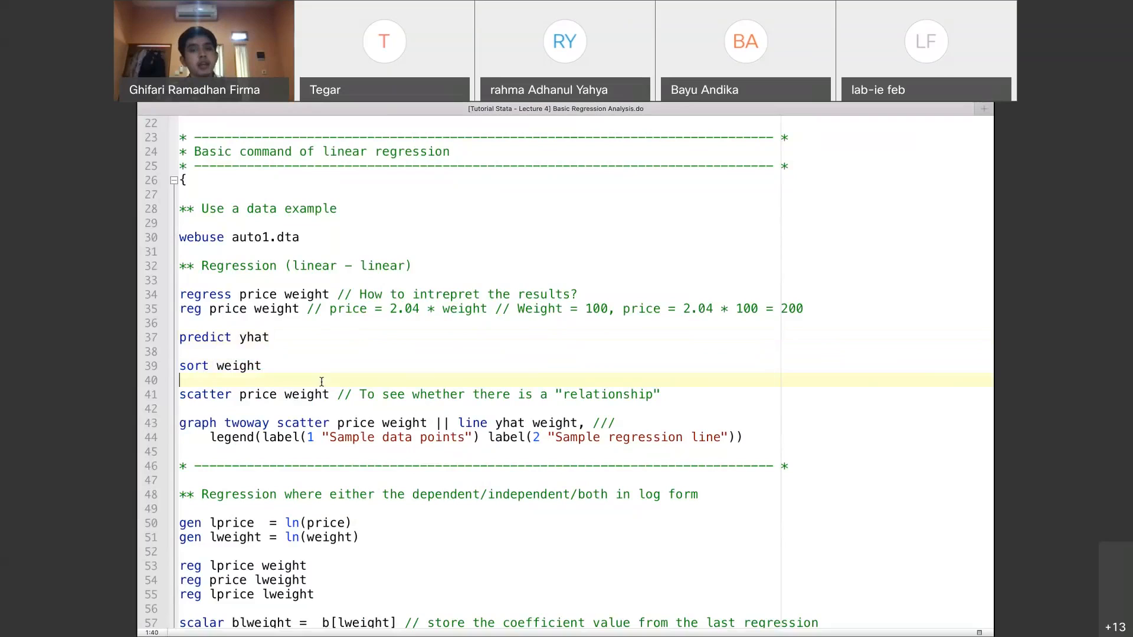
key(super+shift+d)
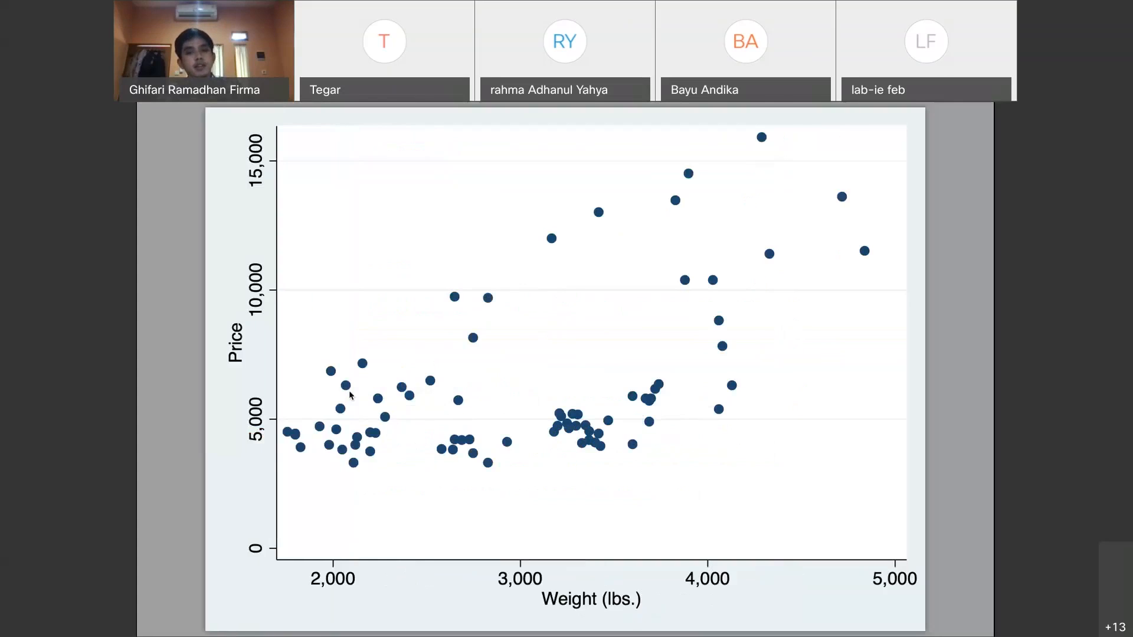
key(super+w)
click(350, 378)
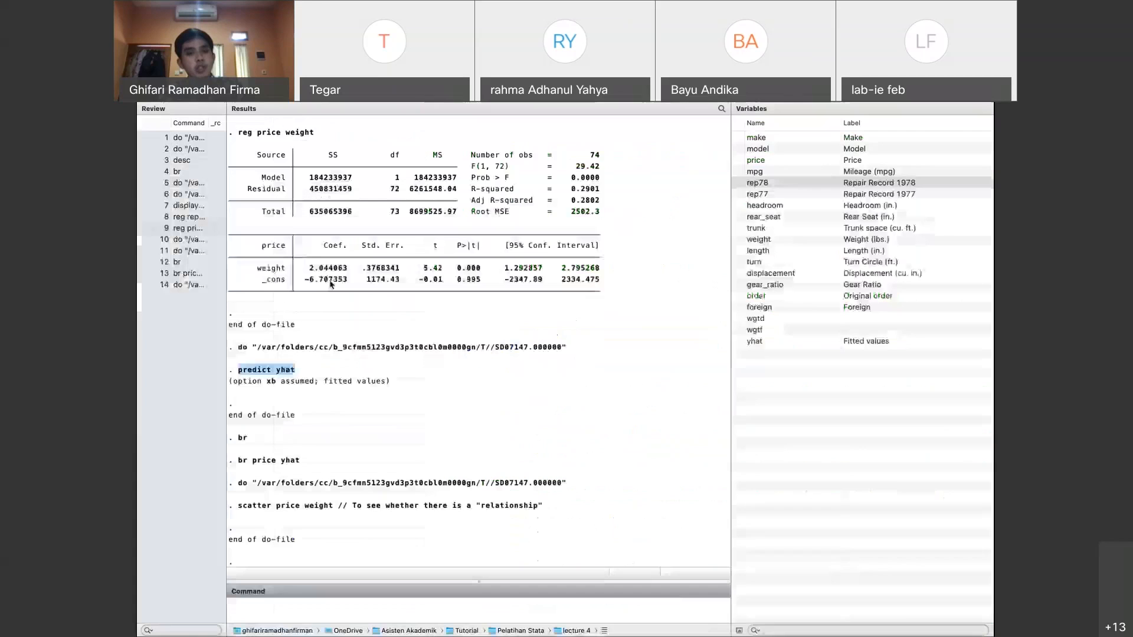
drag(309, 268, 352, 270)
click(349, 271)
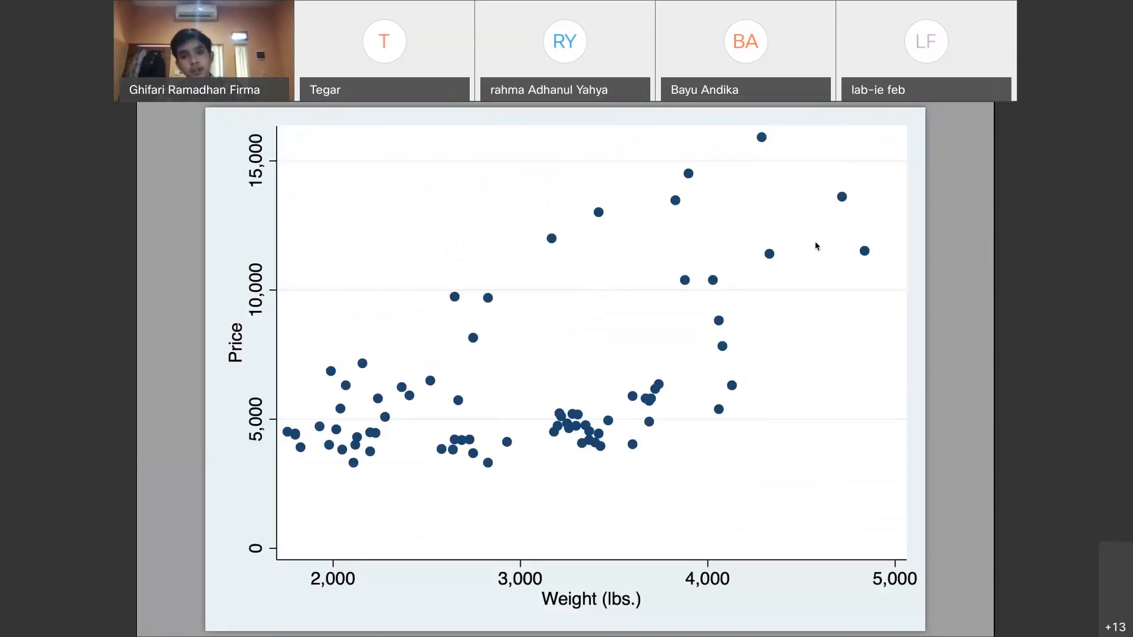
Close the scatter plot and examine the scatter price weight and line yhat weight parts of the graph twoway command
key(super+w)
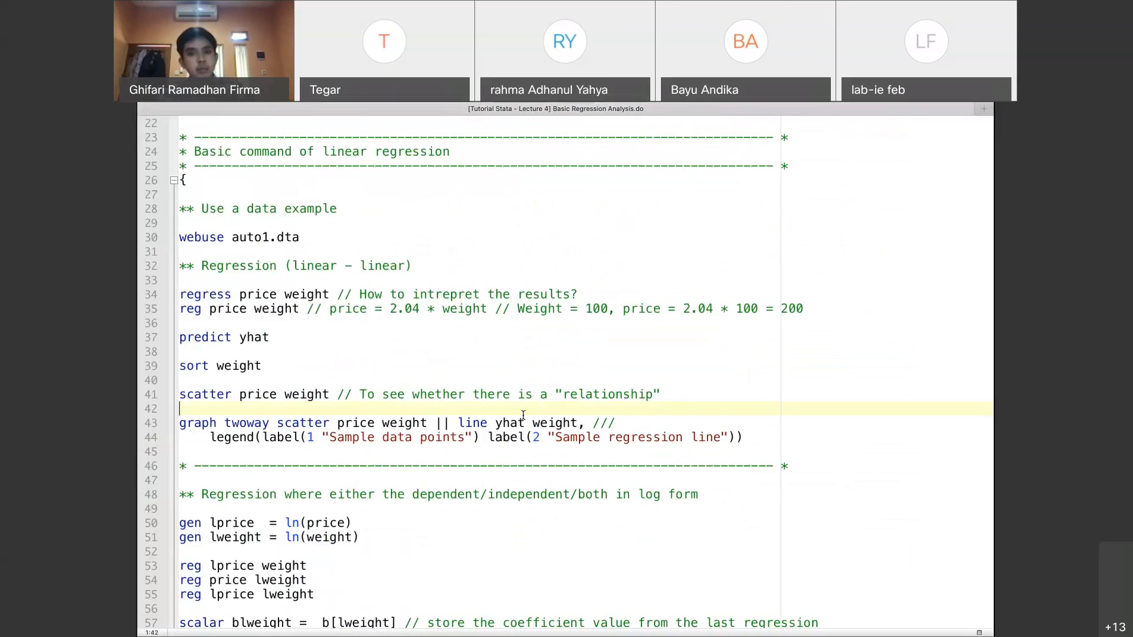
drag(742, 437, 365, 413)
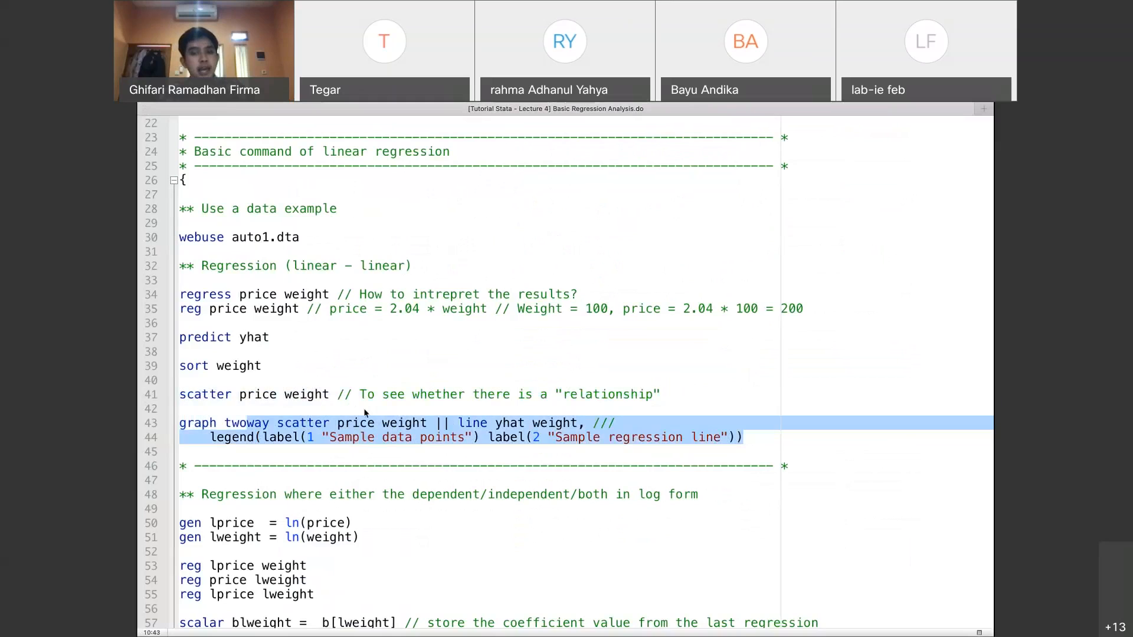
click(366, 418)
double_click(508, 423)
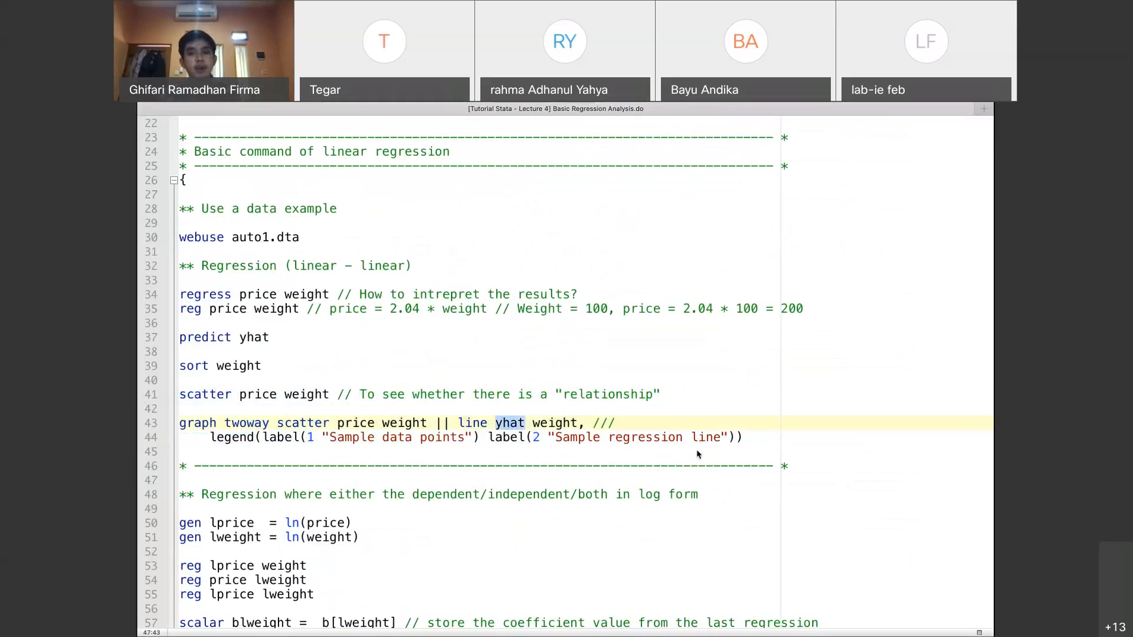
click(508, 423)
drag(276, 423, 427, 423)
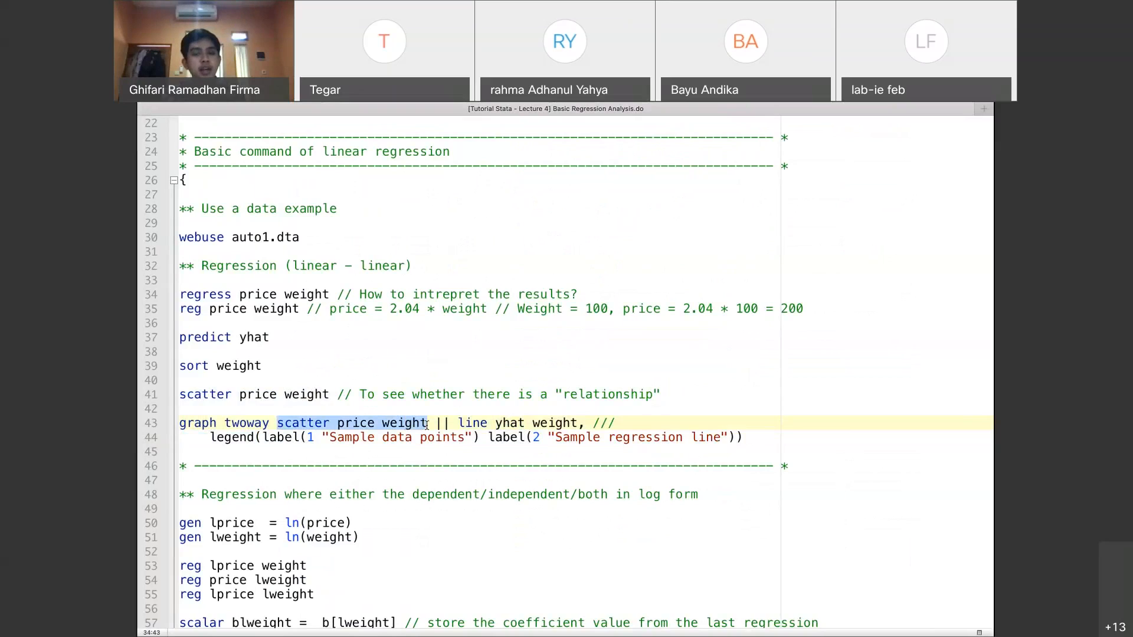
click(511, 423)
key(shift+Left)
key(Right)
Run the two-line graph twoway command that overlays the price-weight scatter with the yhat line and labels the legend
click(750, 444)
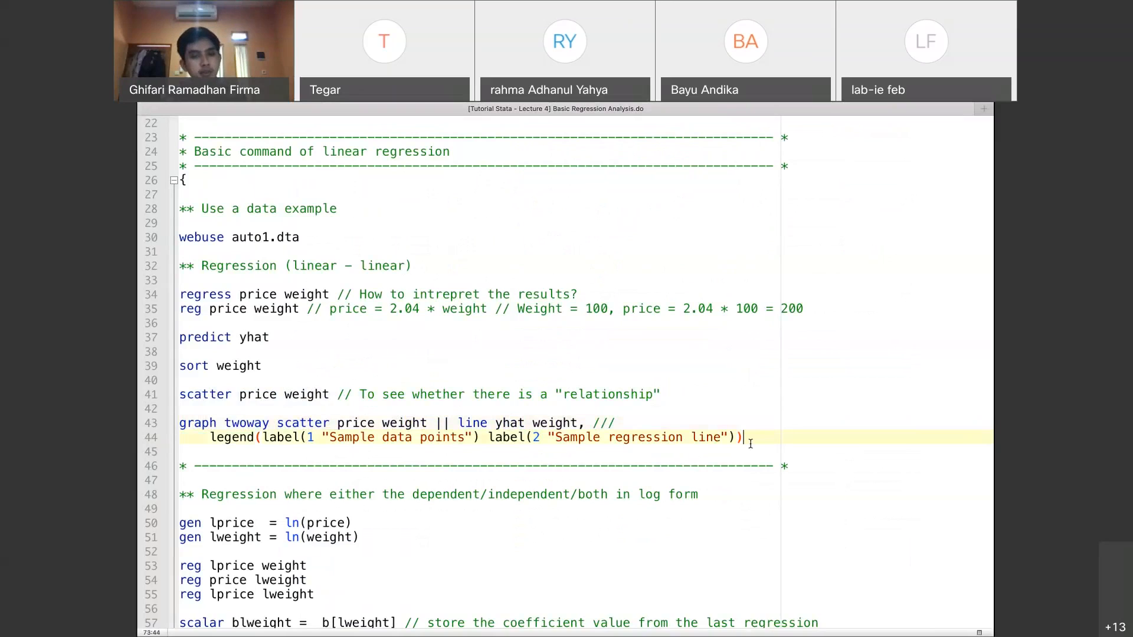
drag(750, 444, 160, 423)
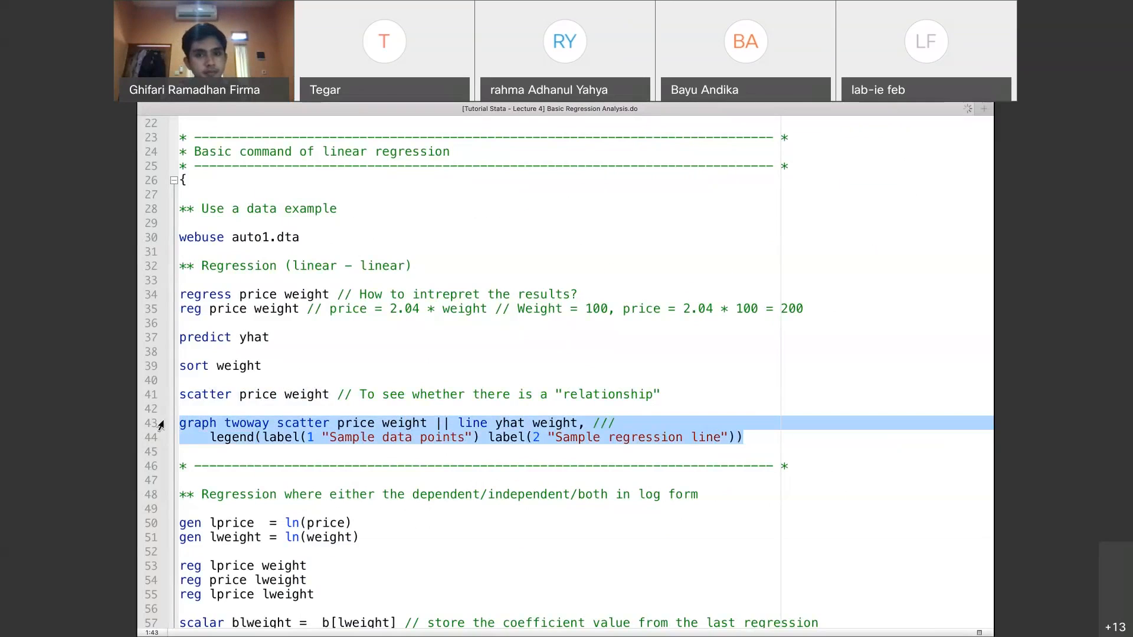
key(super+shift+d)
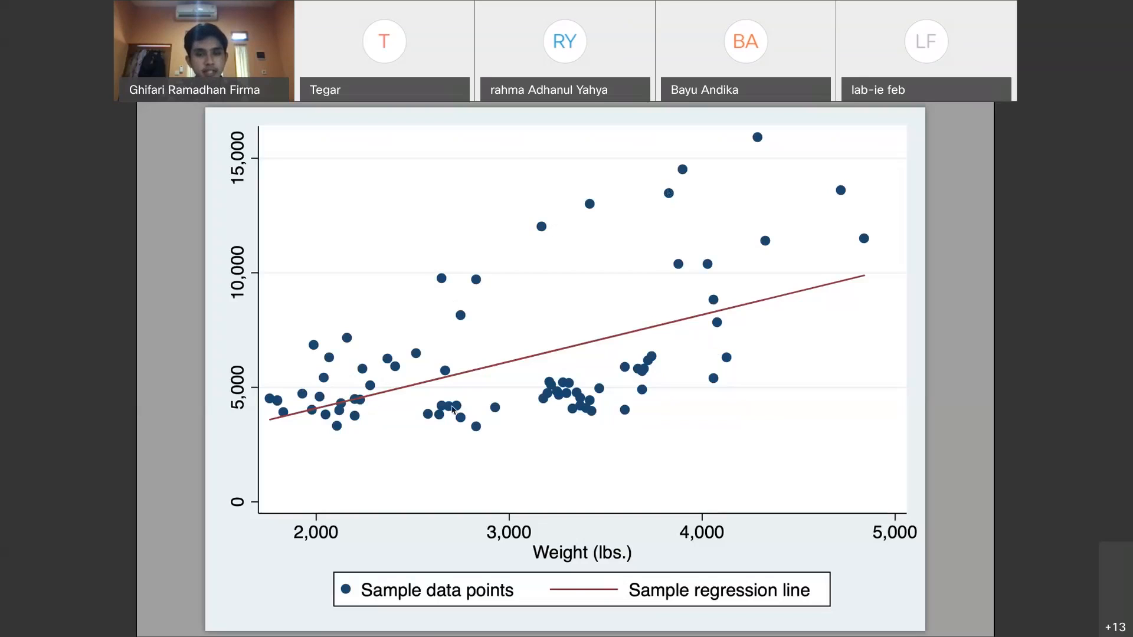
Compare the sample regression line in the graph with the predict yhat and graph twoway lines in the do-file
key(super+Tab)
double_click(500, 423)
click(253, 339)
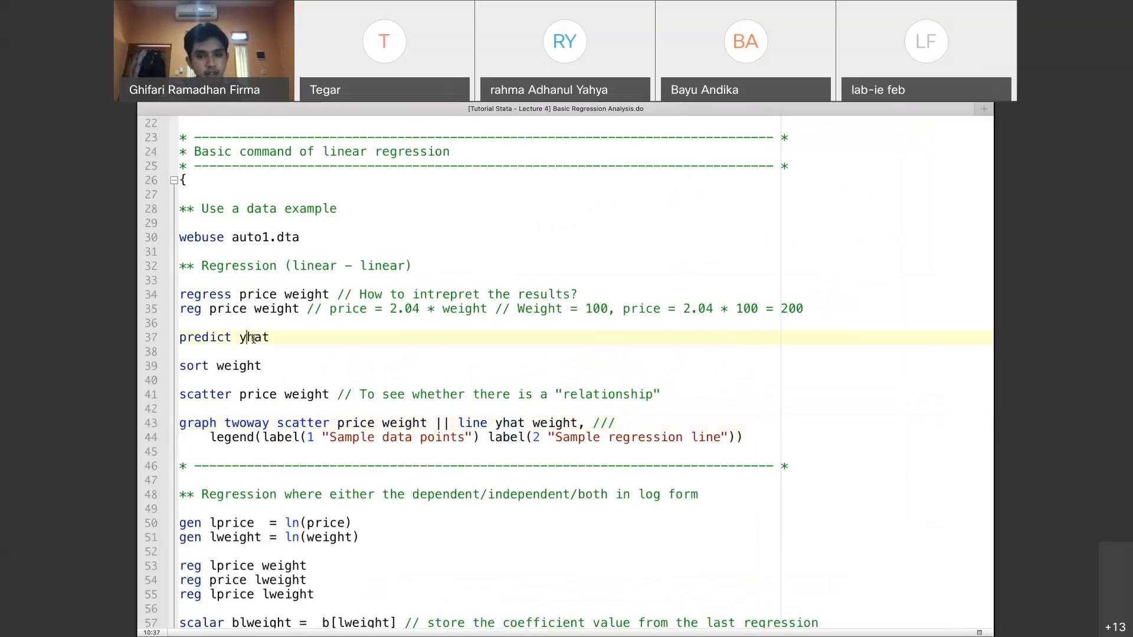
click(501, 434)
key(super+Tab)
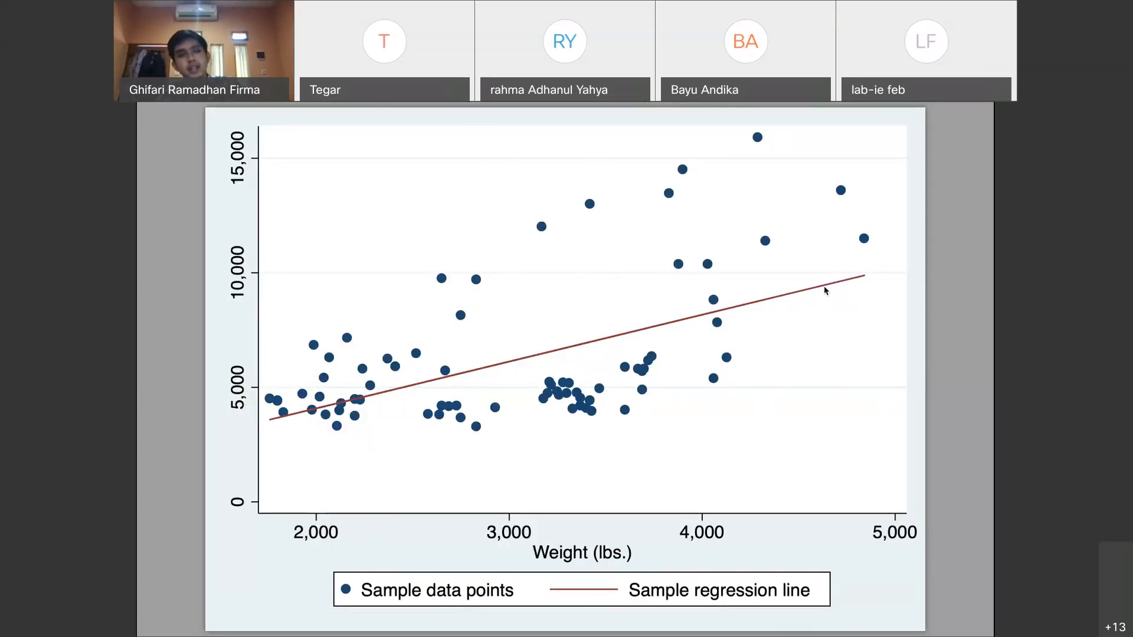
key(super+w)
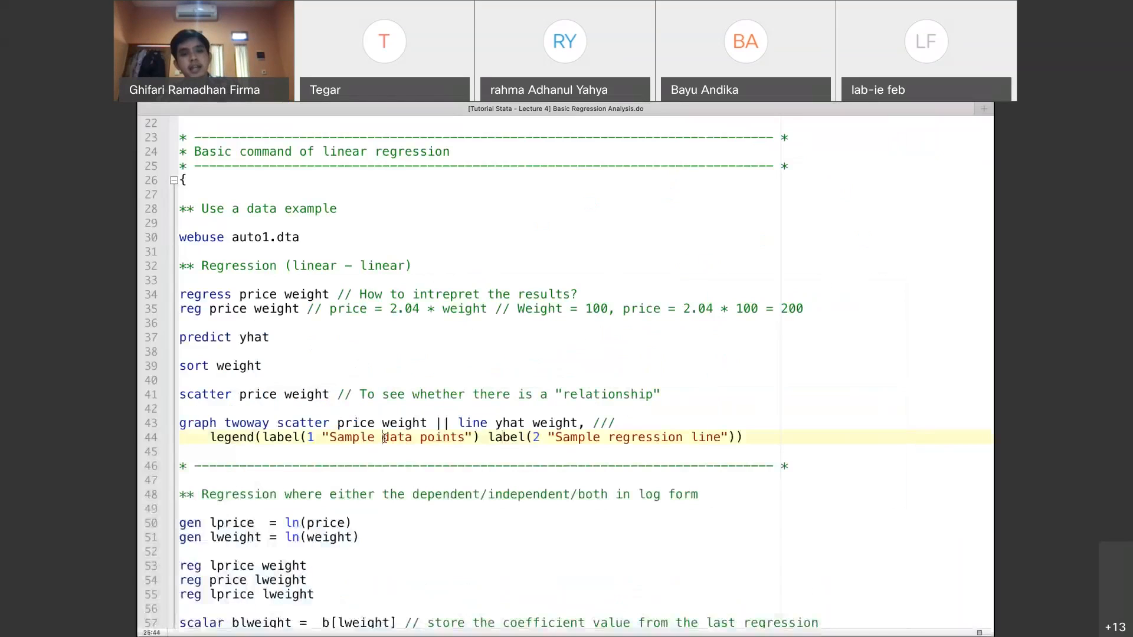
key(super+grave)
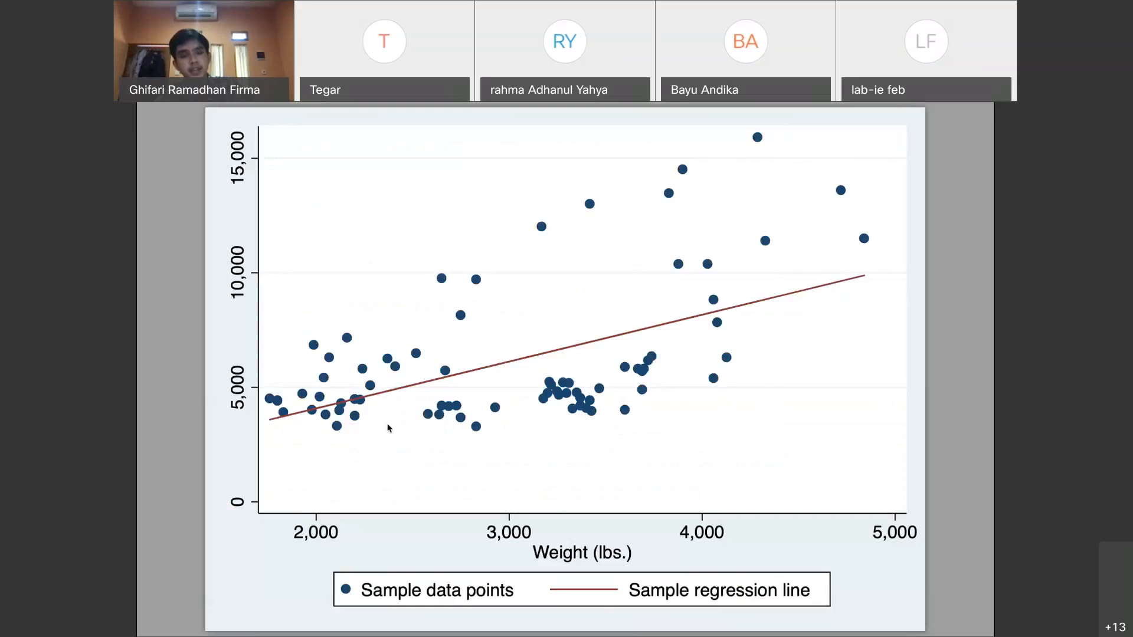
key(super+grave)
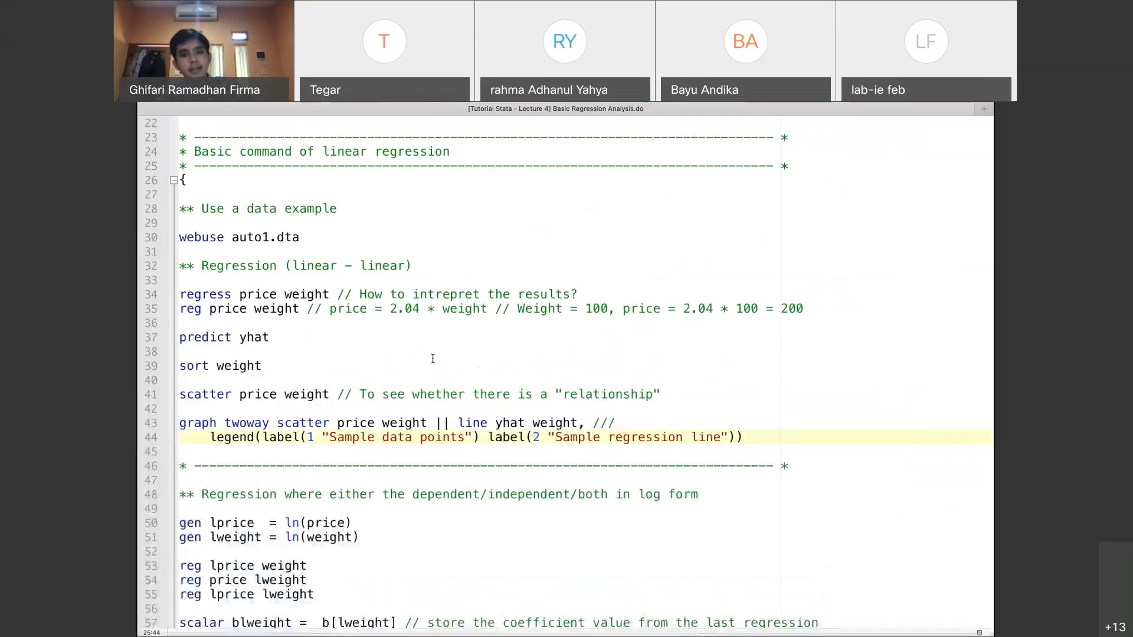
key(super+grave)
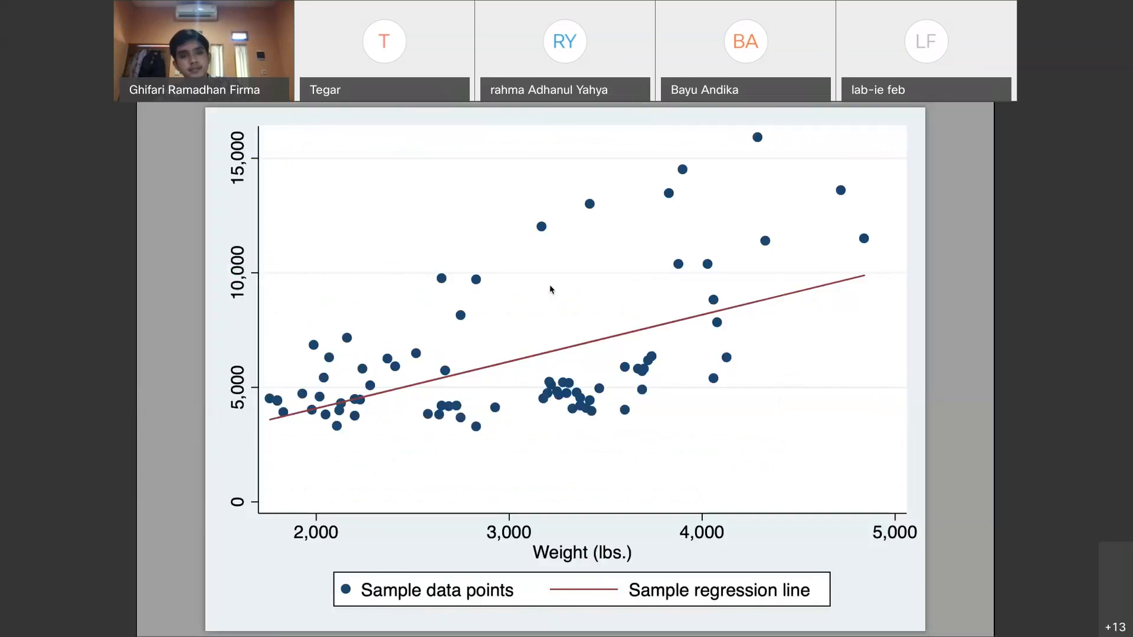
key(super+grave)
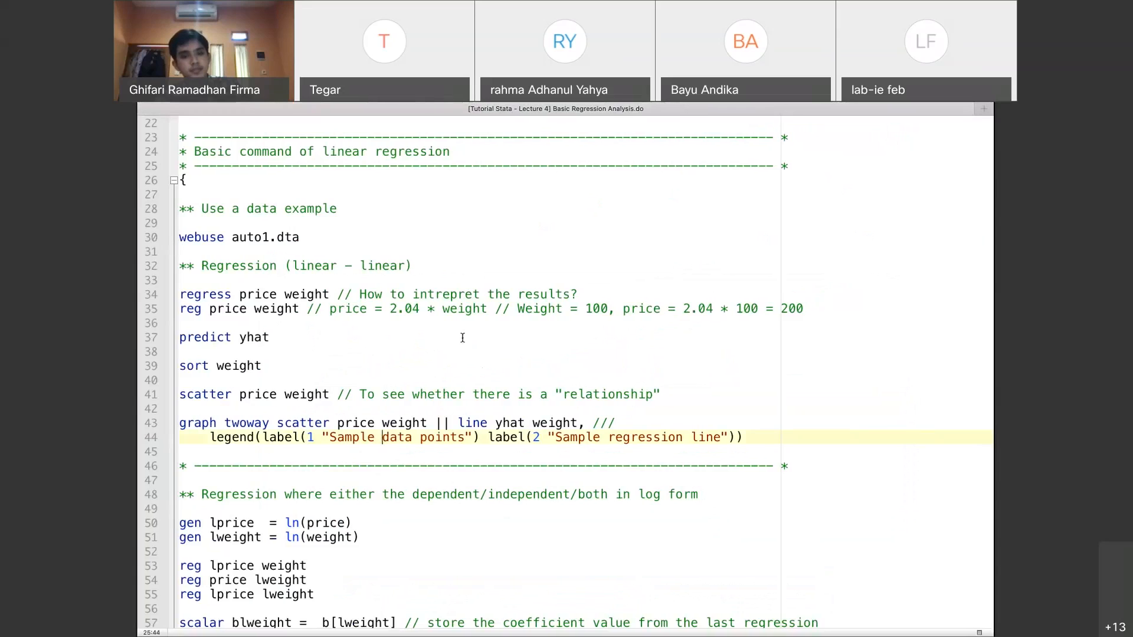
Run the gen lines in the log-form section to create lprice as ln(price) and lweight as ln(weight)
scroll(447, 433, down, 2)
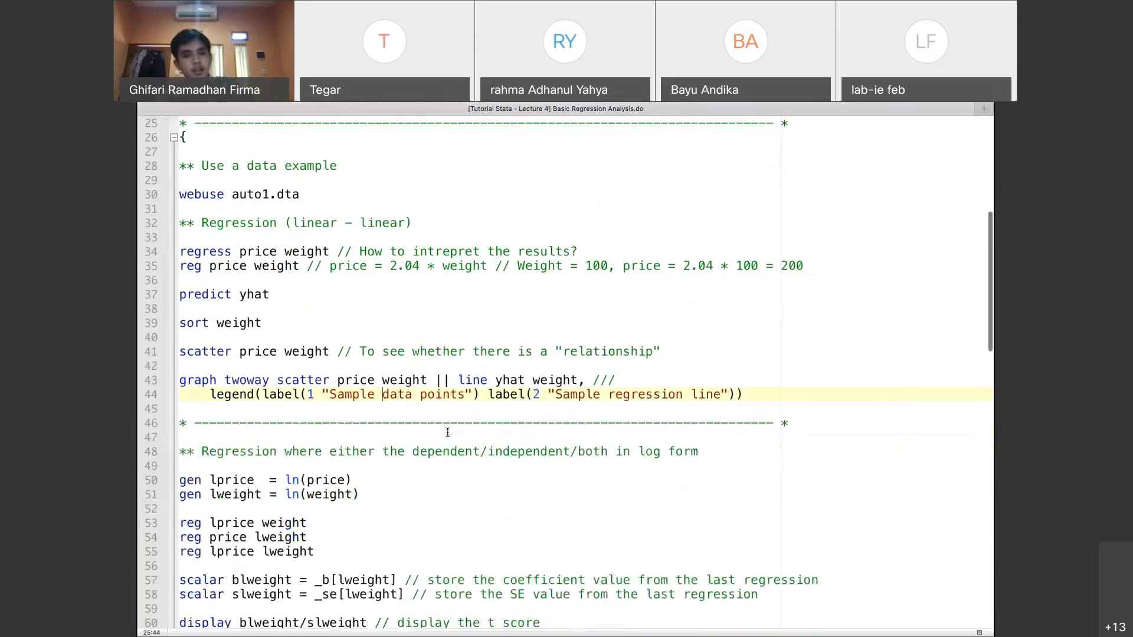
scroll(412, 502, down, 1)
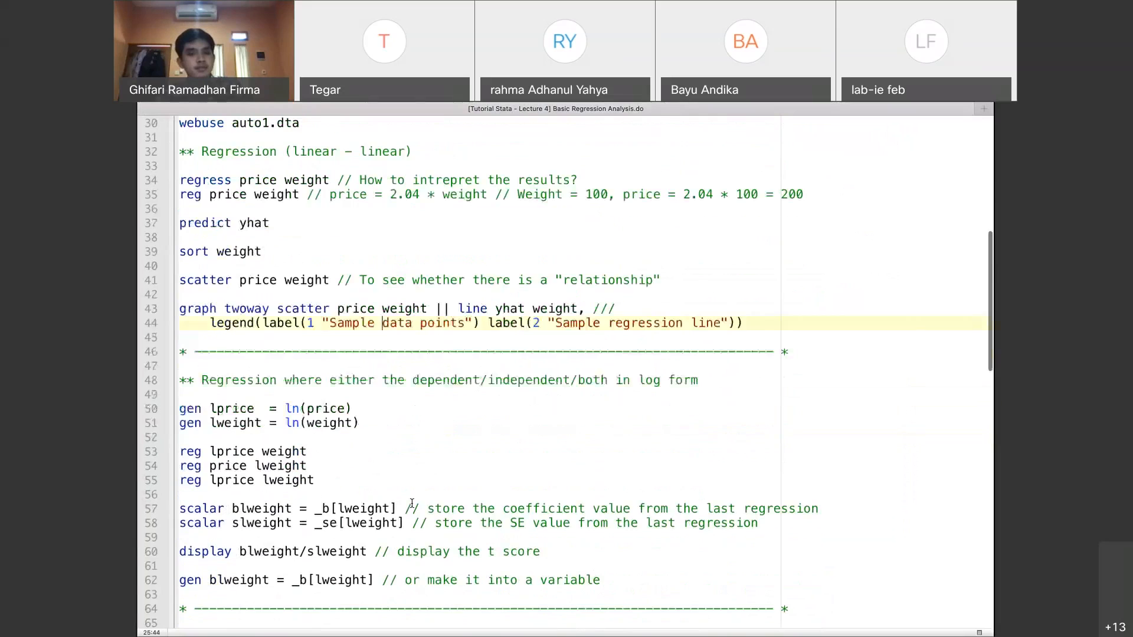
scroll(413, 481, down, 3)
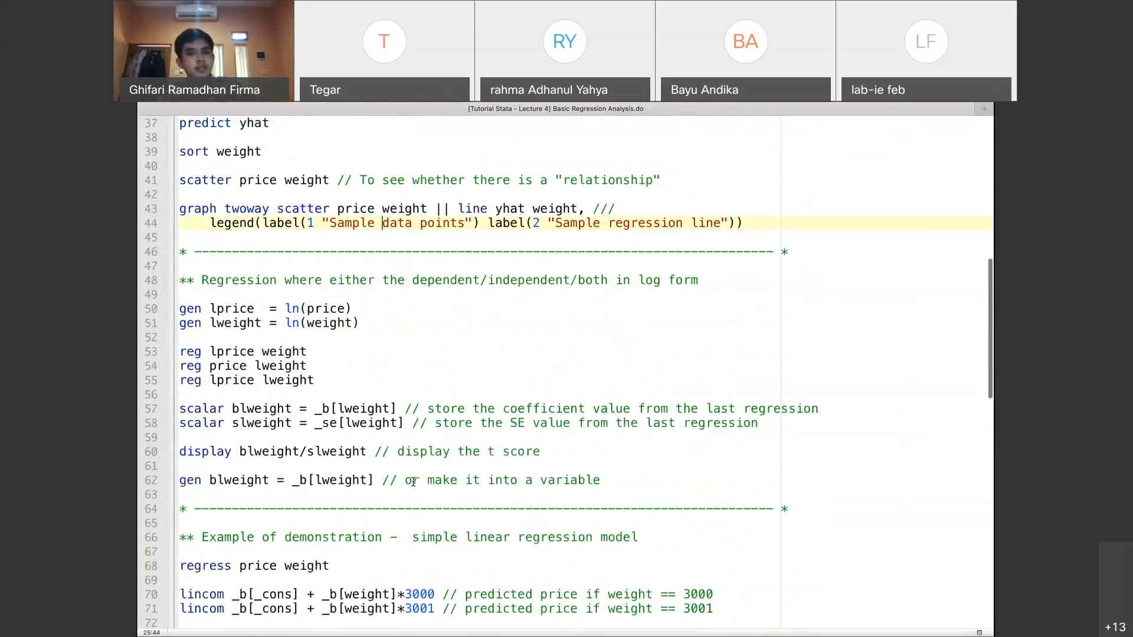
scroll(369, 358, up, 2)
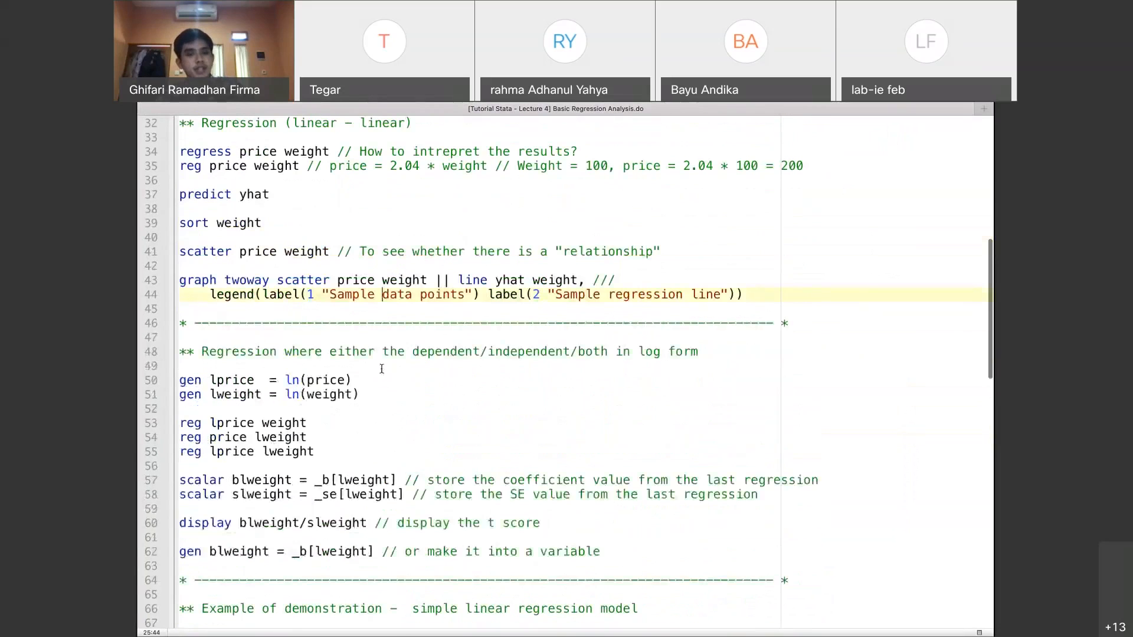
click(335, 437)
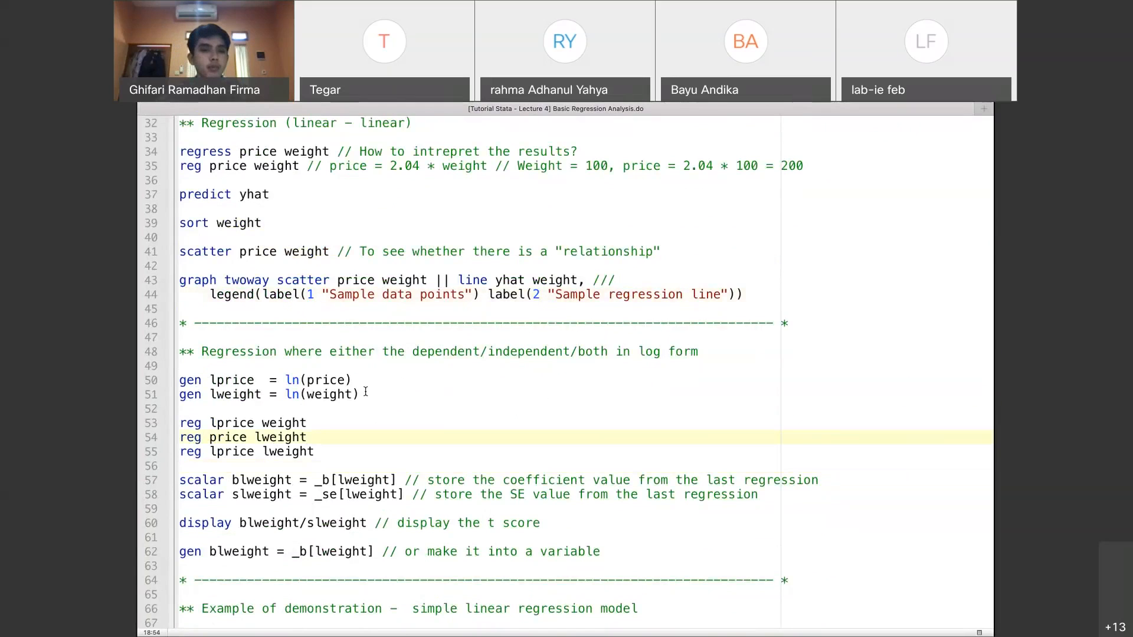
drag(365, 391, 150, 387)
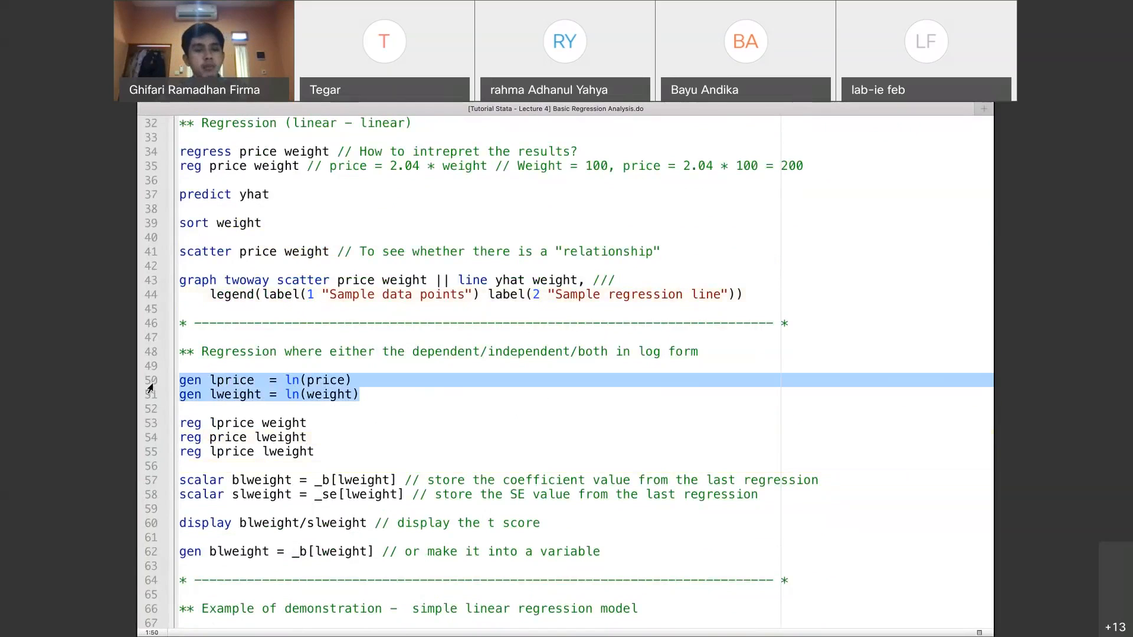
key(super+shift+d)
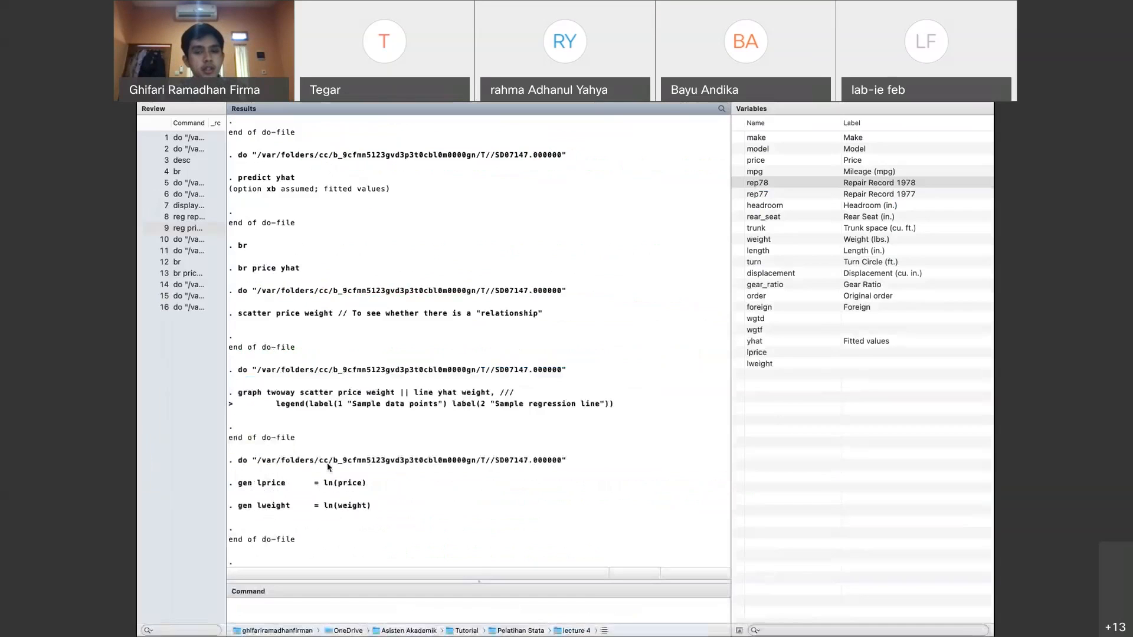
Return to the do-file, review the ln(price) and ln(weight) definitions, and run reg lprice weight
key(super+grave)
click(222, 380)
drag(211, 380, 341, 379)
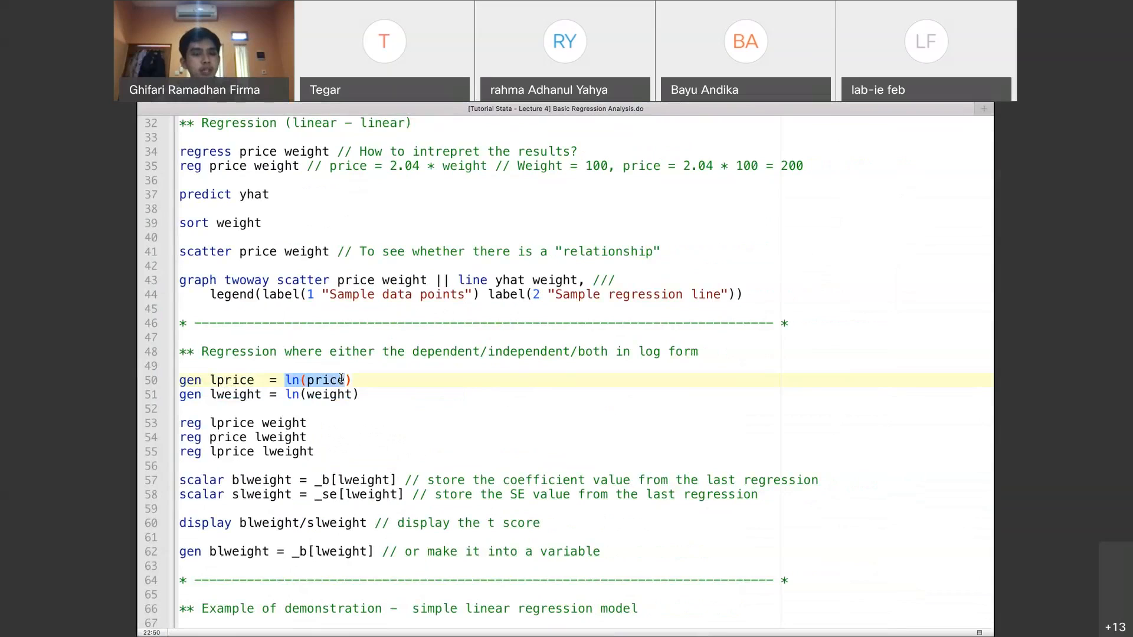
click(286, 384)
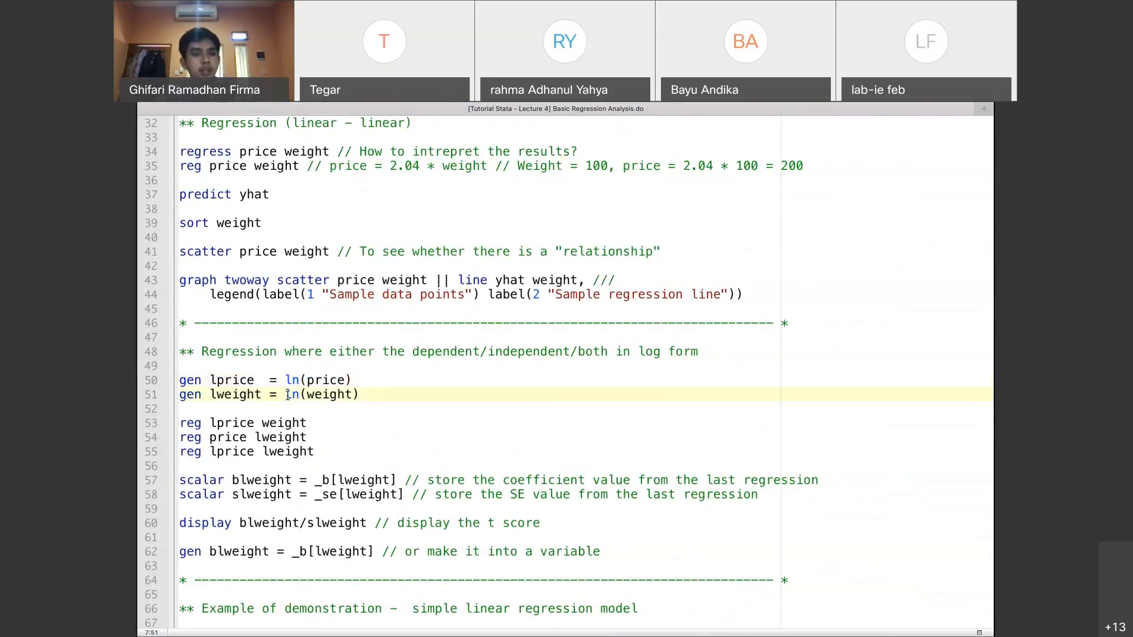
double_click(298, 422)
triple_click(298, 422)
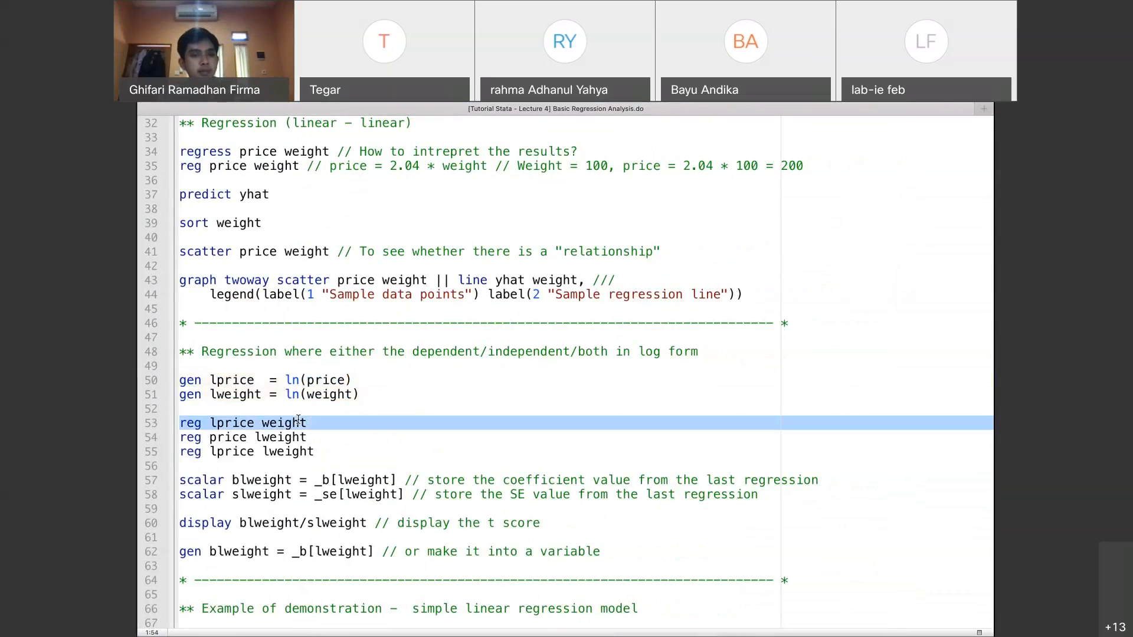
key(ctrl+d)
Run the reg price lweight and reg lprice lweight lines from the do-file
click(282, 437)
triple_click(281, 436)
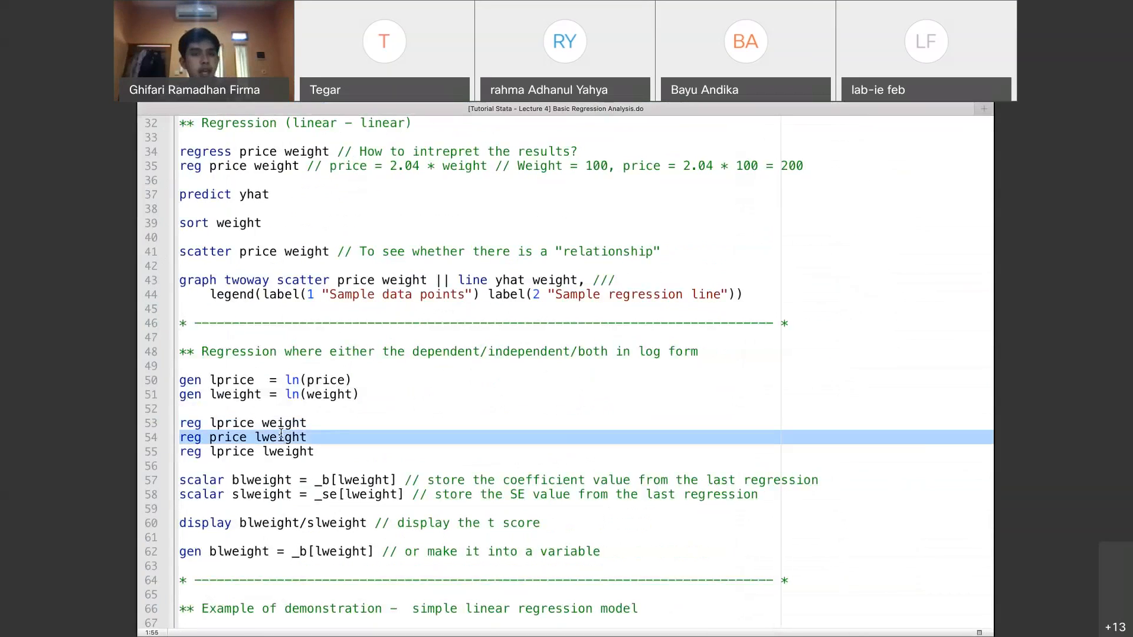
key(ctrl+d)
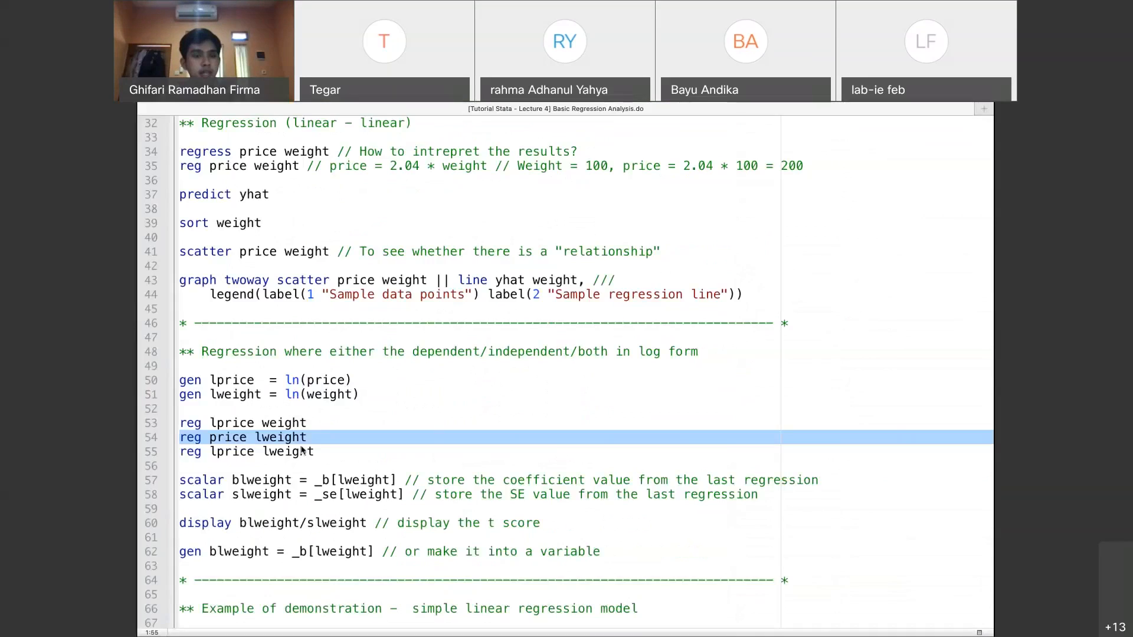
triple_click(297, 452)
key(ctrl+d)
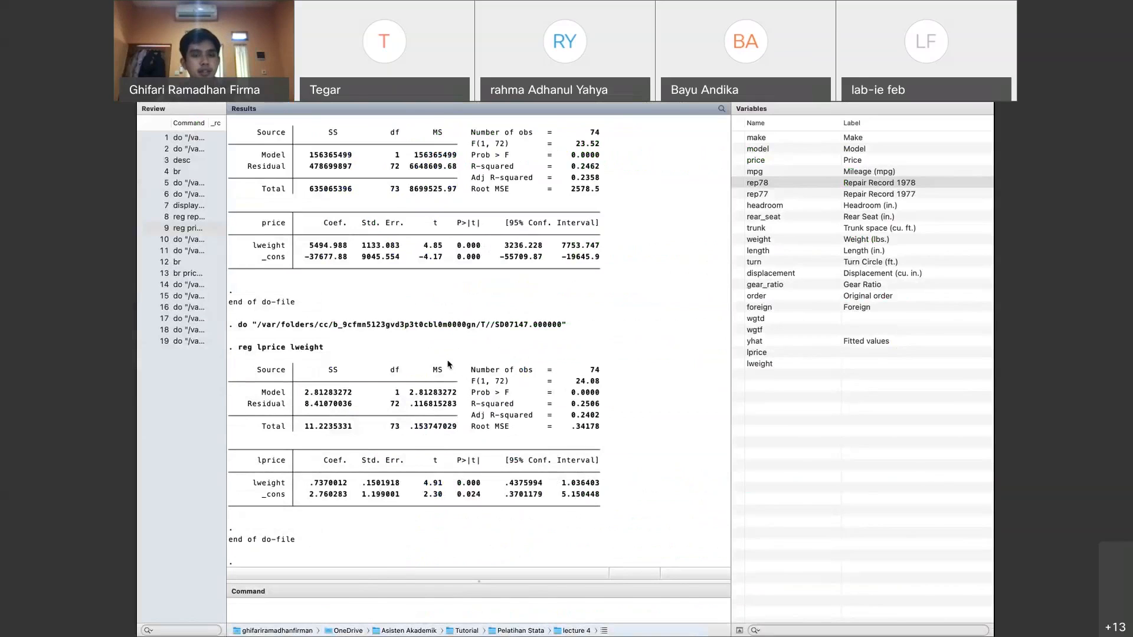
Examine the coefficients in the results of the lprice-weight, price-lweight and lprice-lweight regressions
key(super+9)
key(super+shift+d)
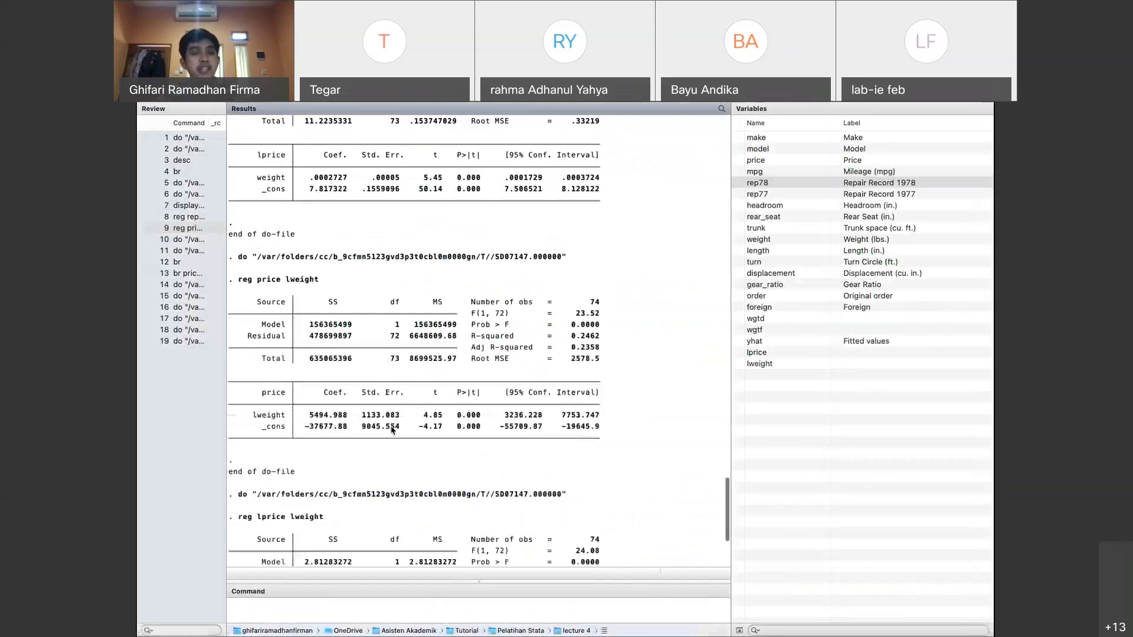
scroll(391, 430, up, 5)
scroll(391, 430, down, 1)
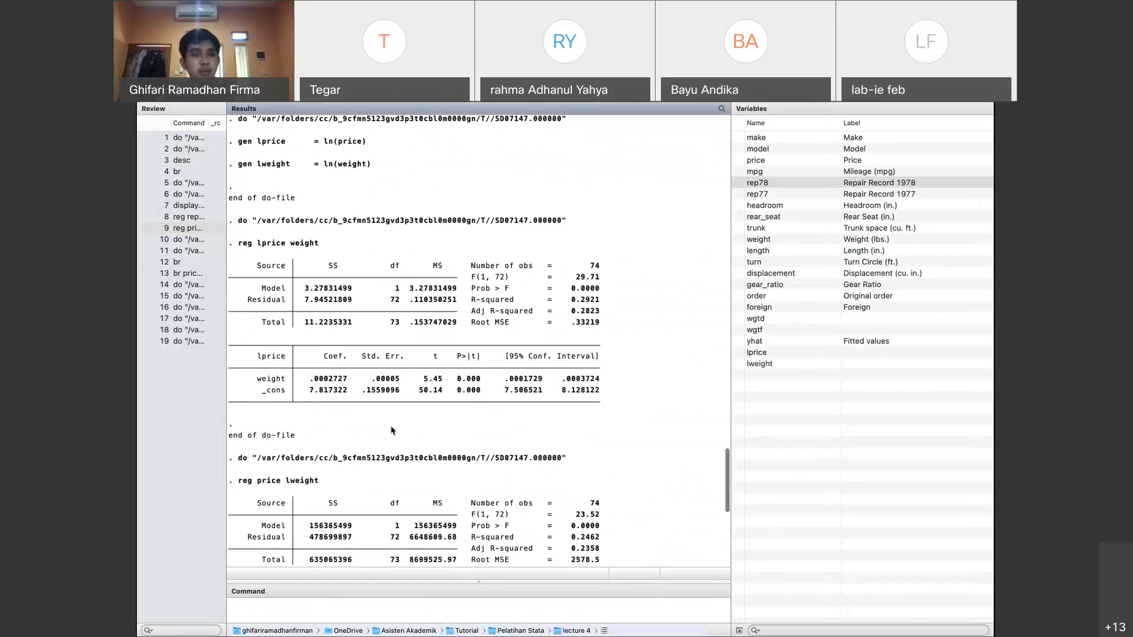
scroll(391, 430, down, 1)
drag(305, 355, 366, 355)
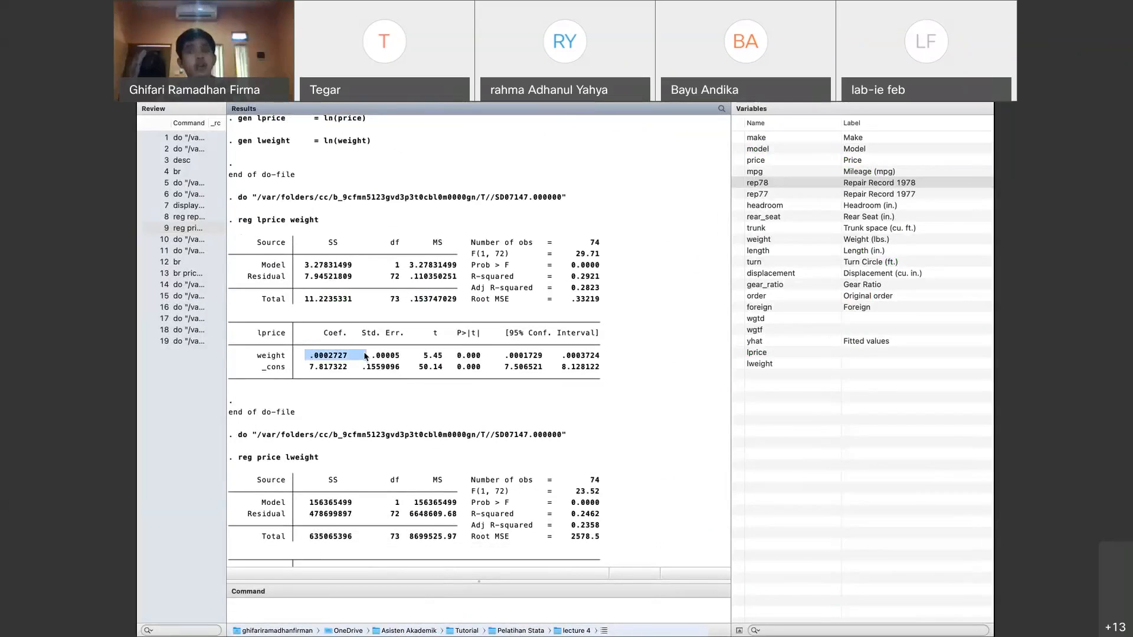
scroll(365, 355, down, 12)
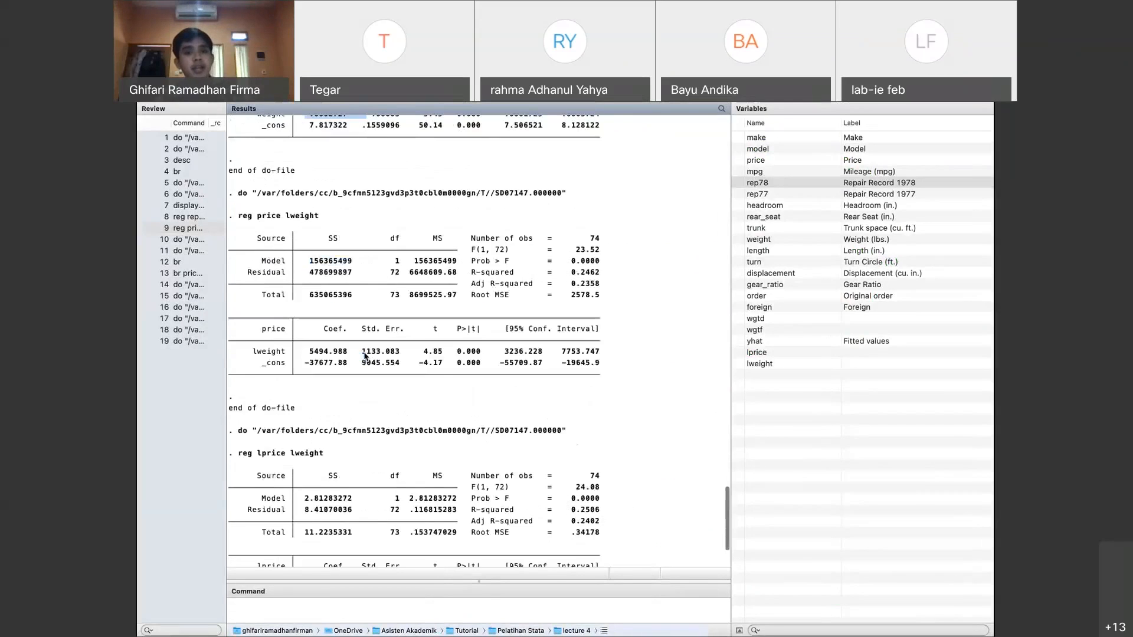
scroll(364, 356, down, 5)
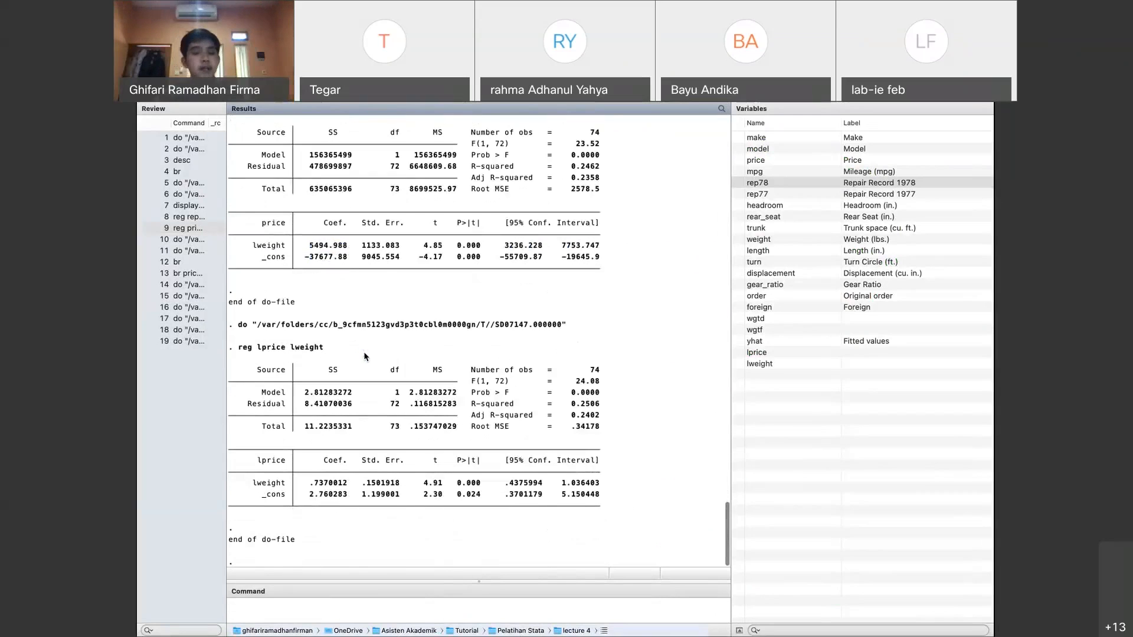
click(275, 470)
Run the reg price weight line in the do-file's linear-linear section and highlight the weight coefficient in the results
key(super+grave)
click(354, 455)
scroll(354, 454, down, 5)
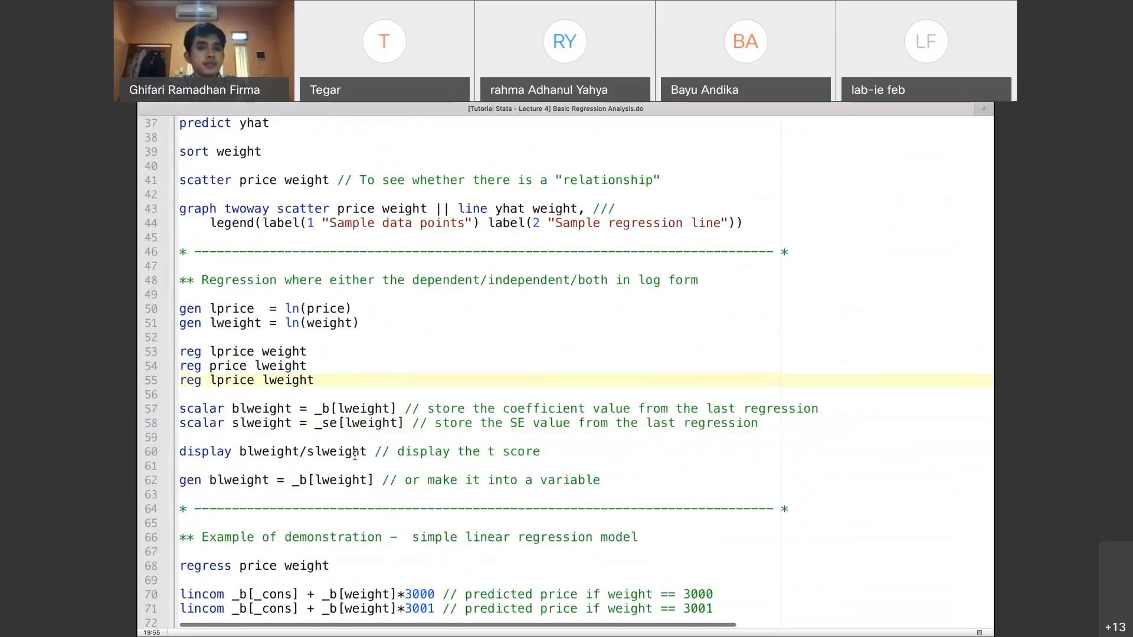
scroll(354, 454, up, 1)
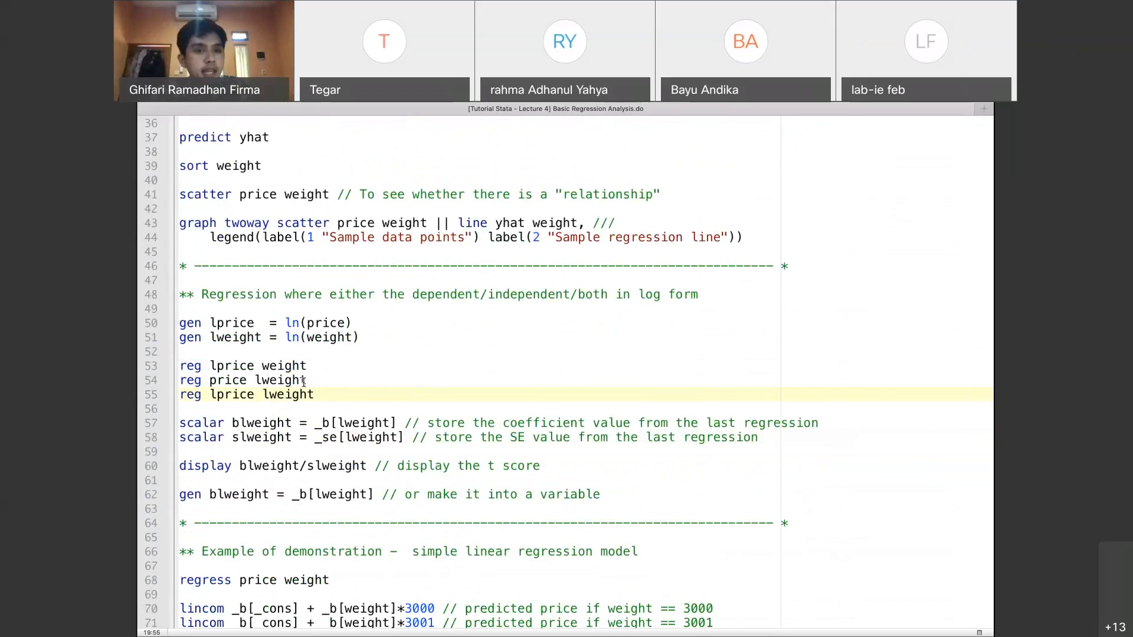
scroll(305, 303, up, 3)
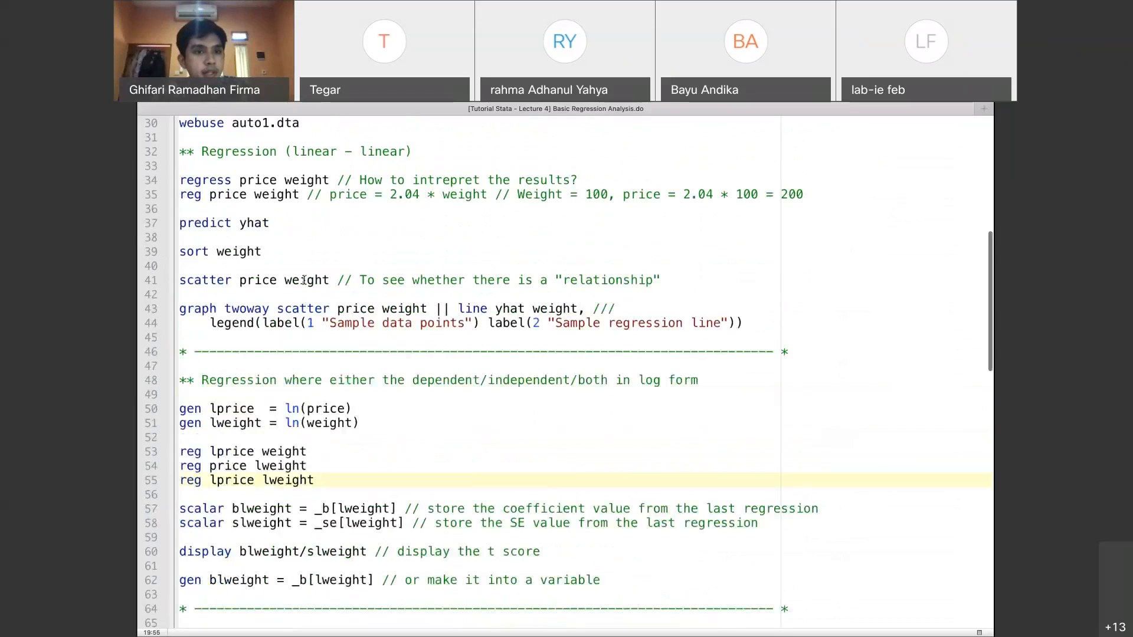
triple_click(265, 196)
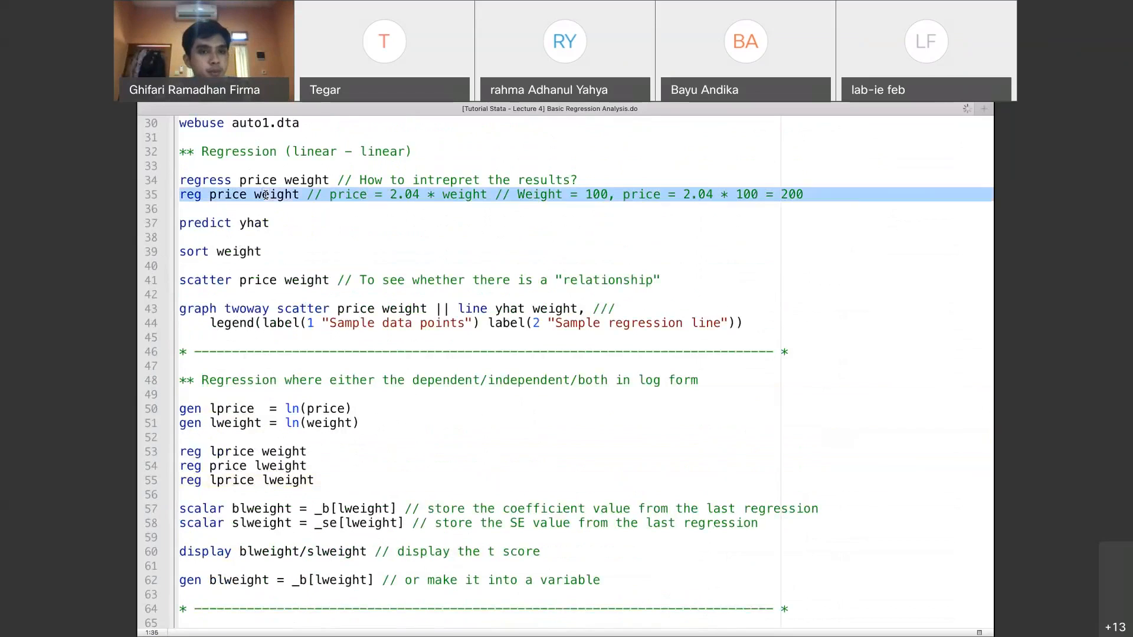
key(super+shift+d)
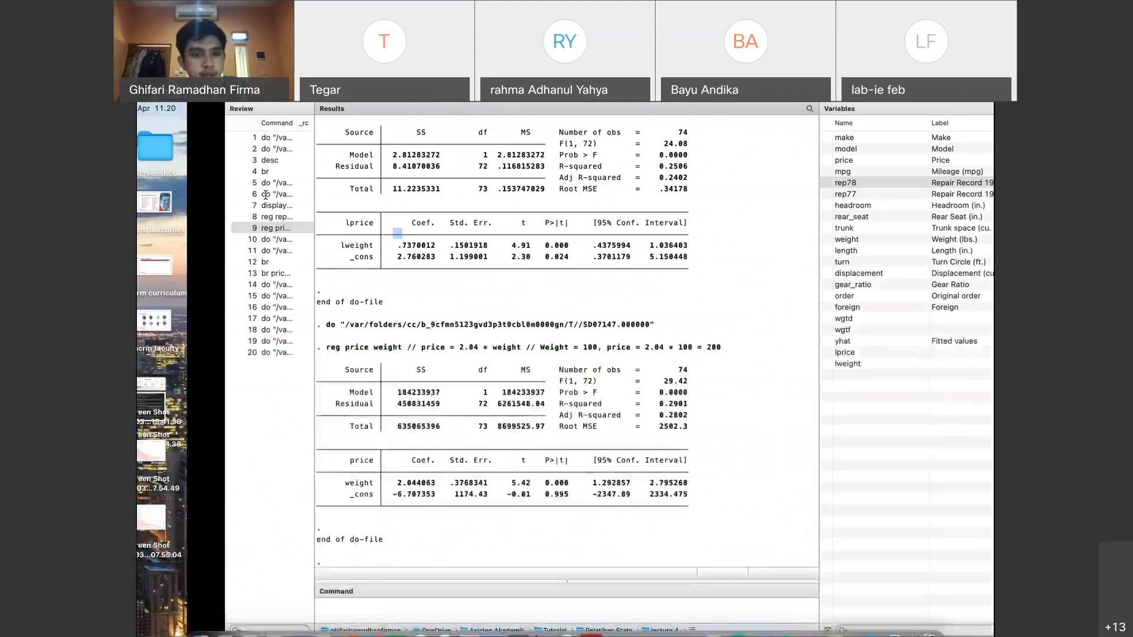
click(328, 601)
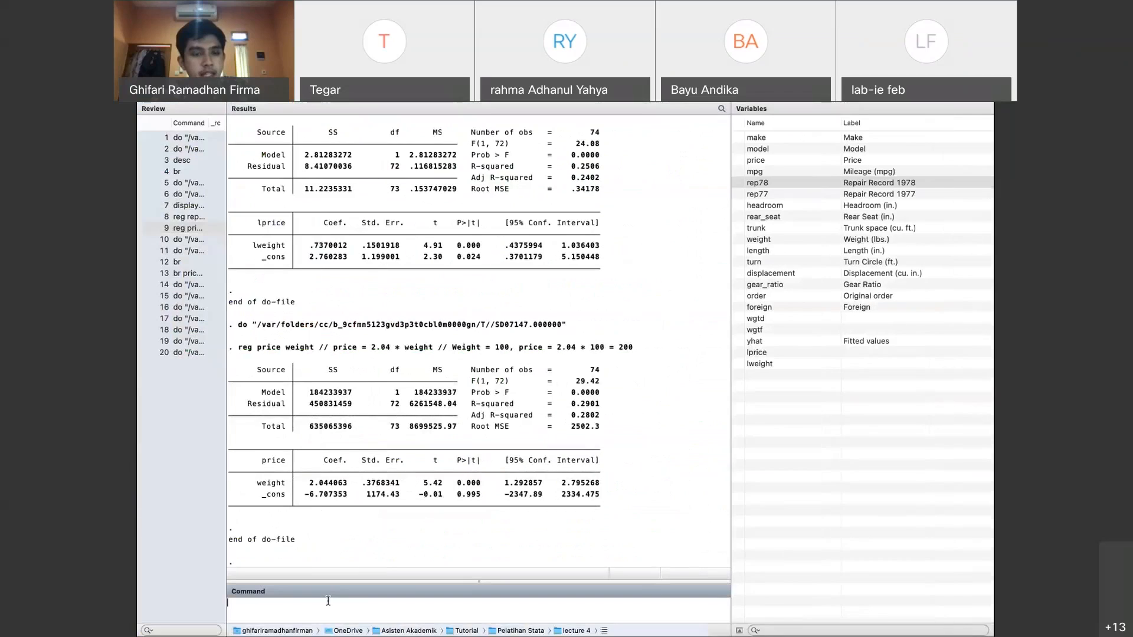
drag(258, 486, 359, 489)
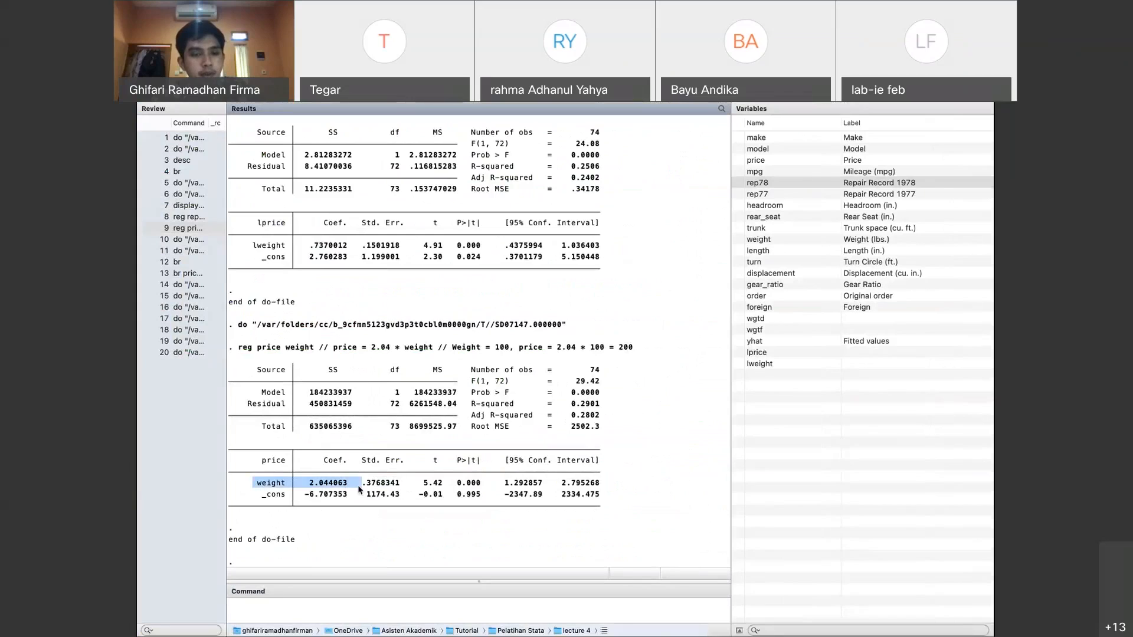
Display summary statistics for both variables by running sum weight and sum price
click(355, 531)
click(315, 600)
text(sum weight)
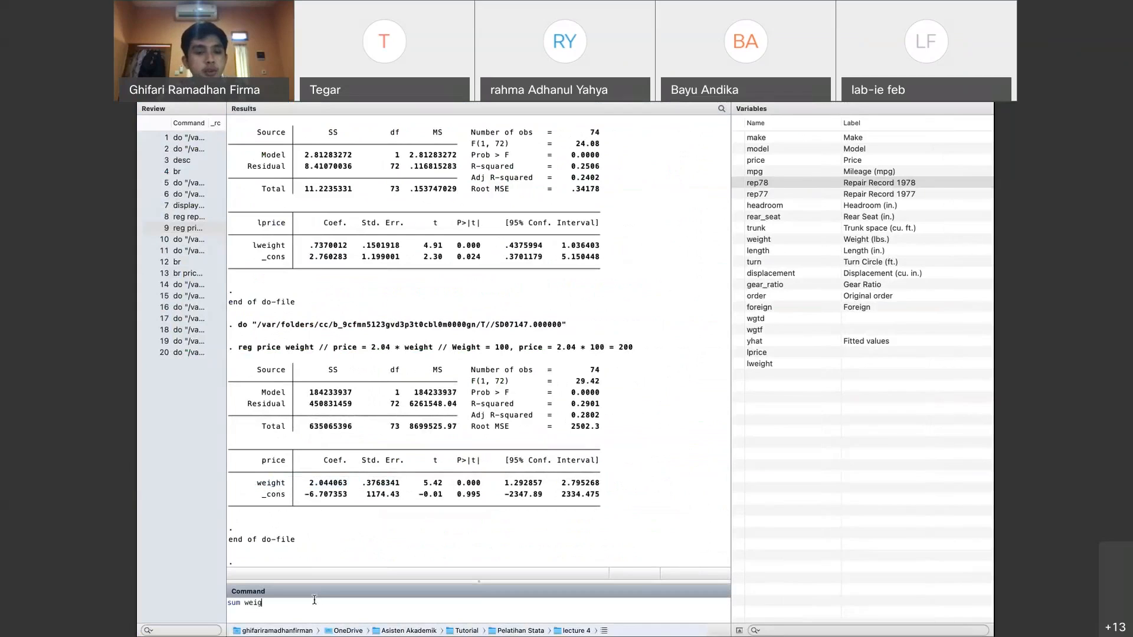
key(Return)
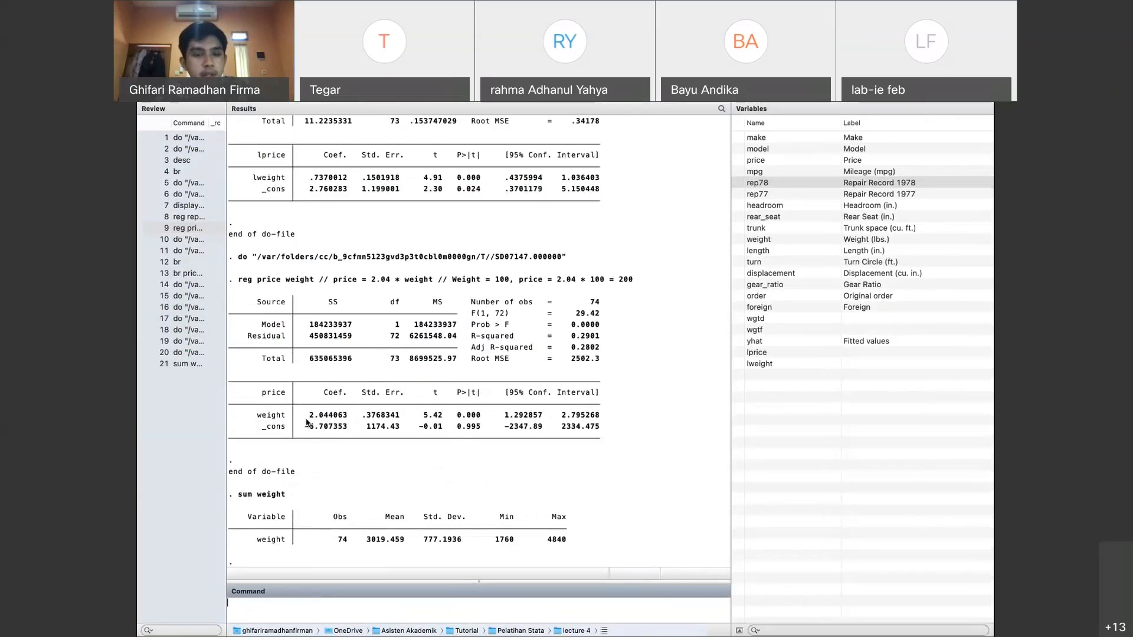
click(282, 417)
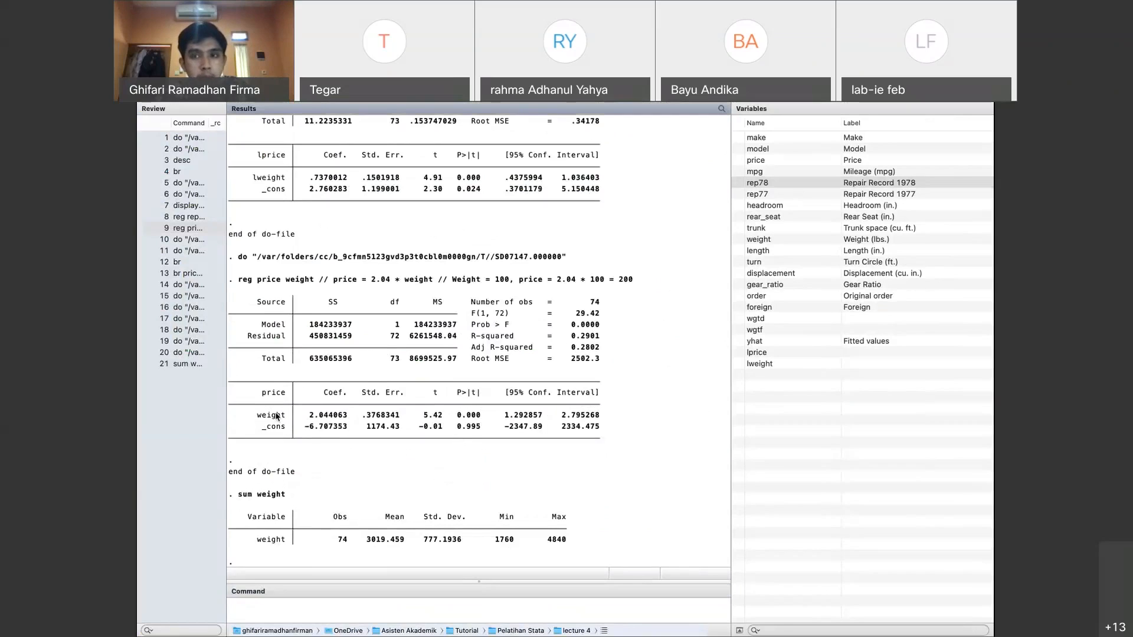
click(323, 602)
text(sum price)
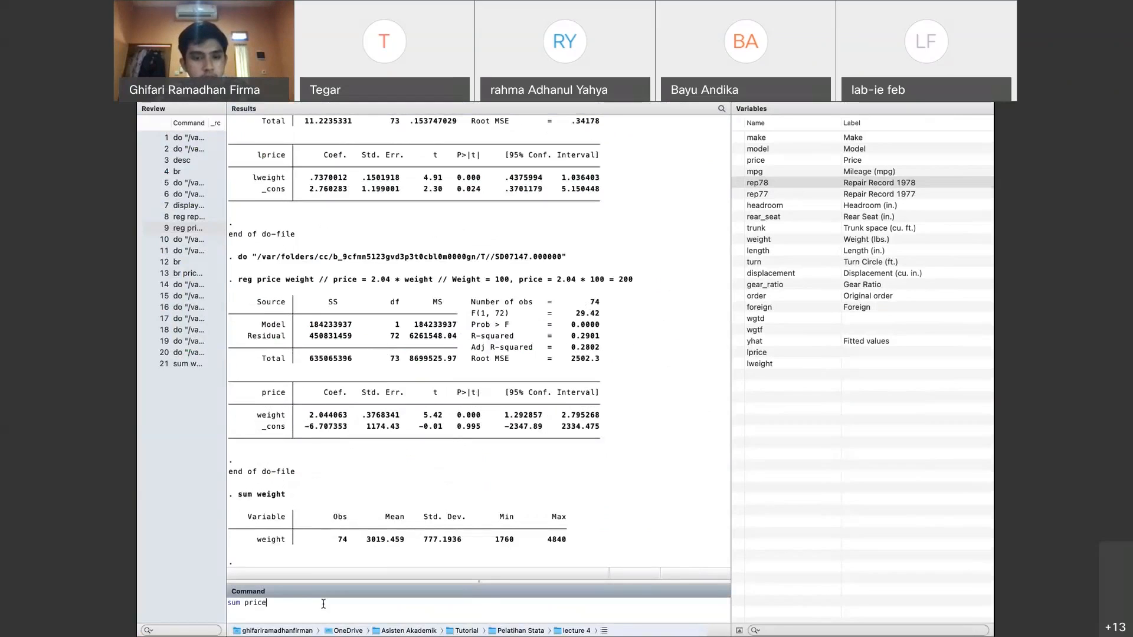
key(Return)
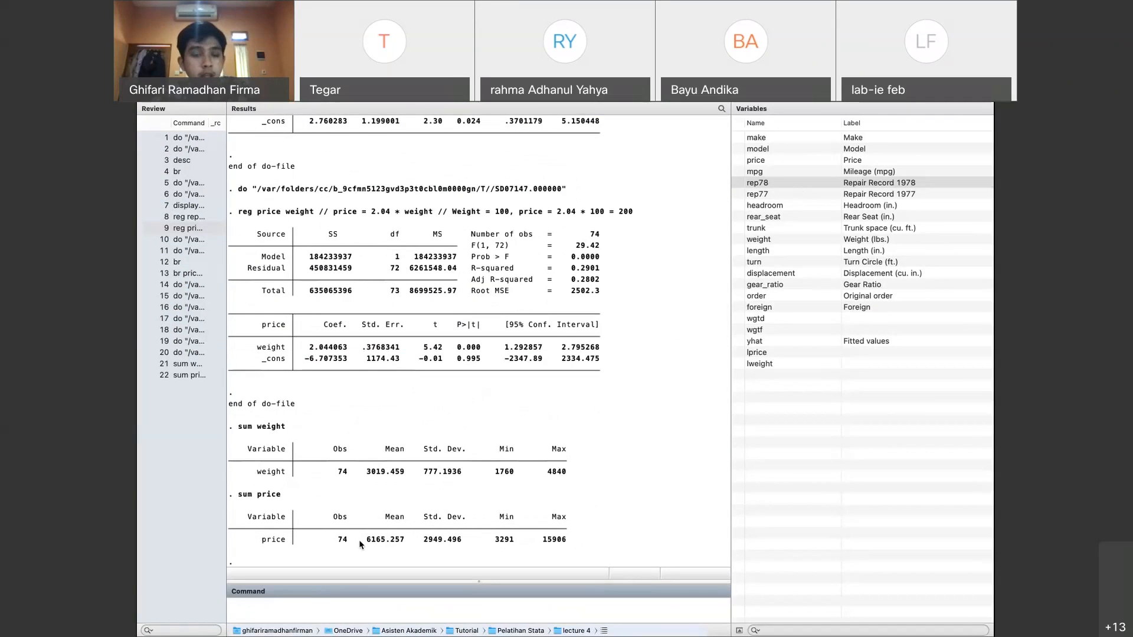
Enter "Pada level signifikansi 1%, peningkatan weight sebesar 1lbs rata-rata akan meningkatkan price mobil sebesar 2.04 dollar, ceteris paribus" as a command
scroll(401, 503, up, 3)
scroll(260, 420, up, 1)
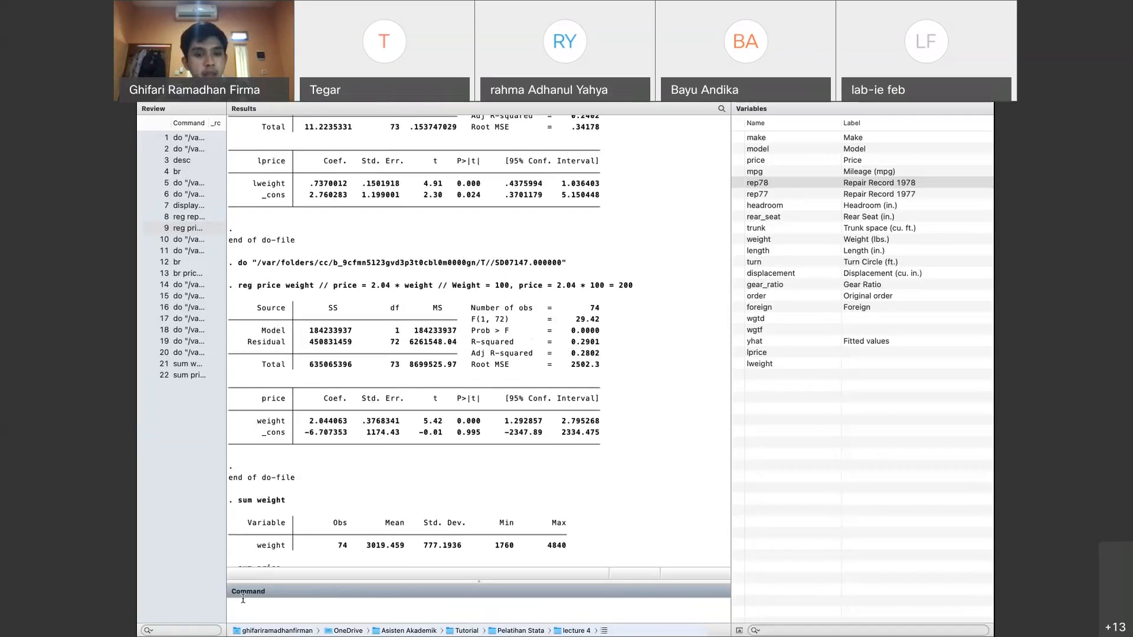
text(ada level signifi)
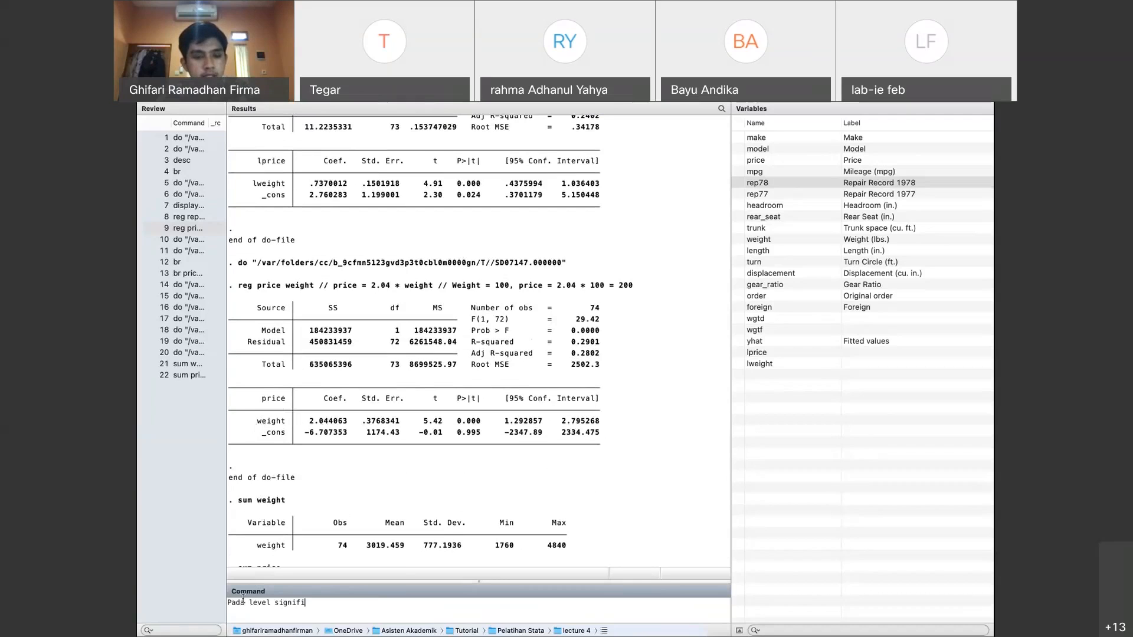
text(kansi 1%, peni)
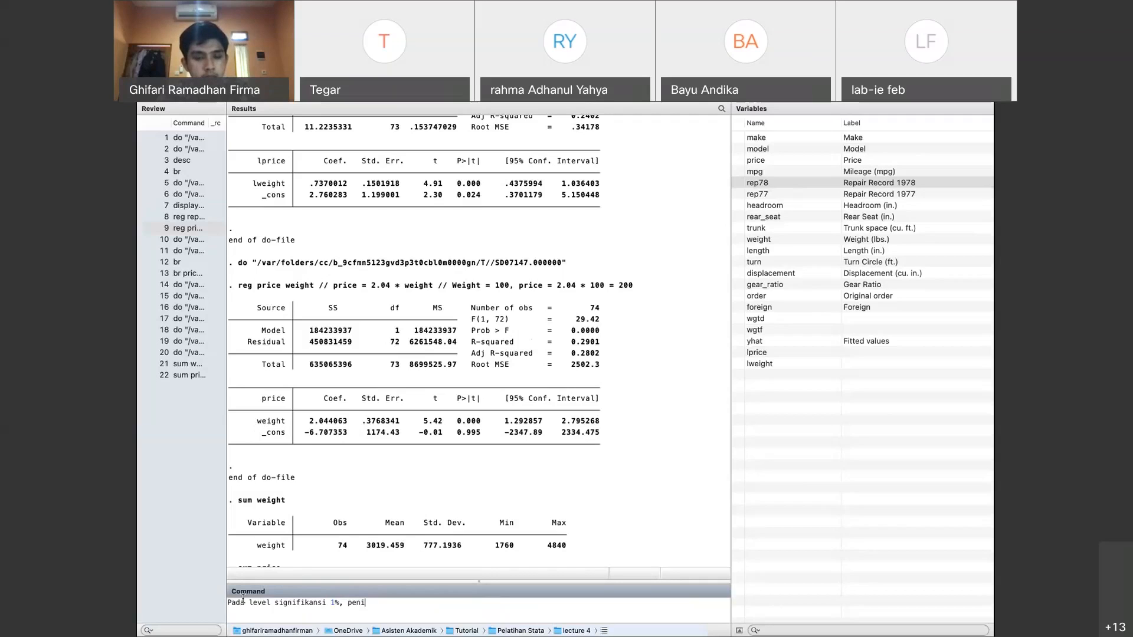
key(BackSpace)
key(BackSpace)
key(BackSpace)
key(BackSpace)
text(peningkatan weight sebesar 1lbs ra)
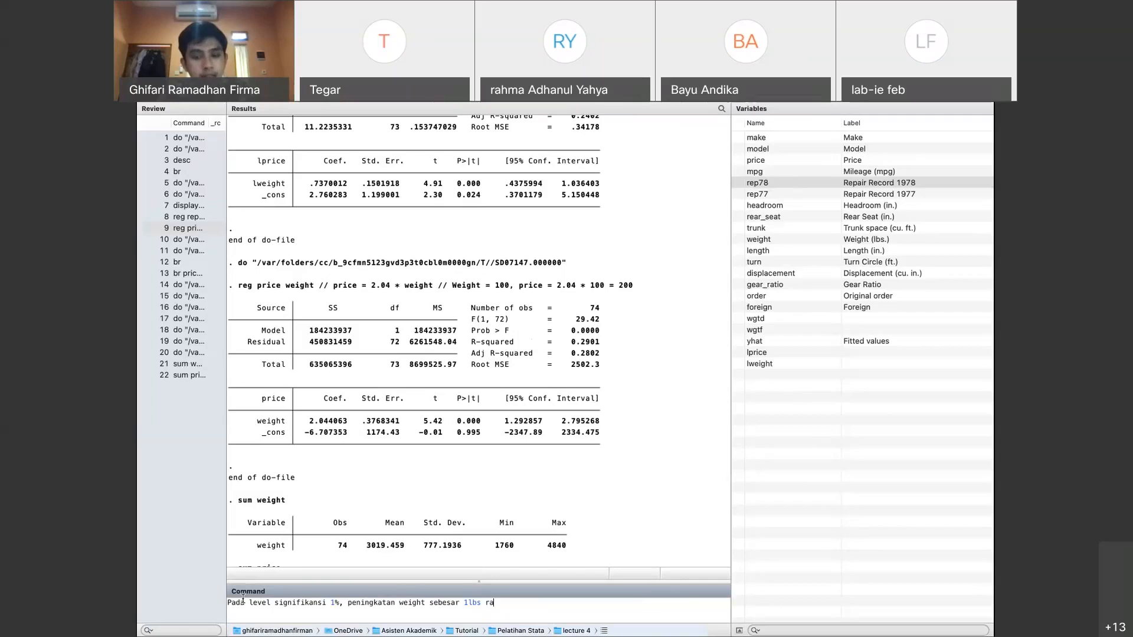
text(ta-rata )
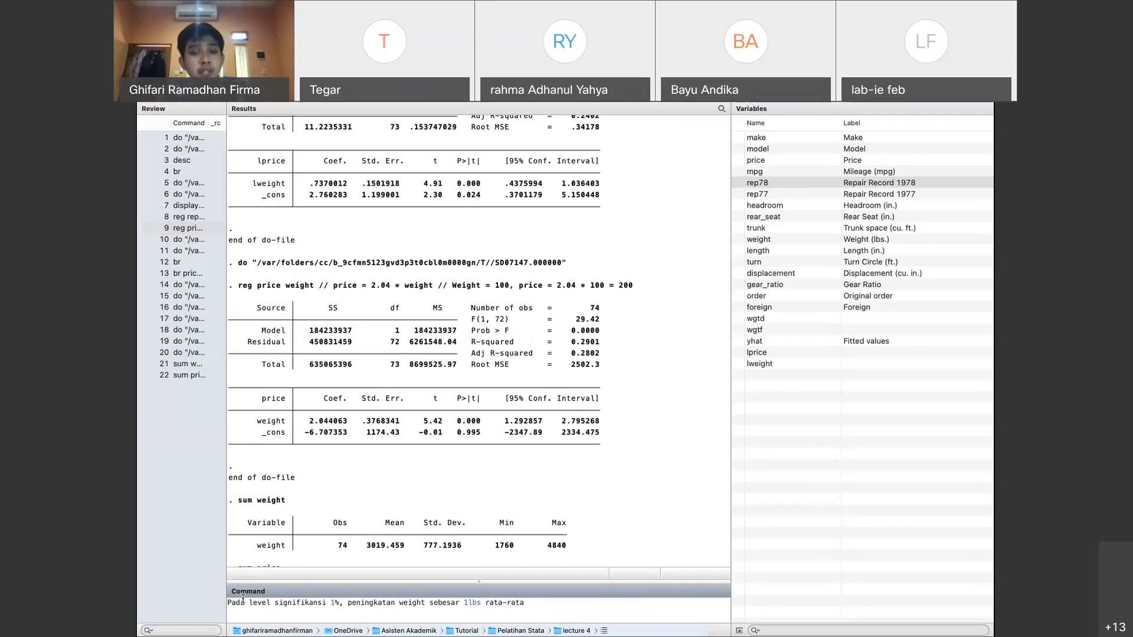
text(akan meningkatkan price m)
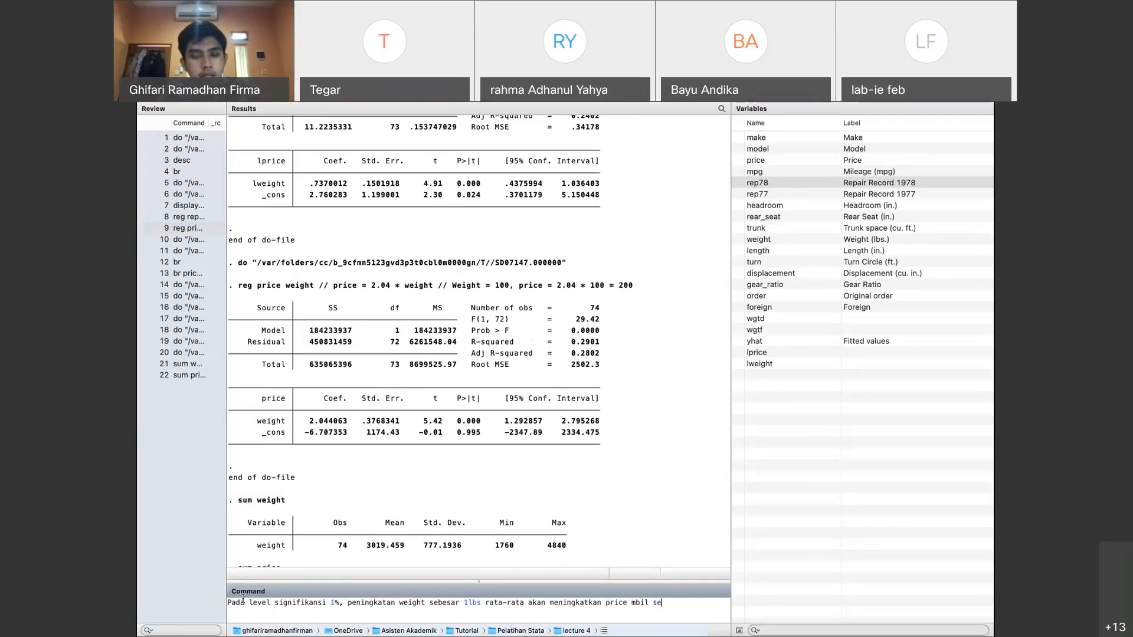
text(obil sebesar 2.04 dollar, ceters)
key(BackSpace)
text(is paribus)
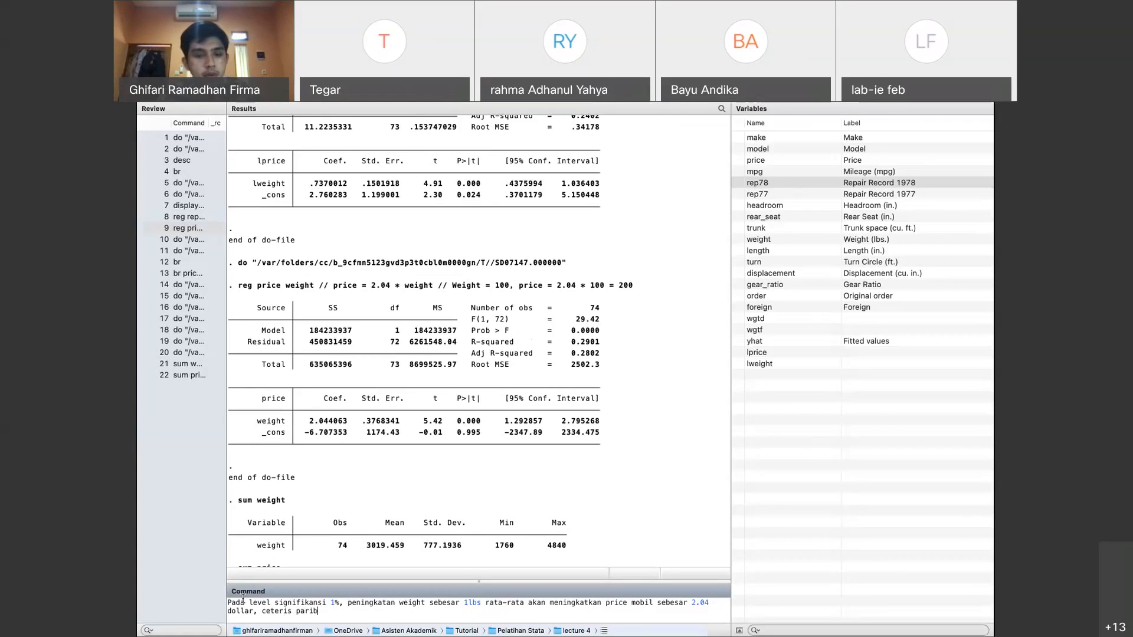
key(Return)
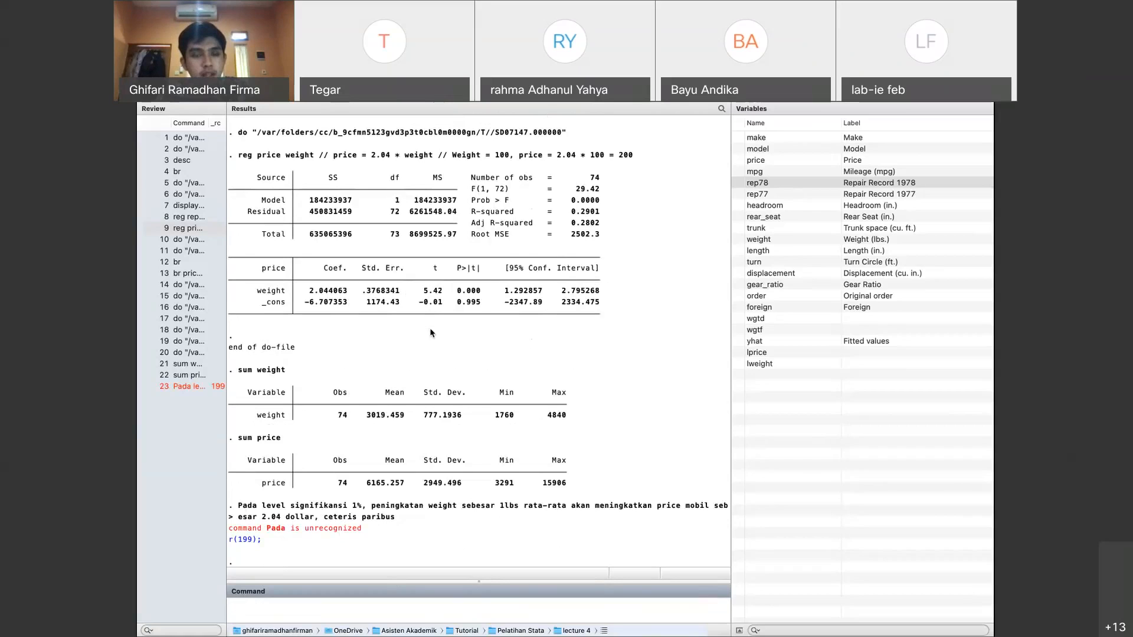
Return to the do-file and rerun the reg lprice lweight line in the log-form section
key(super+Tab)
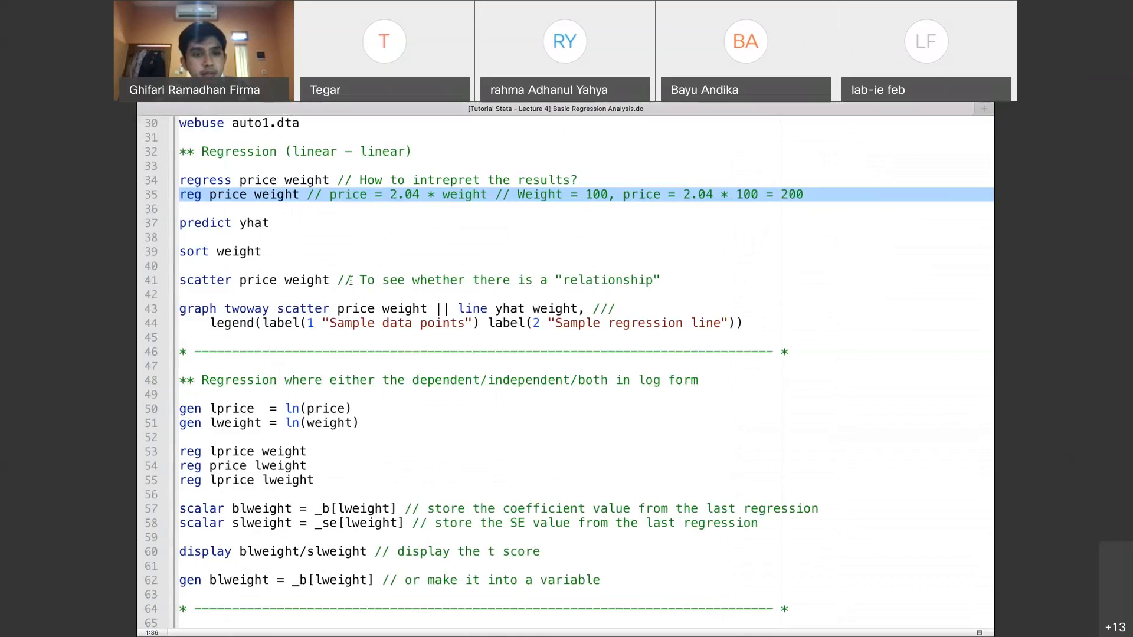
key(Down)
key(Down)
key(Down)
key(Down)
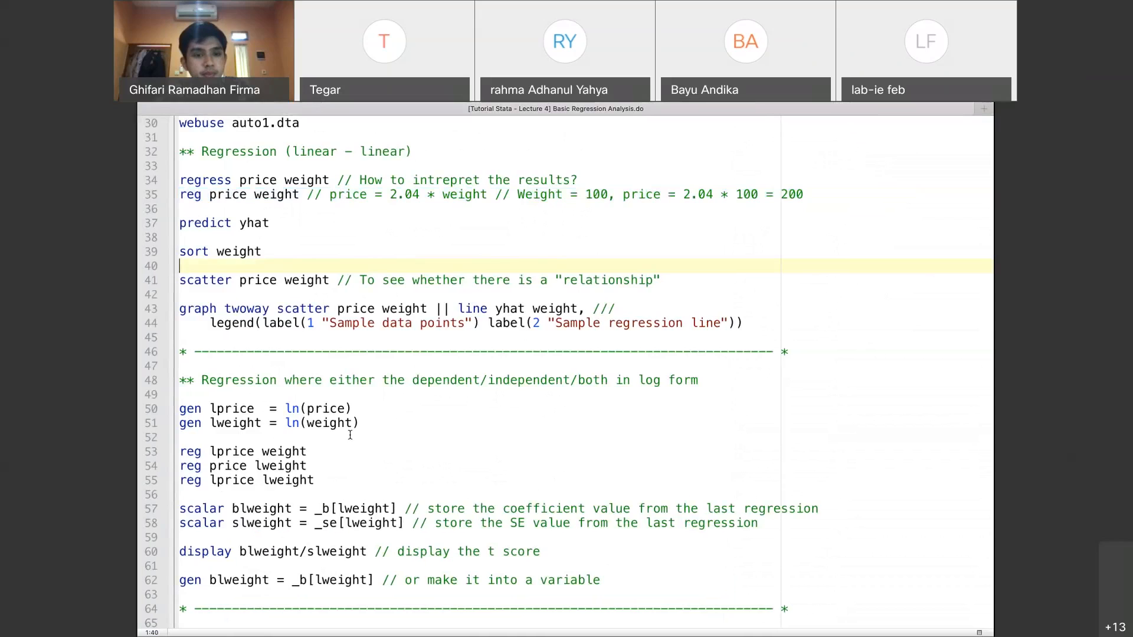
scroll(350, 435, down, 1)
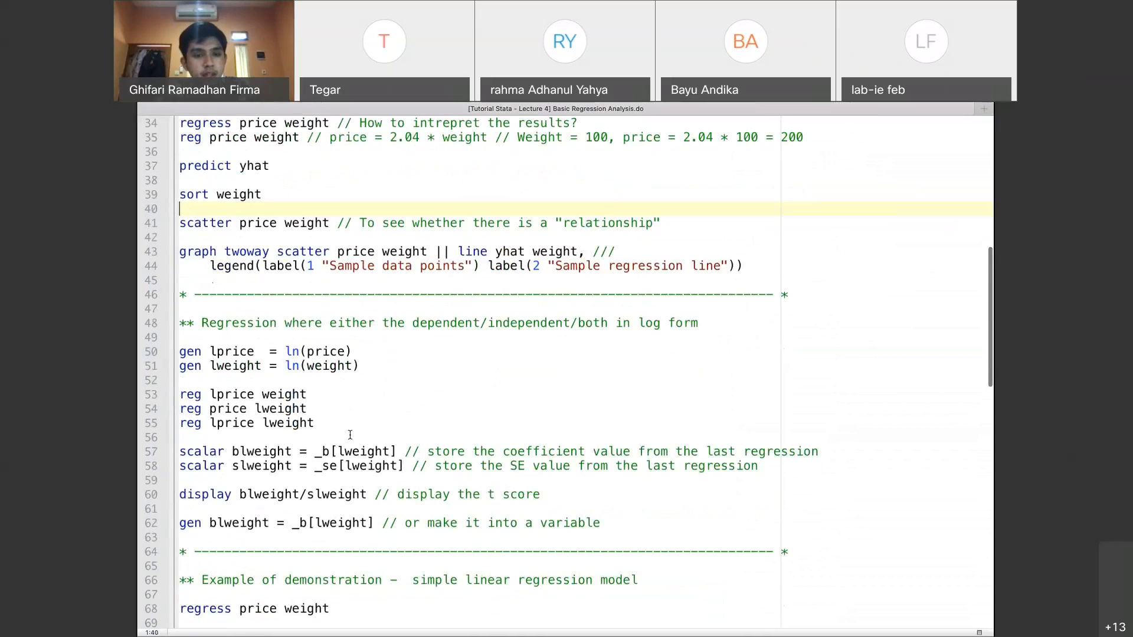
scroll(350, 435, down, 1)
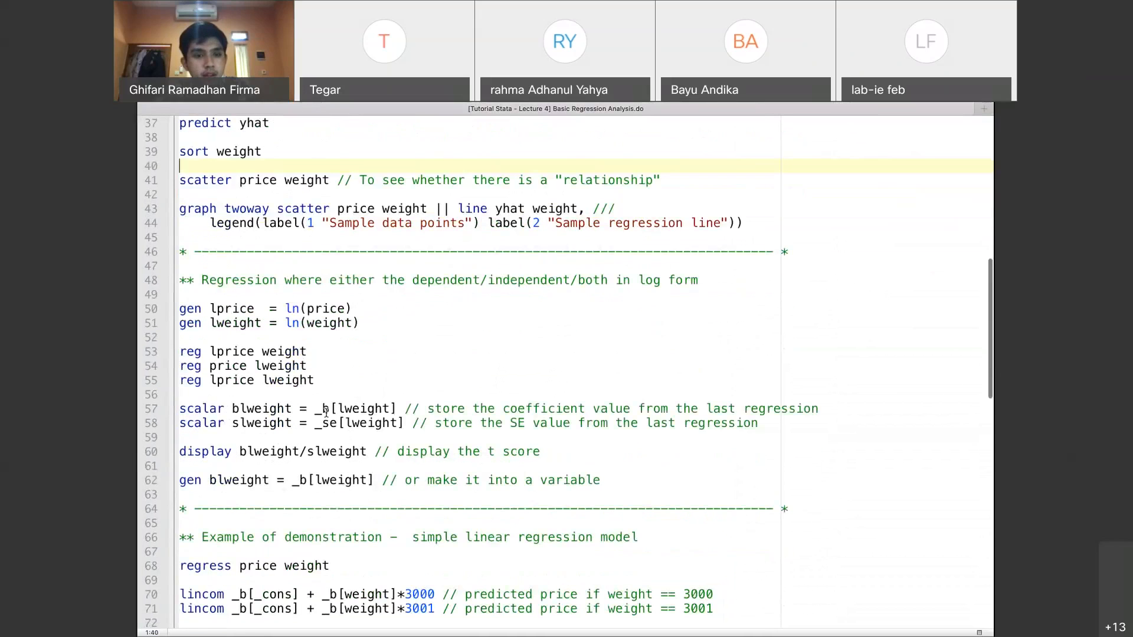
click(342, 383)
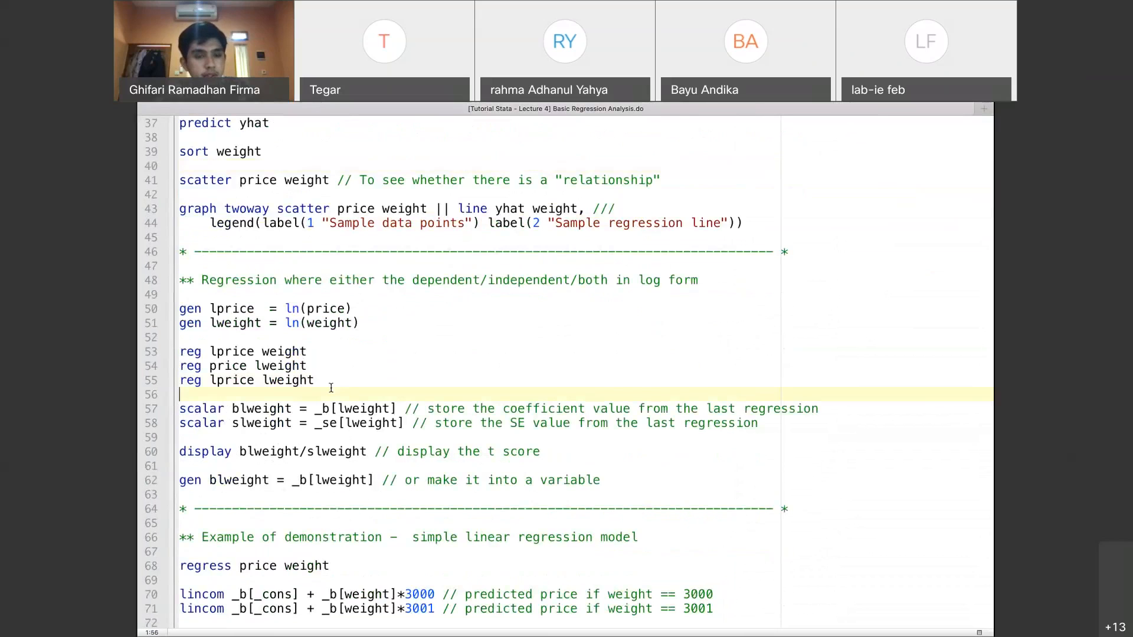
double_click(342, 380)
triple_click(342, 380)
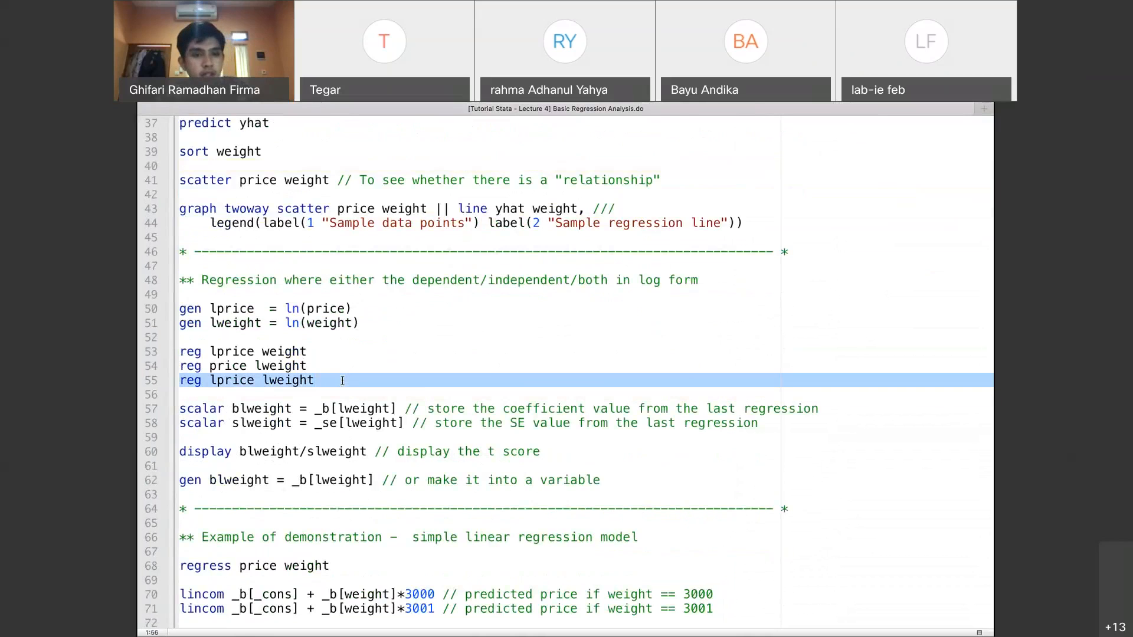
click(346, 420)
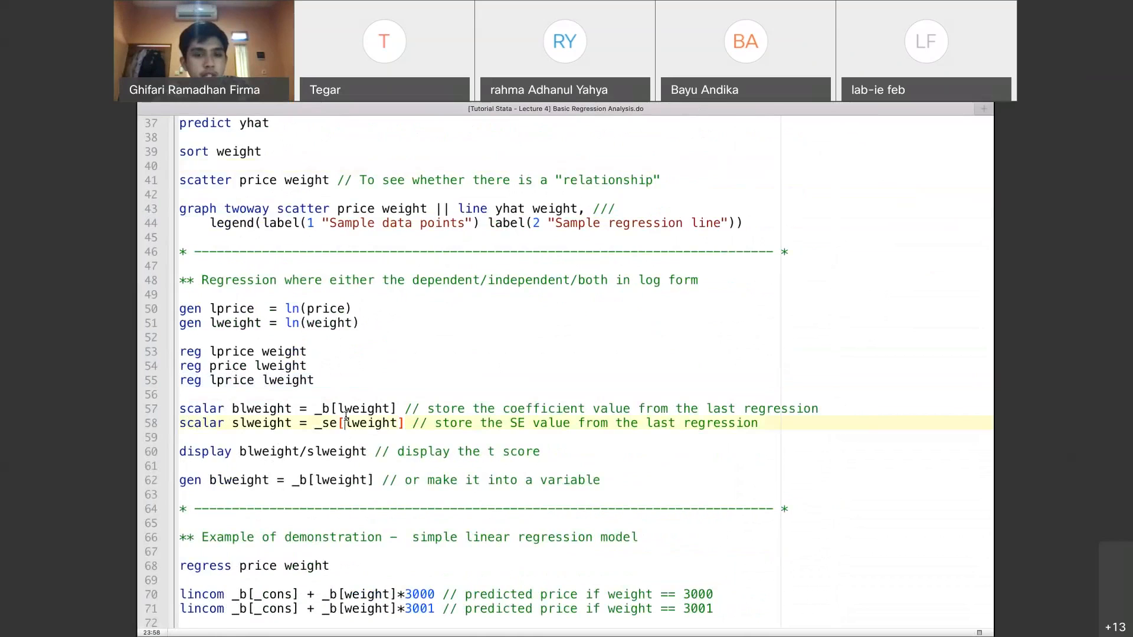
scroll(380, 426, down, 1)
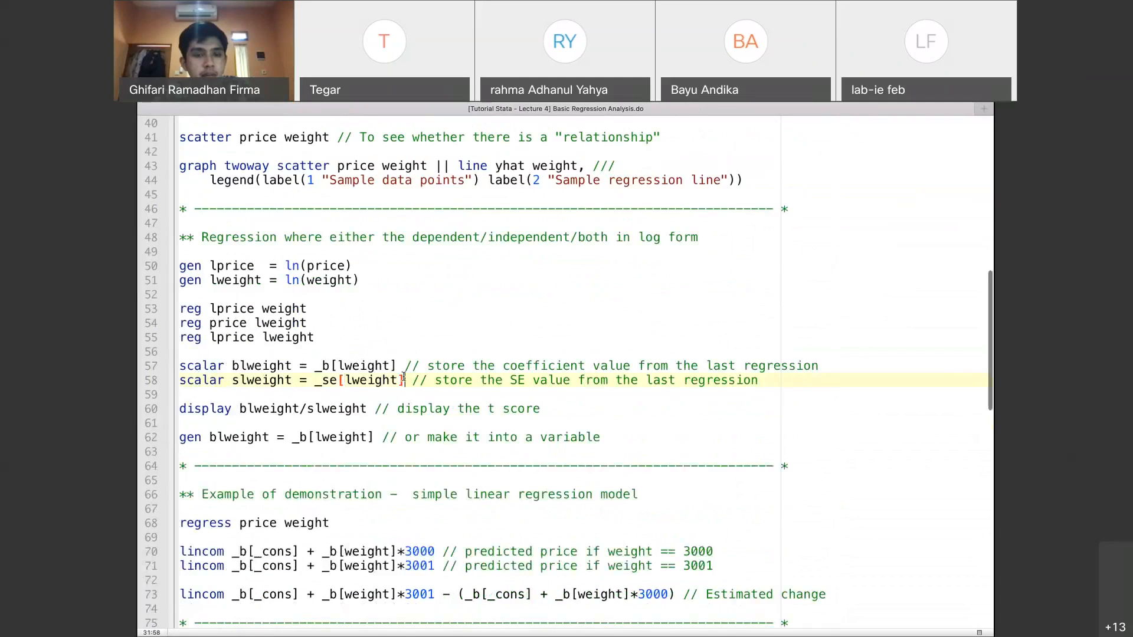
click(361, 367)
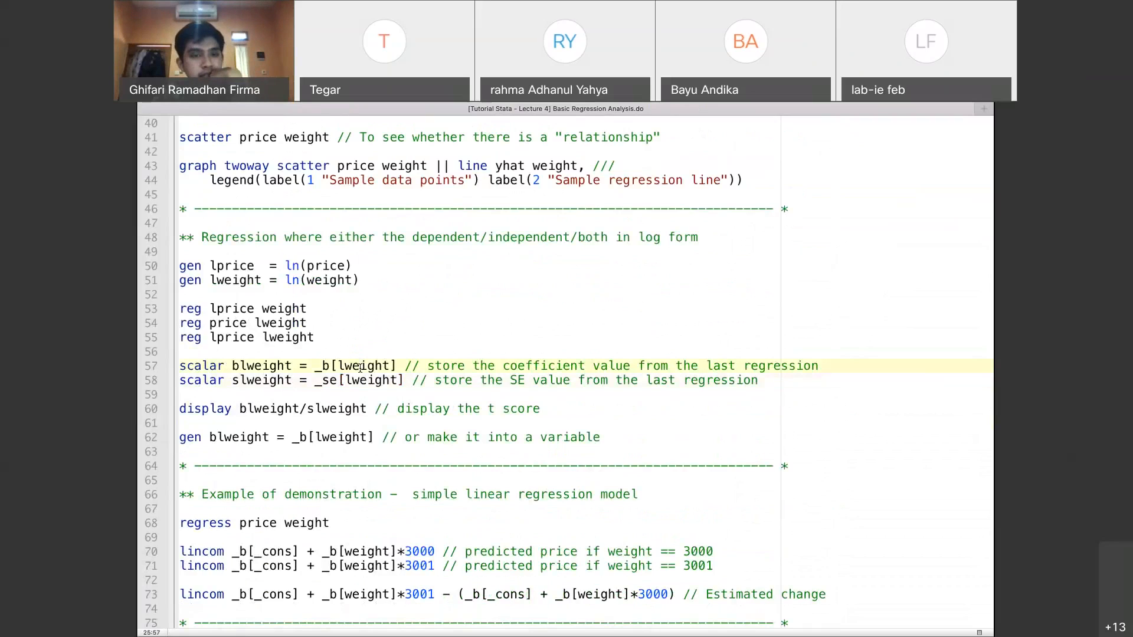
click(240, 338)
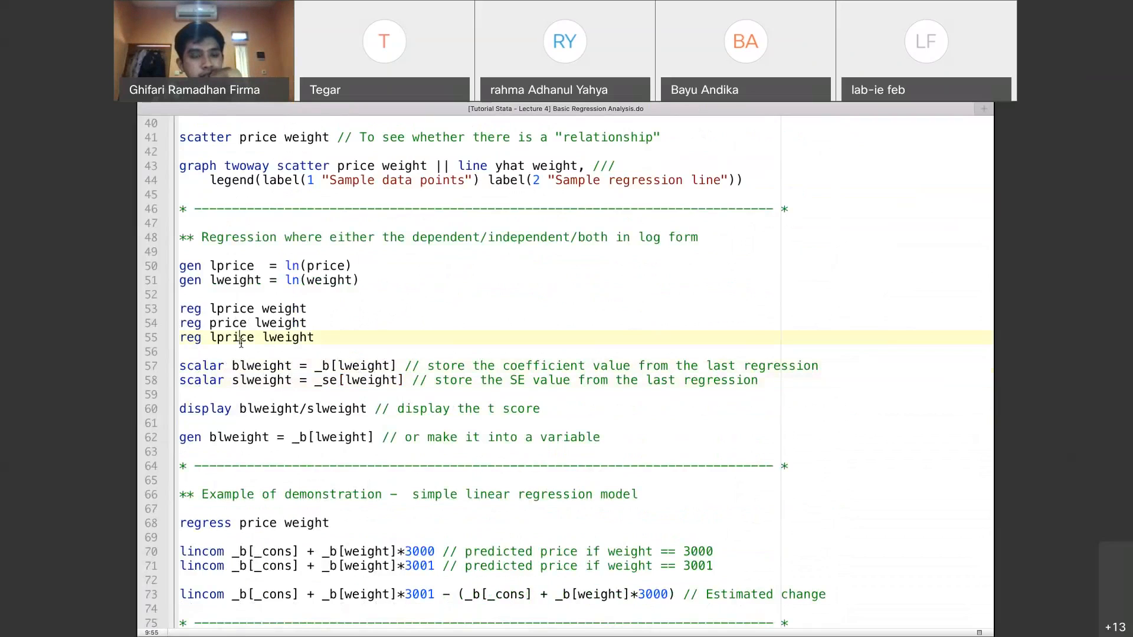
key(super+shift+d)
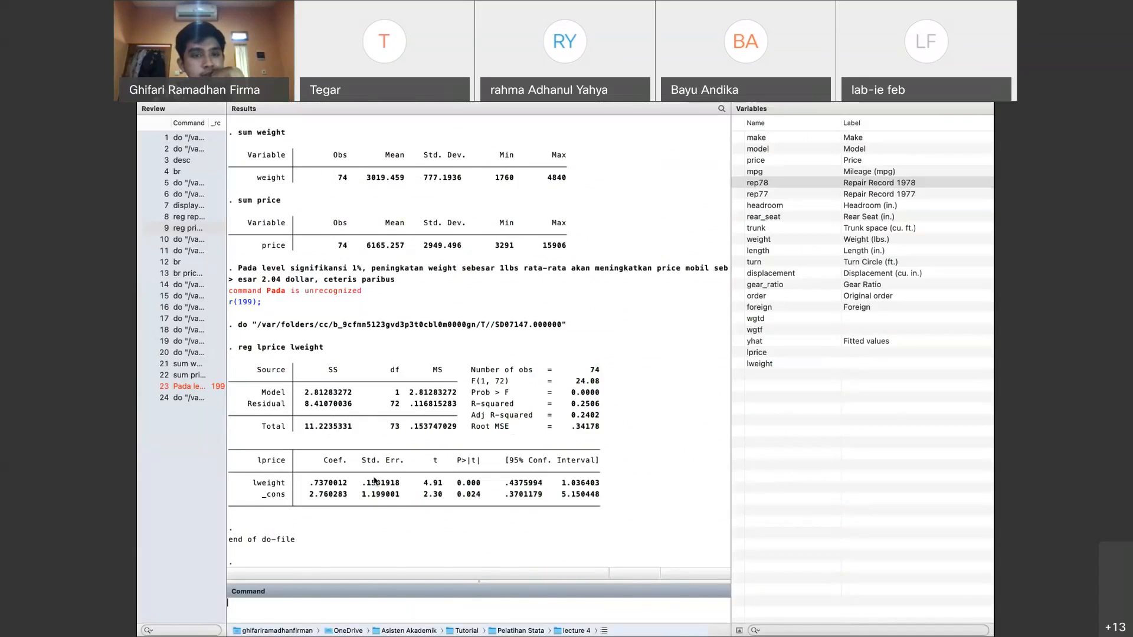
Return to the do-file and examine how scalars blweight and slweight are defined from _b[lweight] and _se[lweight]
key(super+9)
click(329, 366)
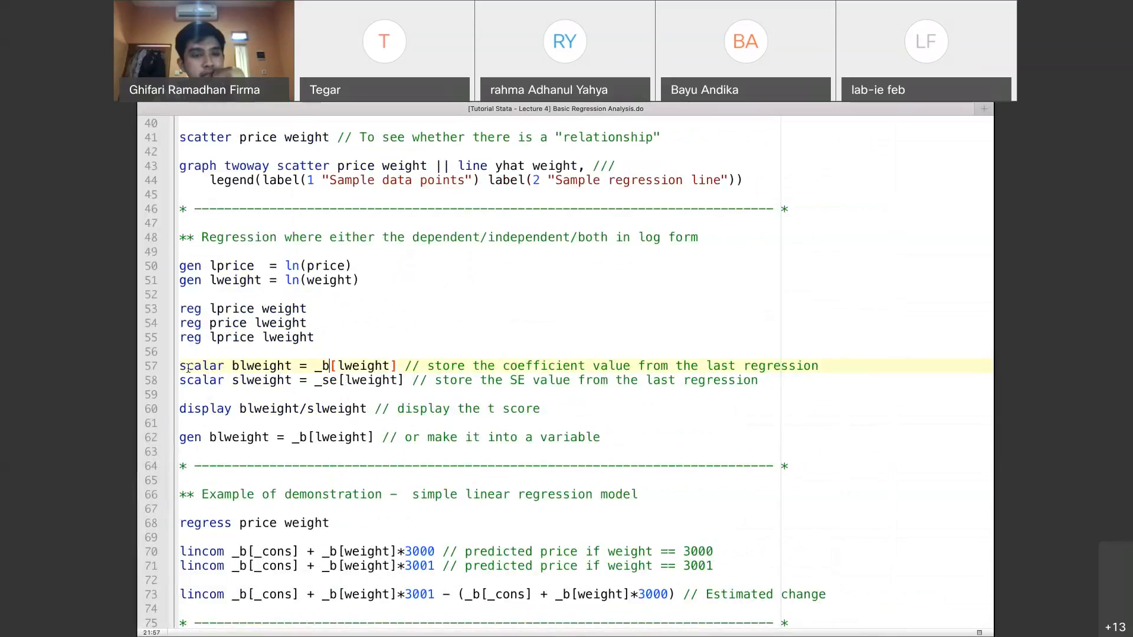
drag(181, 366, 292, 368)
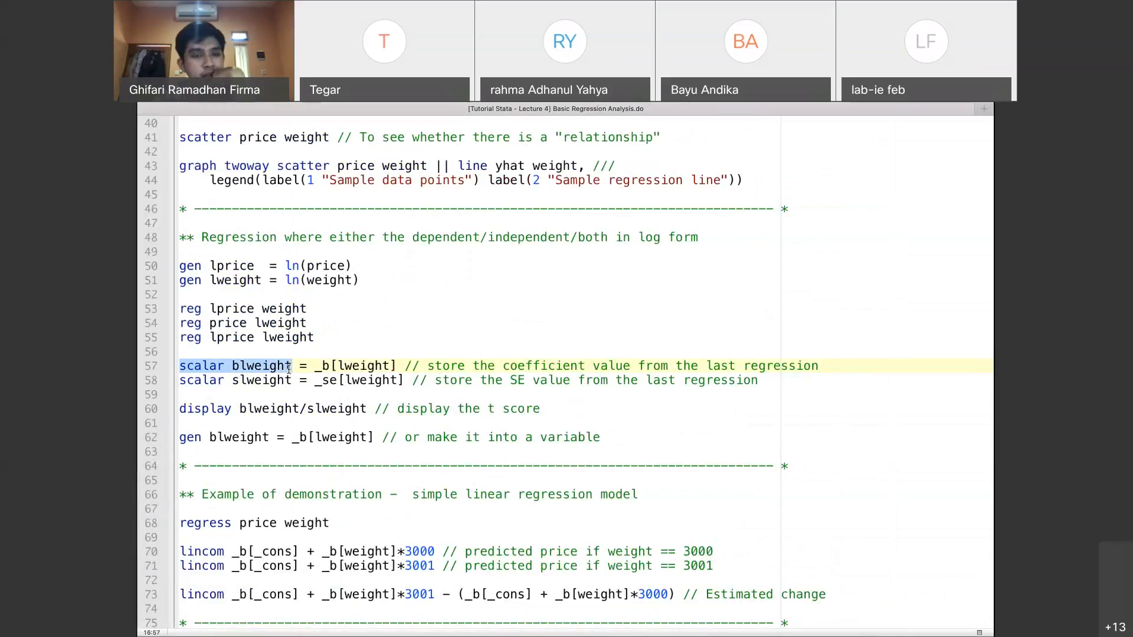
click(327, 367)
double_click(327, 367)
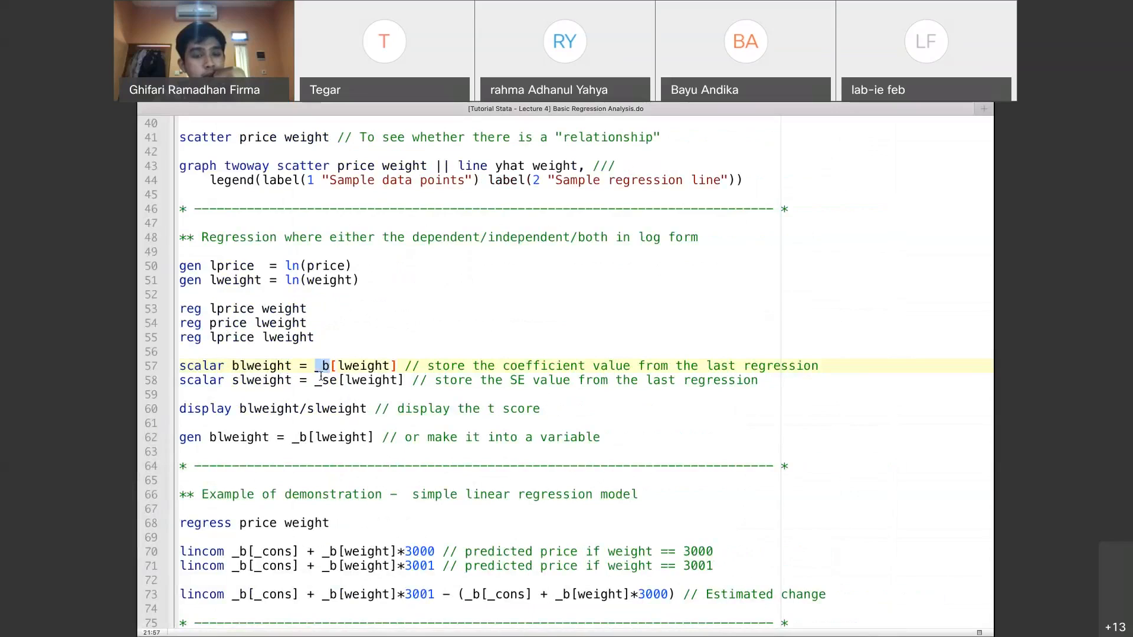
click(322, 366)
double_click(326, 366)
drag(345, 367, 376, 366)
drag(308, 387, 338, 387)
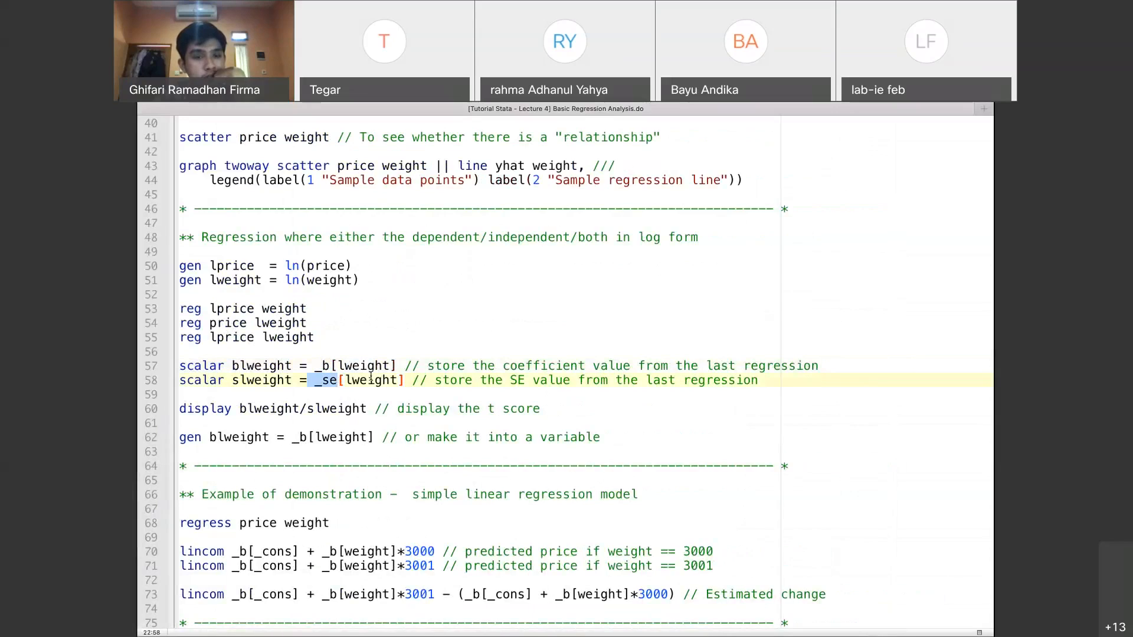
Run the two do-file lines that store _b[lweight] as scalar blweight and _se[lweight] as scalar slweight
double_click(243, 368)
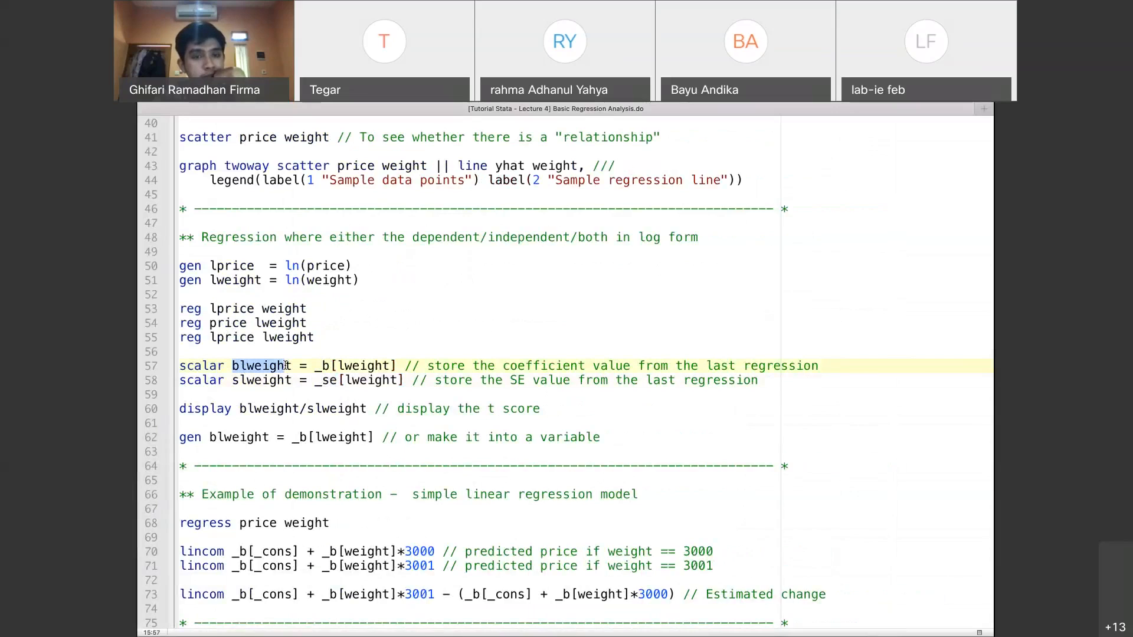
drag(412, 383, 164, 369)
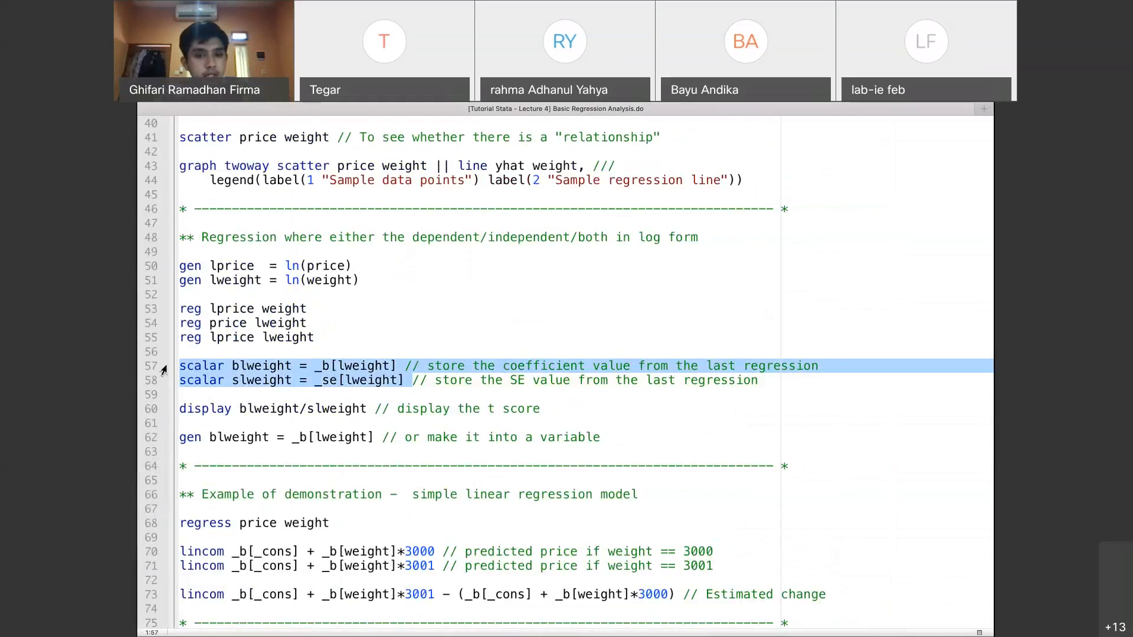
key(super+shift+d)
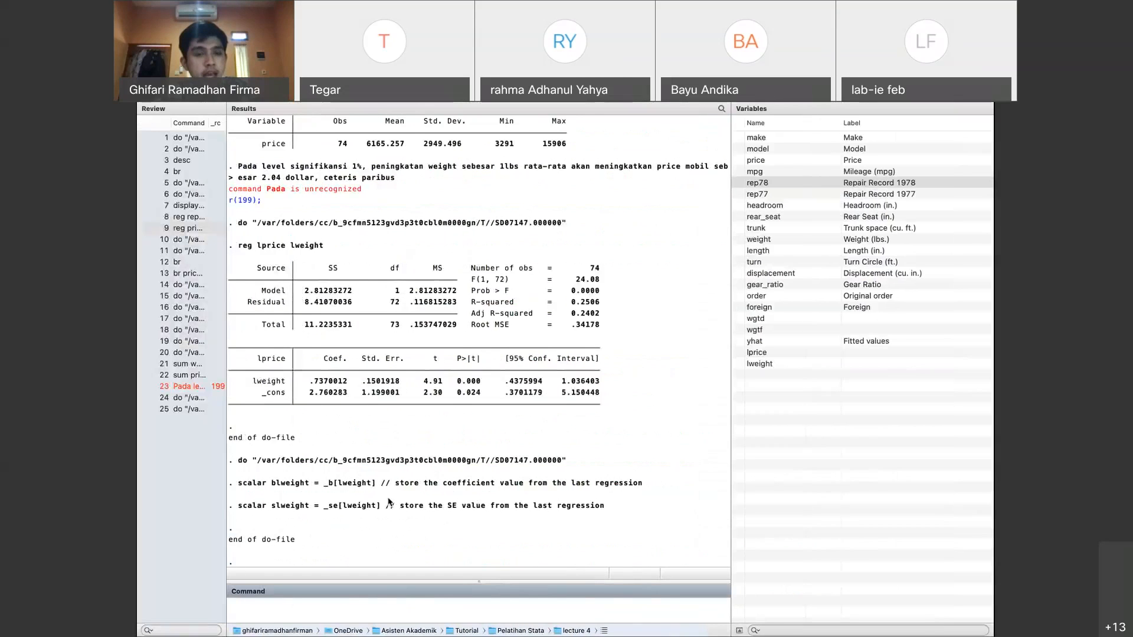
Return to the do-file and run display blweight/slweight to show the t score of lweight
key(super+9)
double_click(335, 410)
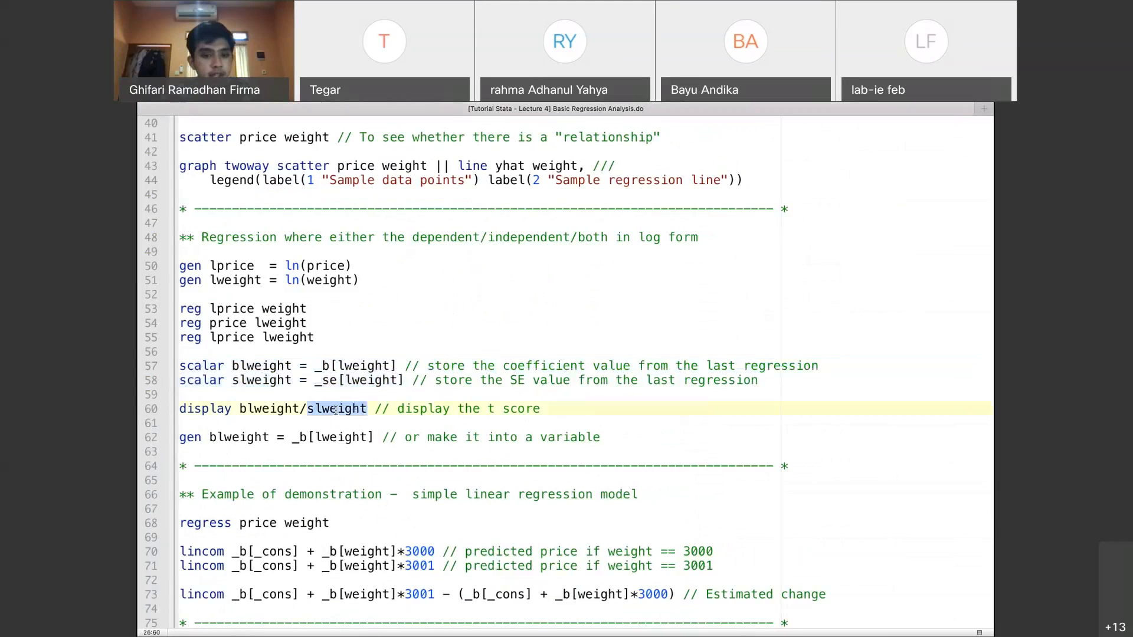
triple_click(335, 410)
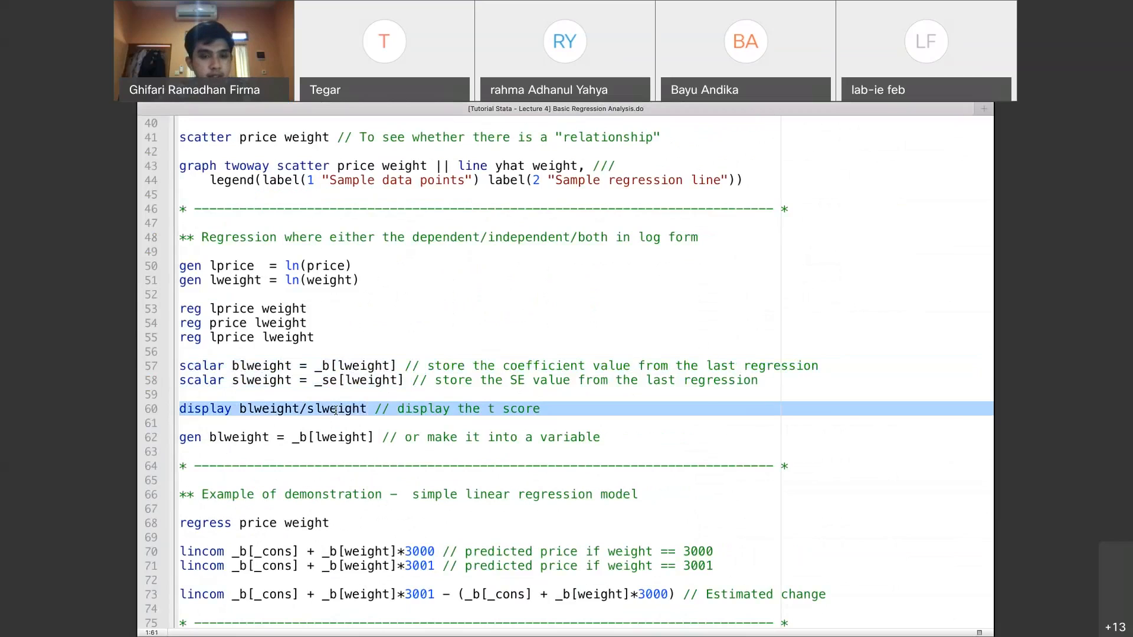
key(super+shift+d)
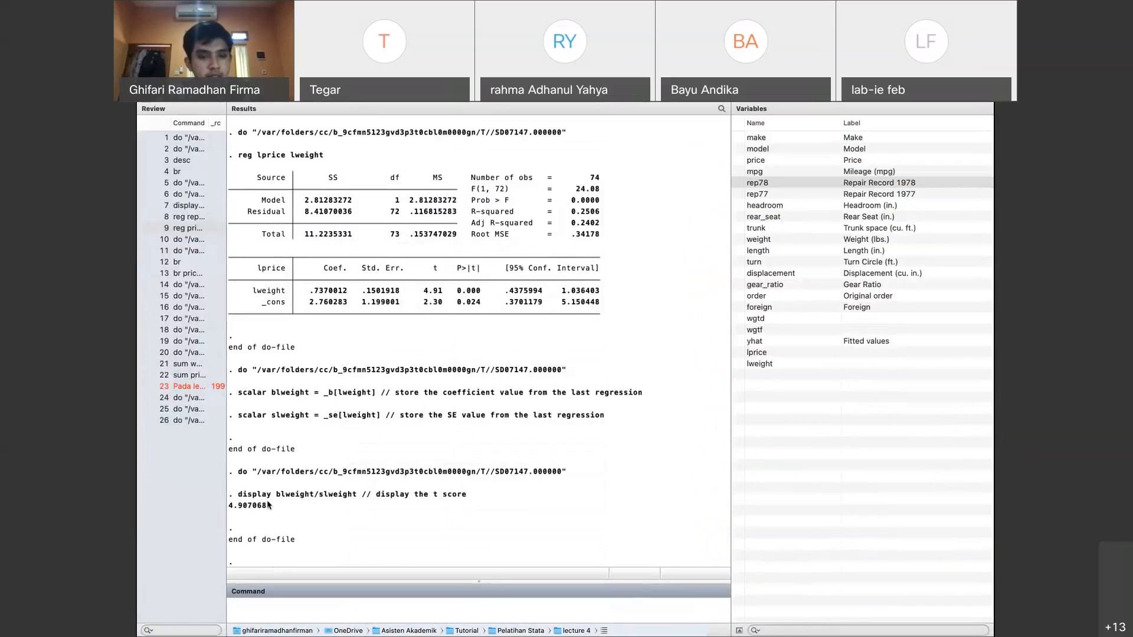
drag(276, 496, 312, 498)
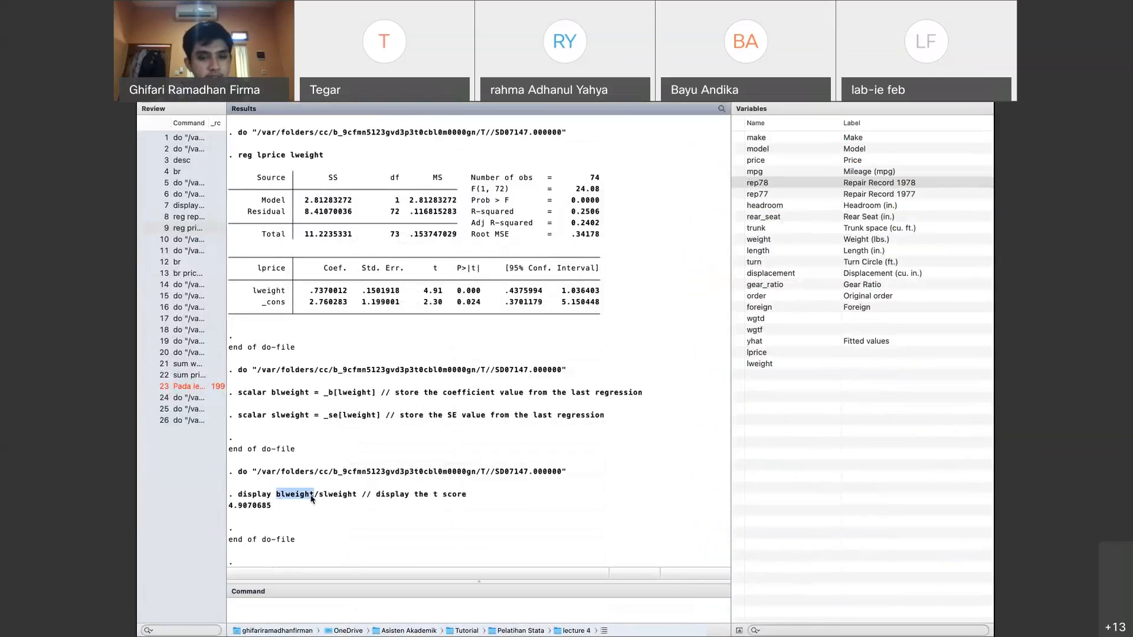
click(313, 500)
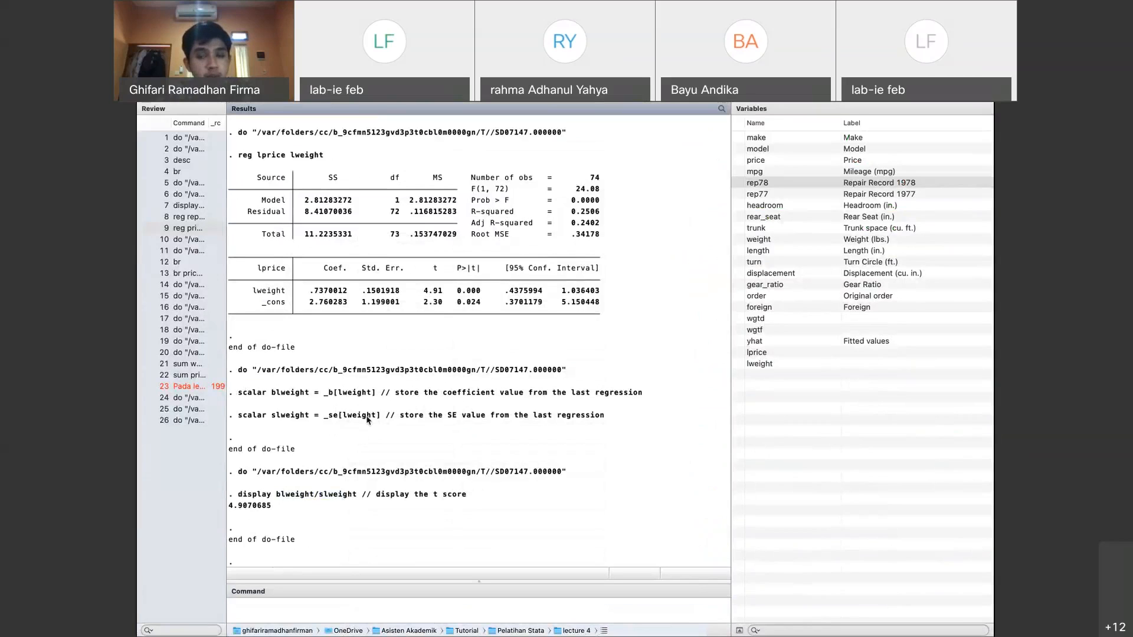
Add the comment "// harus dilakukan setelah regresi dilakukan juga" after predict yhat in the do-file
key(super+9)
click(207, 367)
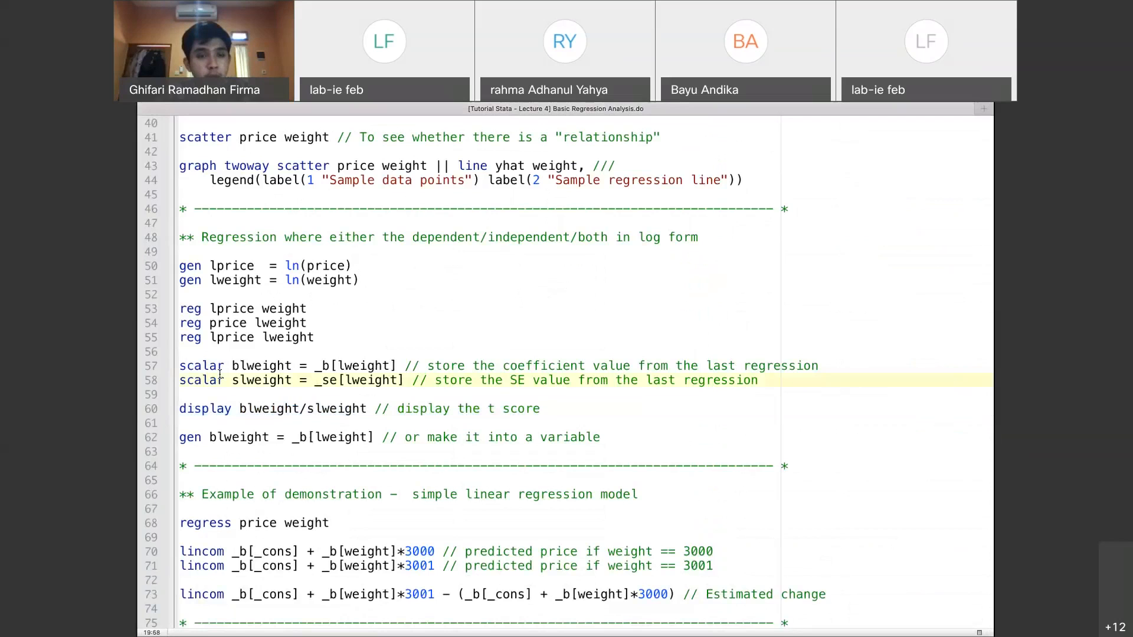
scroll(206, 368, up, 3)
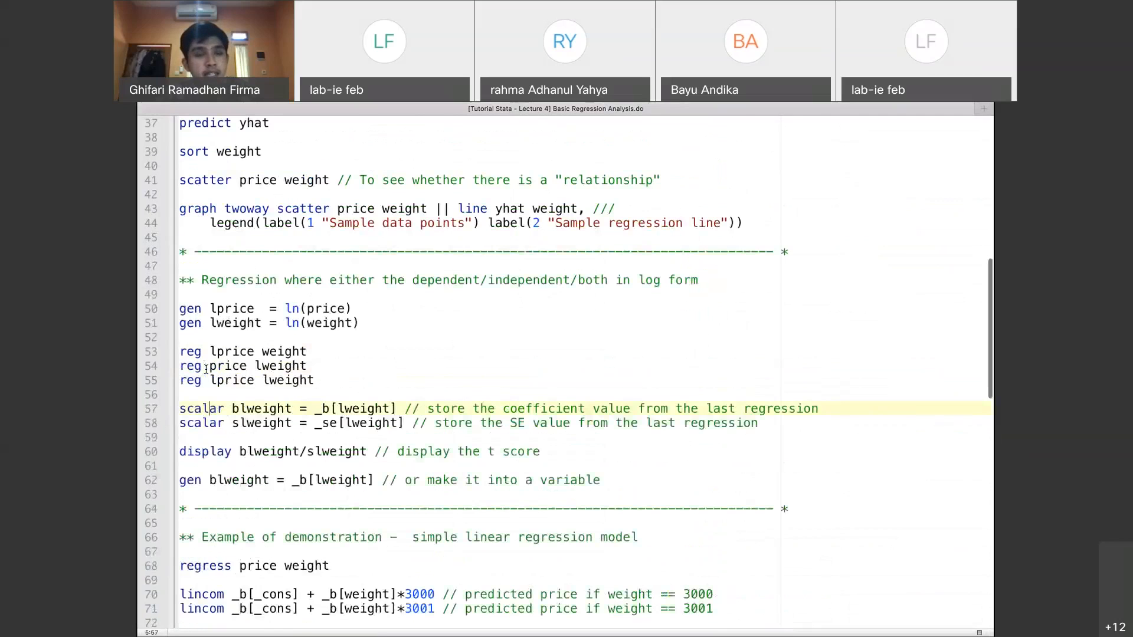
scroll(206, 369, up, 2)
click(231, 152)
click(278, 152)
text(// )
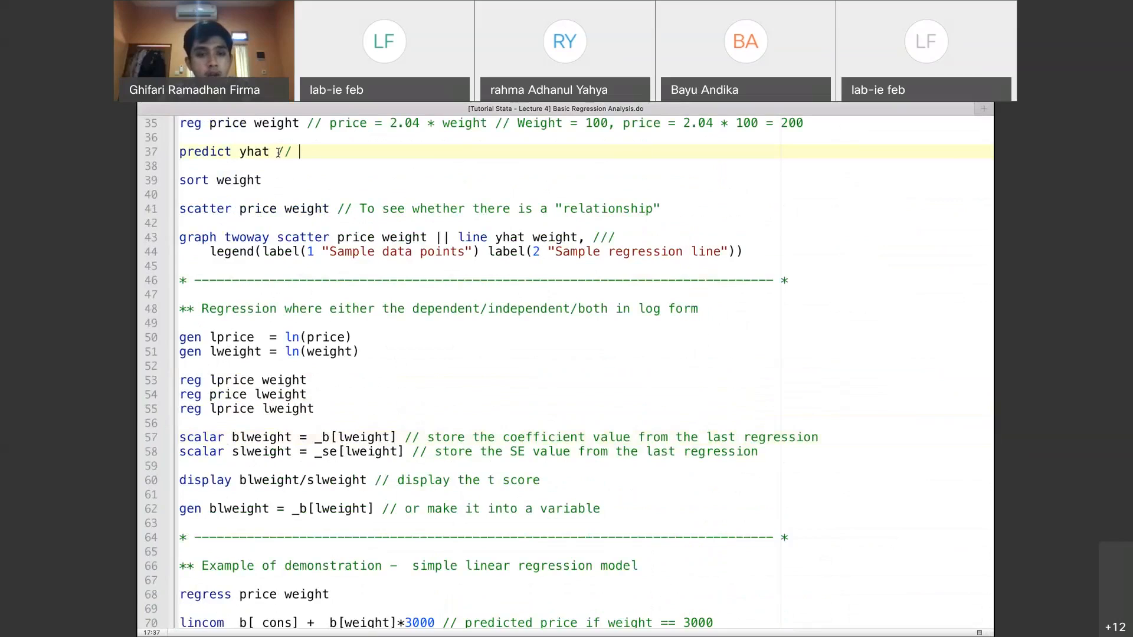
text(harus dilakukan)
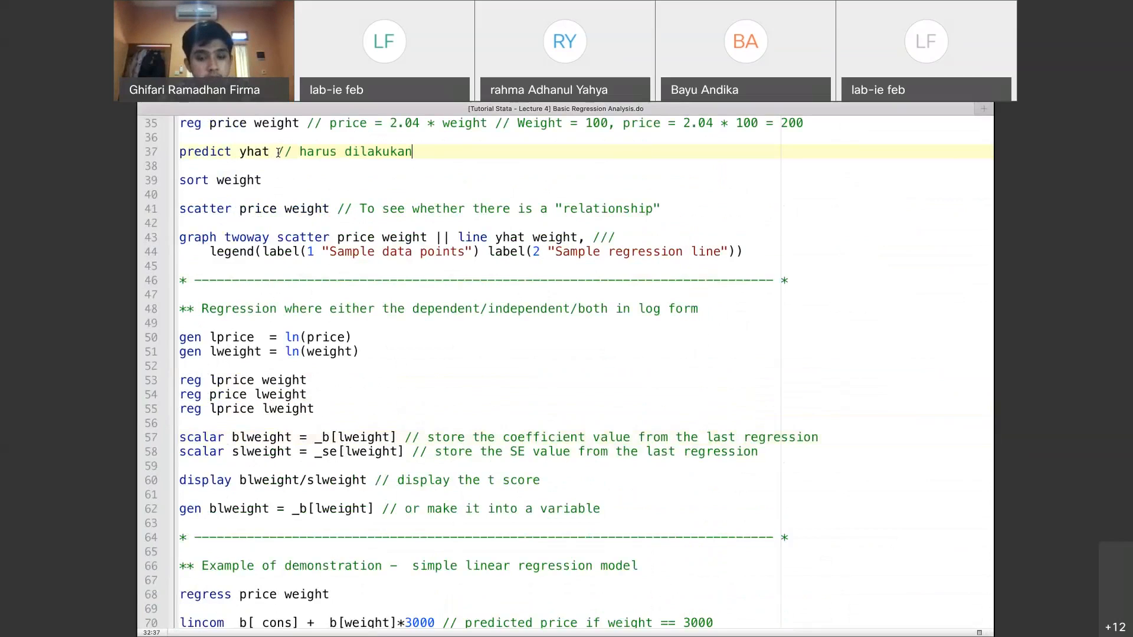
text( setelah reg)
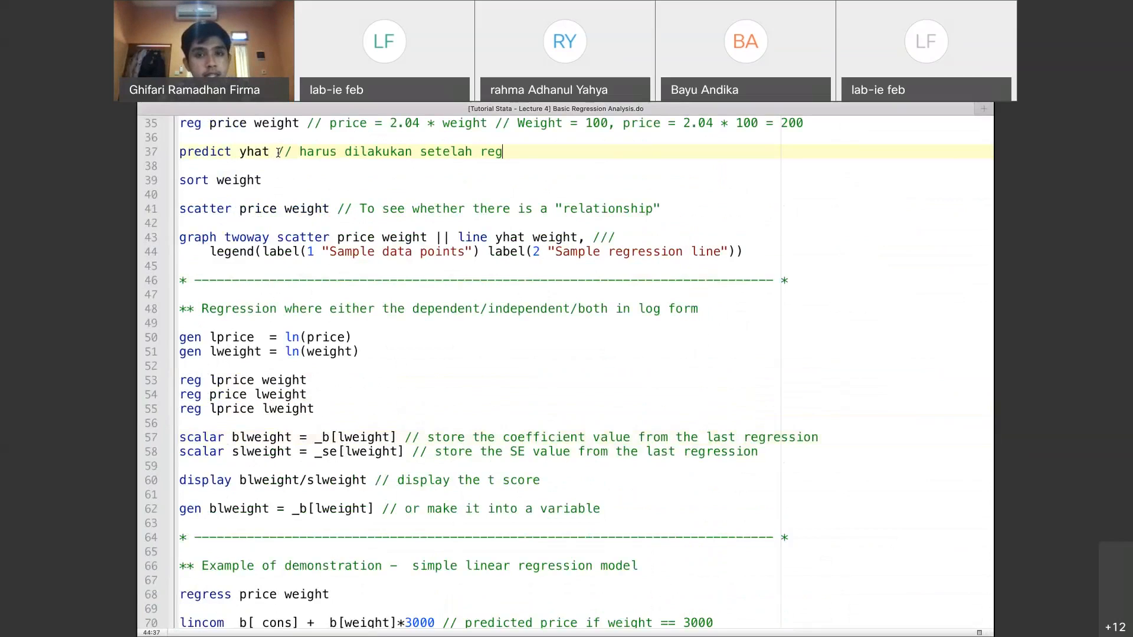
text(resi dilaku)
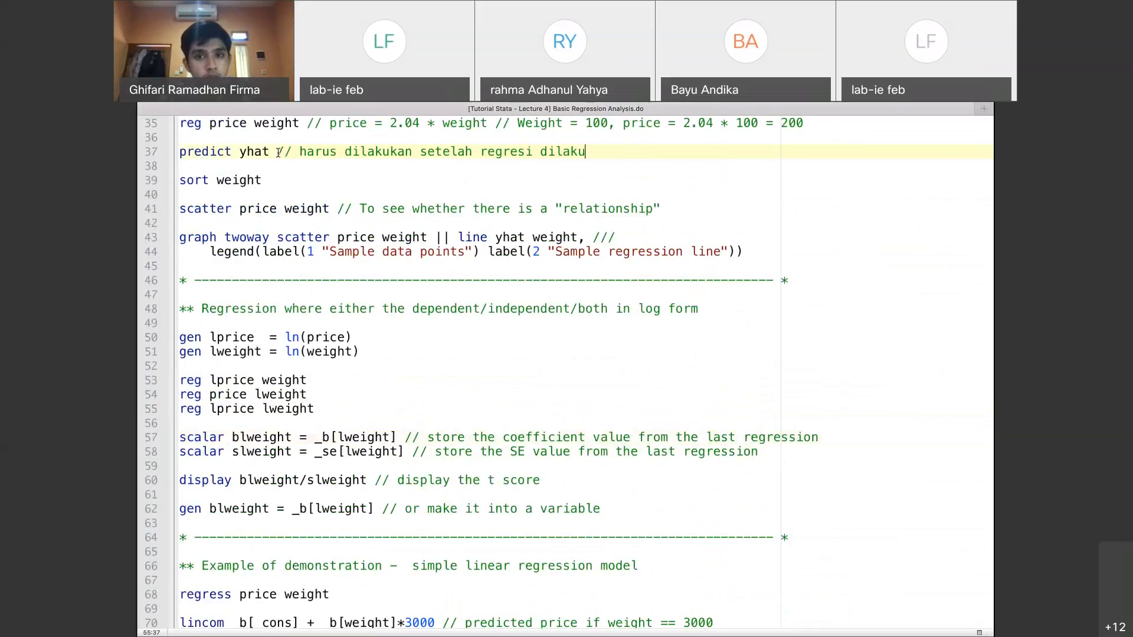
text(kan juga)
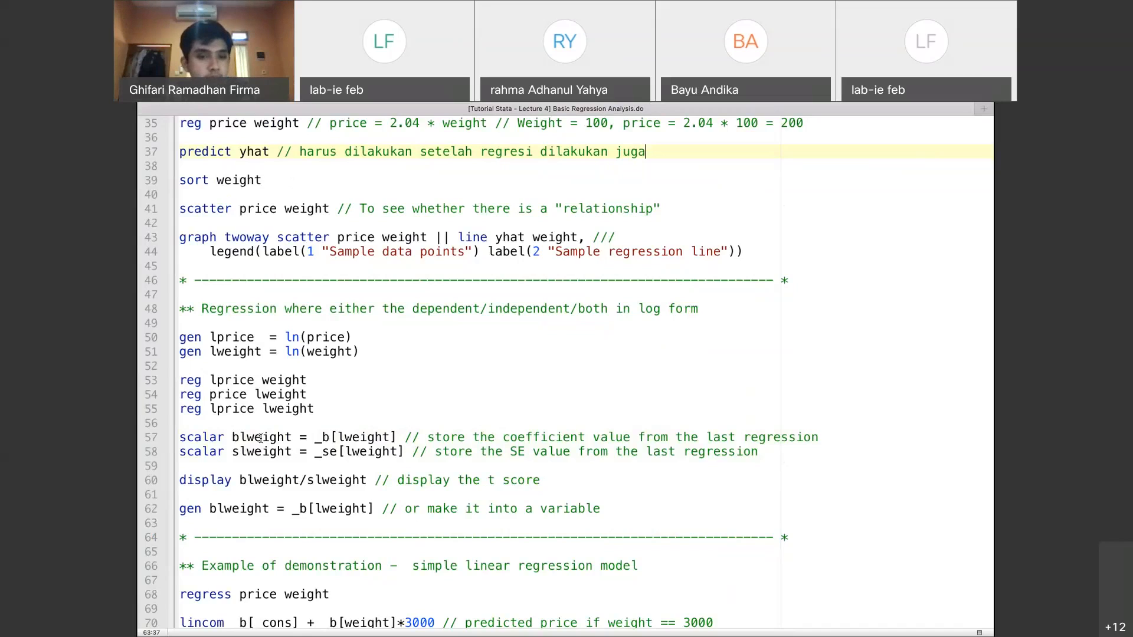
Run the gen blweight = _b[lweight] line in the log-form section to store the coefficient as a variable
scroll(260, 438, down, 3)
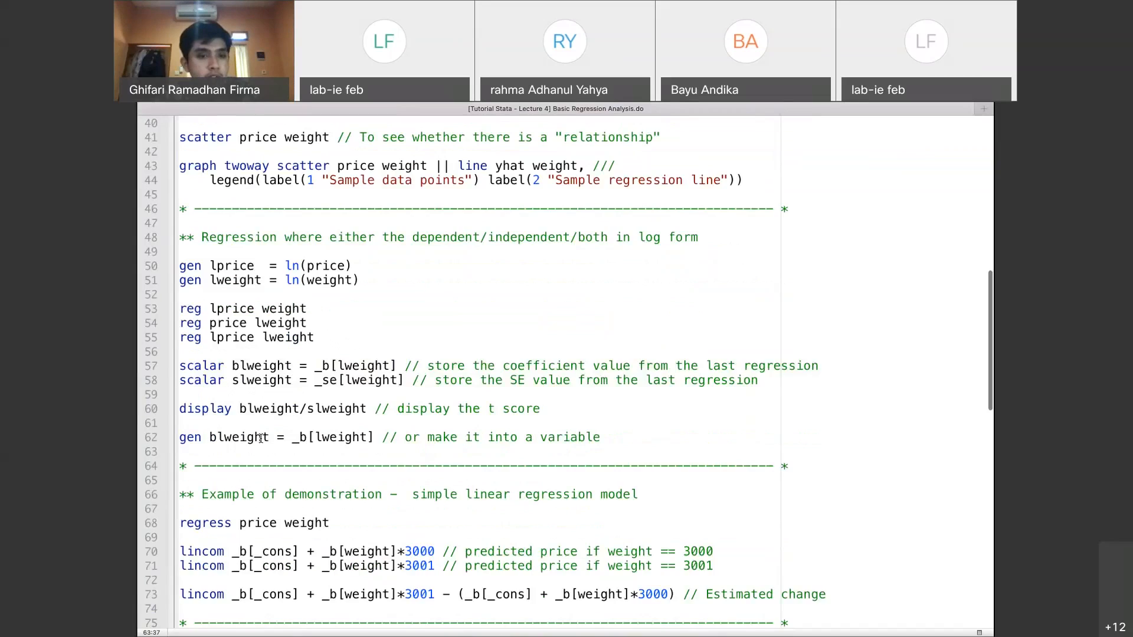
triple_click(273, 381)
double_click(290, 365)
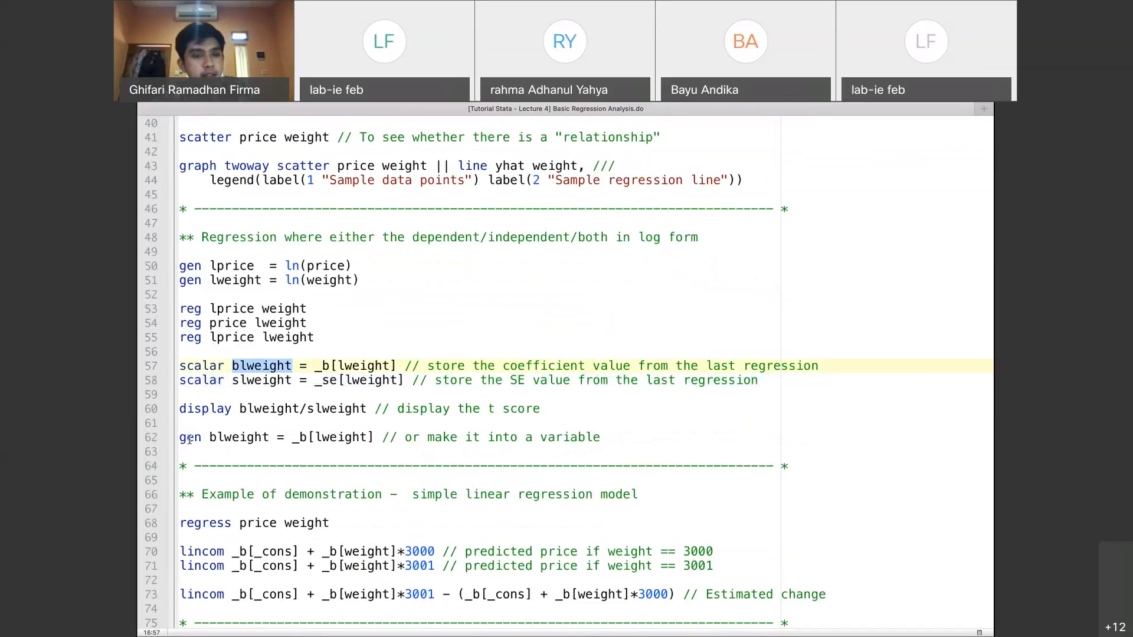
click(226, 438)
click(280, 438)
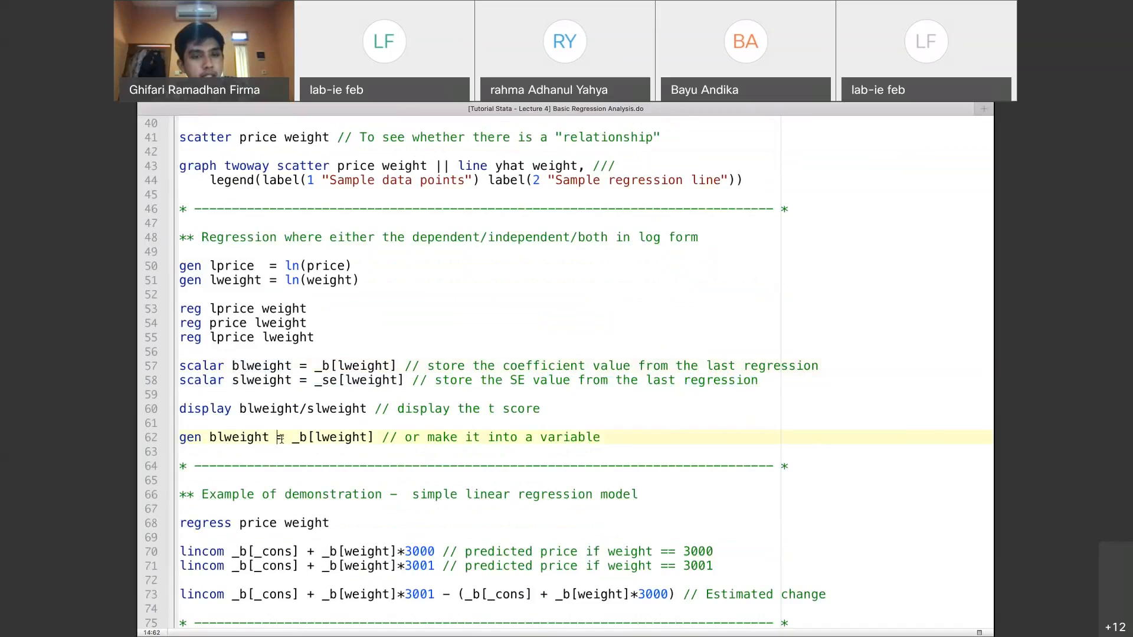
triple_click(323, 437)
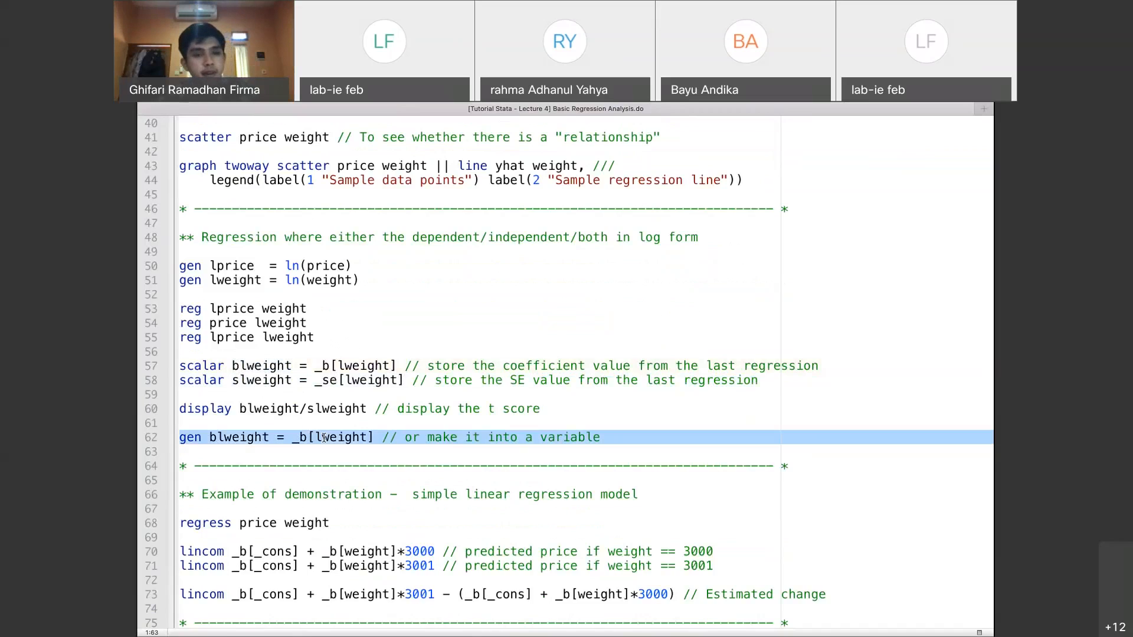
key(super+shift+d)
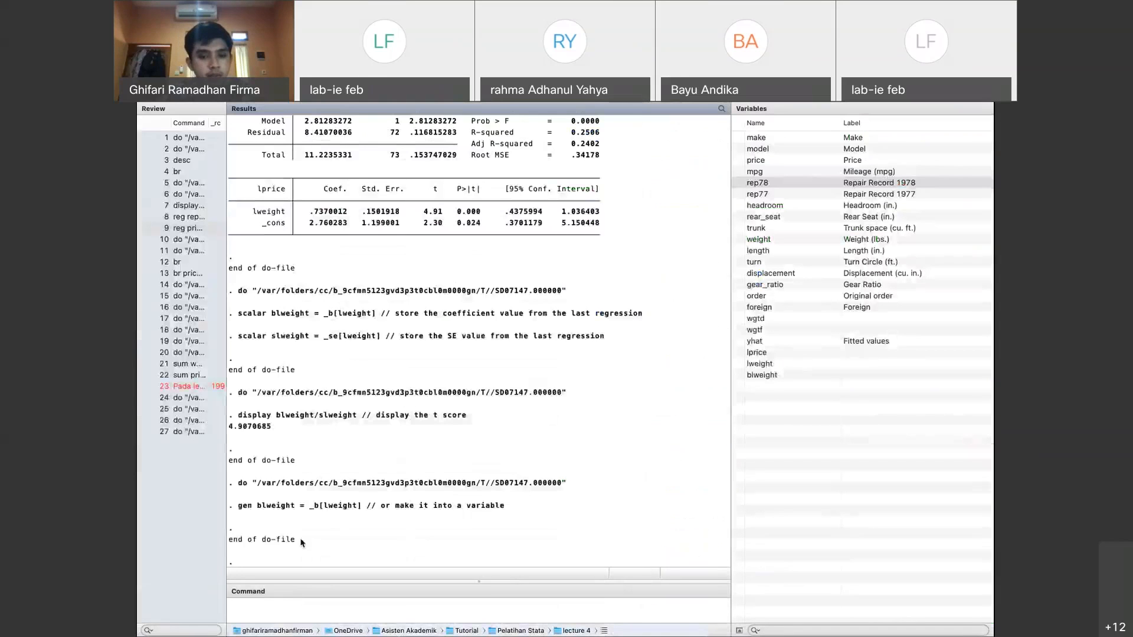
Tabulate the blweight variable including missing values with the command tab blweight, m
text(tab blweight, m)
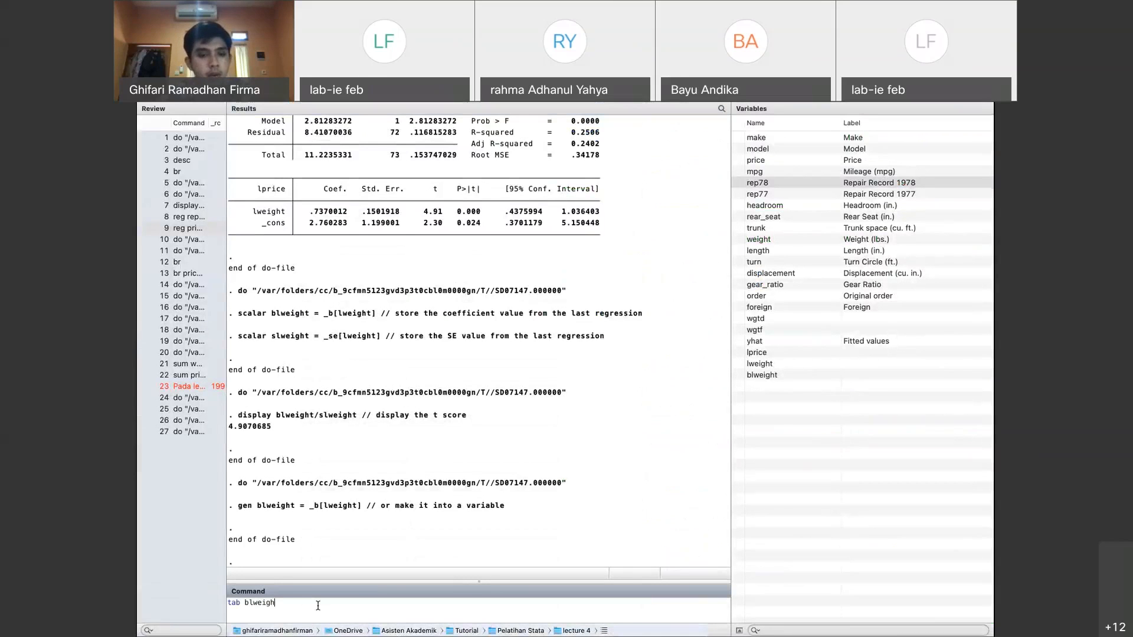
Tabulate blweight including missing values, and compare its value with the lweight coefficient in the regression output
key(Return)
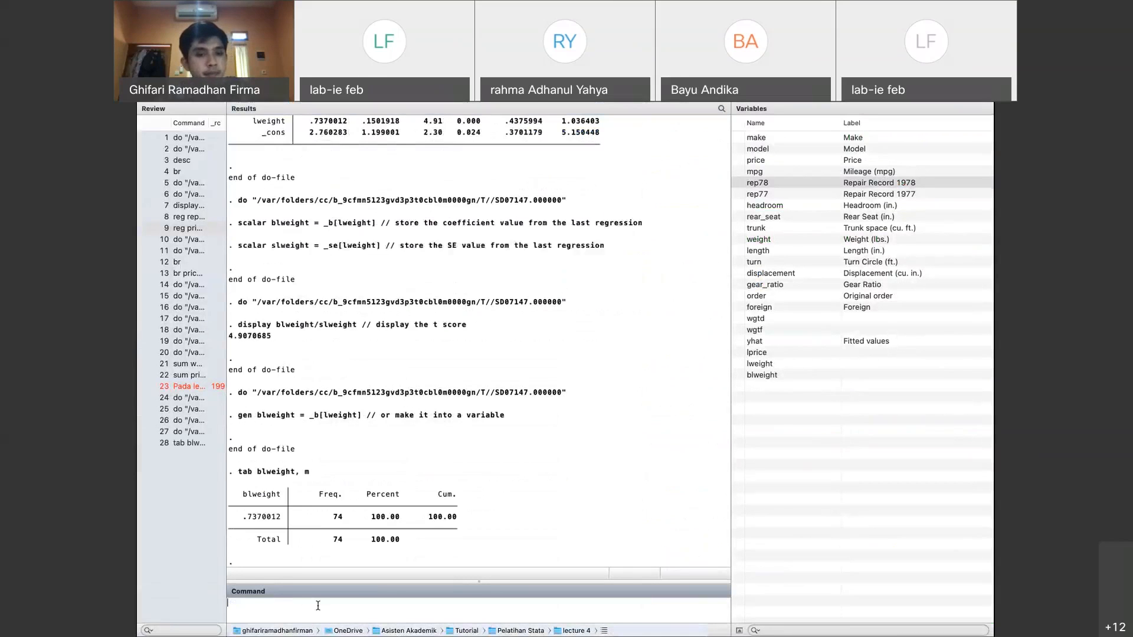
click(238, 522)
scroll(313, 222, up, 3)
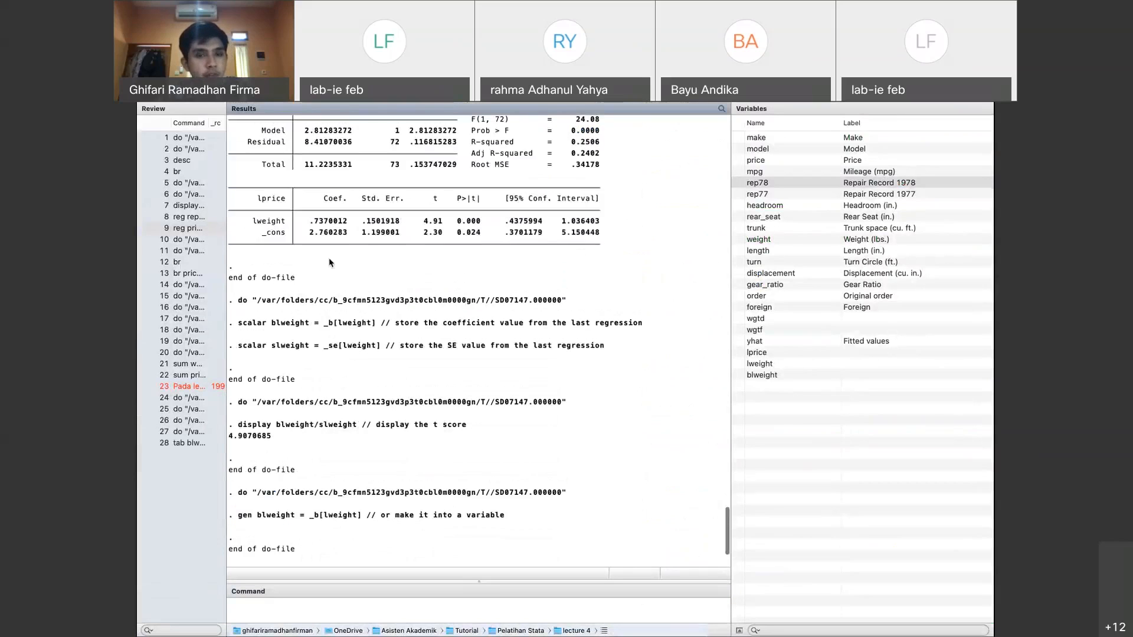
double_click(313, 222)
scroll(312, 418, down, 3)
drag(243, 517, 239, 517)
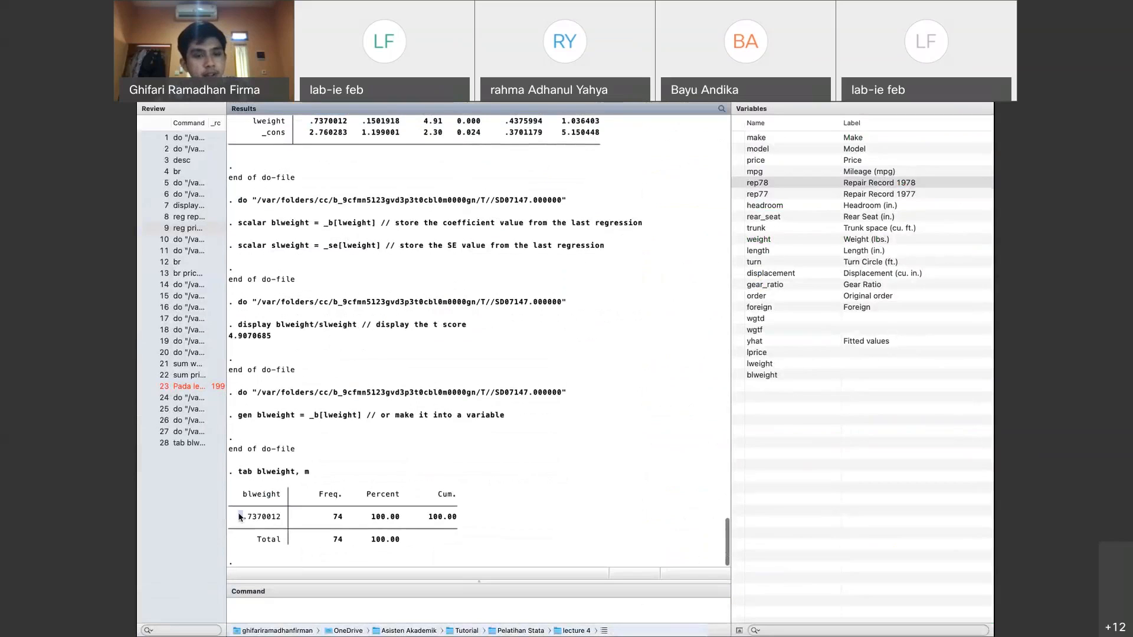
click(311, 518)
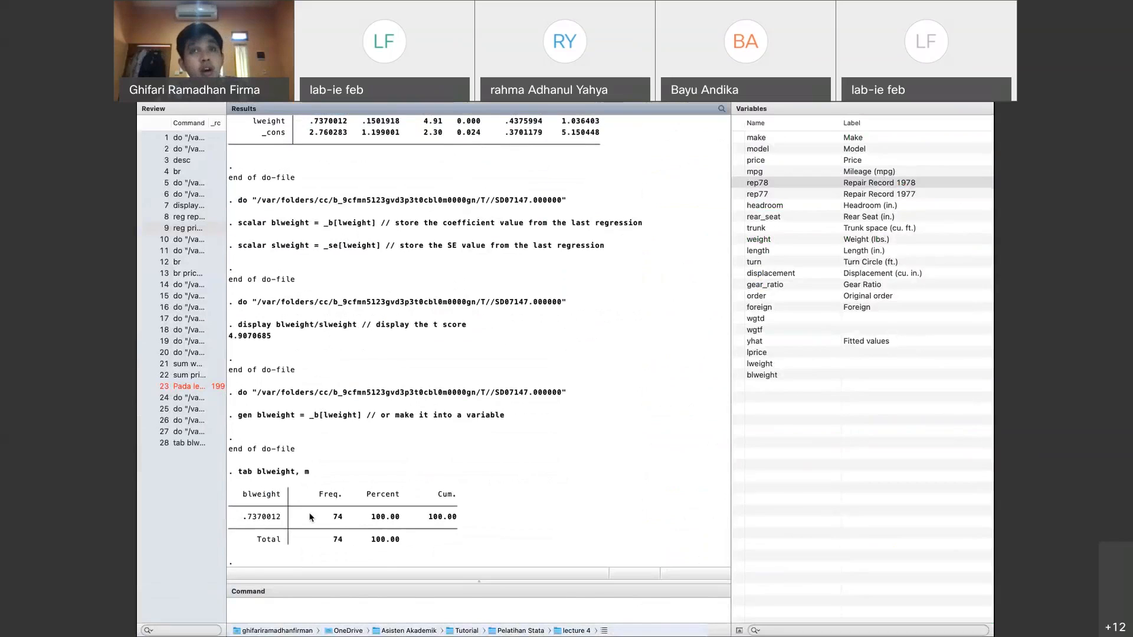
Run the "regress price weight" line from the simple linear regression demonstration in the do-file
key(ctrl+Right)
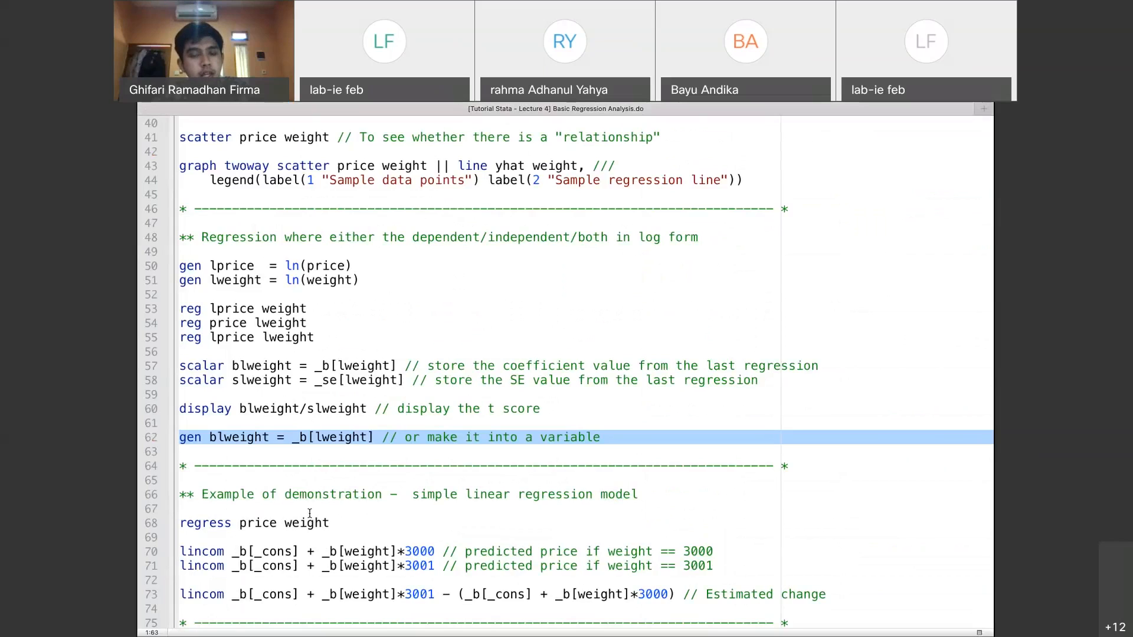
scroll(310, 514, down, 3)
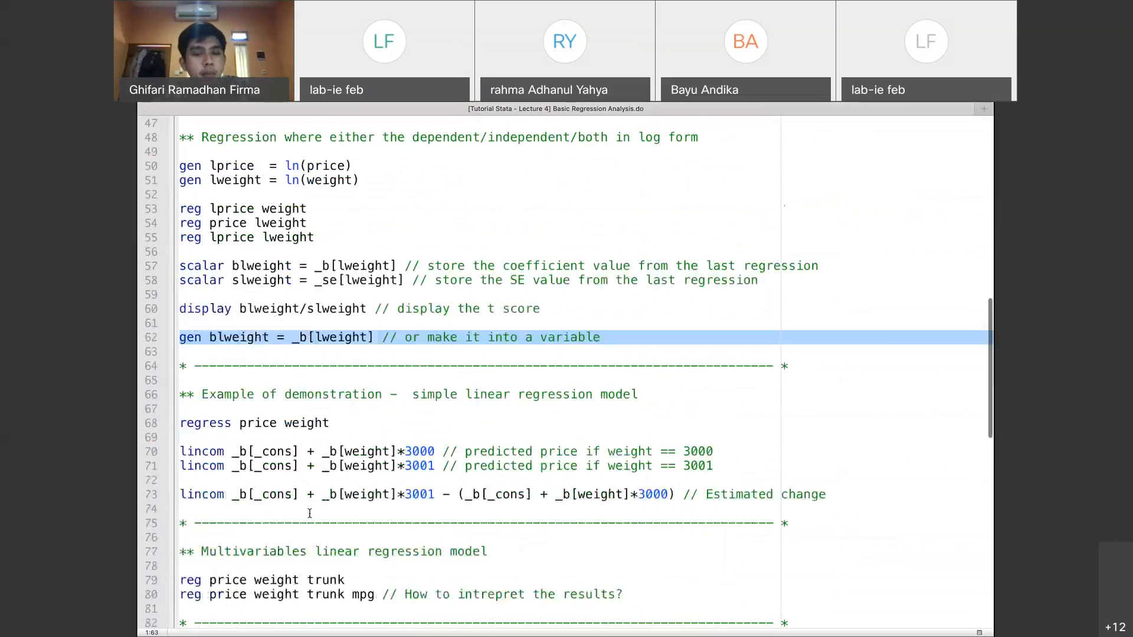
scroll(309, 513, down, 1)
click(274, 409)
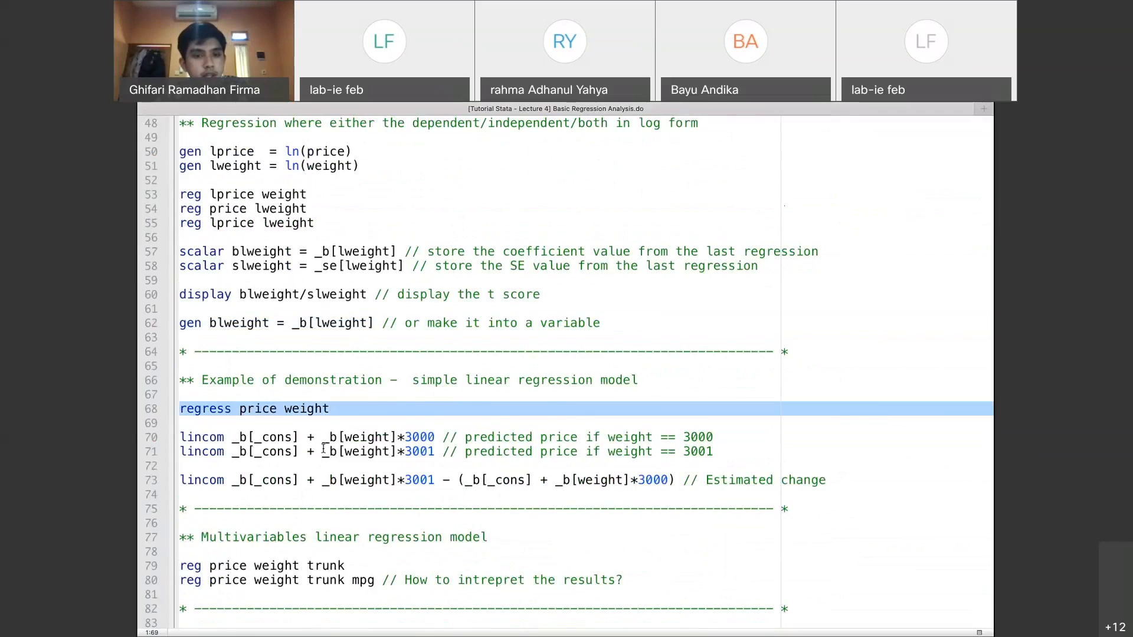
key(super+shift+d)
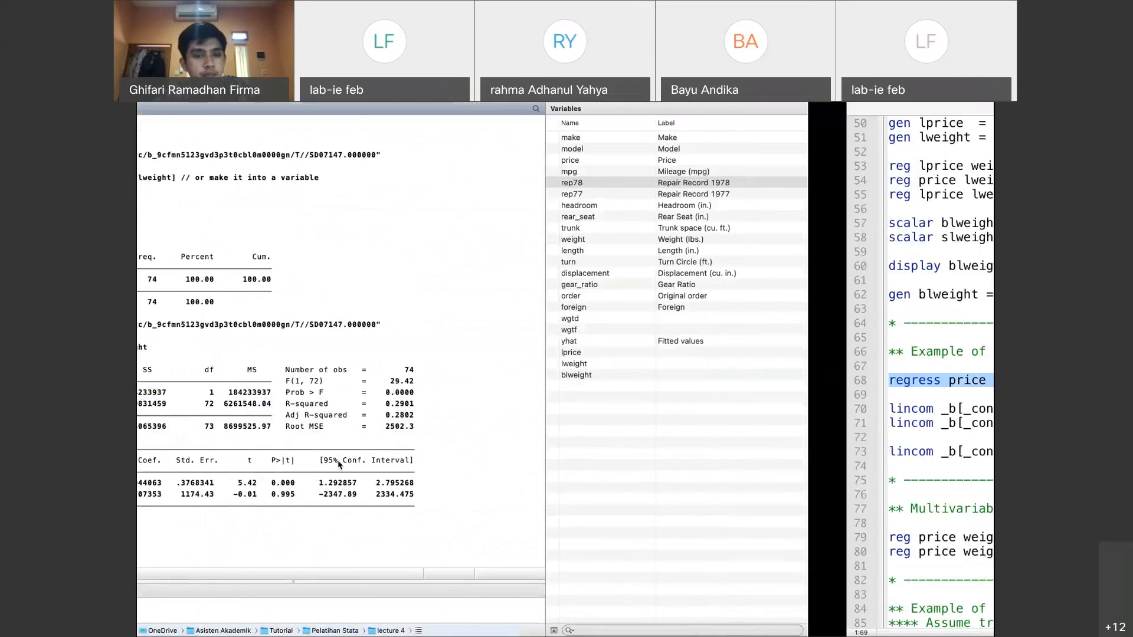
Examine the do-file's lincom lines predicting price at weights 3000 and 3001, relating their terms to the regression output
key(super+9)
click(252, 409)
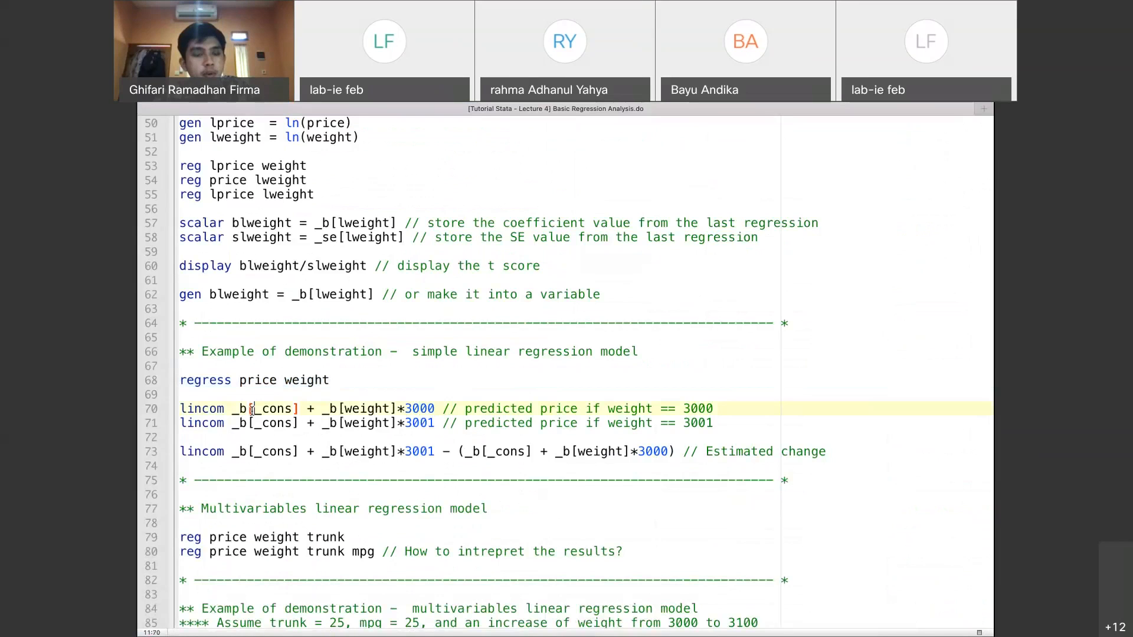
double_click(220, 409)
click(226, 409)
double_click(242, 410)
triple_click(243, 409)
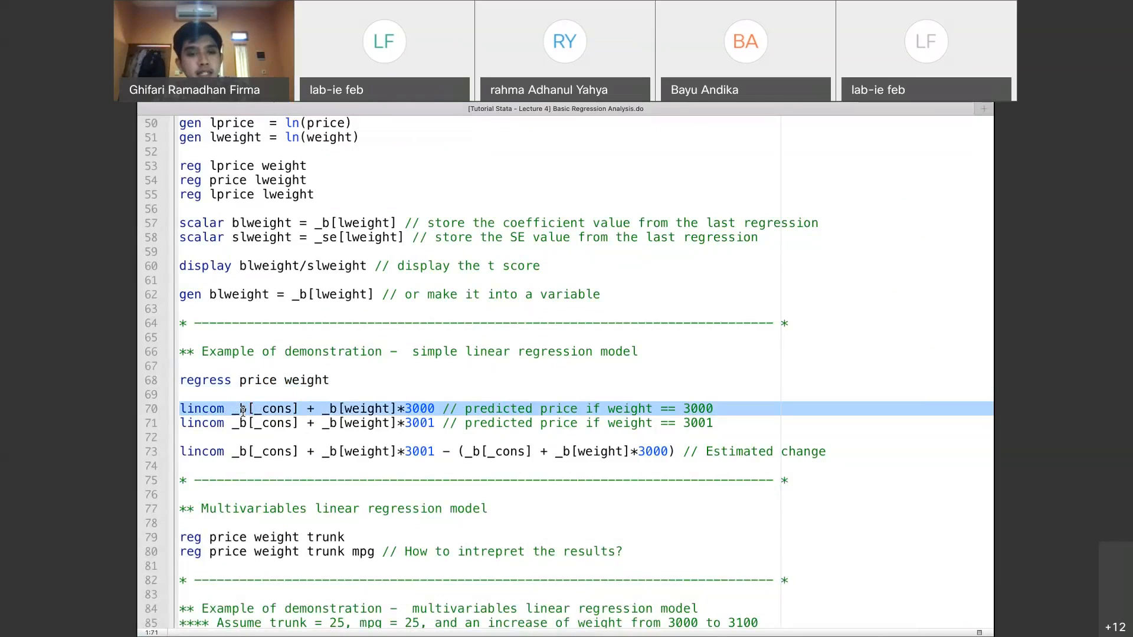
click(251, 409)
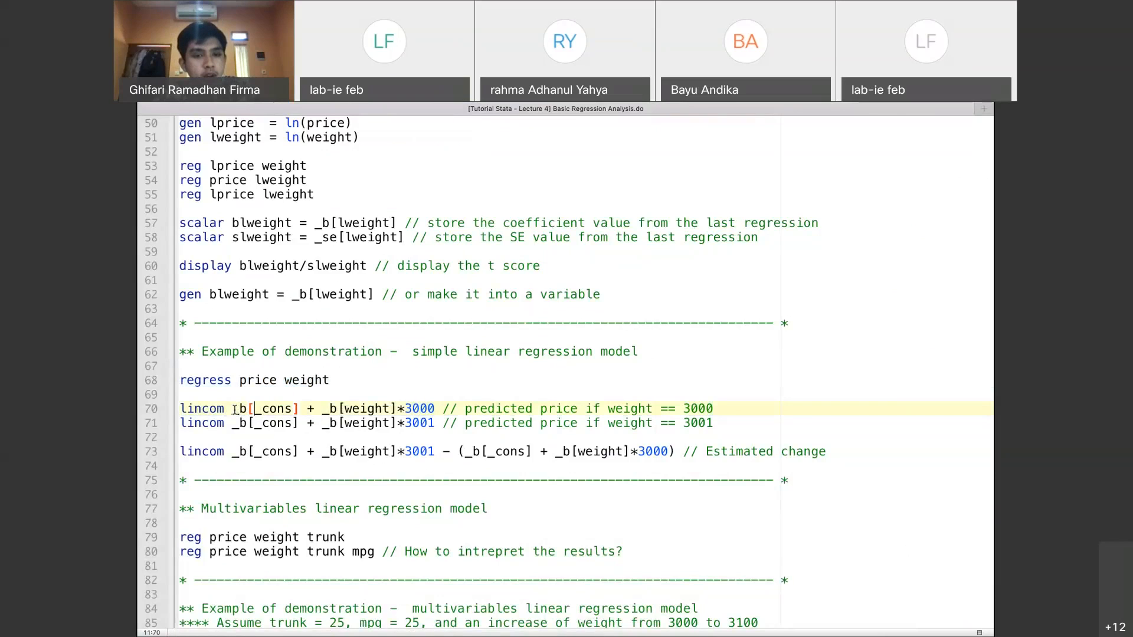
key(super+1)
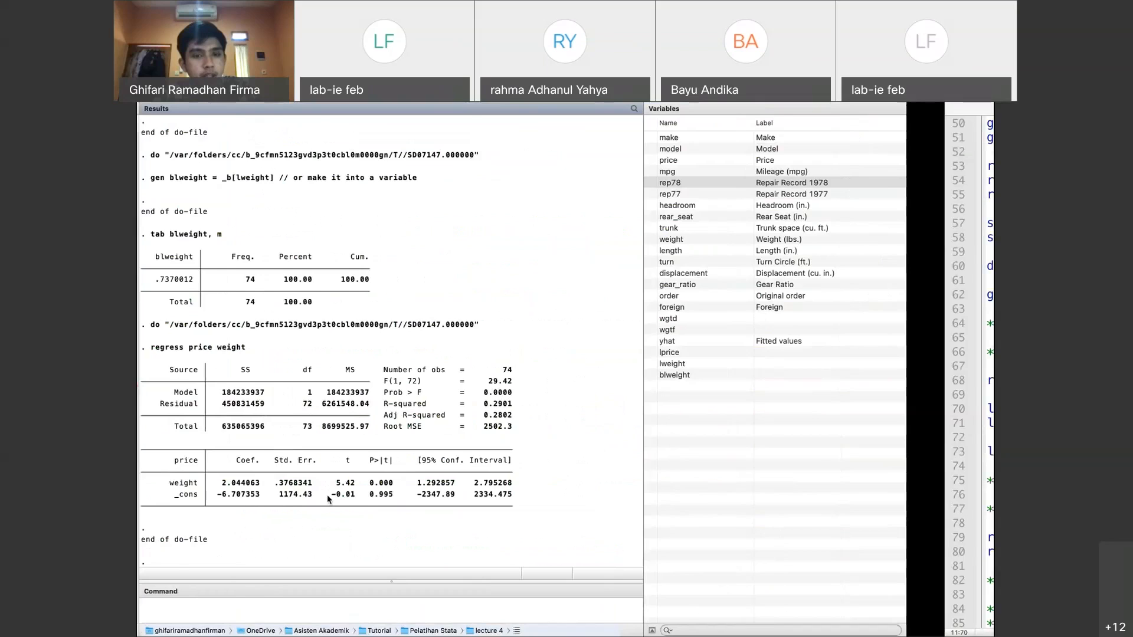
key(super+9)
drag(405, 408, 444, 413)
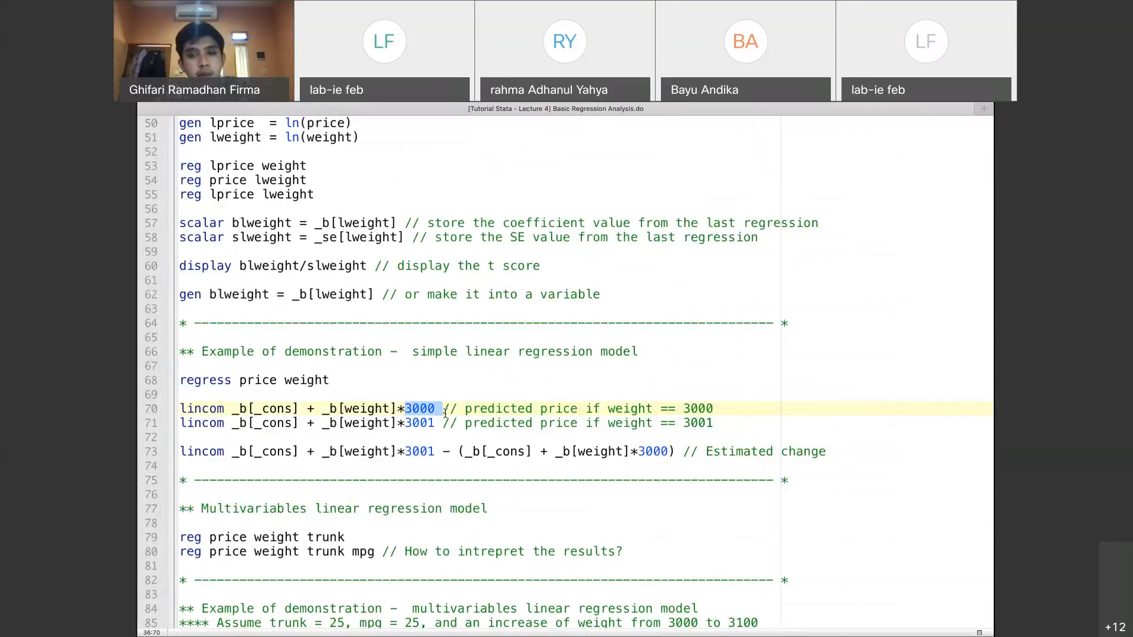
drag(676, 409, 708, 409)
drag(472, 420, 564, 416)
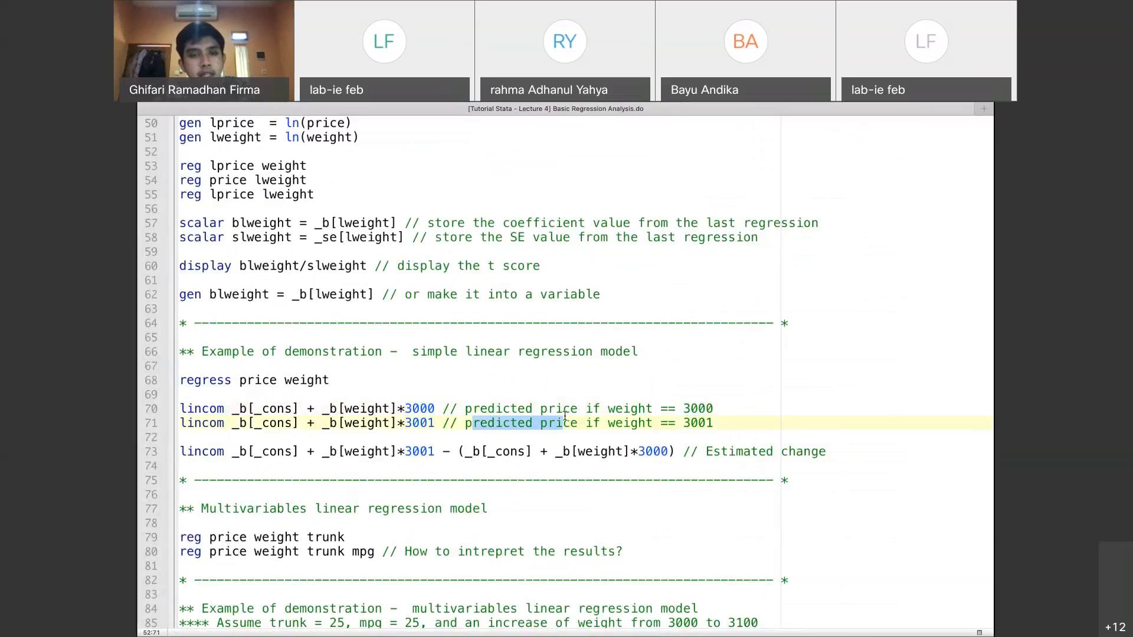
click(489, 410)
Run the lincom line "_b[_cons] + _b[weight]*3000" to predict the price at weight 3000
scroll(289, 282, up, 1)
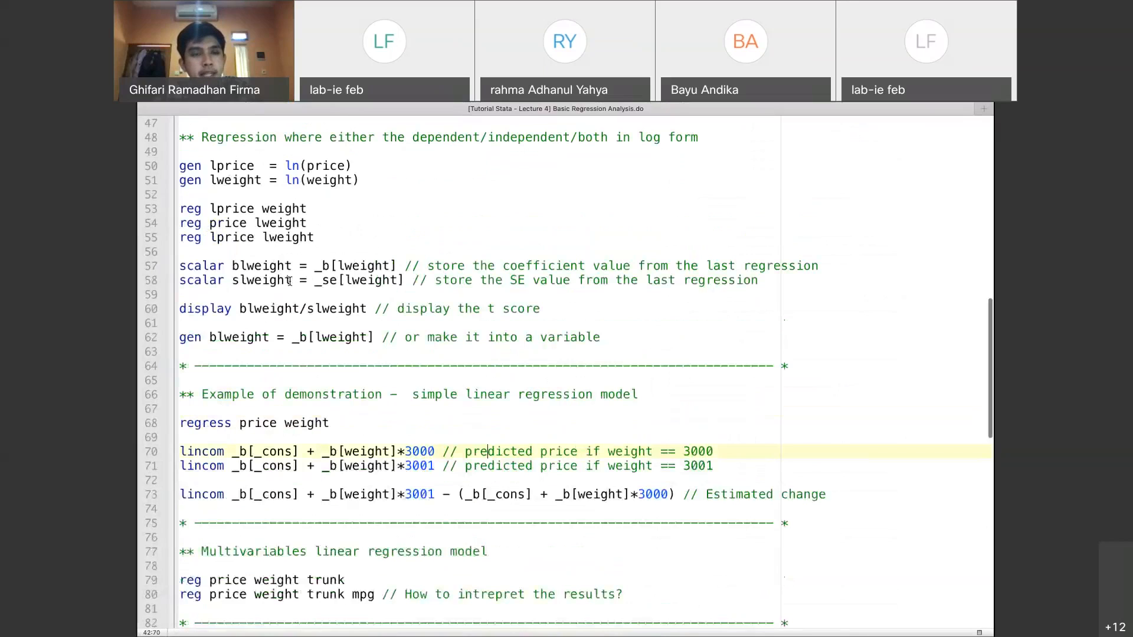
scroll(365, 133, up, 4)
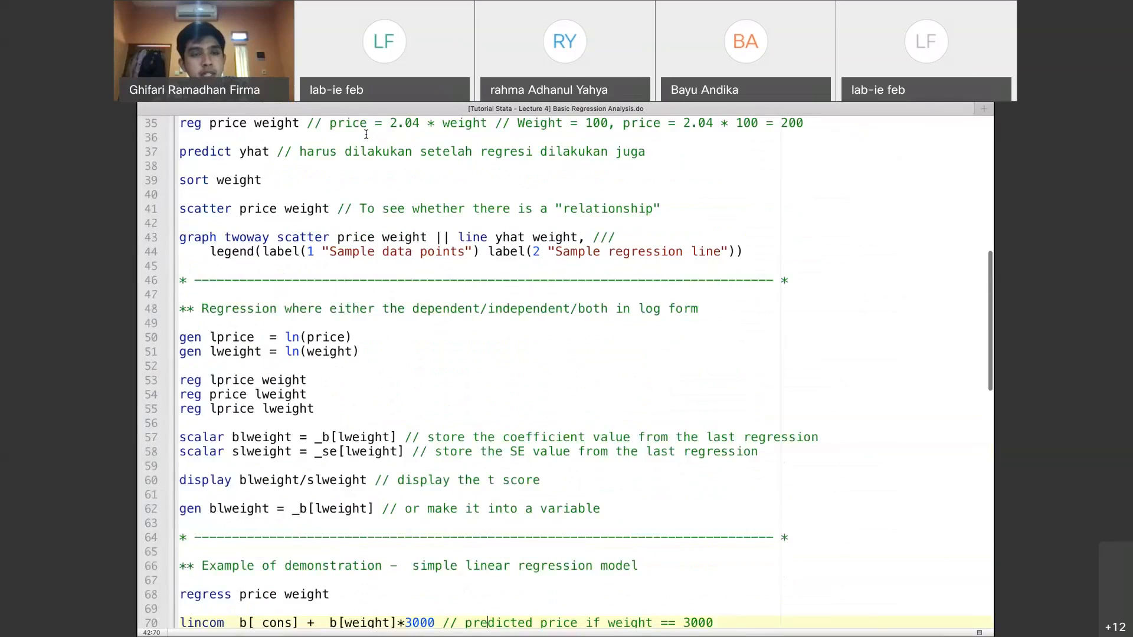
scroll(256, 155, down, 4)
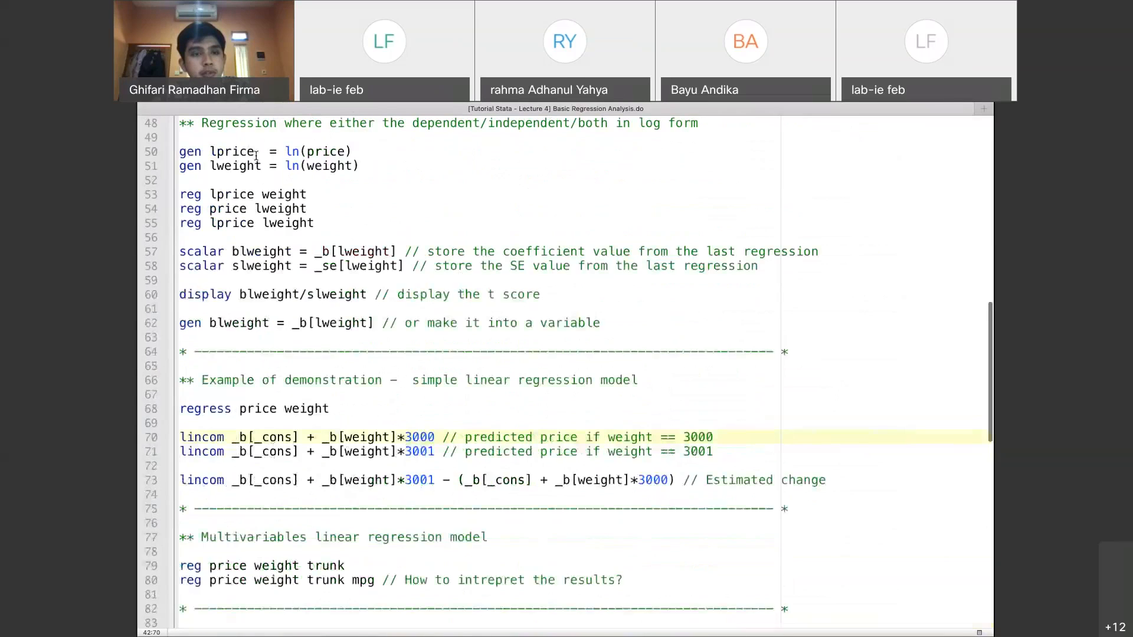
scroll(280, 367, down, 2)
triple_click(280, 367)
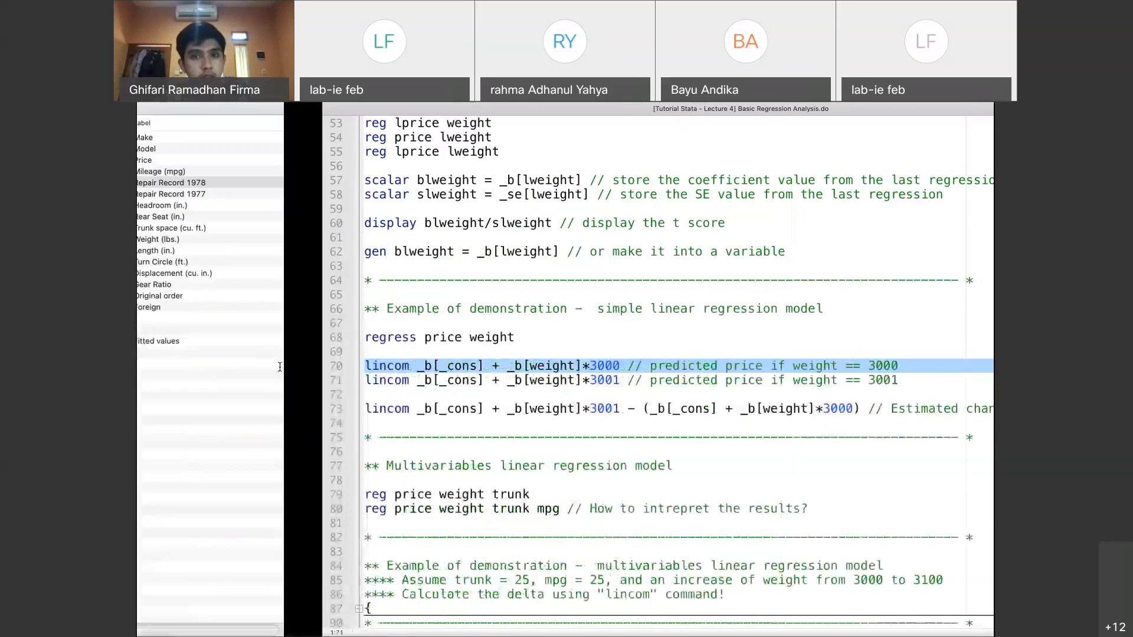
key(super+shift+d)
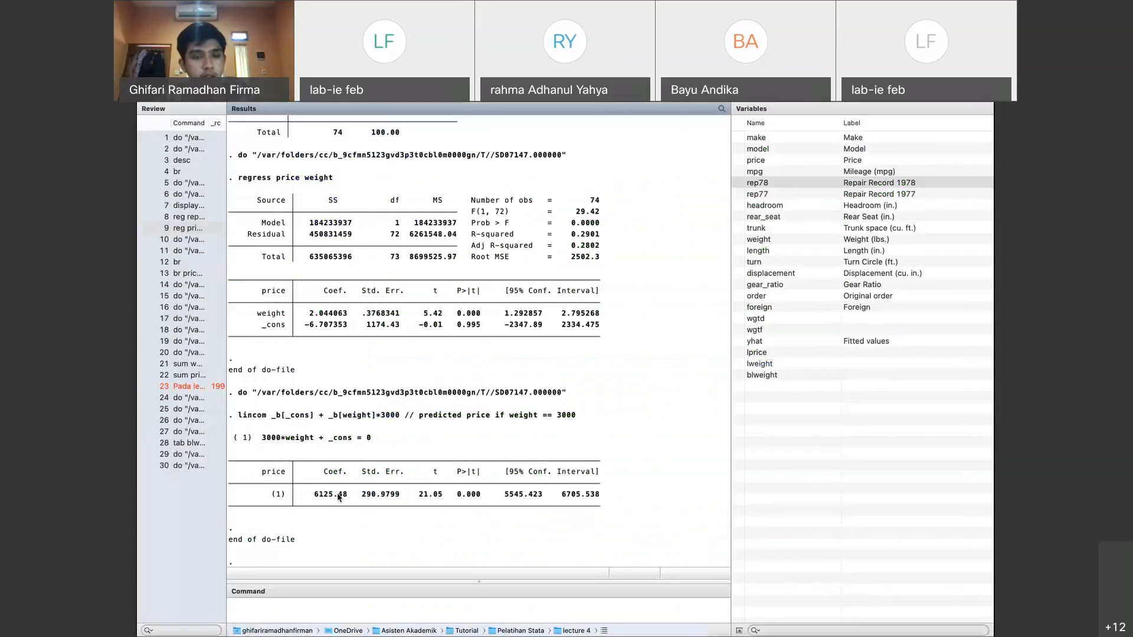
Examine the lincom output for weight 3000, relating its coefficient to the weight term in the echoed command
drag(311, 495, 346, 500)
click(345, 500)
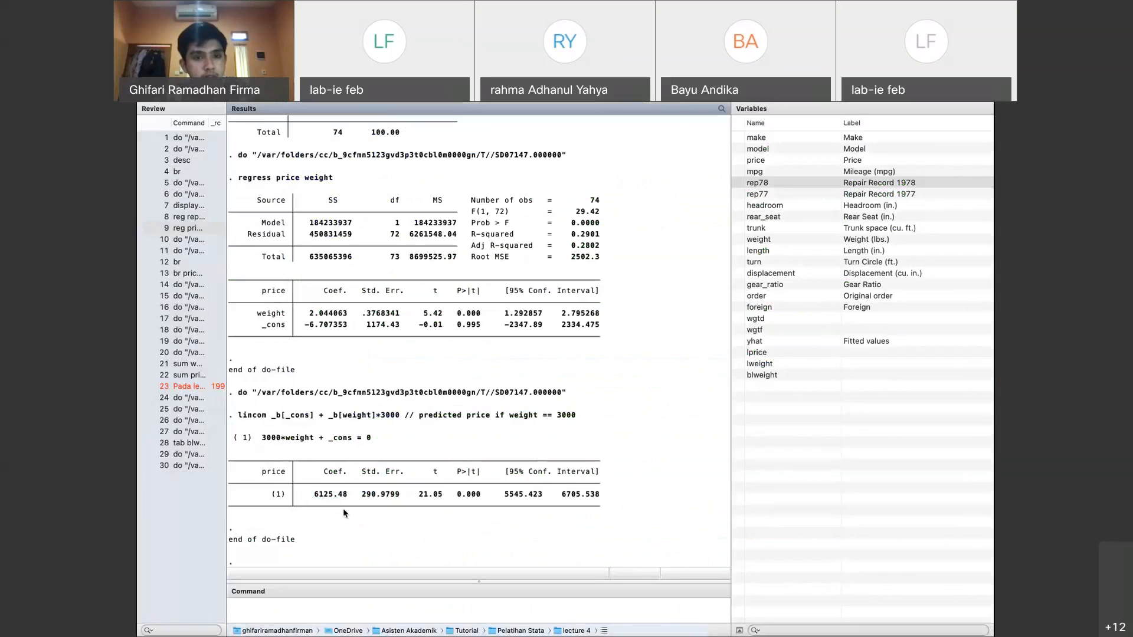
drag(320, 496, 371, 497)
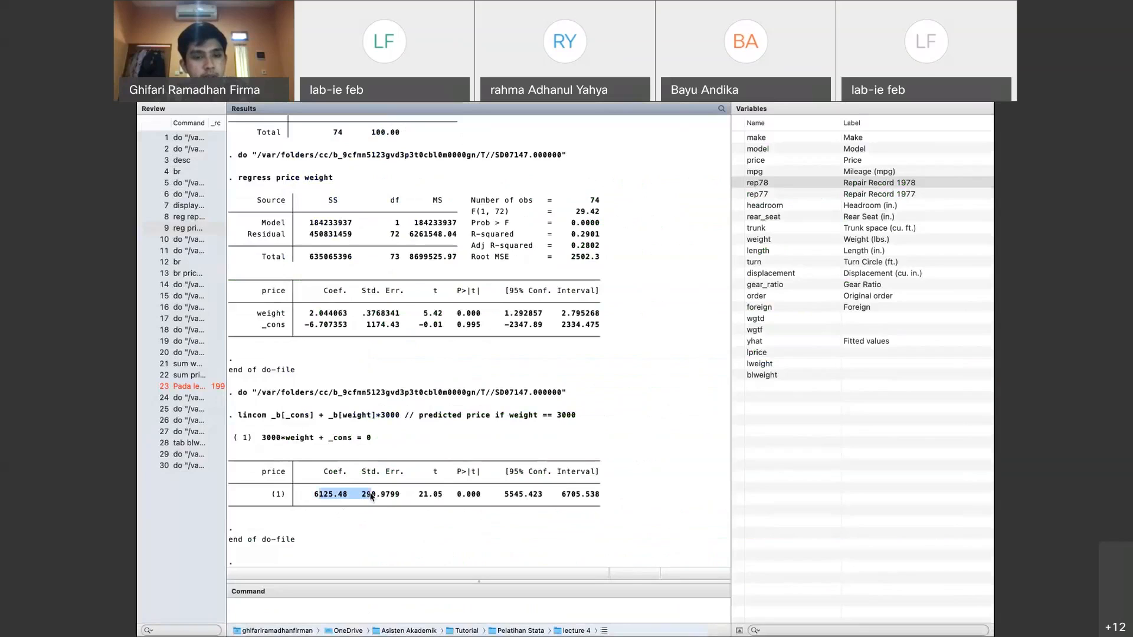
click(306, 453)
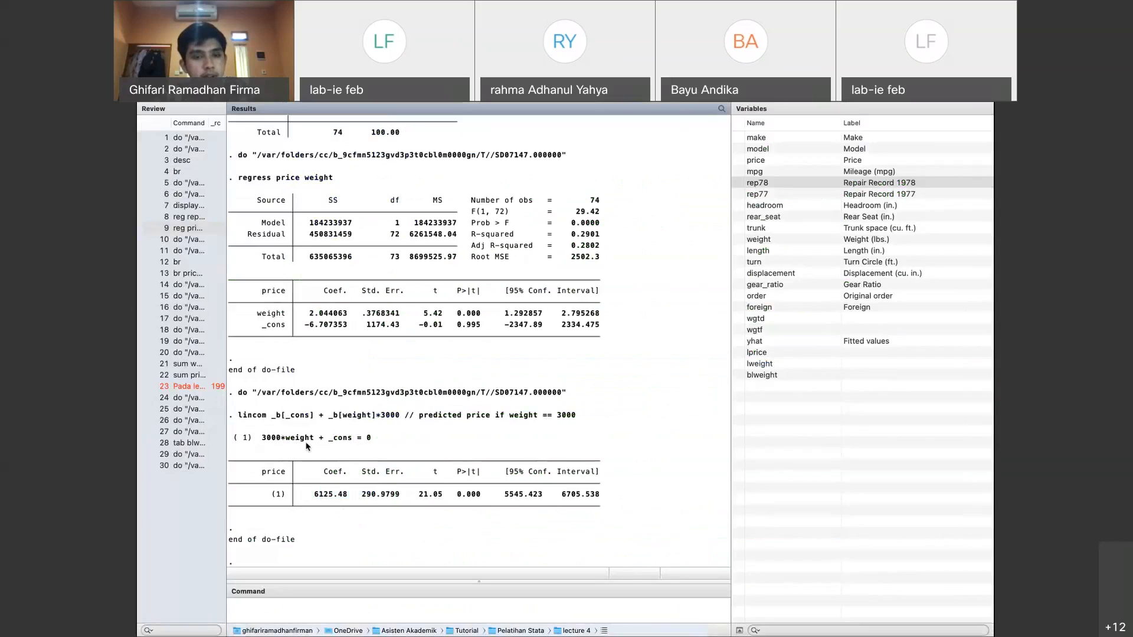
drag(376, 415, 396, 417)
mouse_move(329, 495)
mouse_down()
mouse_move(314, 498)
mouse_move(334, 501)
mouse_up()
double_click(334, 500)
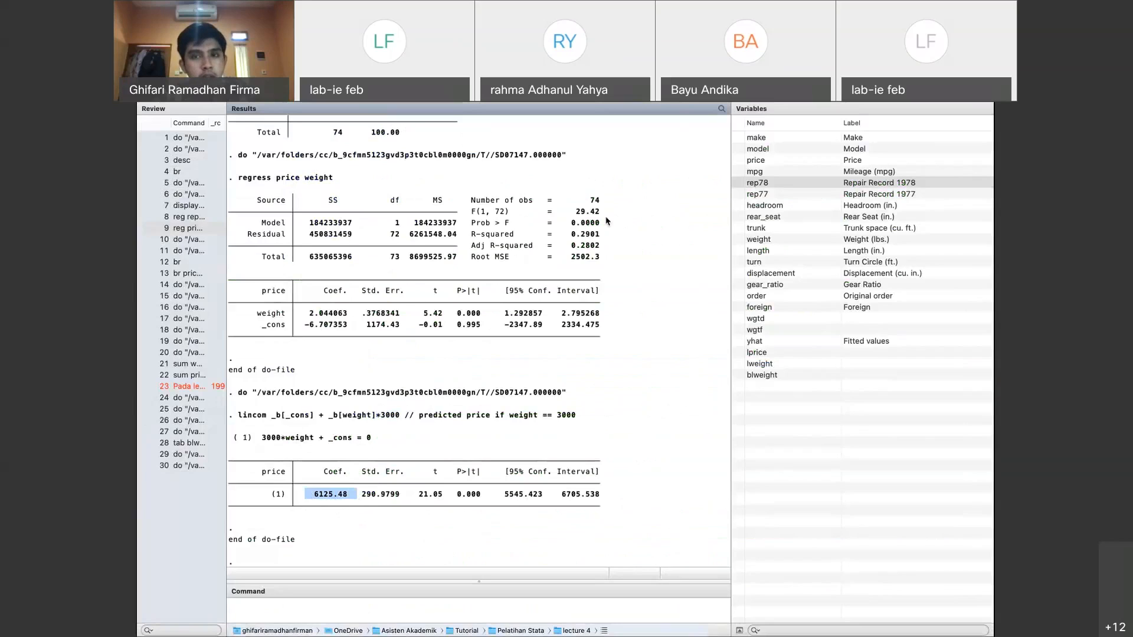
Review the lincom lines in the do-file, and inspect the standard error and p-value of the weight 3000 prediction
mouse_move(590, 106)
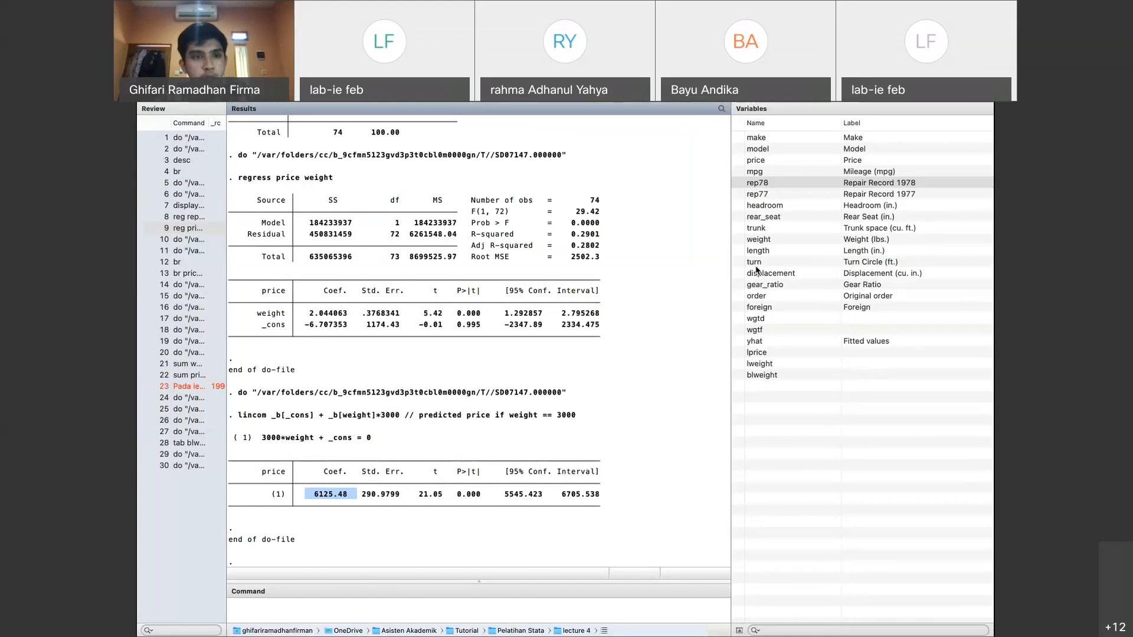
key(super+grave)
scroll(504, 276, up, 5)
scroll(504, 276, down, 7)
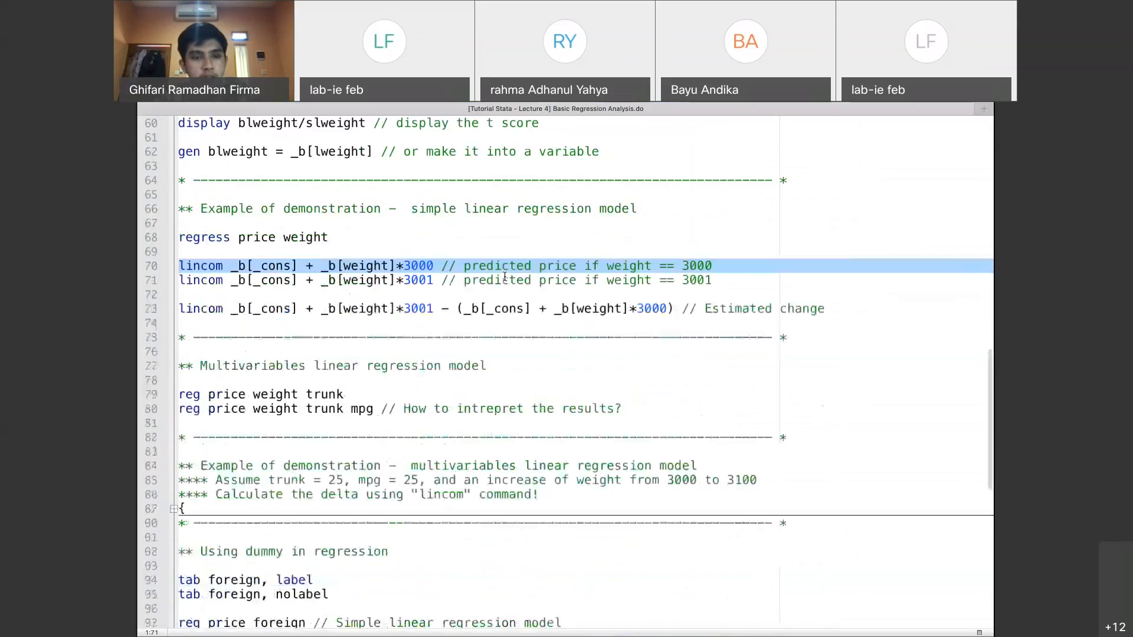
scroll(504, 276, up, 3)
key(super+shift+d)
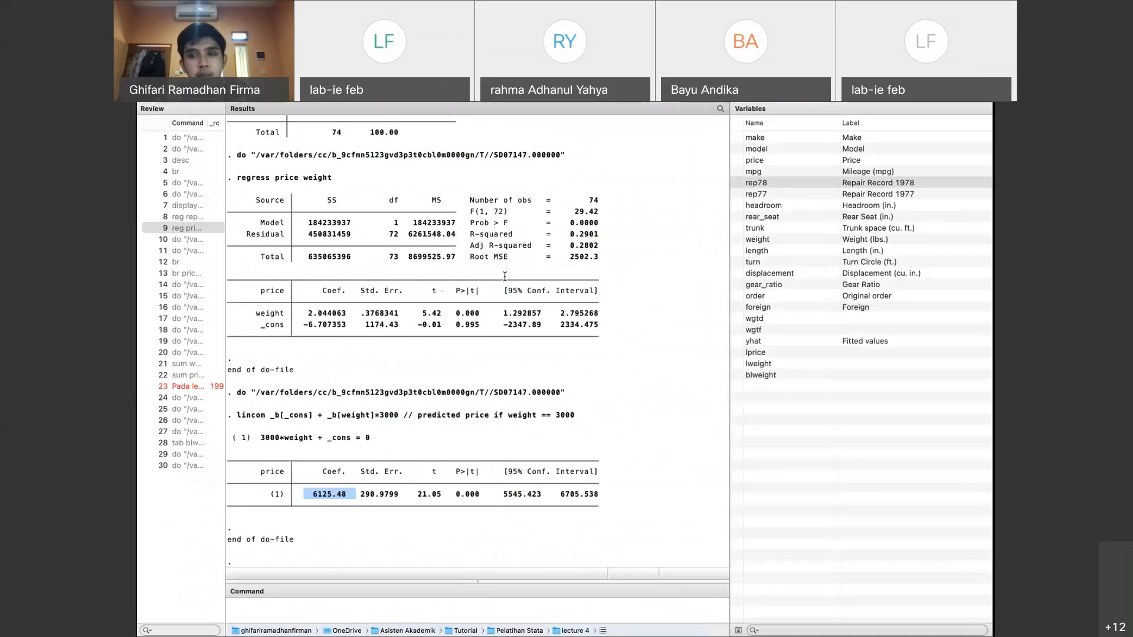
click(553, 485)
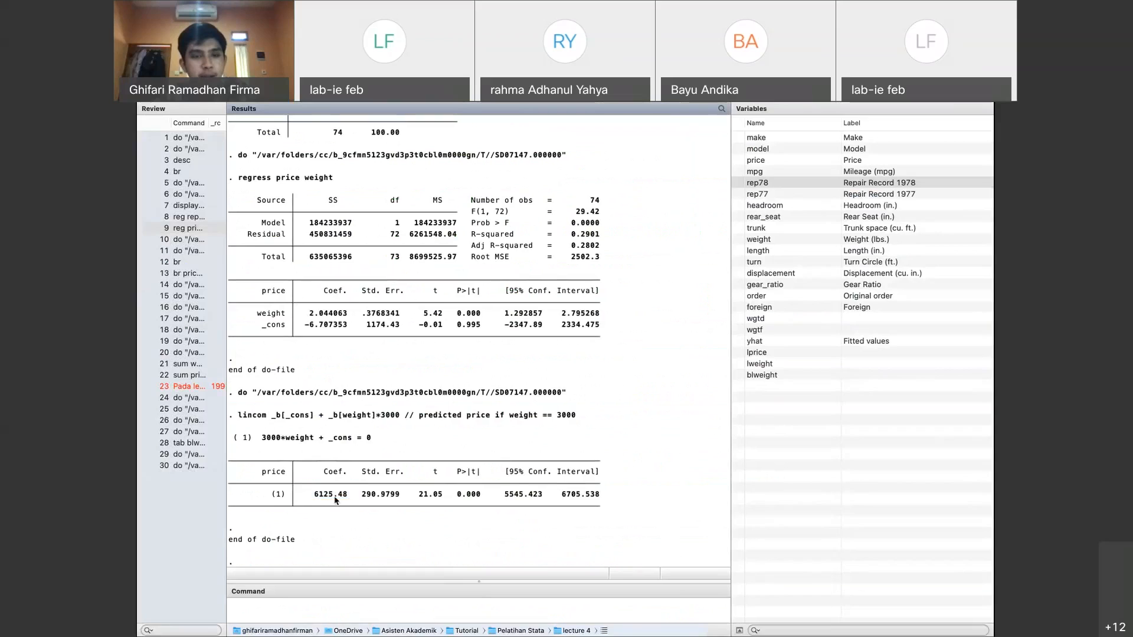
drag(315, 494, 501, 496)
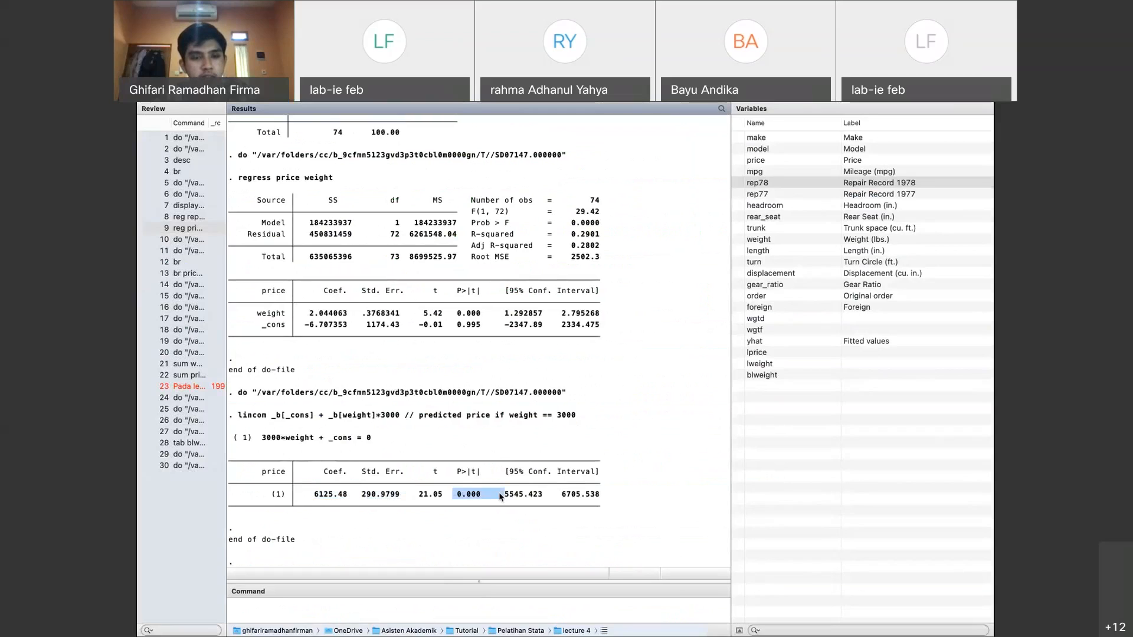
Run the lincom line "_b[_cons] + _b[weight]*3001" to predict the price at weight 3001, and return to the do-file
key(super+9)
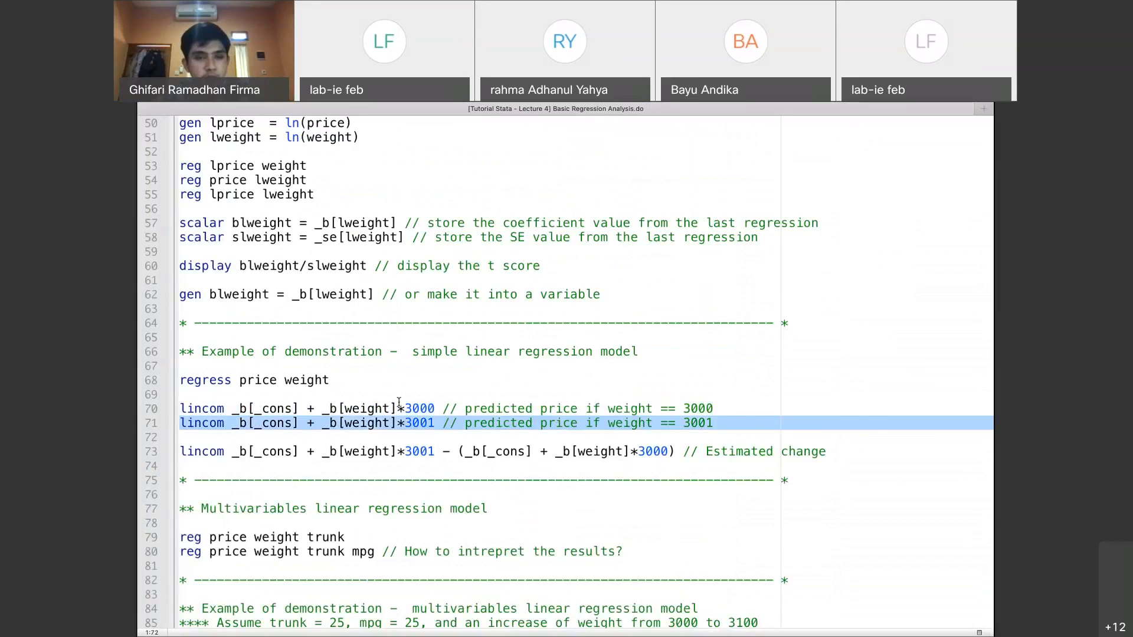
key(super+shift+d)
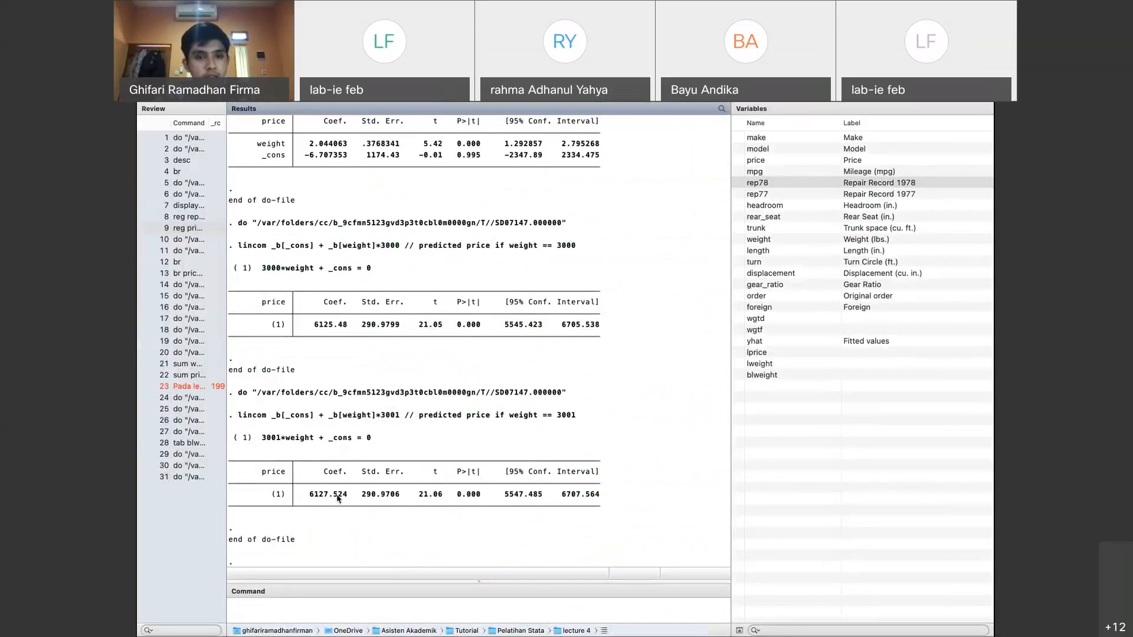
key(super+9)
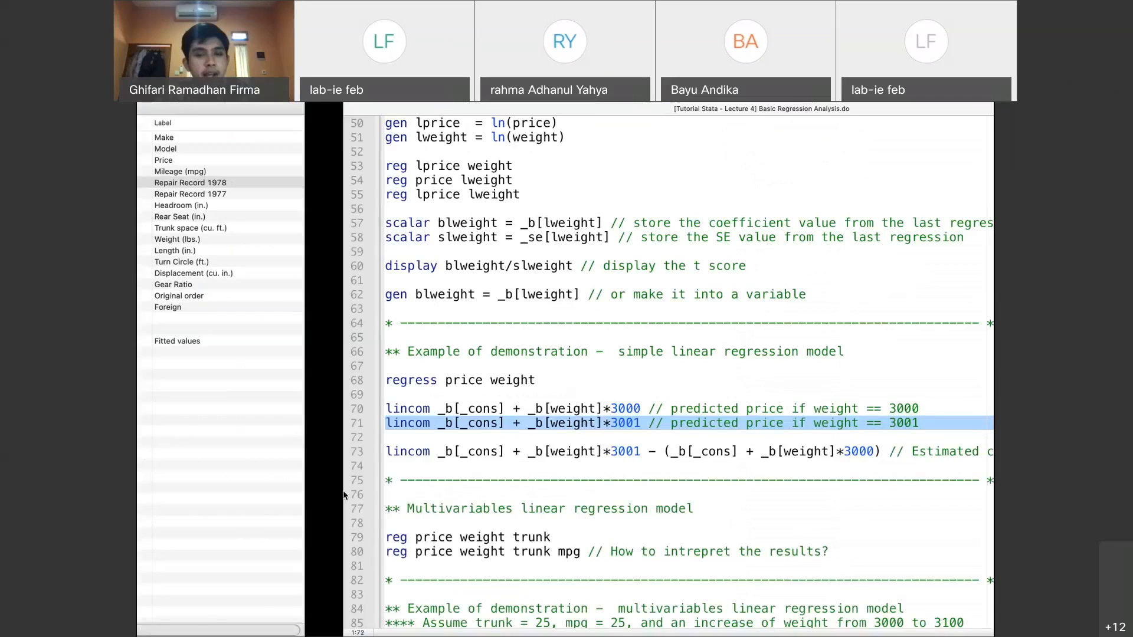
Examine the estimated-change lincom line that subtracts the weight 3000 prediction from the weight 3001 prediction
click(417, 435)
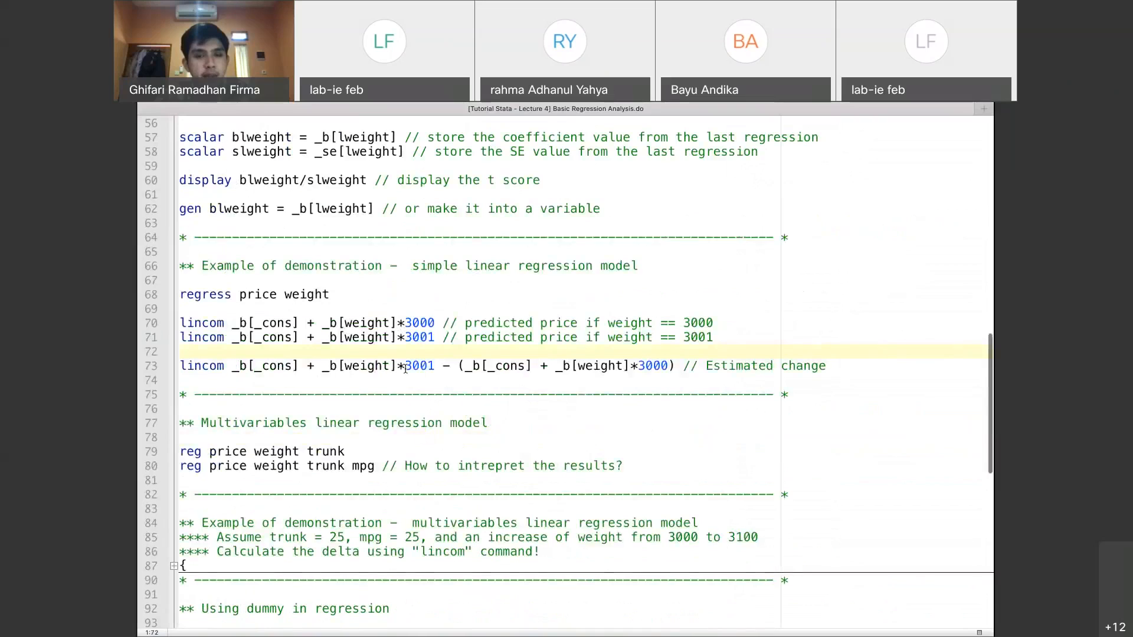
click(661, 367)
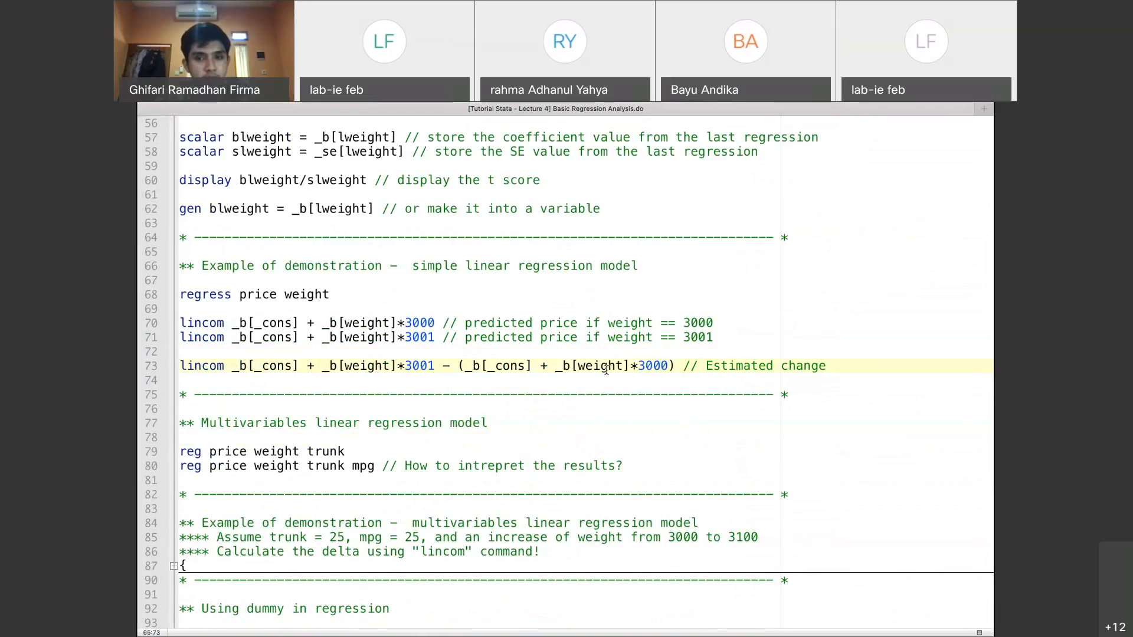
triple_click(427, 367)
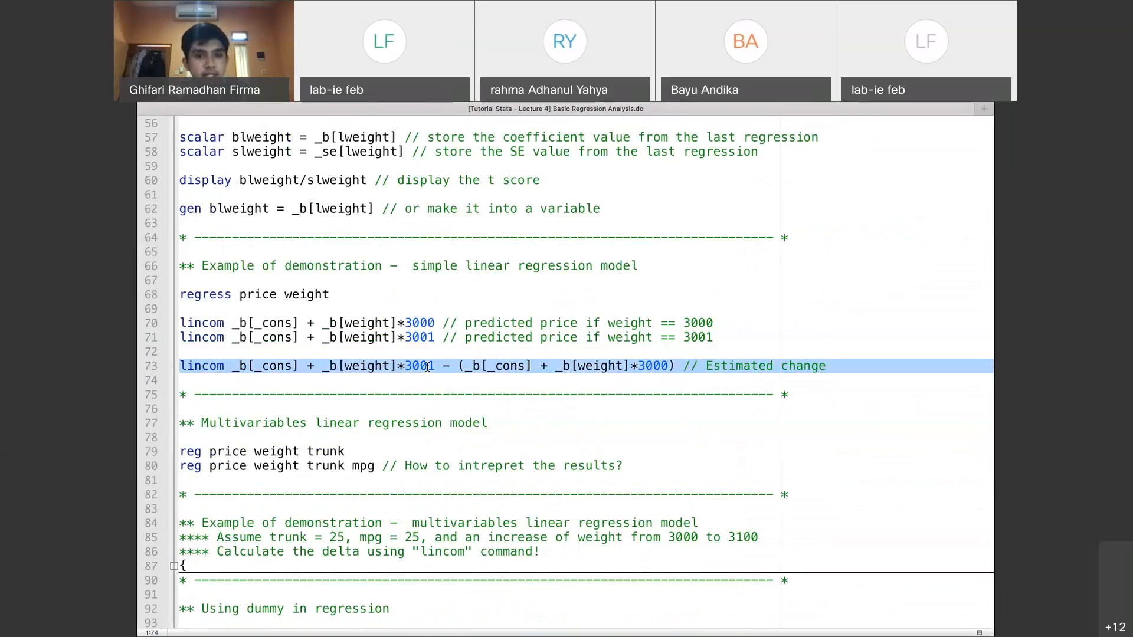
click(258, 369)
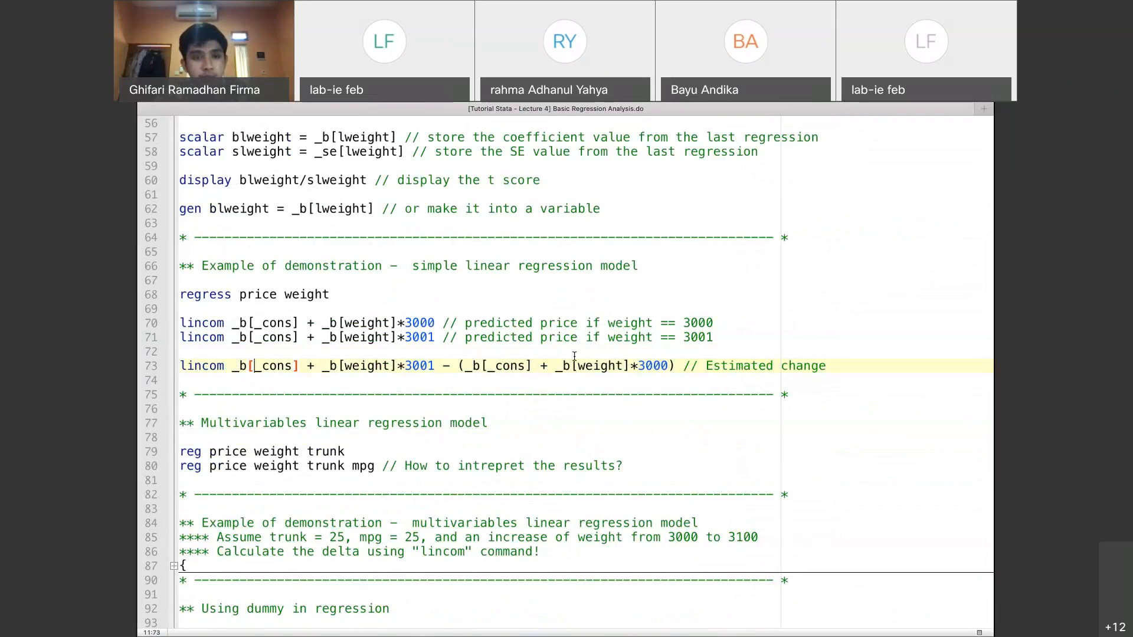
Run the estimated-change lincom line for weight 3001 minus weight 3000, and compare its coefficient with the regression's weight coefficient
key(super+shift+d)
drag(309, 498, 352, 499)
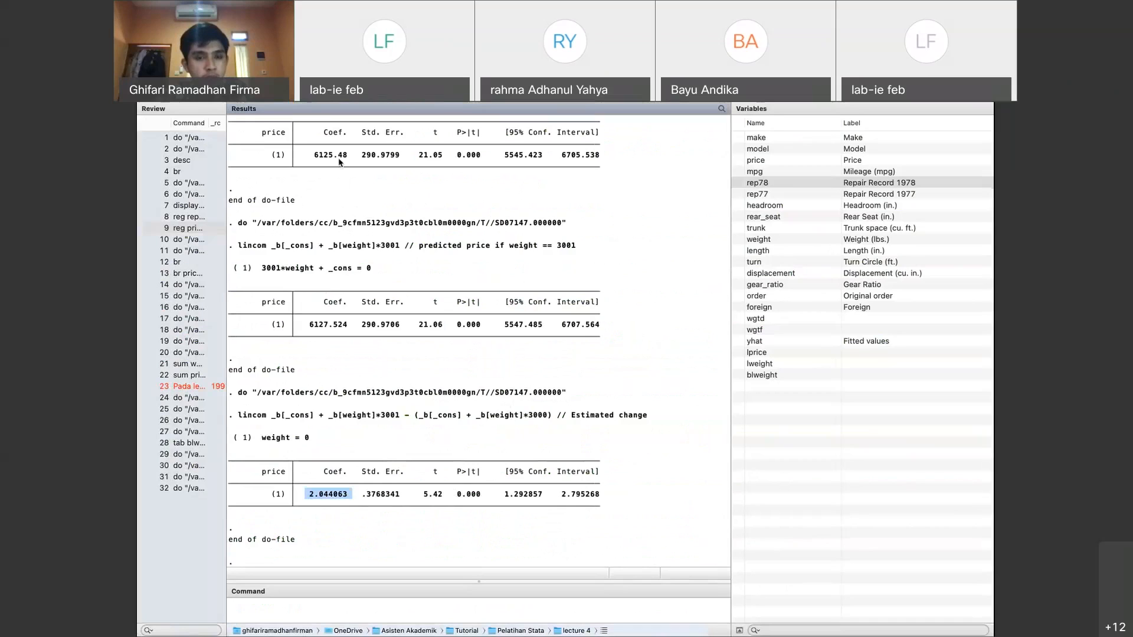
click(330, 470)
scroll(329, 471, up, 5)
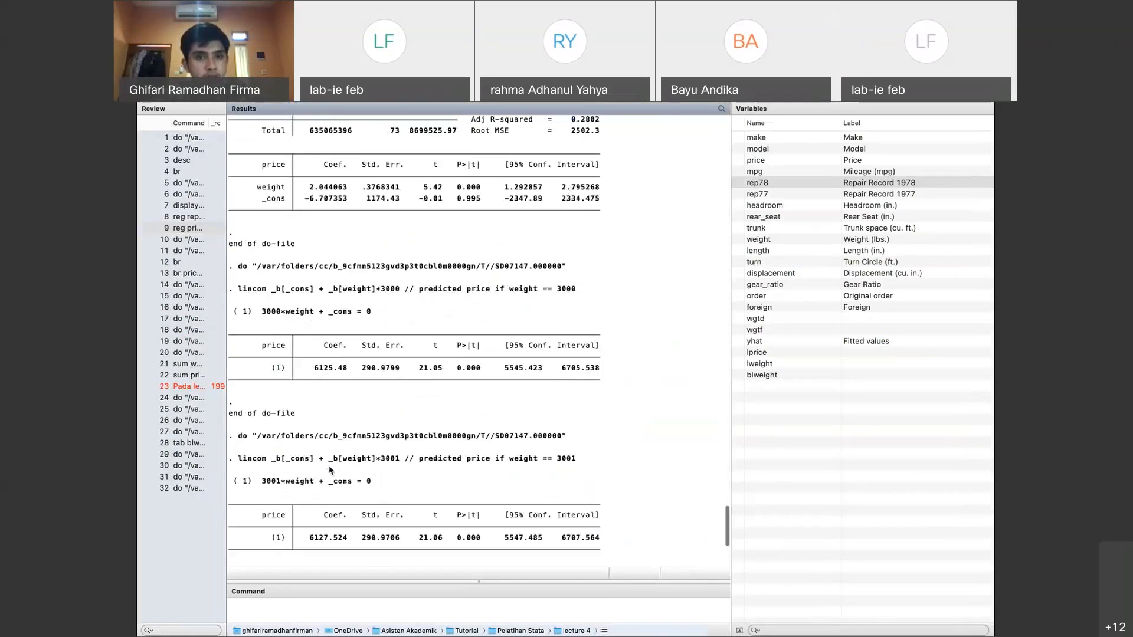
scroll(331, 470, up, 1)
drag(300, 237, 412, 237)
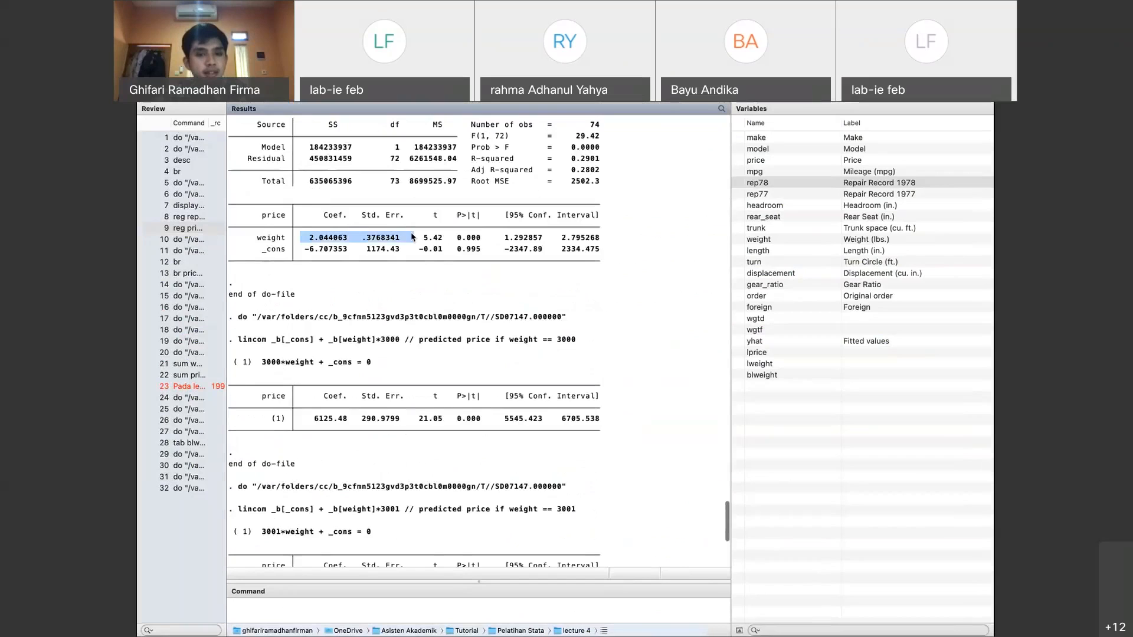
scroll(389, 413, down, 6)
click(375, 472)
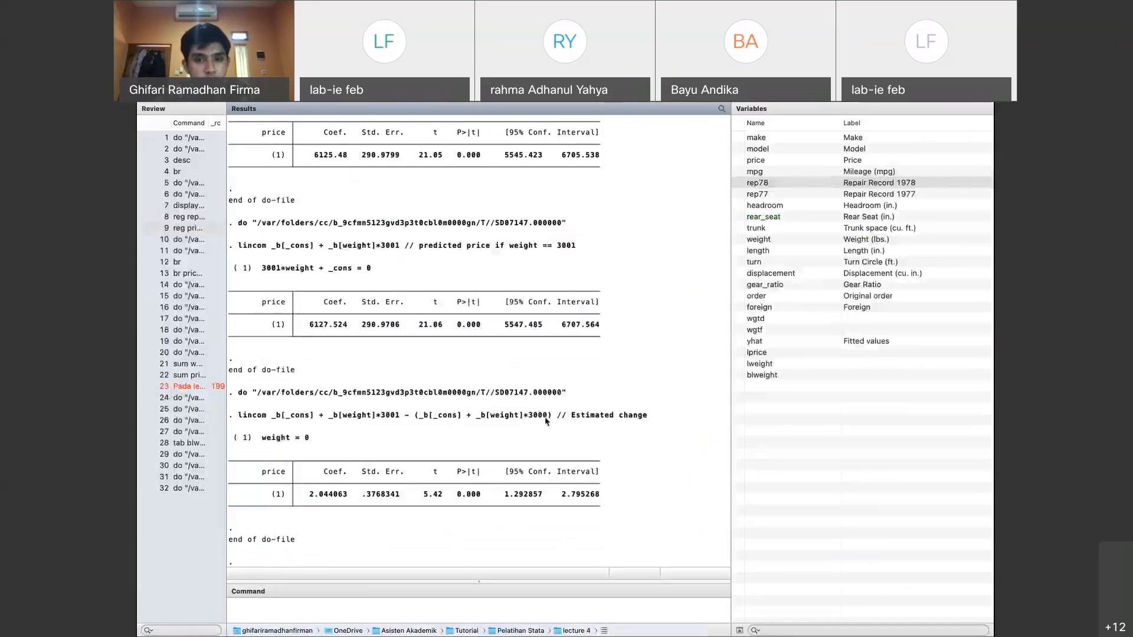
Examine the estimated-change command and its coefficient against the weight coefficient from the price regression, and return to the do-file
drag(548, 415, 528, 415)
click(310, 498)
drag(311, 497, 357, 497)
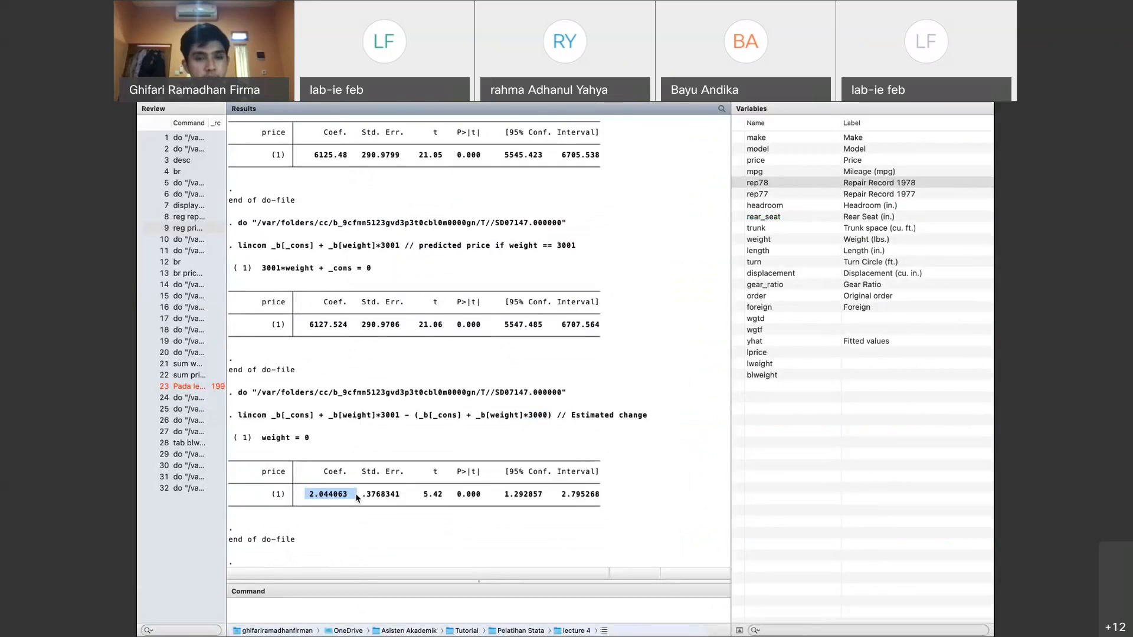
double_click(321, 497)
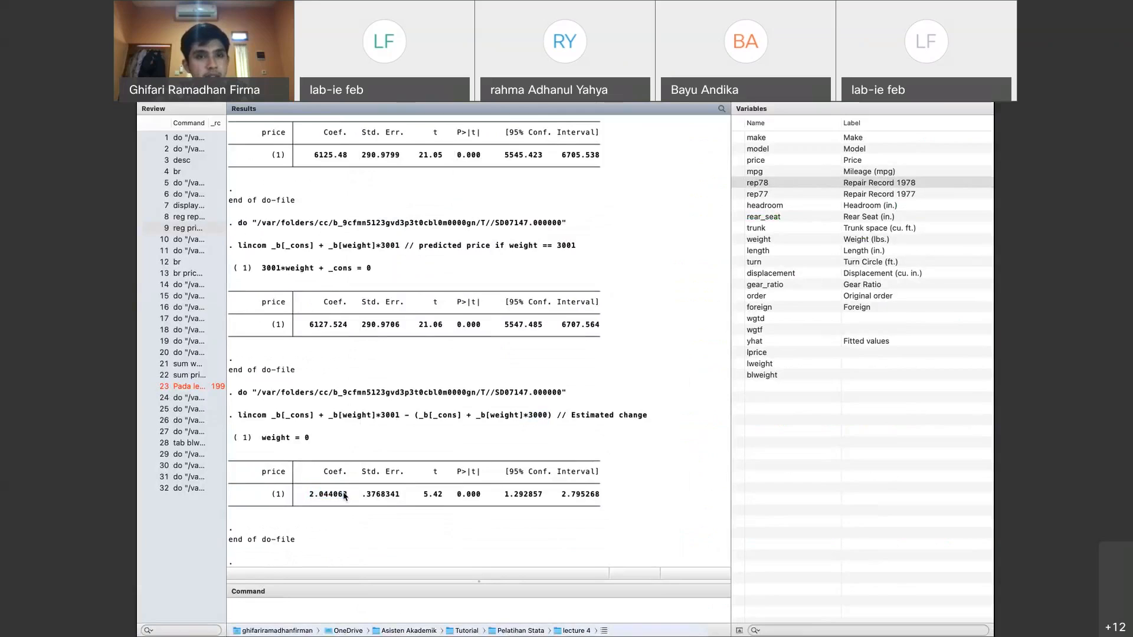
scroll(375, 380, up, 5)
drag(340, 192, 348, 191)
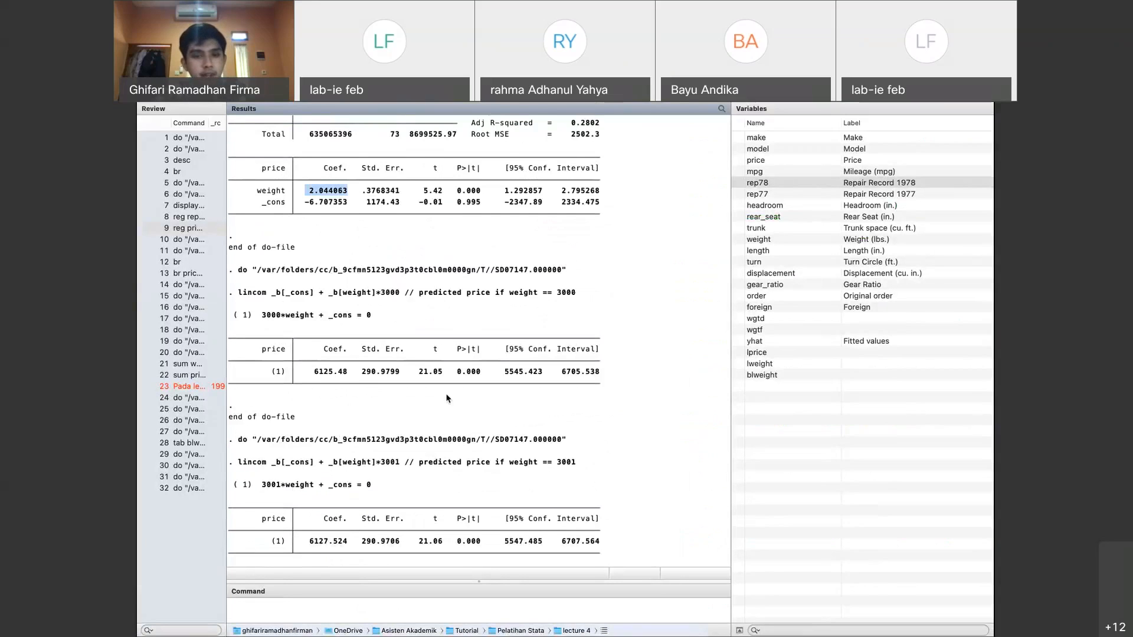
key(super+grave)
click(476, 394)
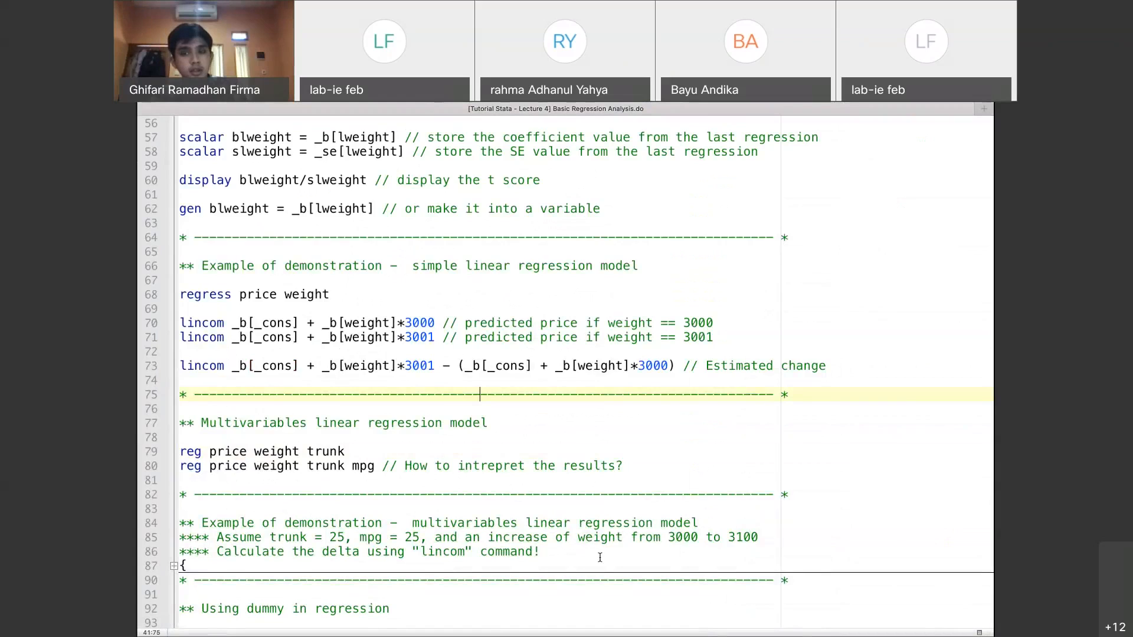
key(super+grave)
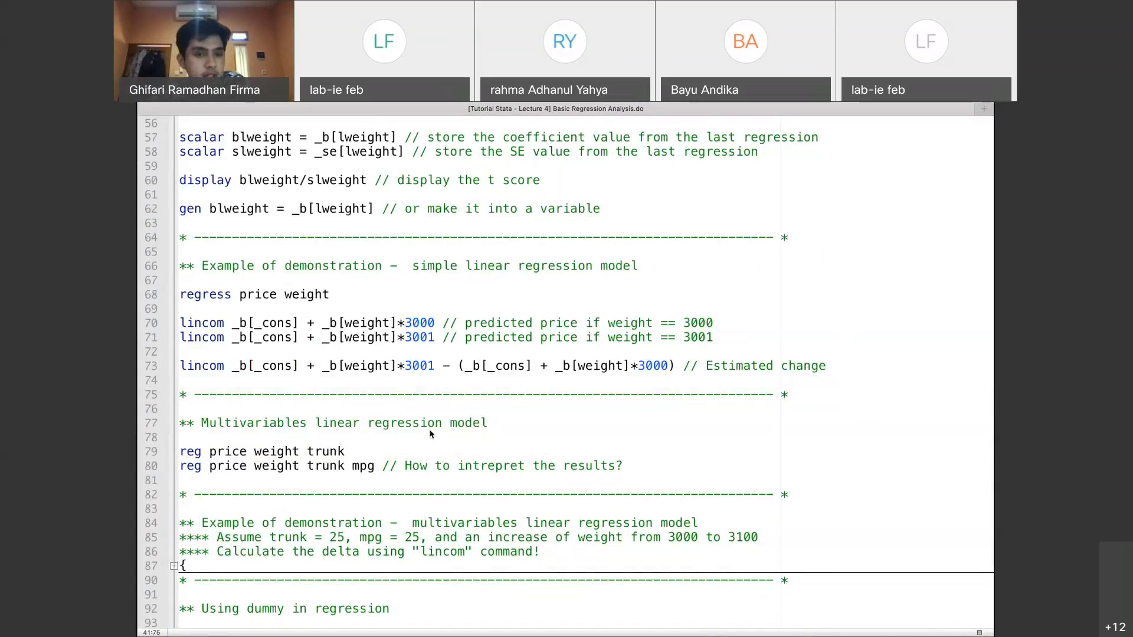
Run the do-file line "reg price weight trunk" under the multivariables section, and inspect the coefficient table's constant row
click(425, 466)
scroll(424, 468, down, 1)
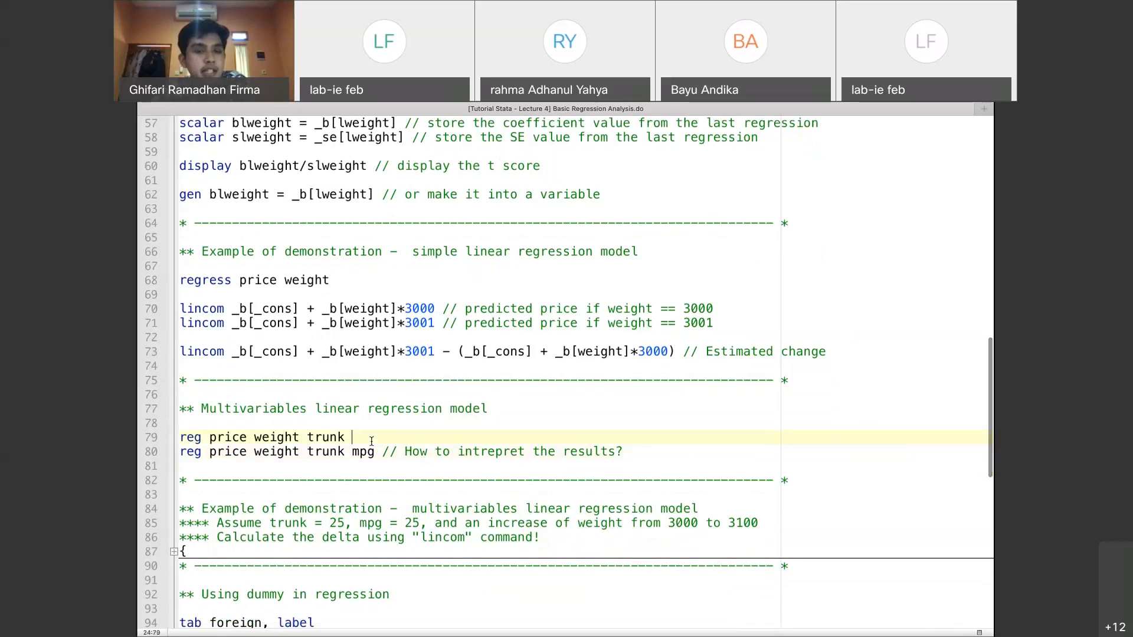
click(280, 438)
drag(299, 437, 188, 442)
click(188, 442)
click(301, 436)
triple_click(325, 439)
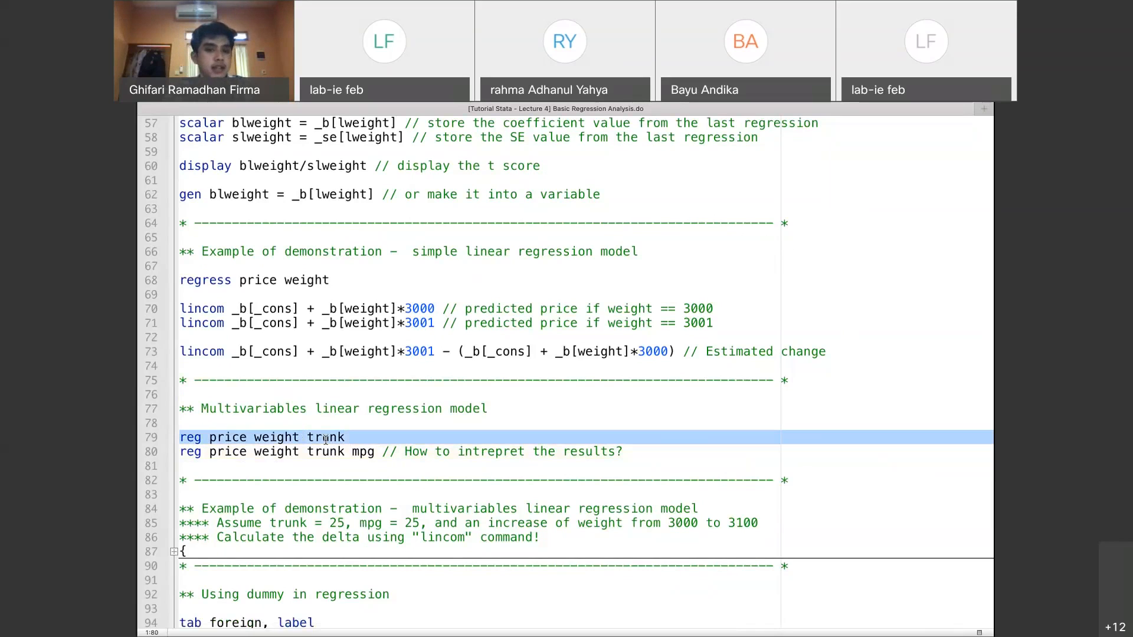
click(326, 440)
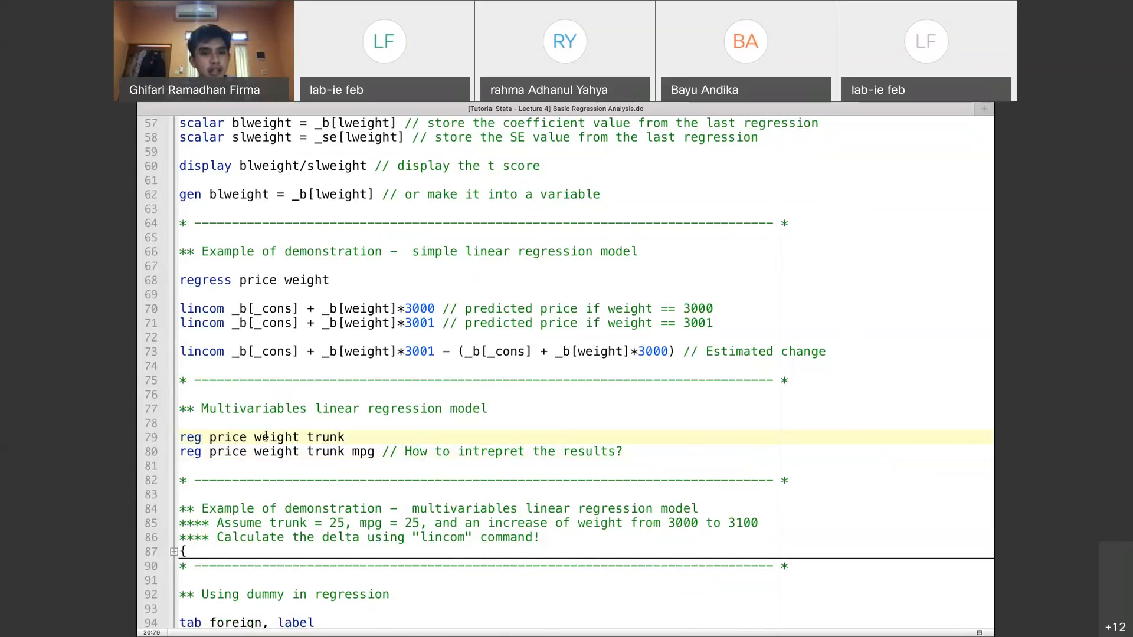
key(ctrl+Left)
drag(254, 474, 361, 489)
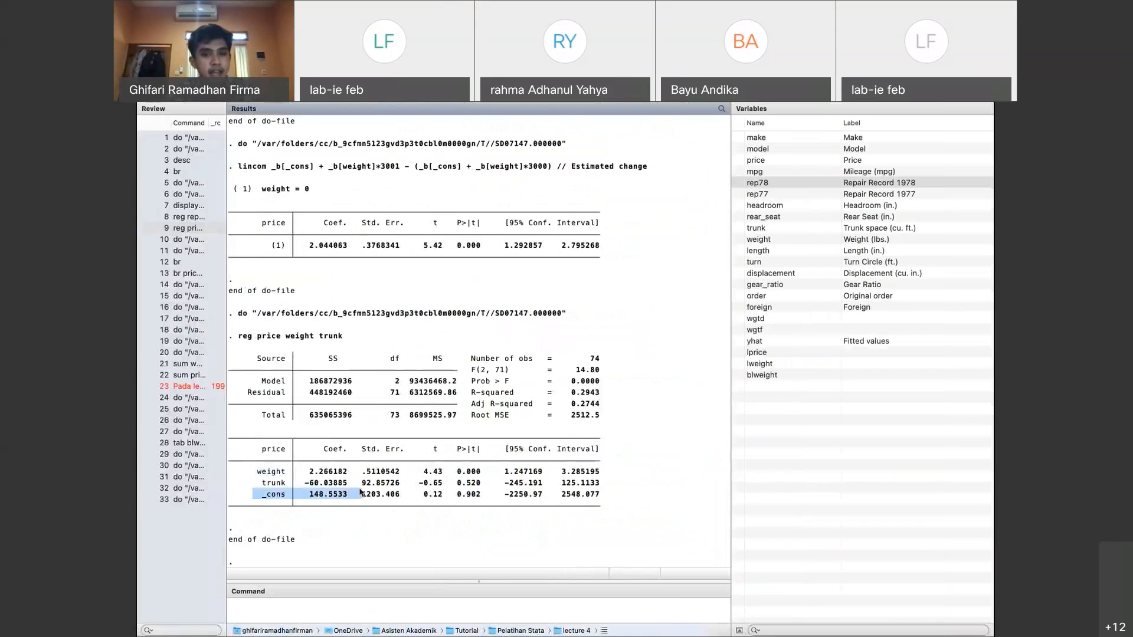
click(360, 492)
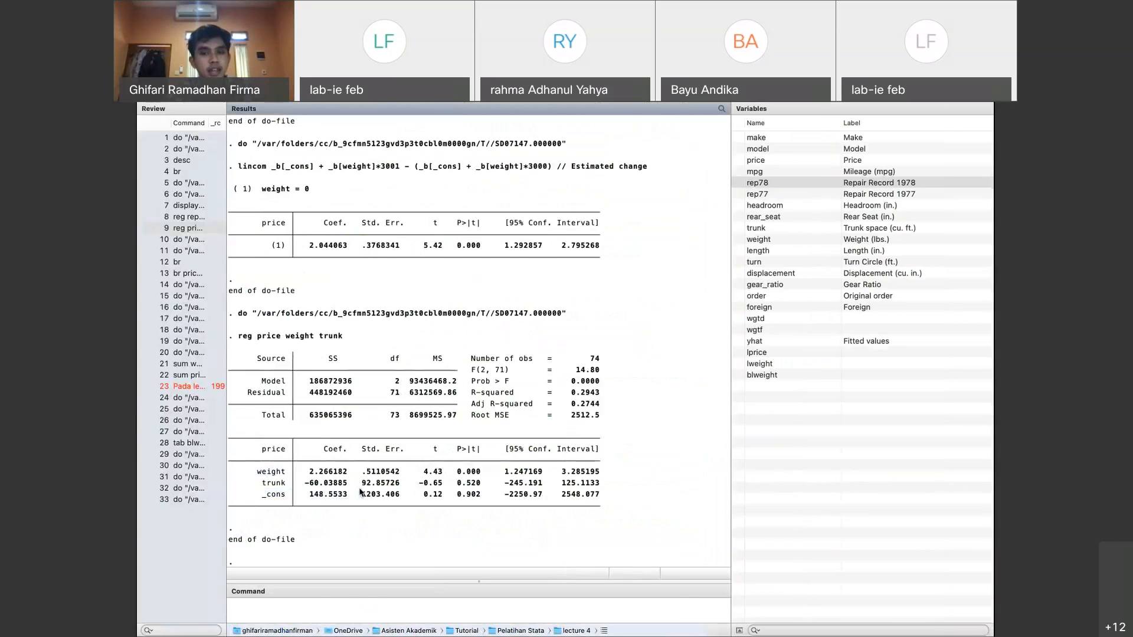
Run the do-file line "reg price weight trunk mpg" and review its output alongside the preceding regression
key(ctrl+Right)
triple_click(339, 452)
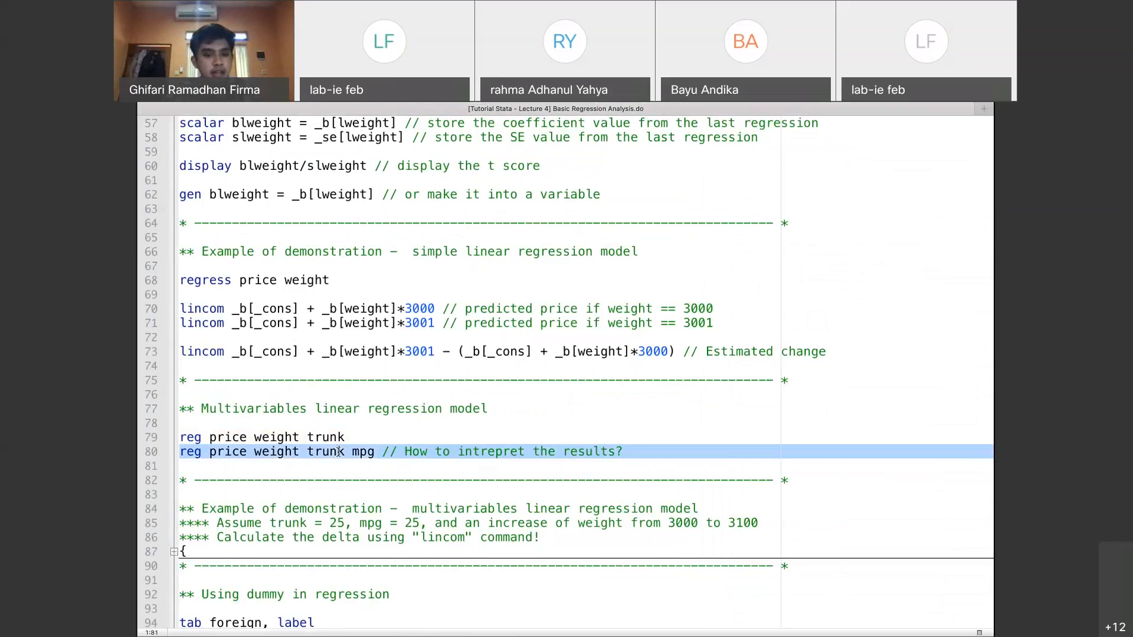
click(353, 449)
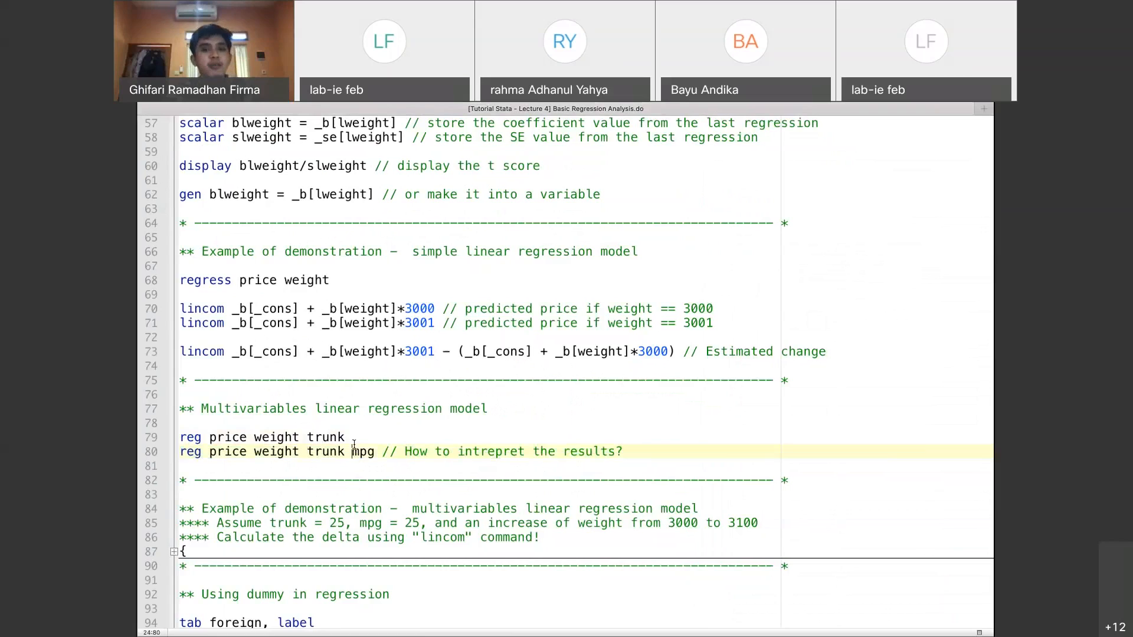
key(ctrl+Left)
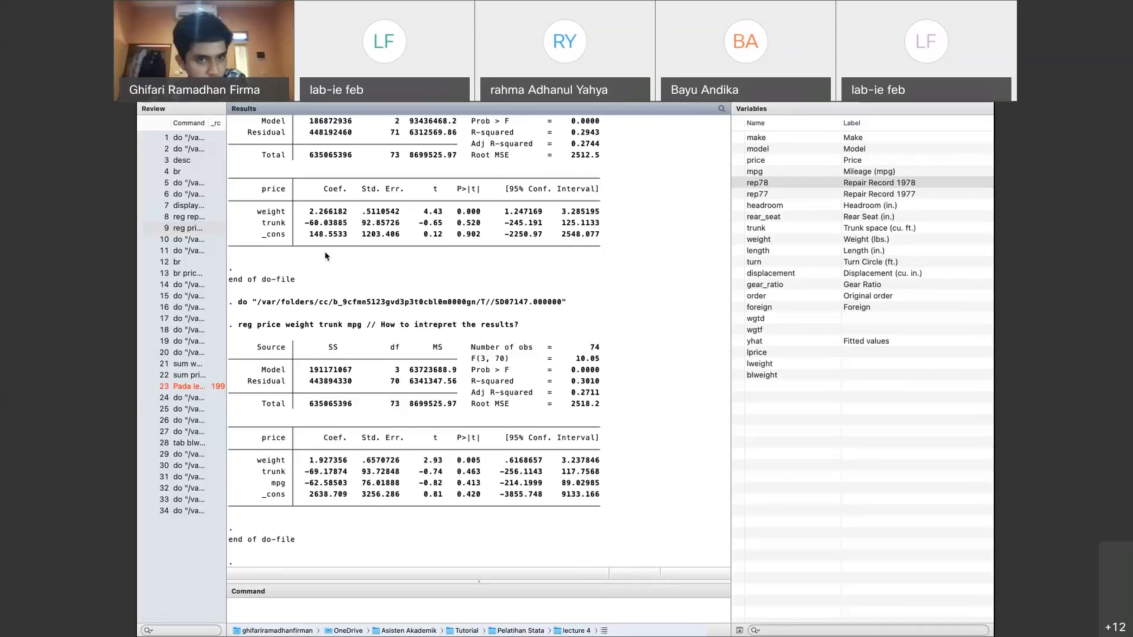
scroll(327, 256, up, 2)
scroll(326, 256, down, 2)
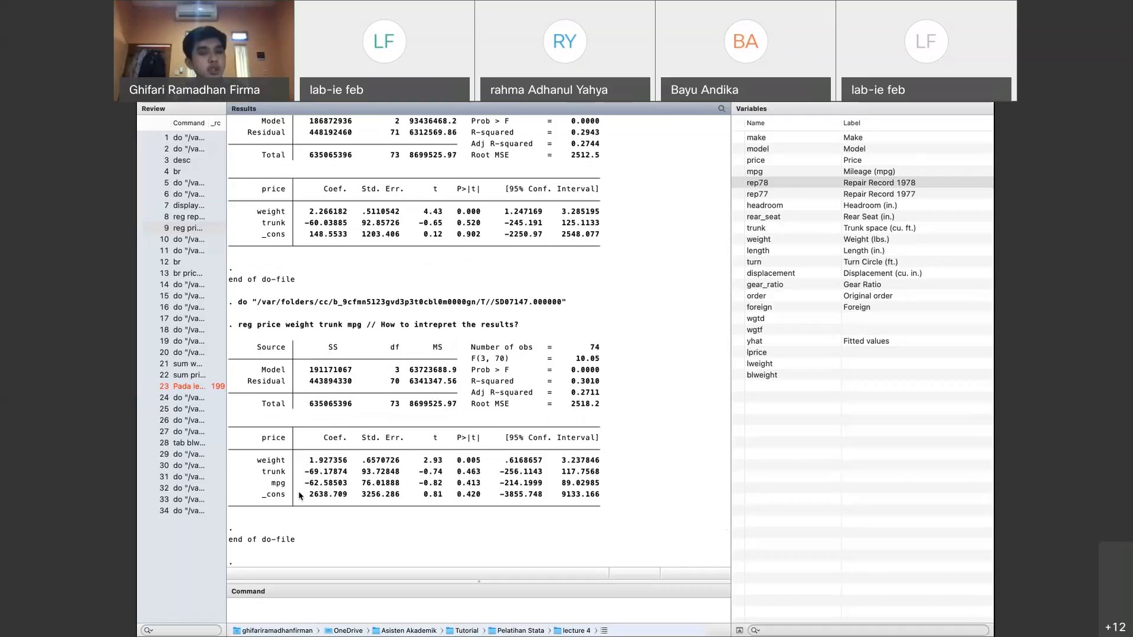
Examine the weight, trunk and mpg rows of the three-variable regression, focusing on trunk's coefficient
drag(258, 460, 528, 461)
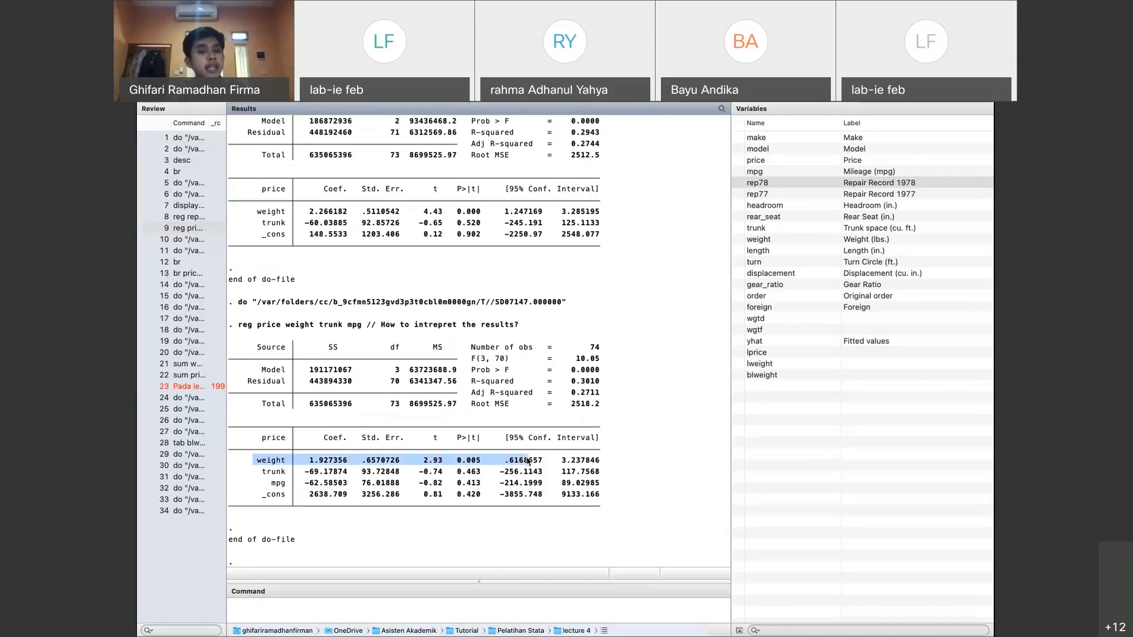
drag(260, 472, 612, 487)
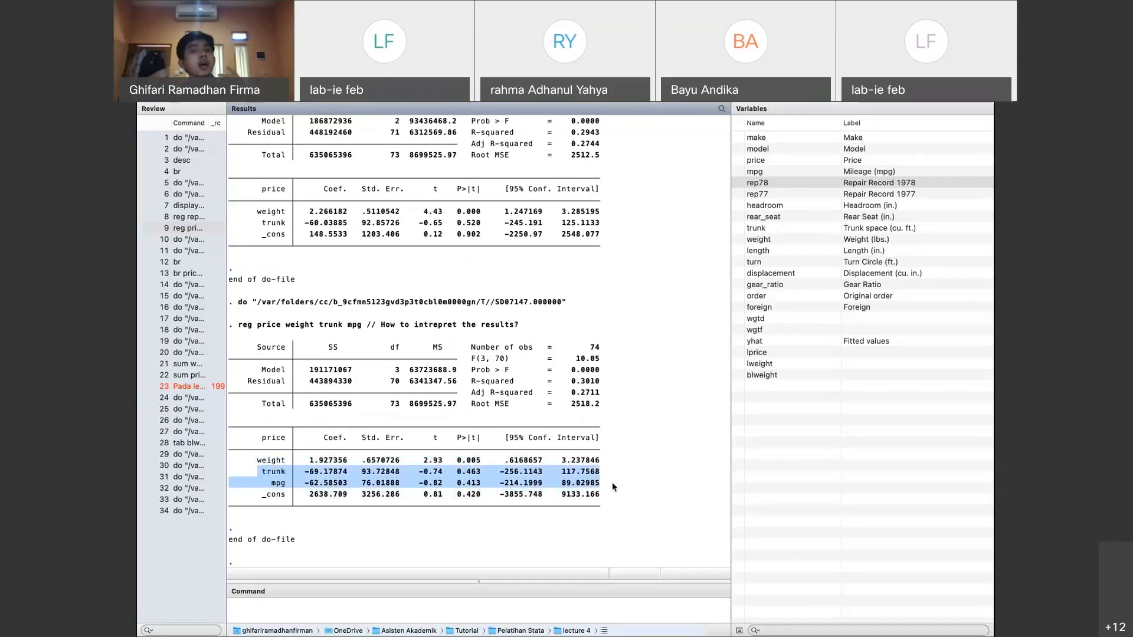
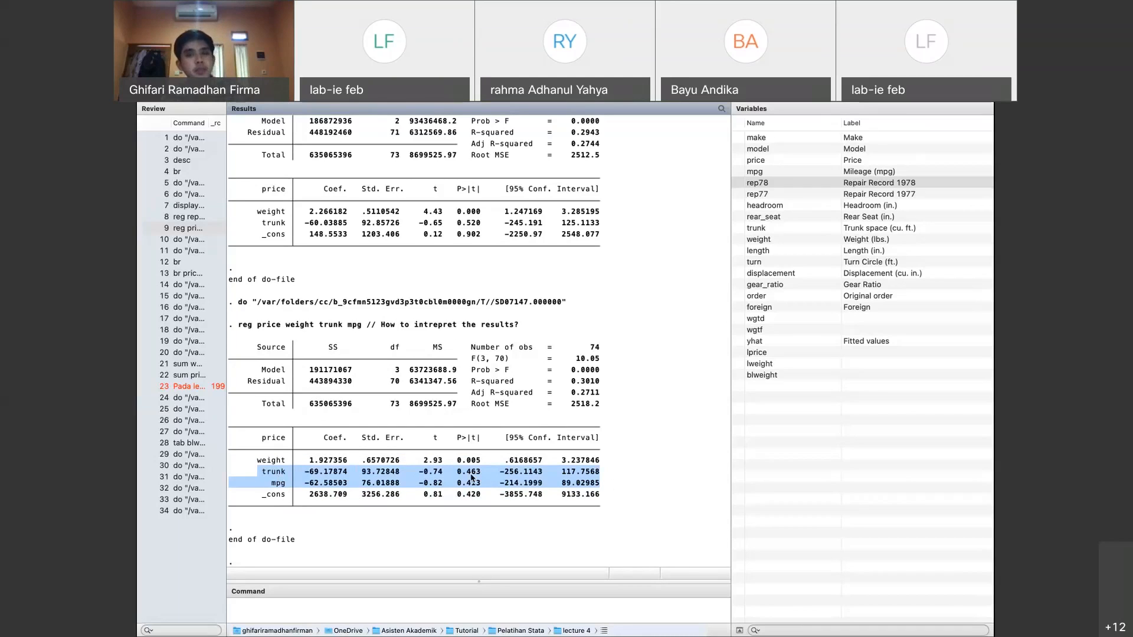
click(473, 478)
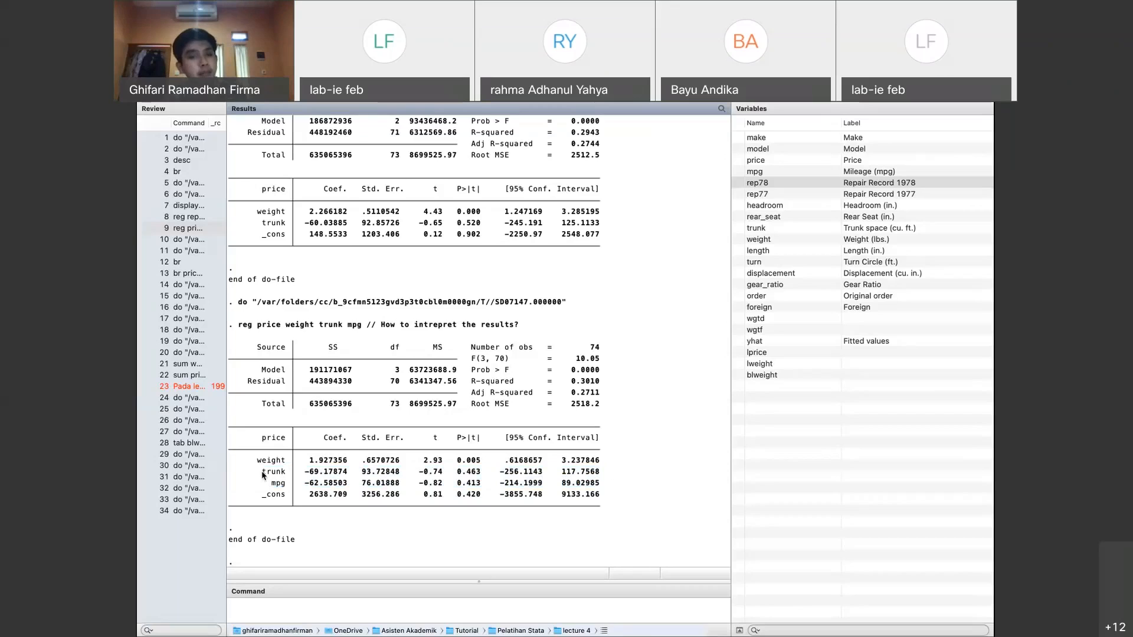
drag(302, 472, 346, 474)
click(346, 474)
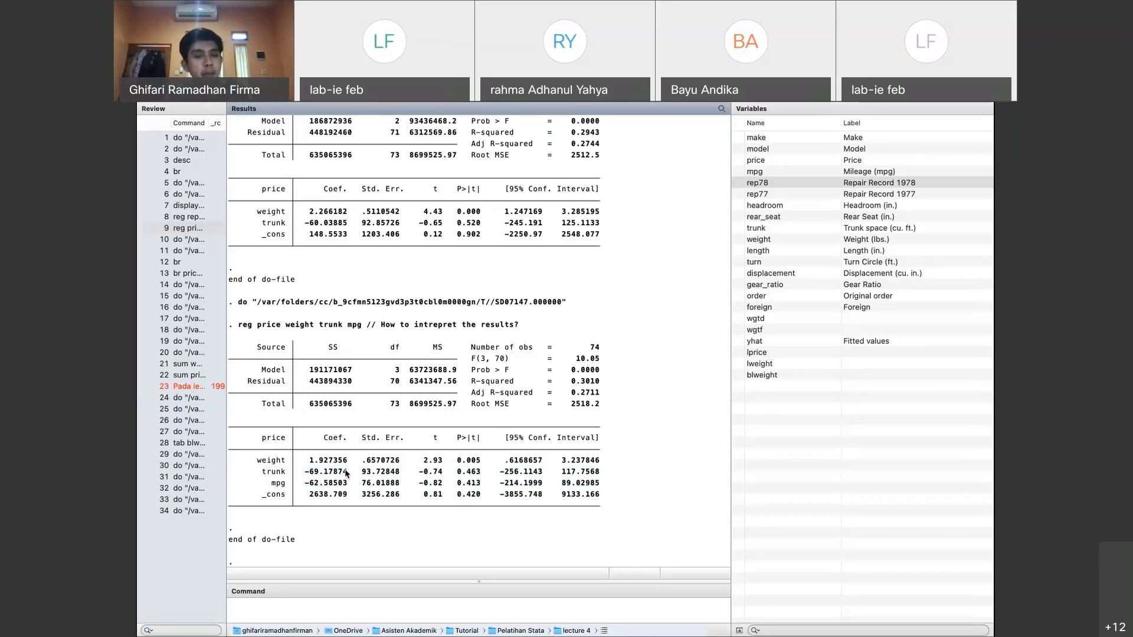
drag(257, 471, 288, 475)
click(288, 479)
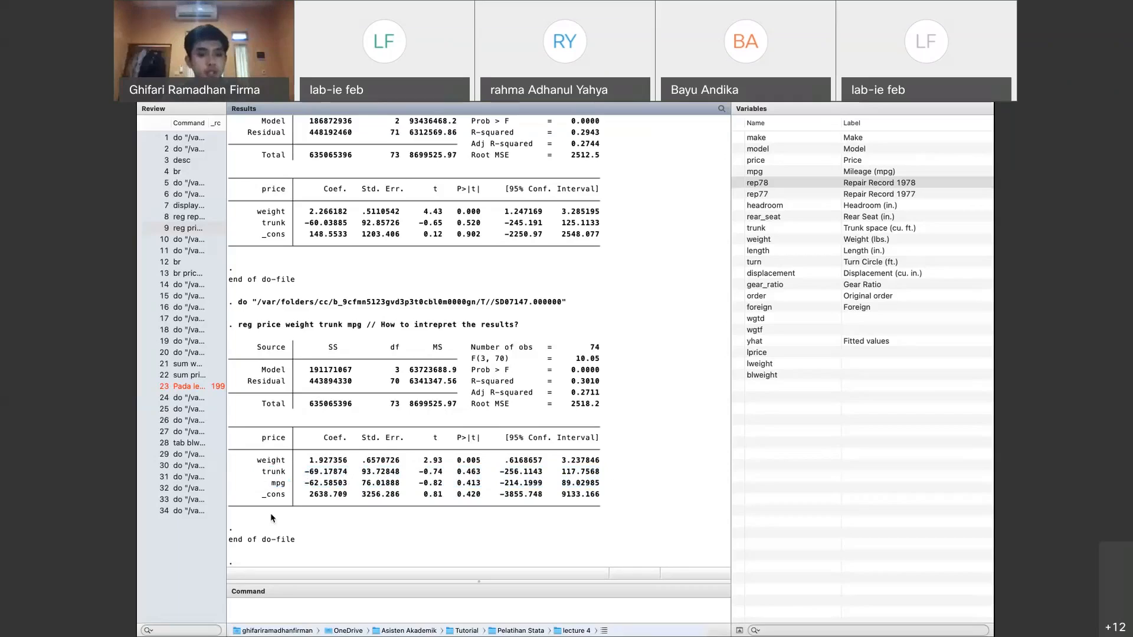
Submit the interpretation "Secara rata-rata, trunk tidak memiliki dampak terhadap price, ceteris paribus" as a command-line note
click(272, 610)
text(s)
text(ecara rata0r)
key(BackSpace)
key(BackSpace)
text(-rata, trun)
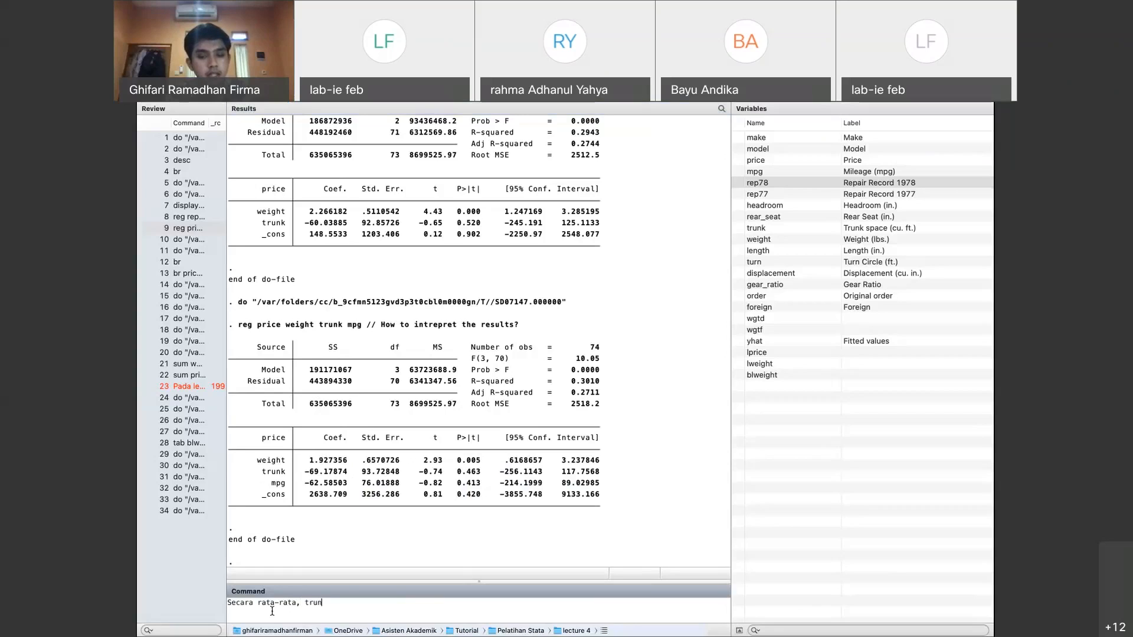
text(k tidak memi)
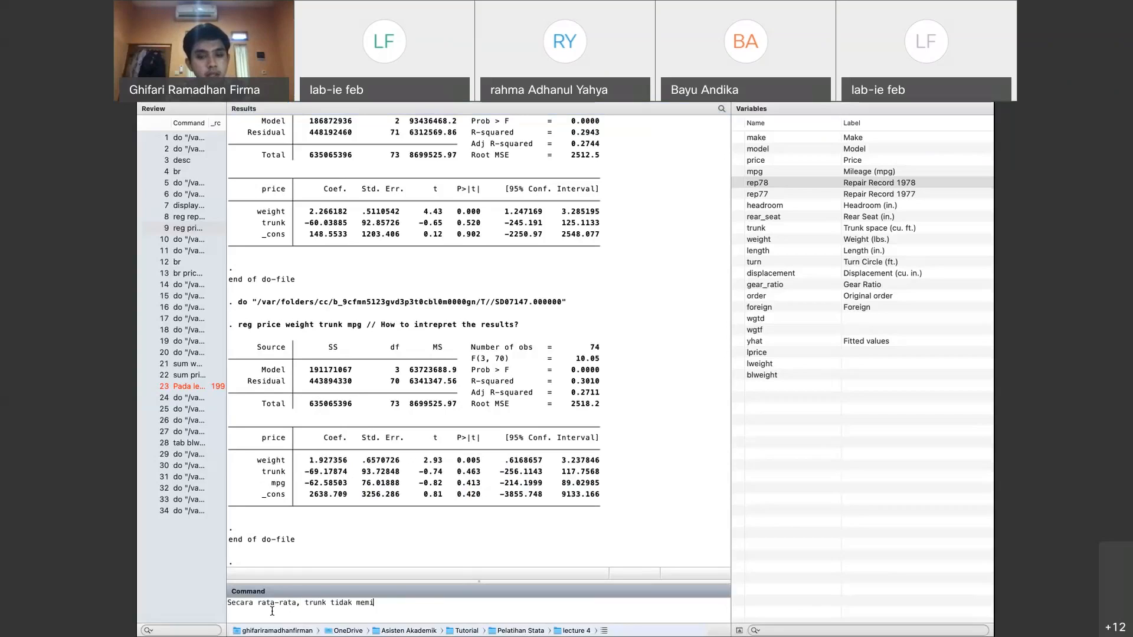
text(liki dampak terhadap price, ceteris paribus)
key(Return)
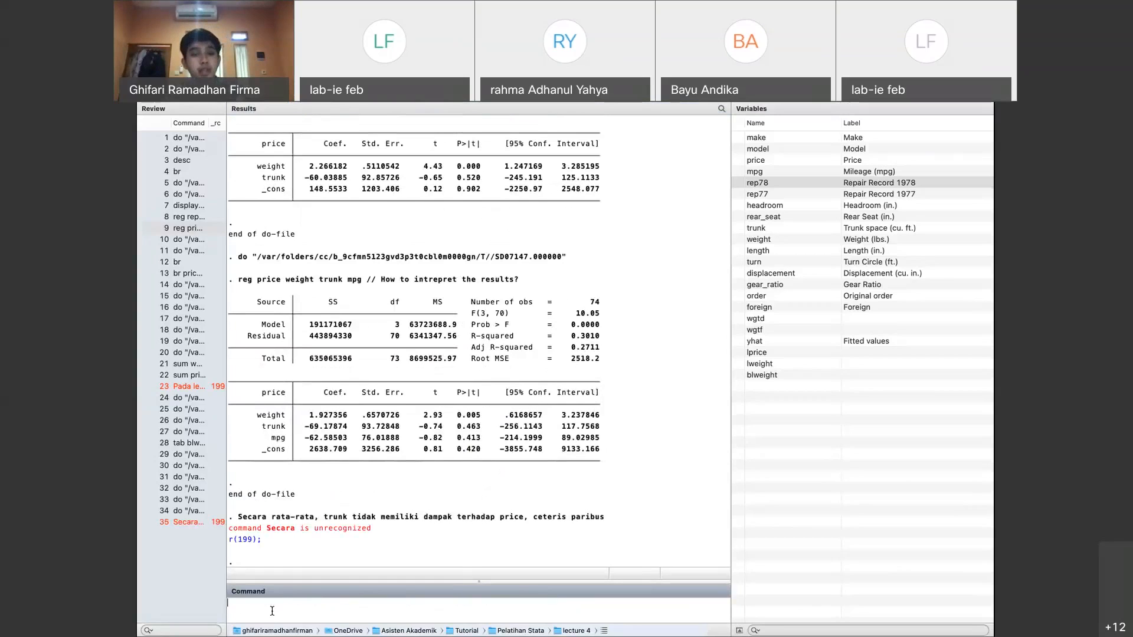
Check trunk's p-value and coefficient, and submit the same interpretation note with "mpg" in place of "trunk"
click(274, 524)
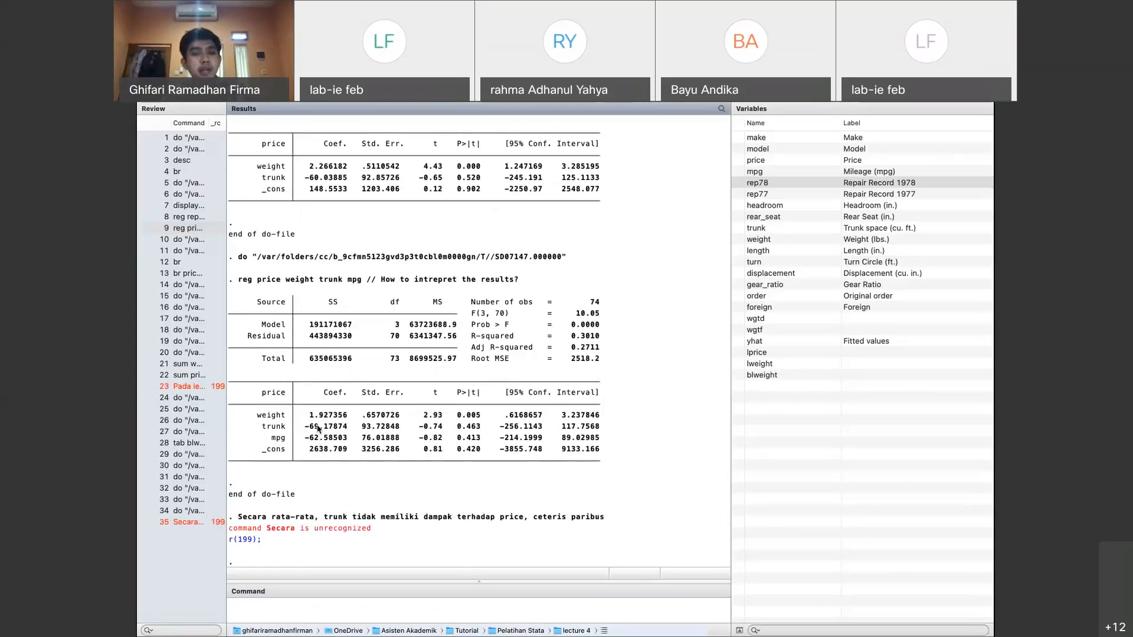
drag(453, 426, 481, 428)
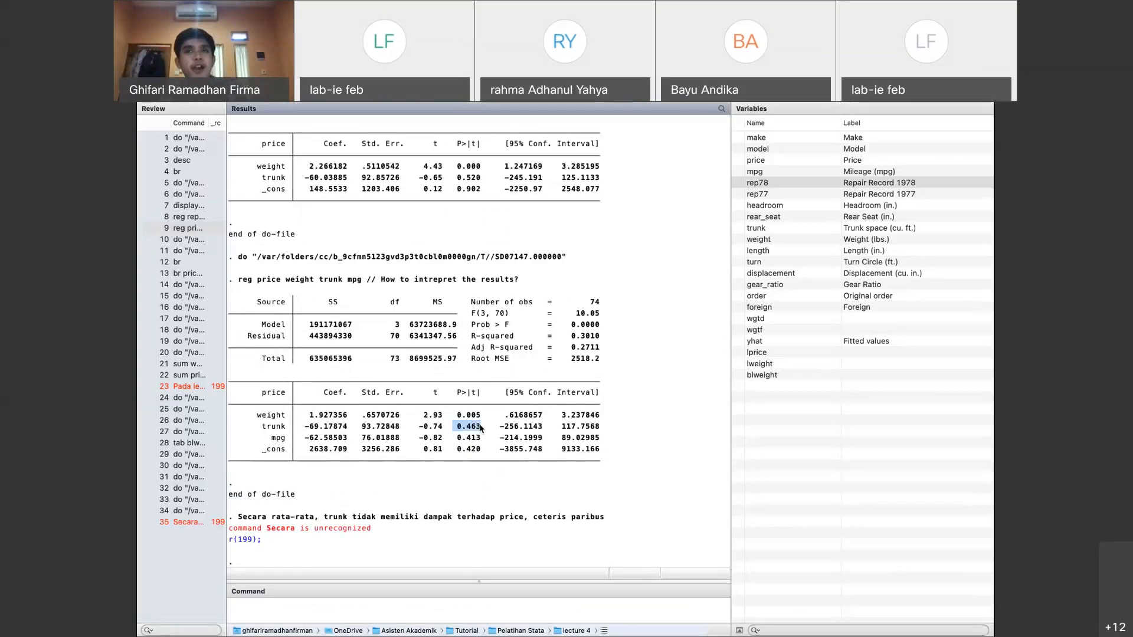
drag(301, 426, 347, 429)
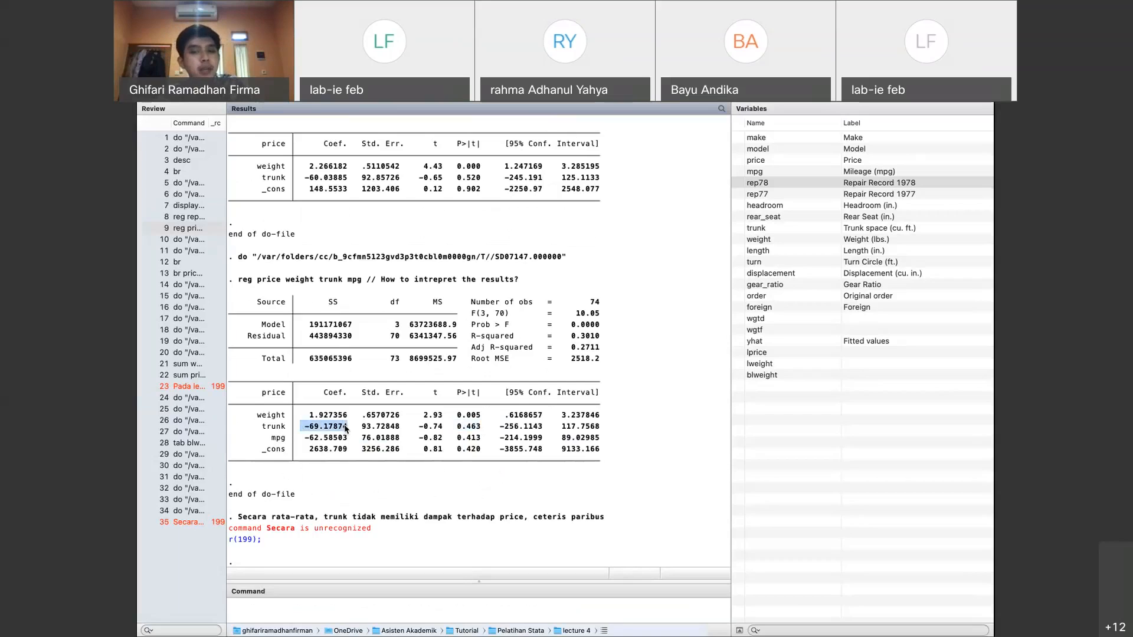
drag(237, 522, 316, 602)
double_click(316, 602)
text(mpg)
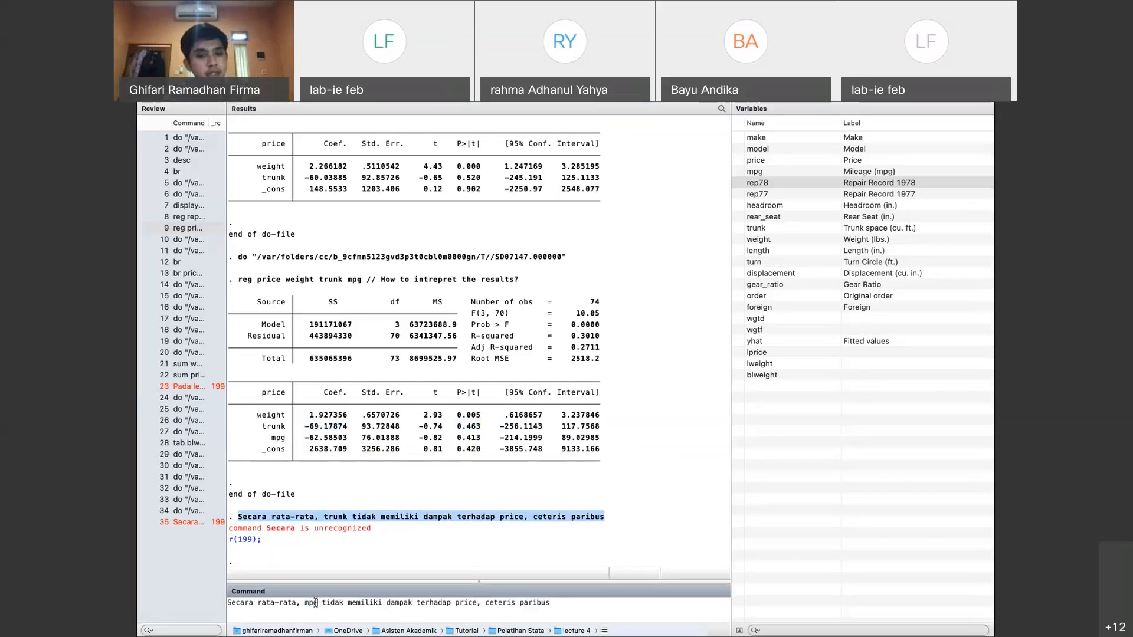
key(Return)
Submit the explanation "mengapa? Karena kita tidak menolak H0, dimana H0: beta = 0" as a command-line note
text(mengapa)
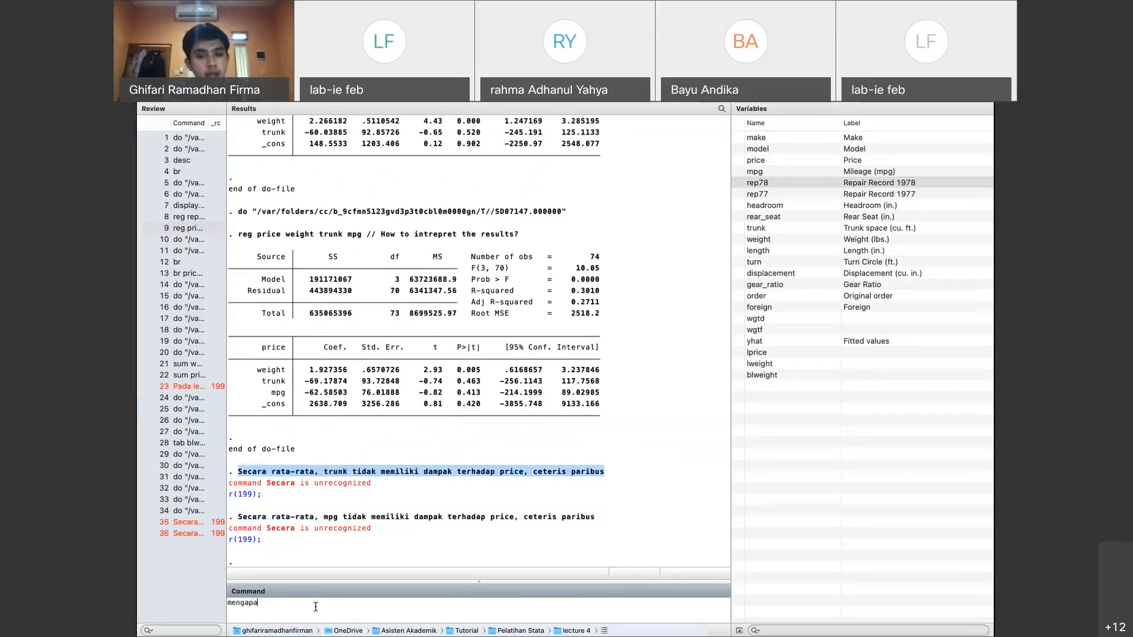
text(kita tidak men)
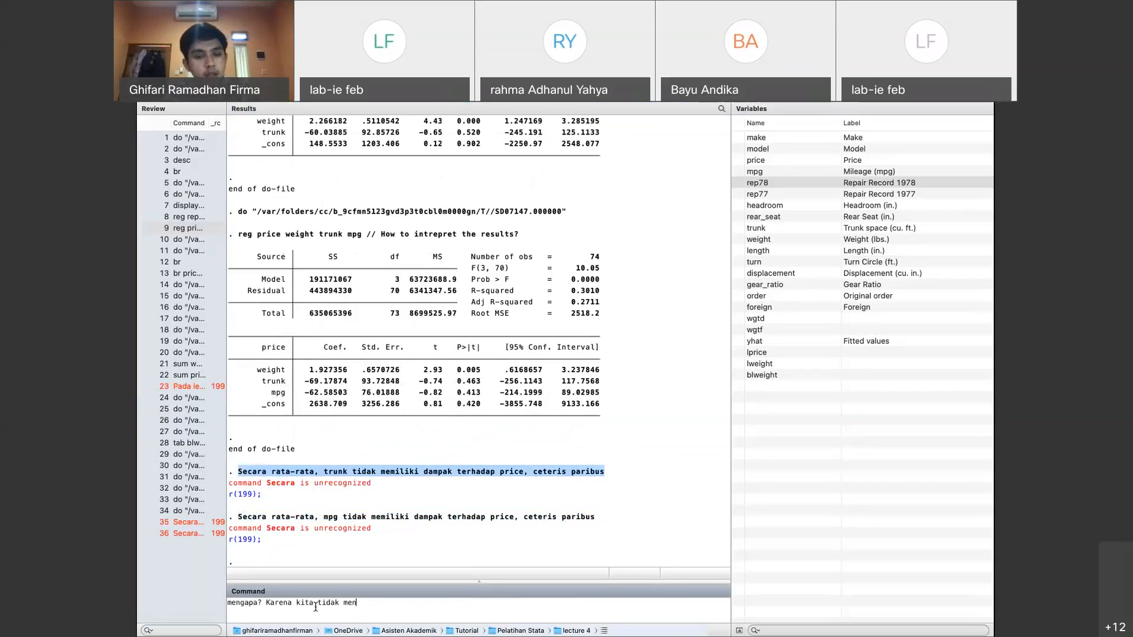
text(olak H0, dimana H0)
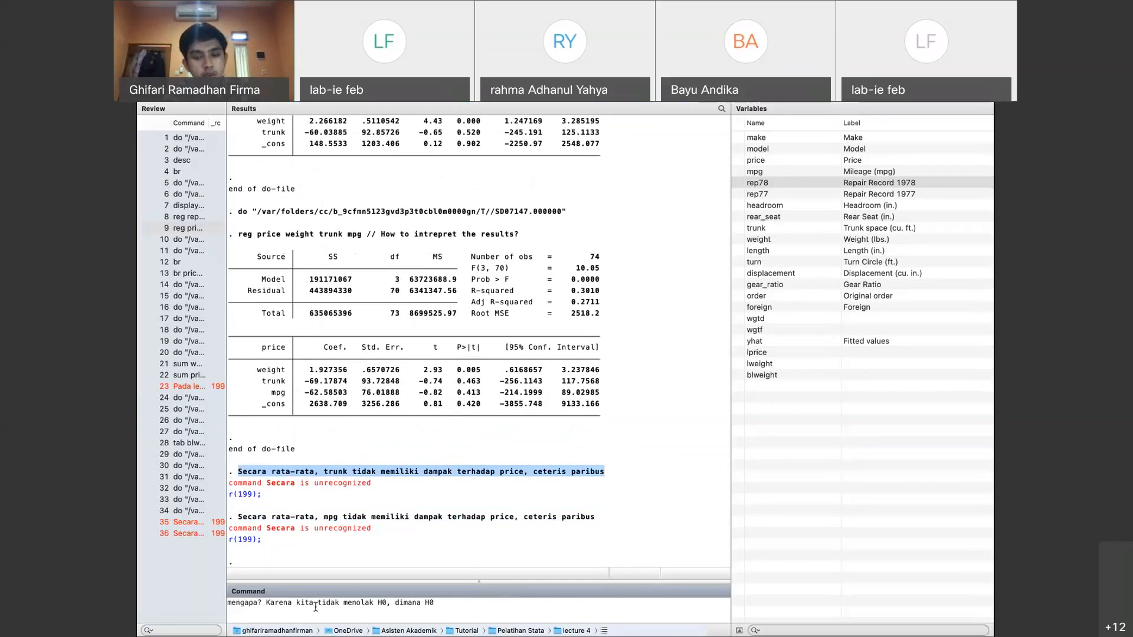
text(: beta )
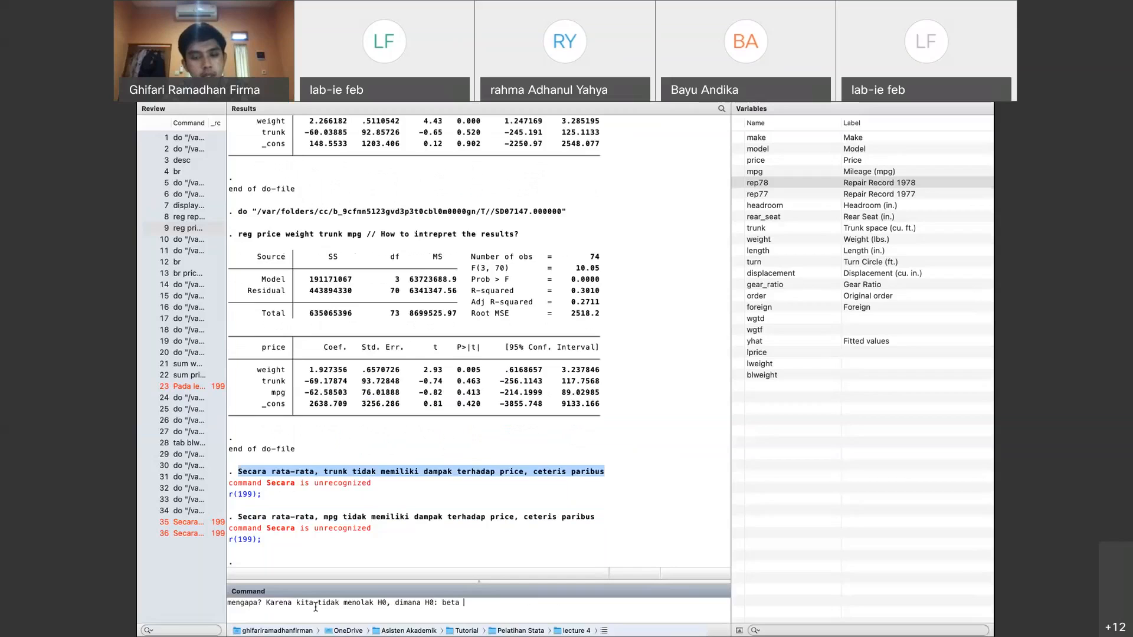
text(= 0)
key(Return)
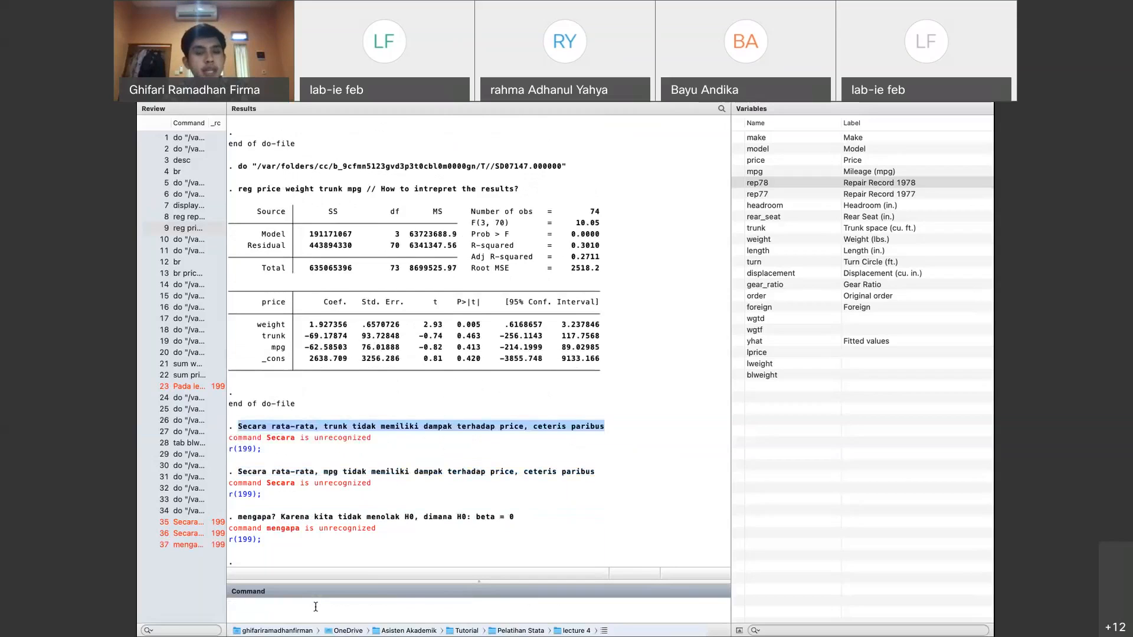
Compare the note's "beta = 0" hypothesis with trunk's coefficient, and revisit the multivariable regression lines in the do-file
drag(474, 520, 514, 518)
drag(305, 335, 341, 337)
click(341, 337)
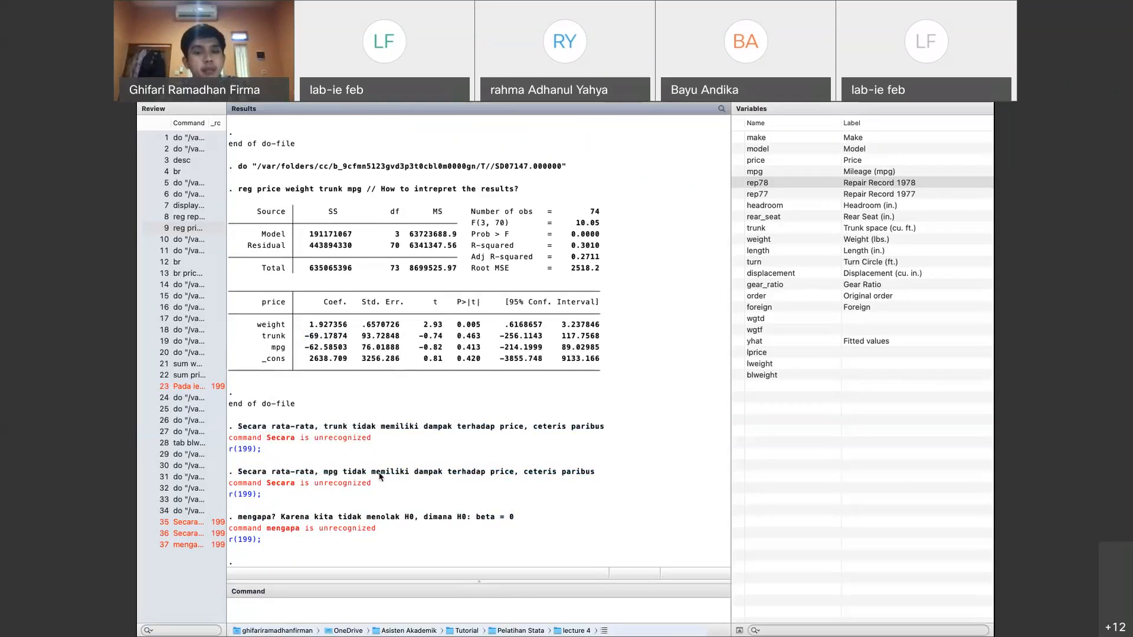
key(ctrl+Right)
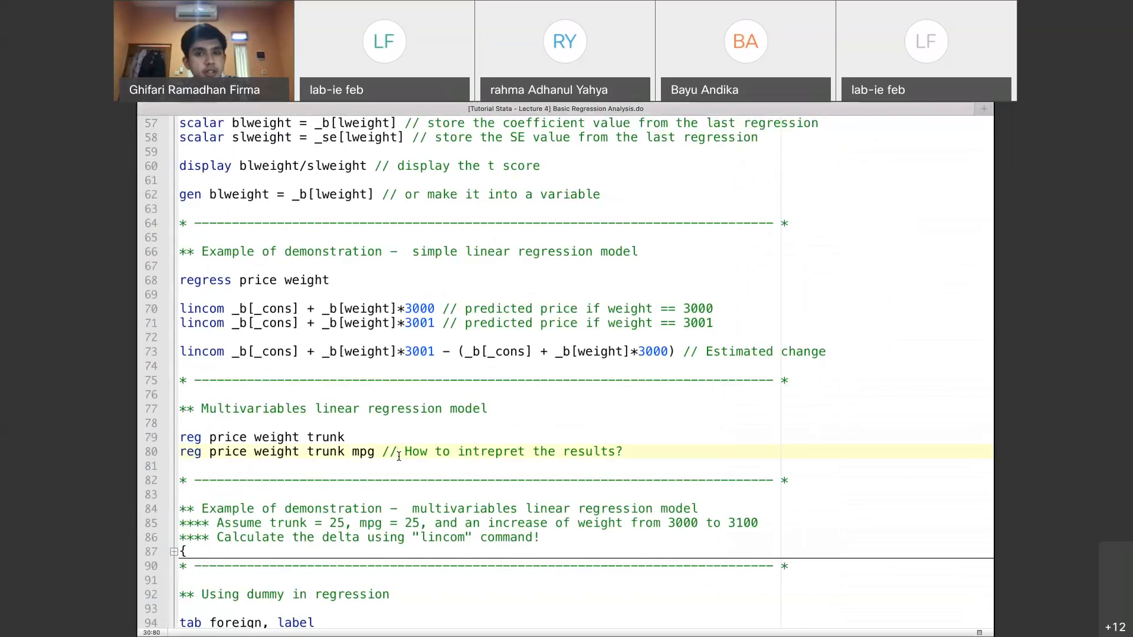
mouse_move(604, 105)
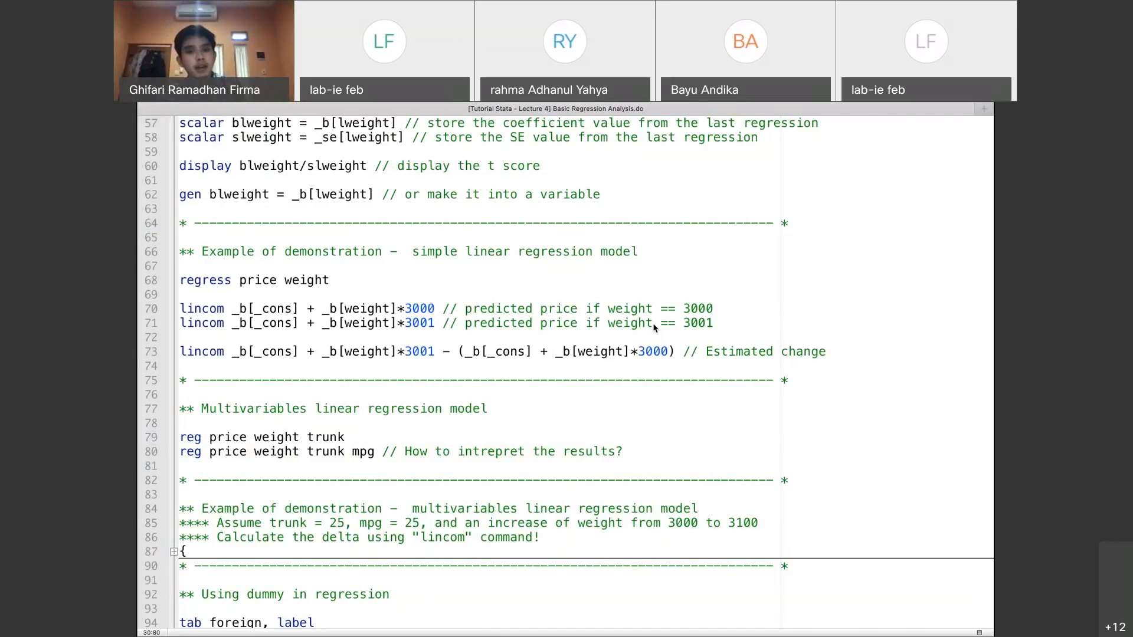
key(ctrl+Left)
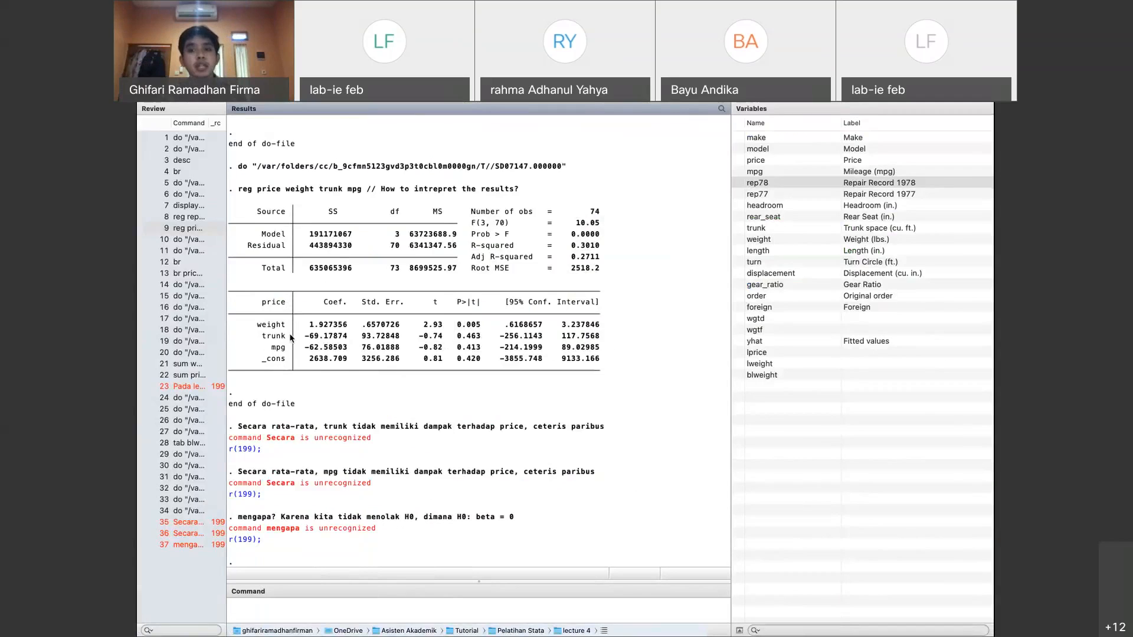
Look over the do-file's sections on using a dummy in regression and dummy interaction
key(super+9)
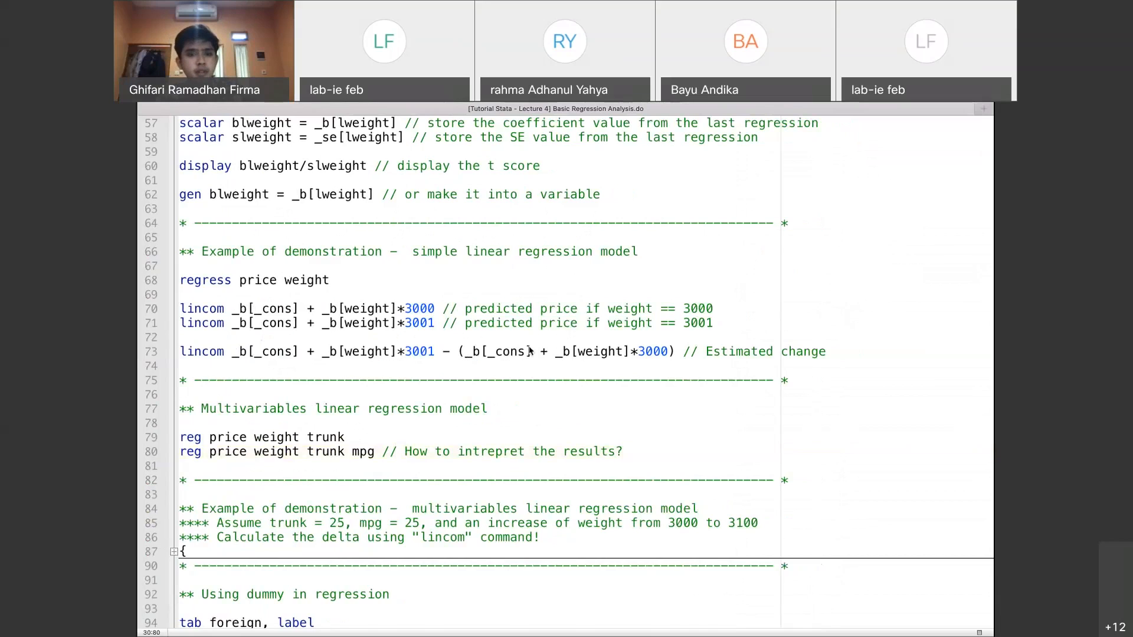
scroll(529, 351, down, 10)
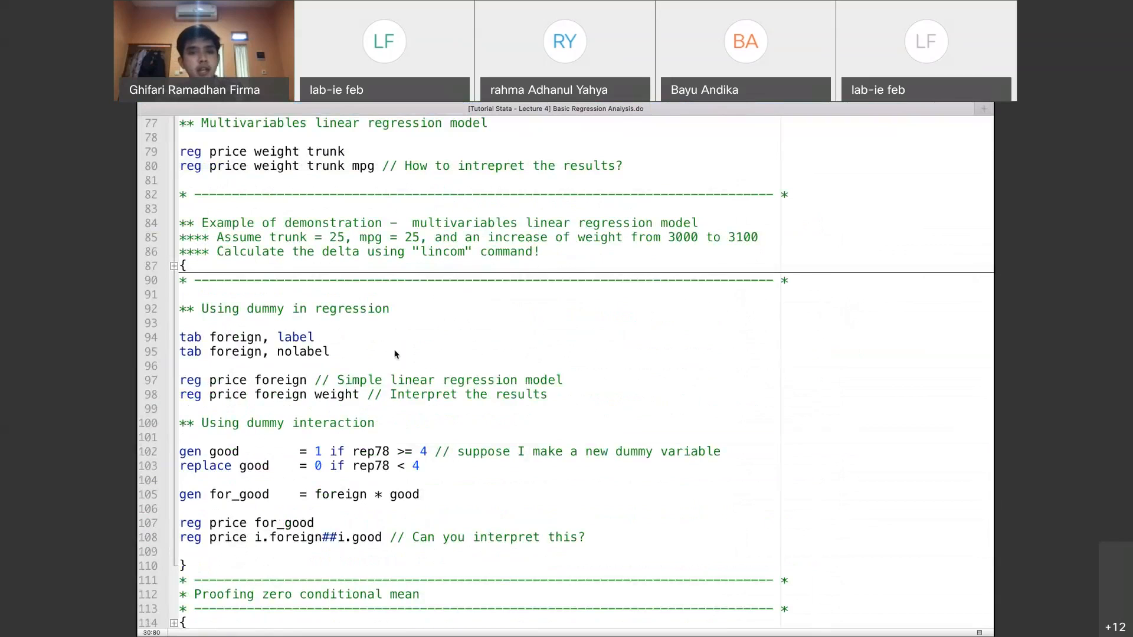
click(465, 453)
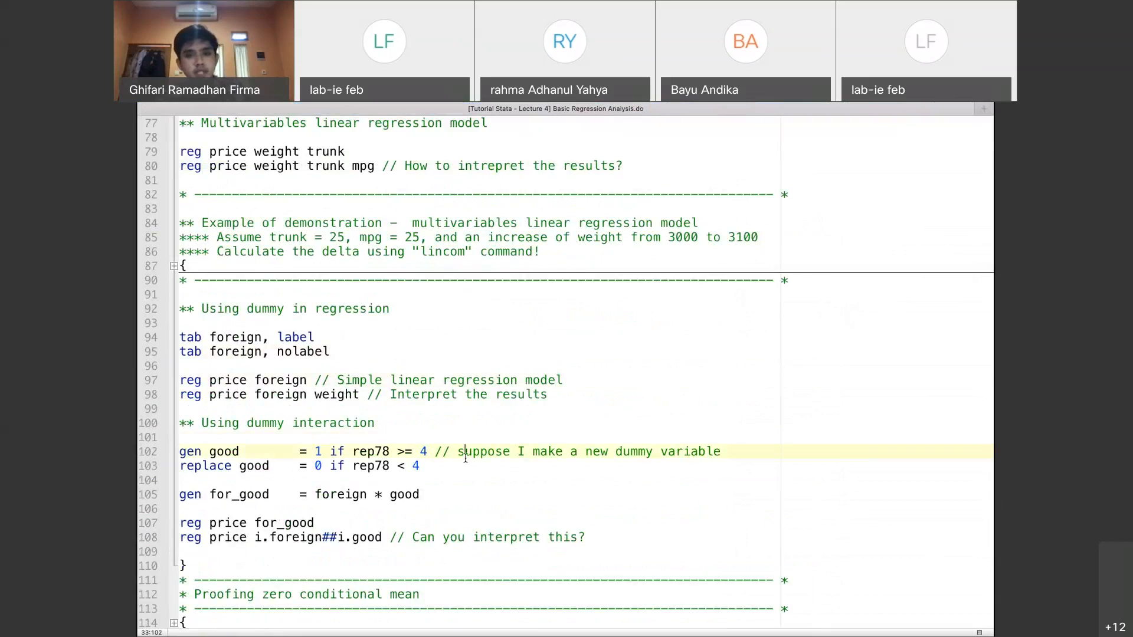
click(318, 337)
click(390, 394)
click(436, 380)
key(Down)
key(Down)
key(Down)
click(293, 350)
Run the do-file line "tab foreign, label" to tabulate foreign with its value labels
double_click(288, 336)
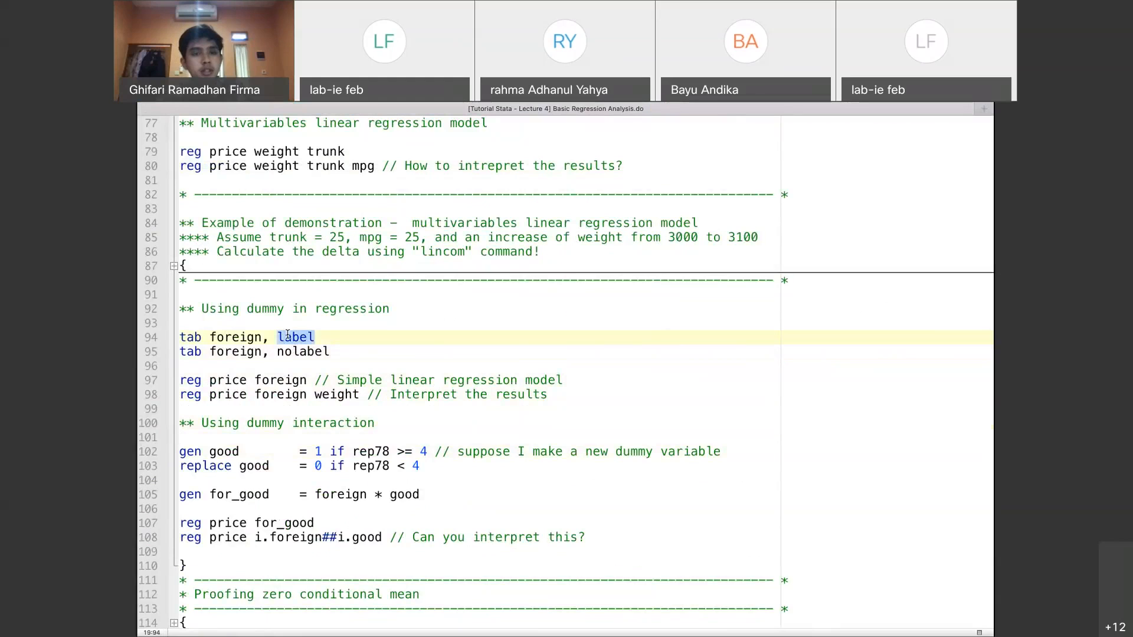
triple_click(287, 335)
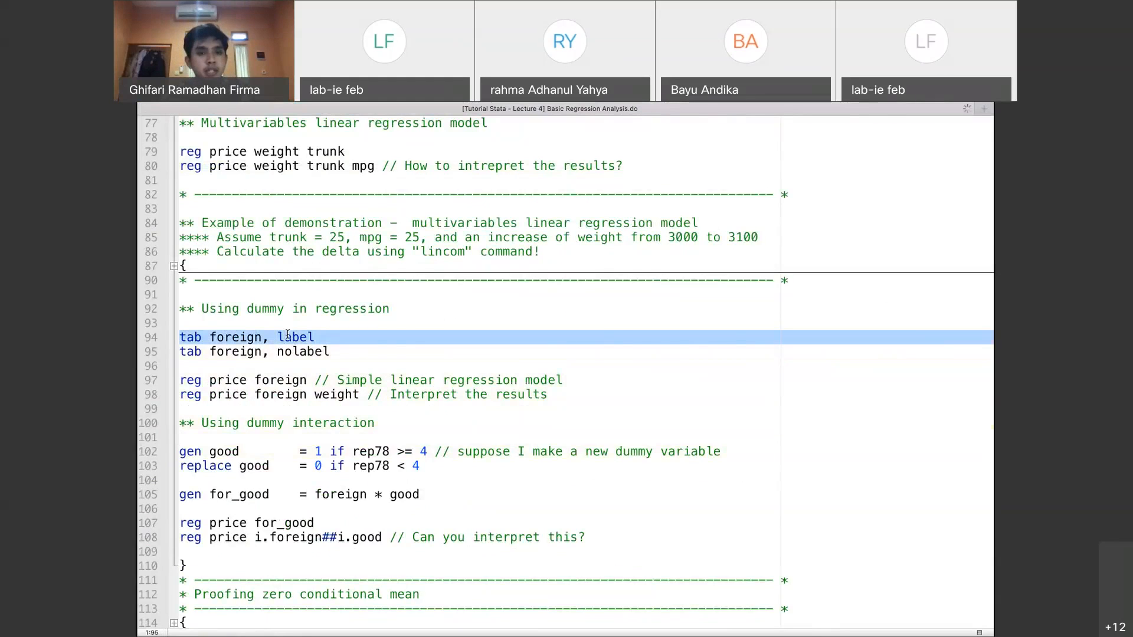
key(super+shift+d)
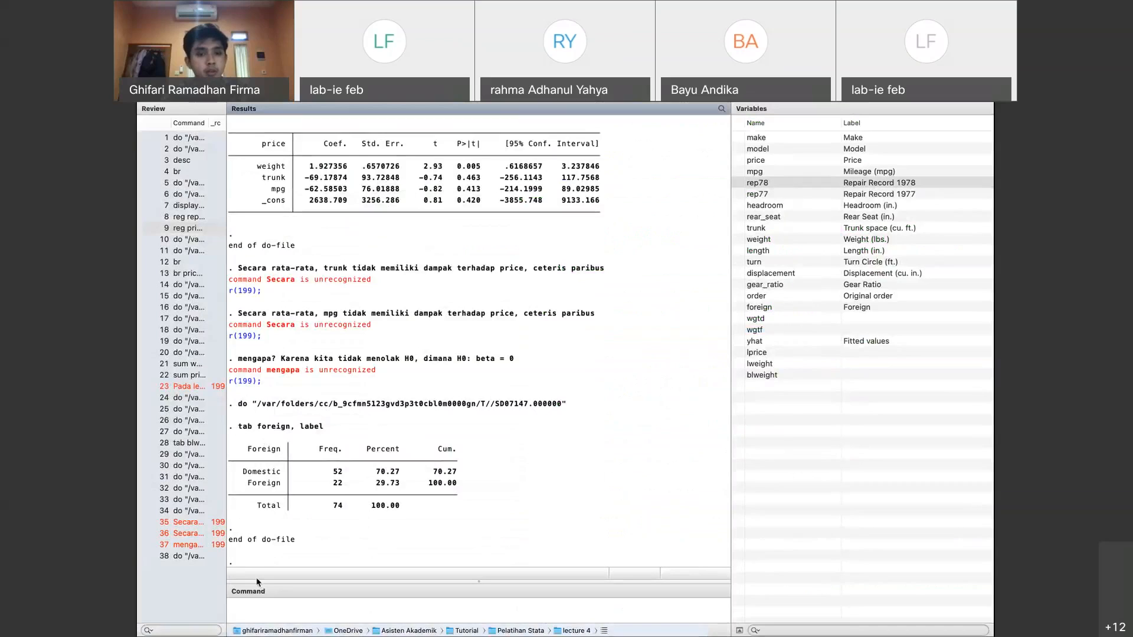
Run "tab foreign, nolabel" from the command line and compare its numeric codes with the labelled table
click(246, 598)
text(tab foreign , nolabel)
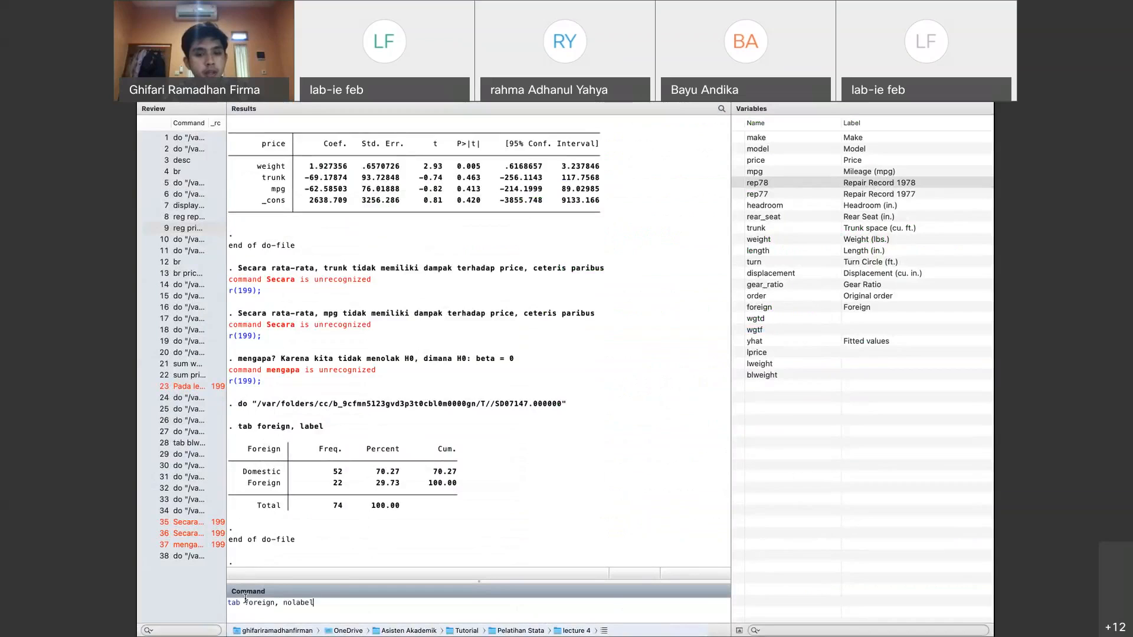
key(Return)
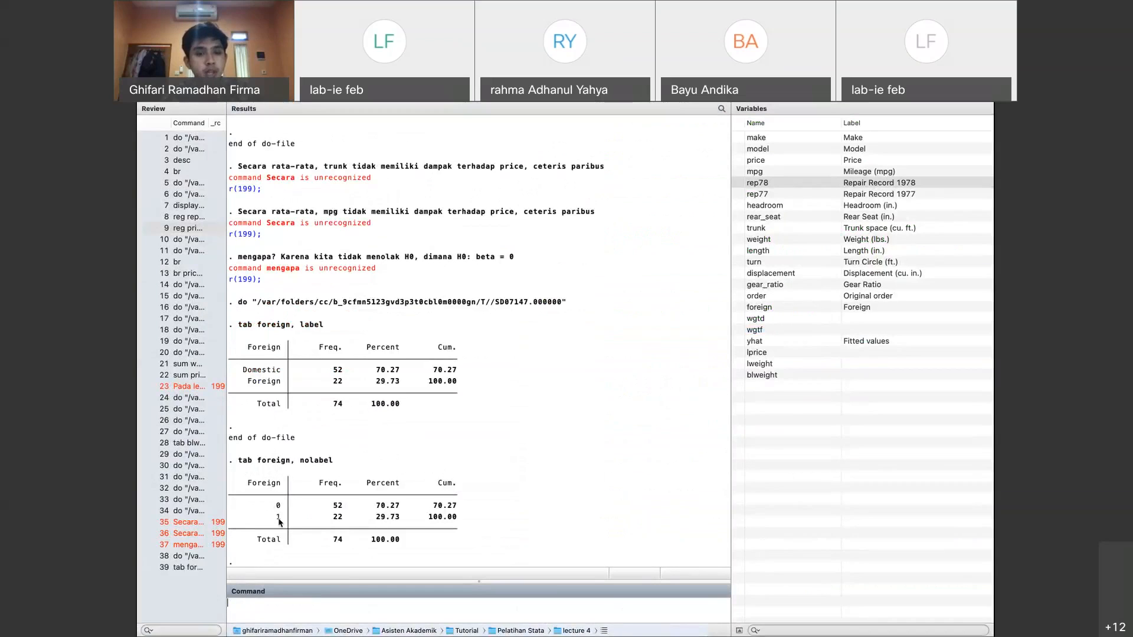
double_click(279, 518)
click(258, 417)
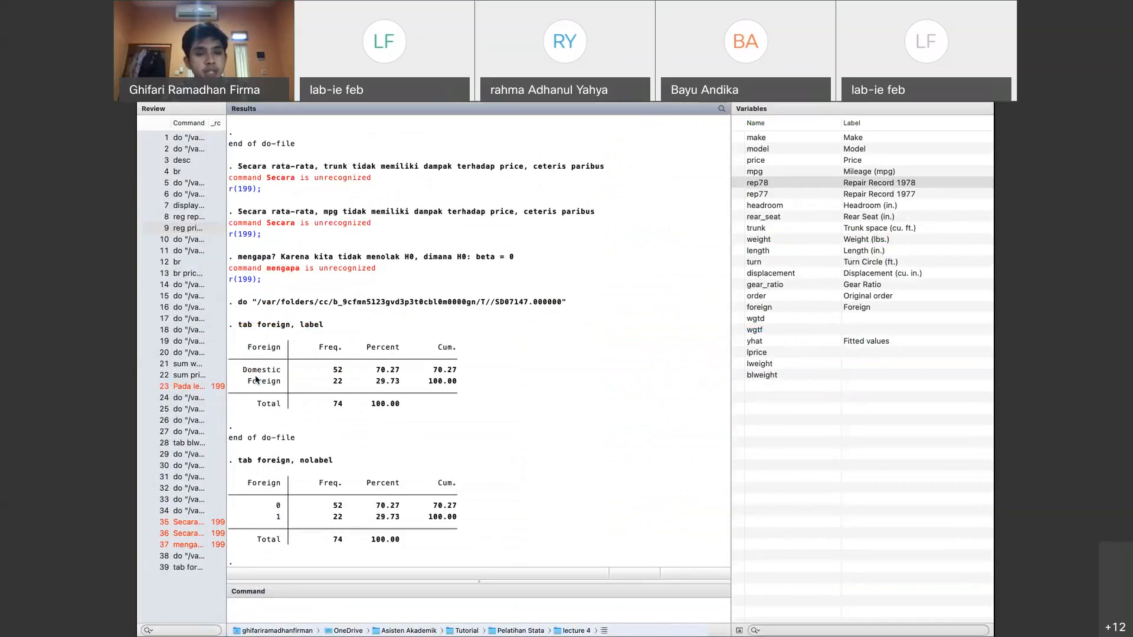
Run the do-file line "reg price foreign" to regress price on the foreign dummy
key(super+9)
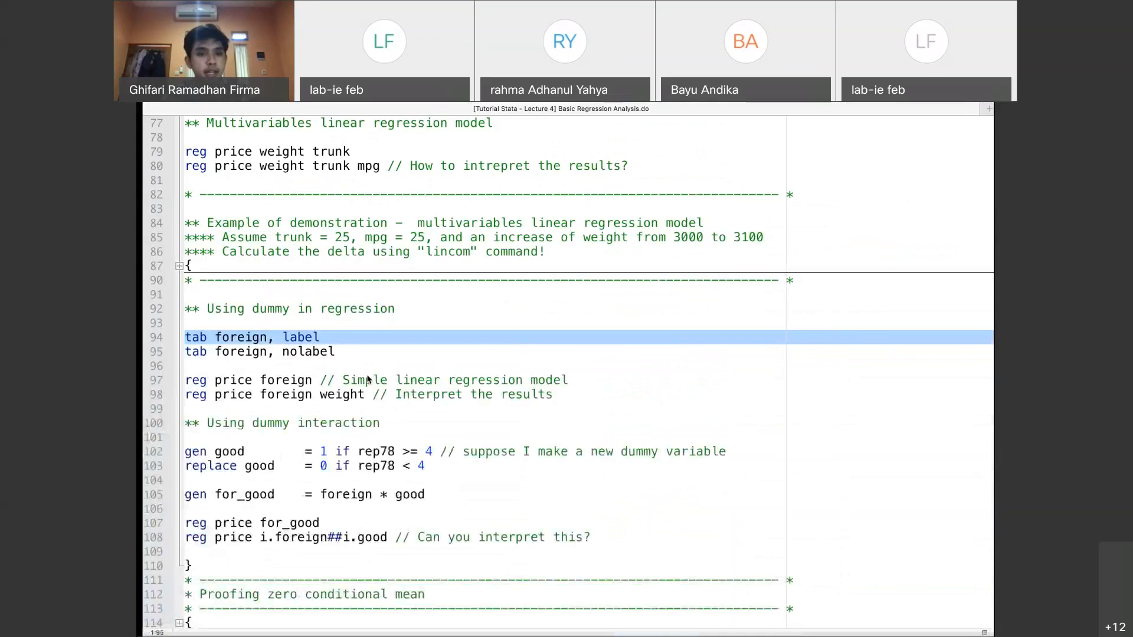
double_click(290, 380)
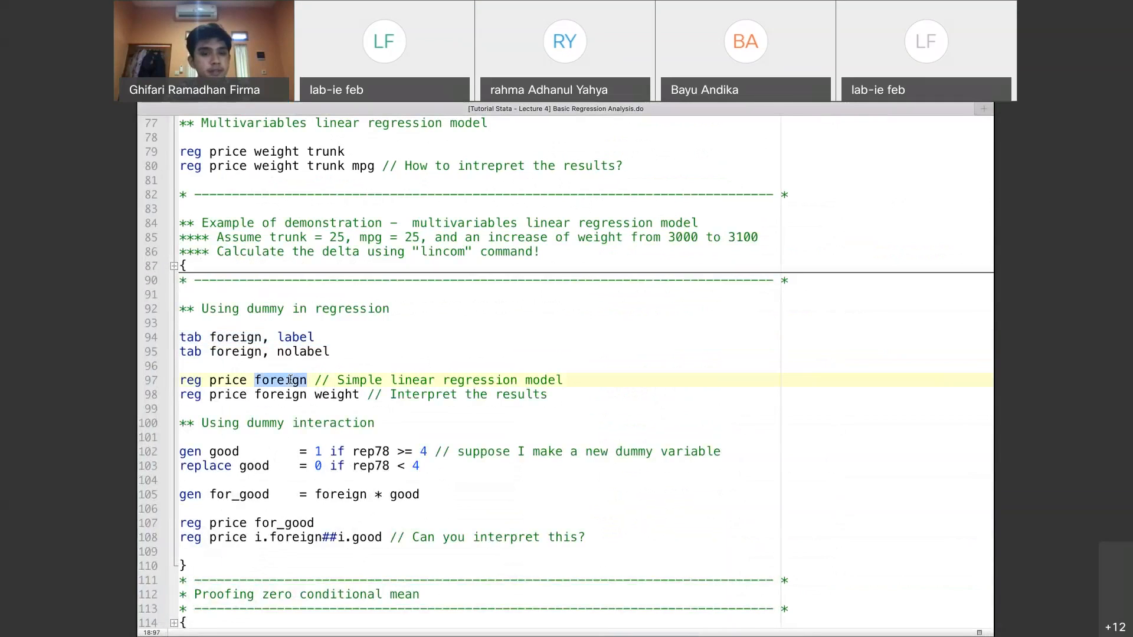
triple_click(290, 380)
key(super+shift+d)
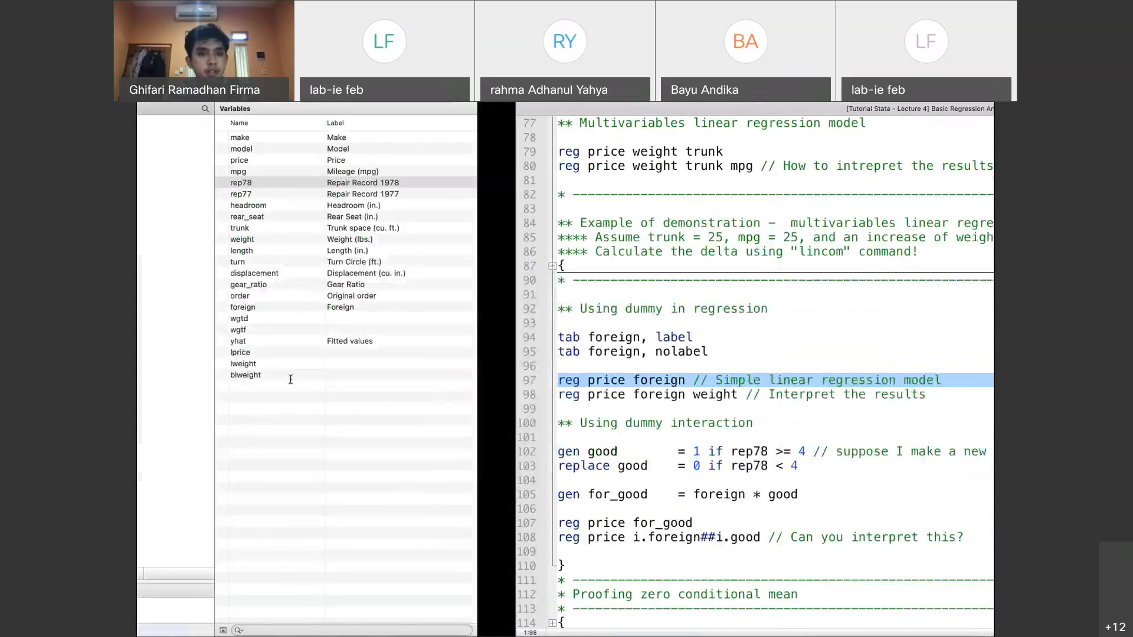
Examine foreign's coefficient in the price regression against the dummy's codes and labels in the two frequency tables
drag(305, 482, 358, 485)
click(358, 486)
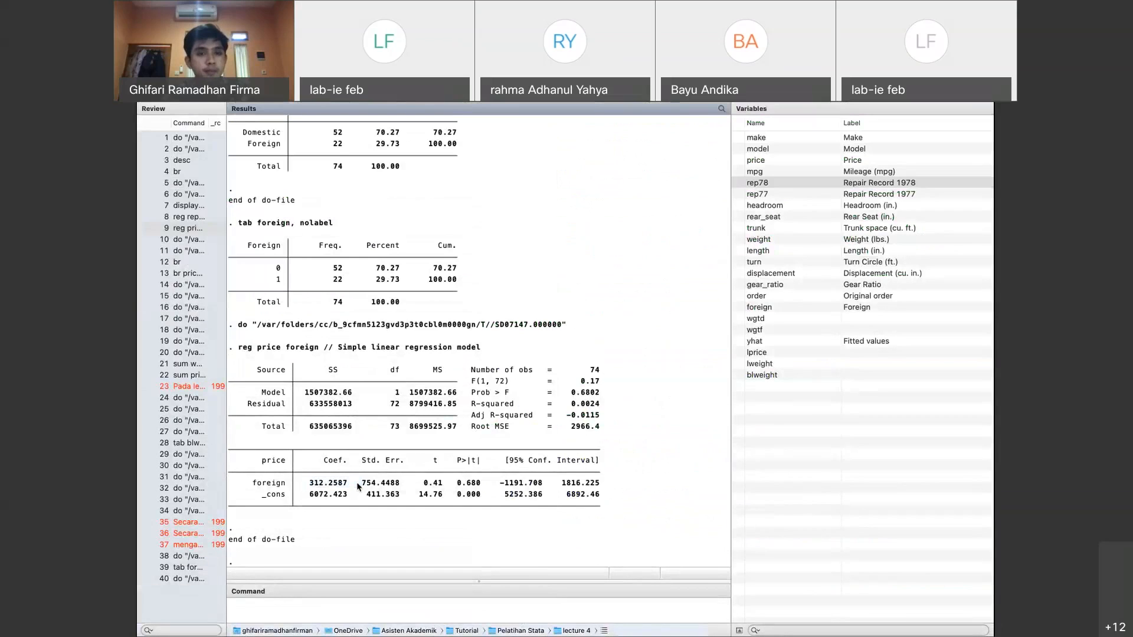
scroll(328, 455, up, 5)
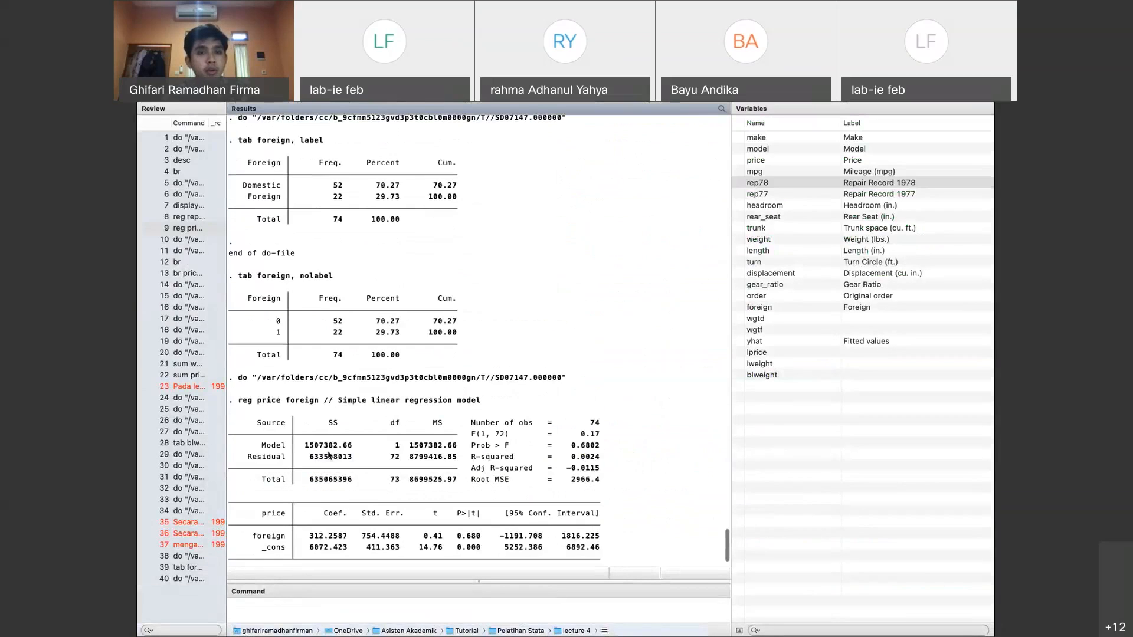
scroll(329, 455, down, 2)
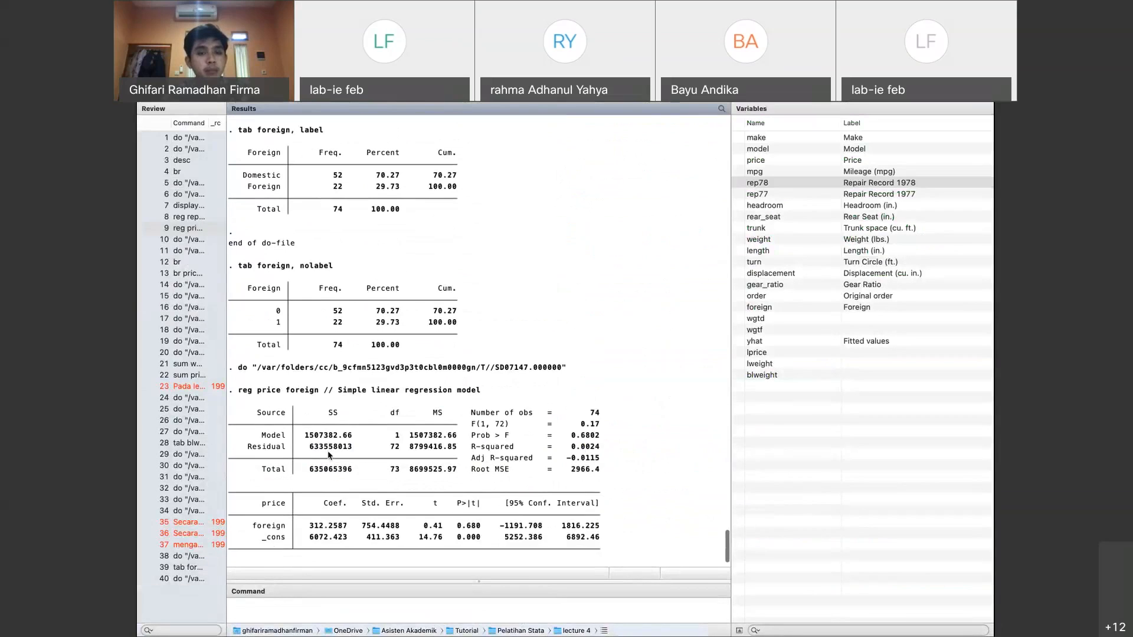
click(296, 608)
drag(311, 529, 348, 531)
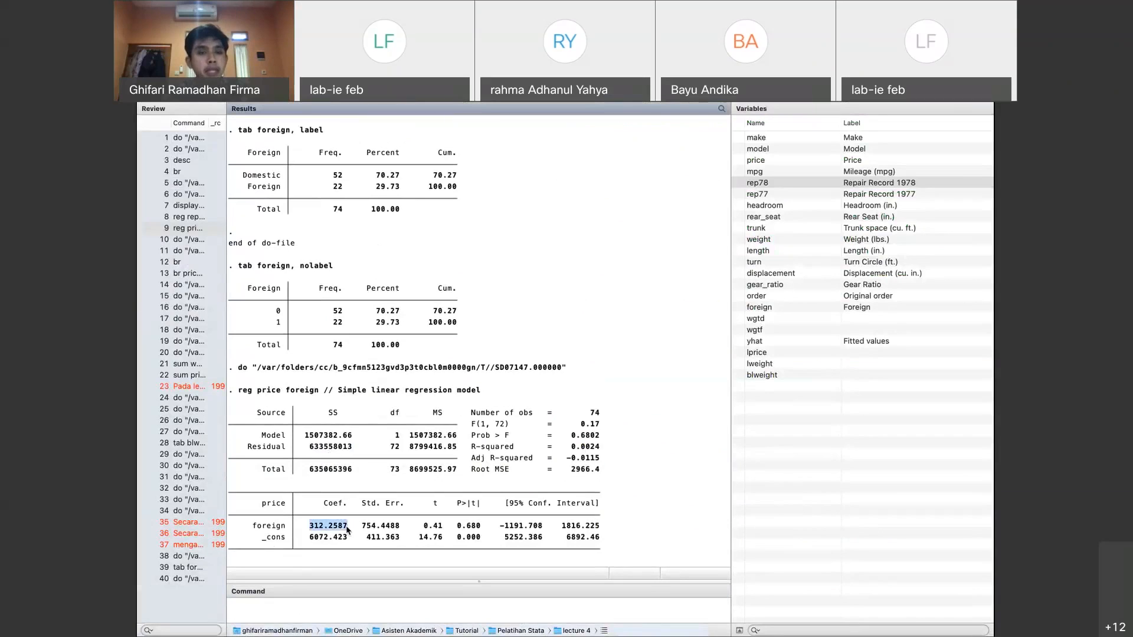
click(281, 329)
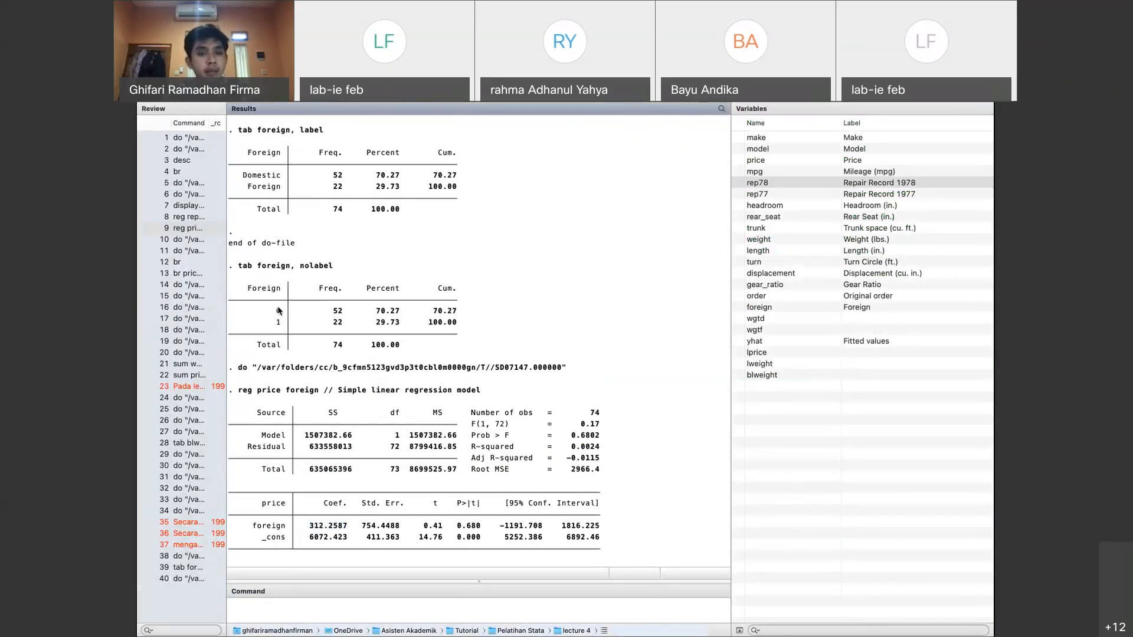
drag(308, 529, 348, 530)
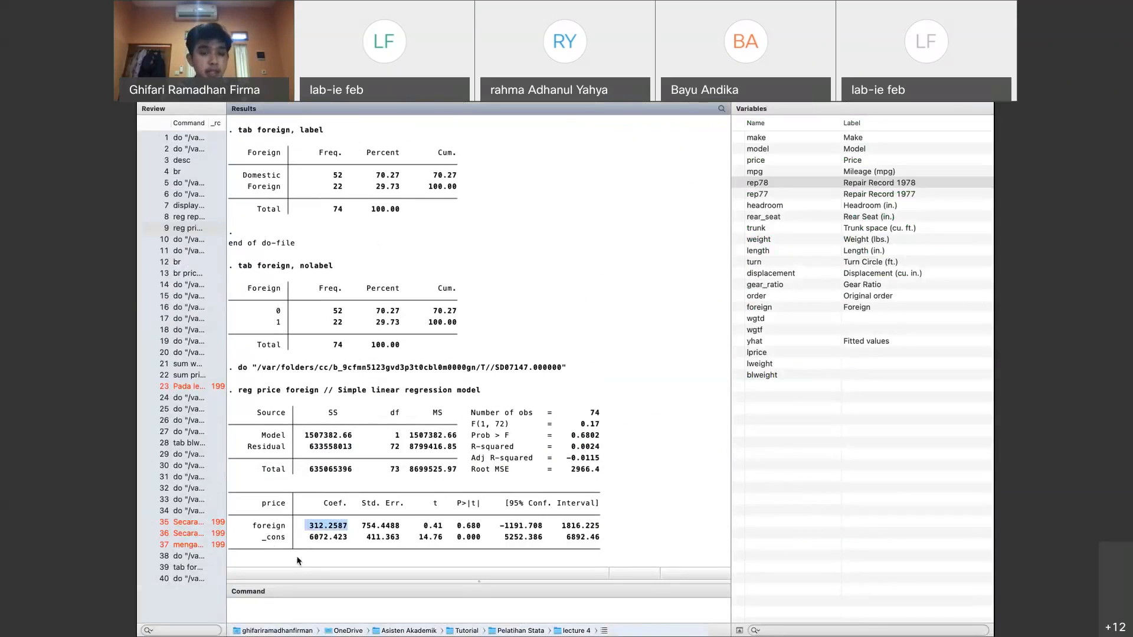
click(296, 607)
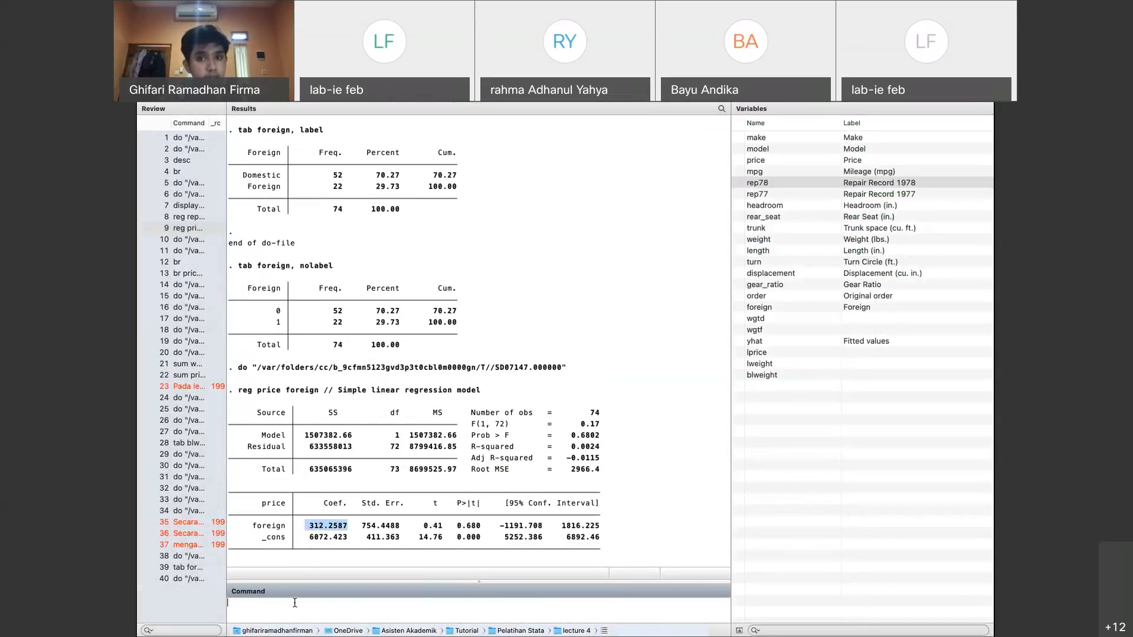
click(311, 530)
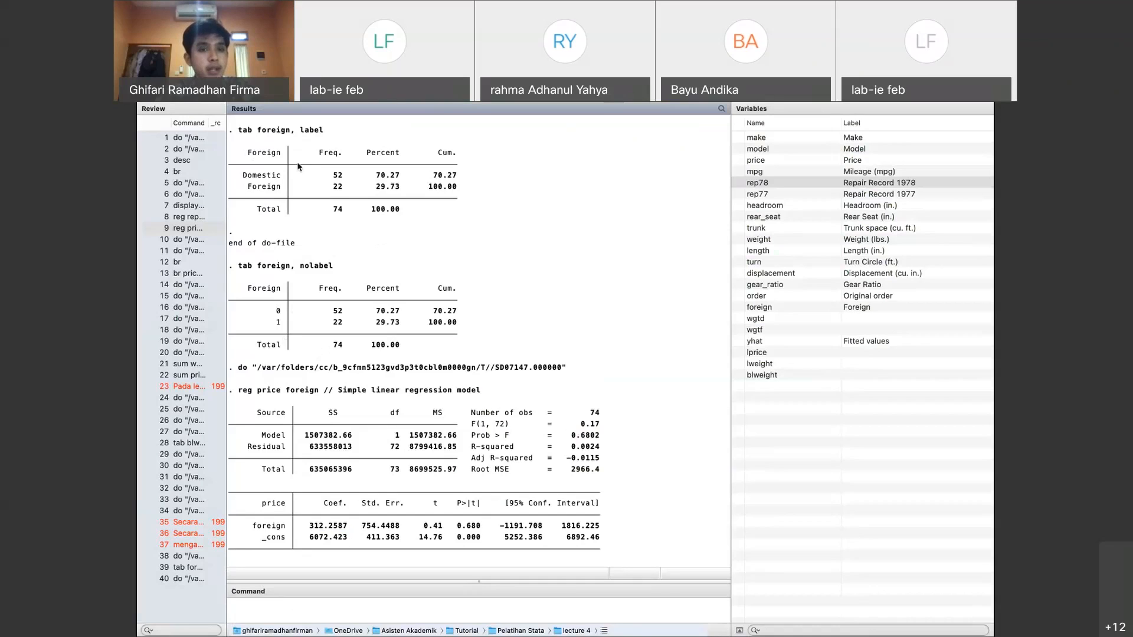
Begin a note on the command line: "(anggep signifikan) Pada level signifikansi _____, mobil dari luar negeri (foreign) secara rata-rata memiliki"
click(303, 609)
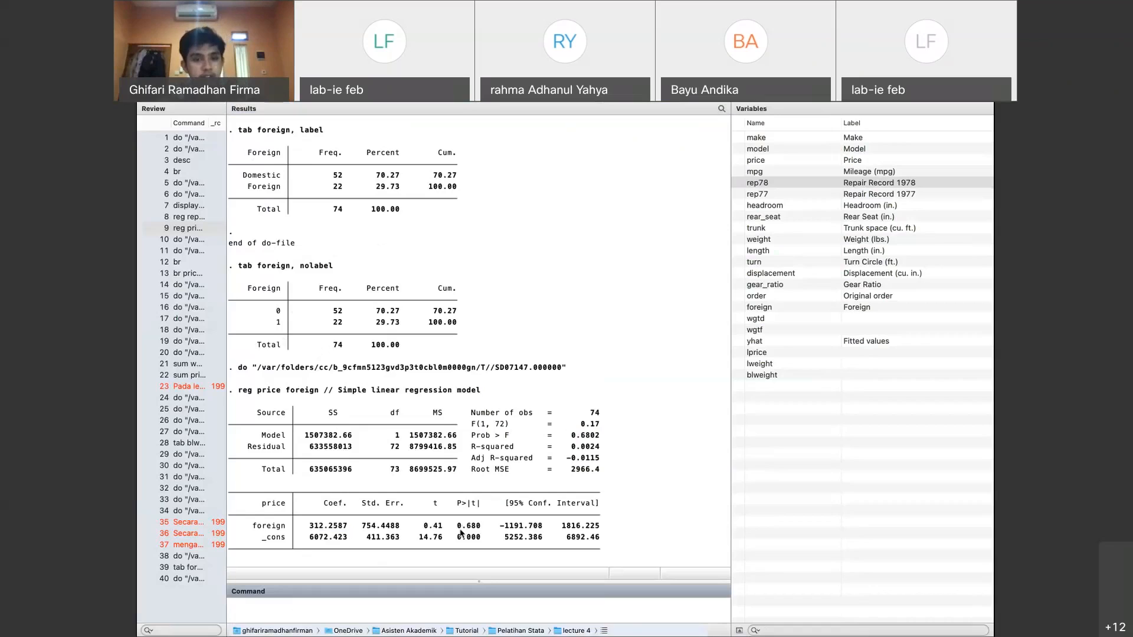
text((anggep signifikan))
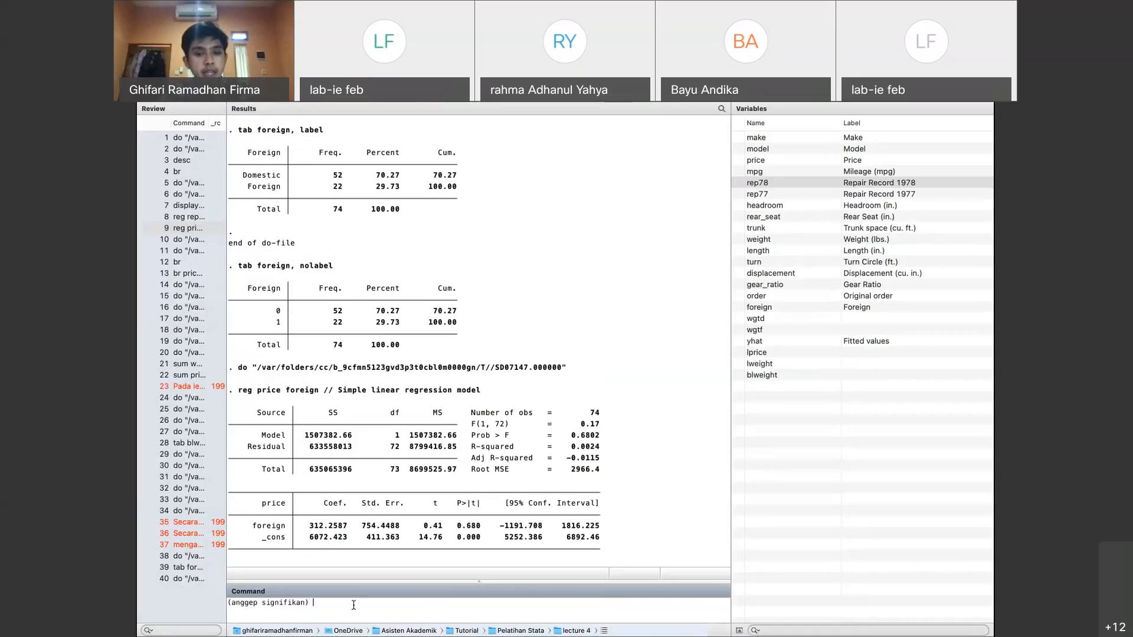
text( Pada level signifikansi )
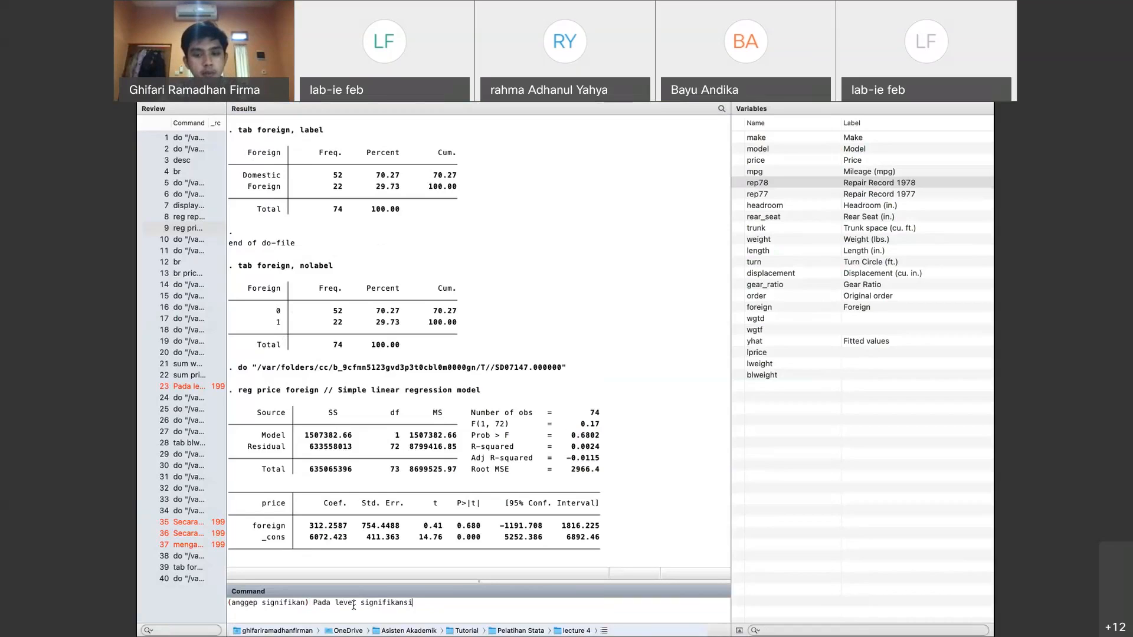
text(_____)
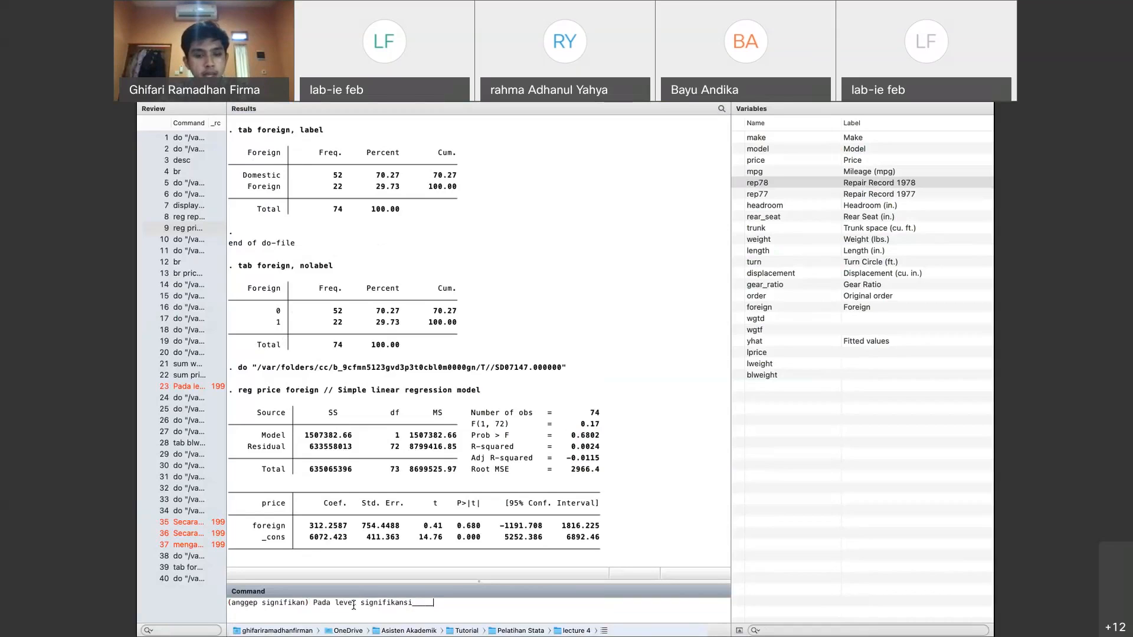
text(,)
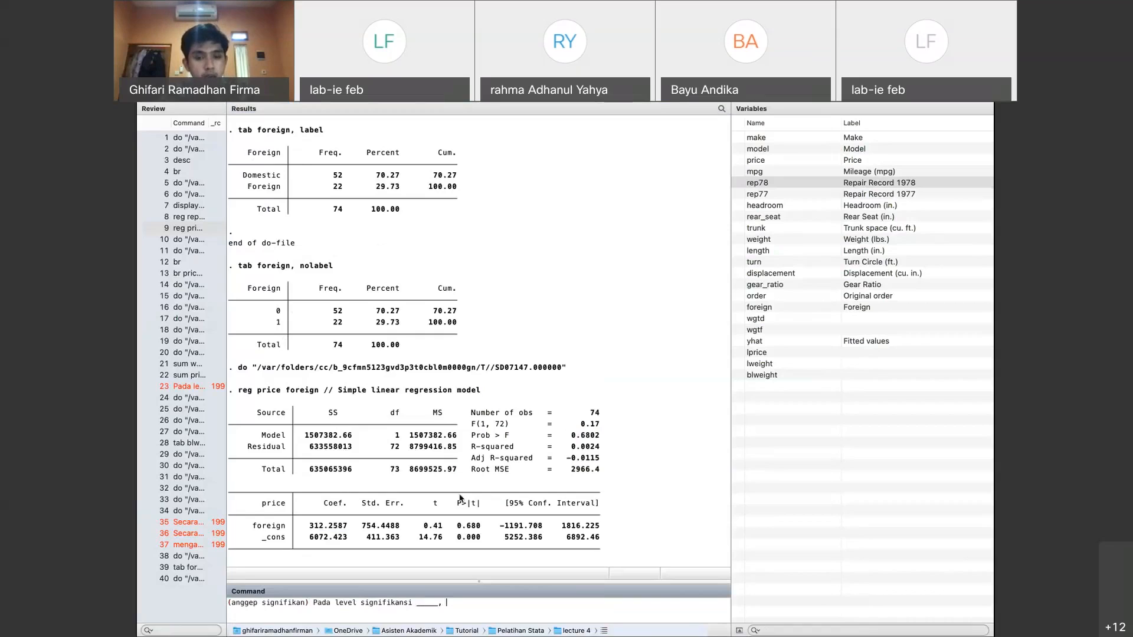
text( mobil dari)
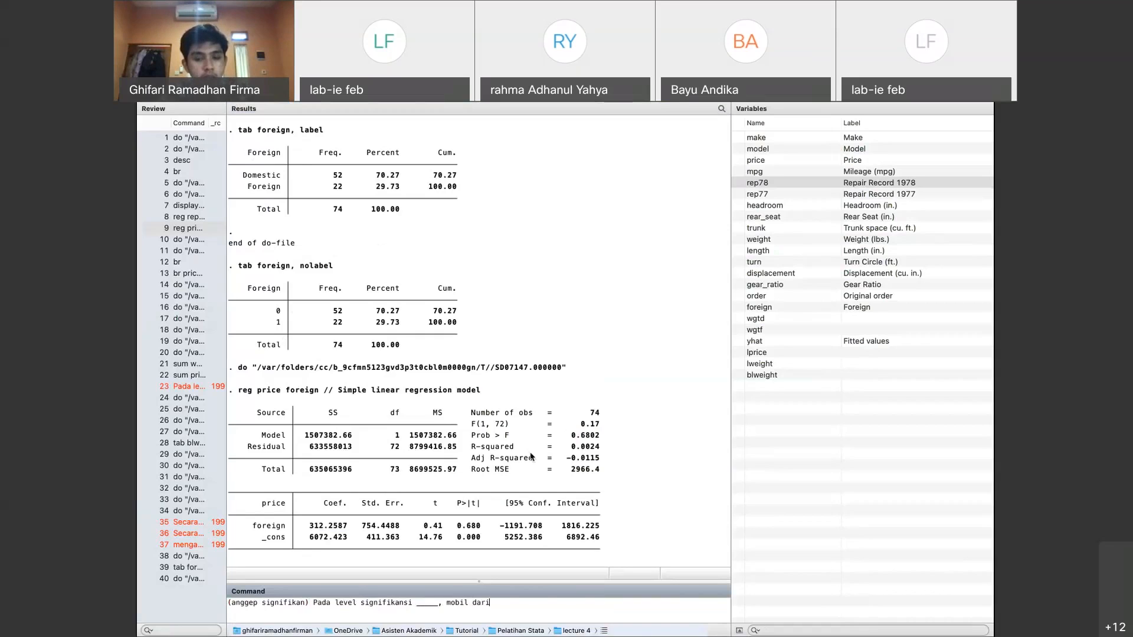
text( luar negeri (foreig)
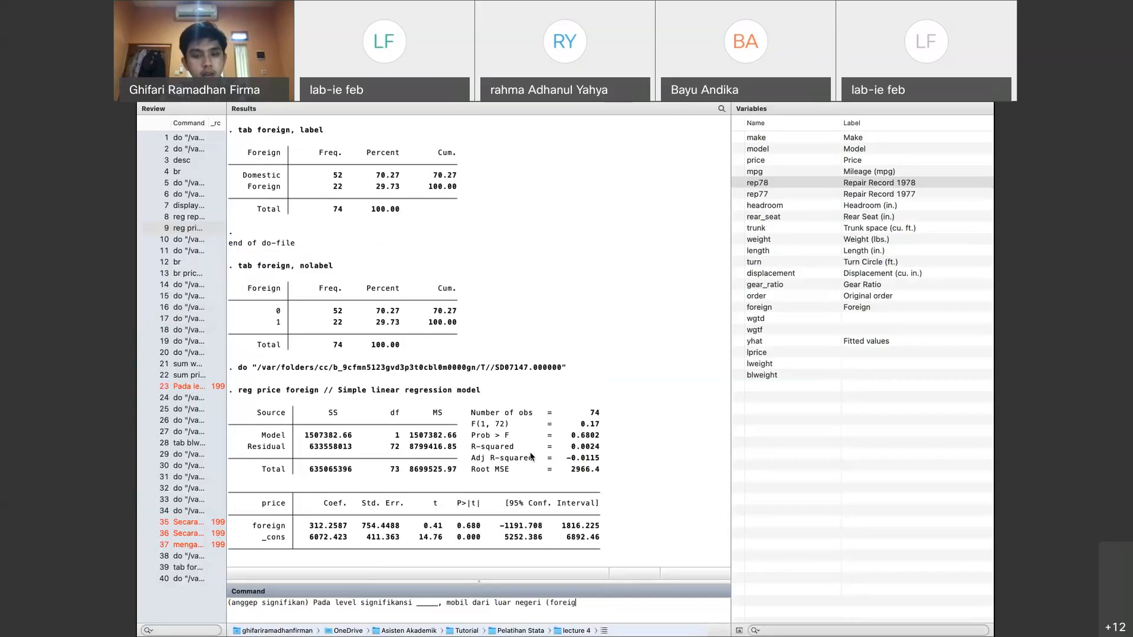
text(n) secara r)
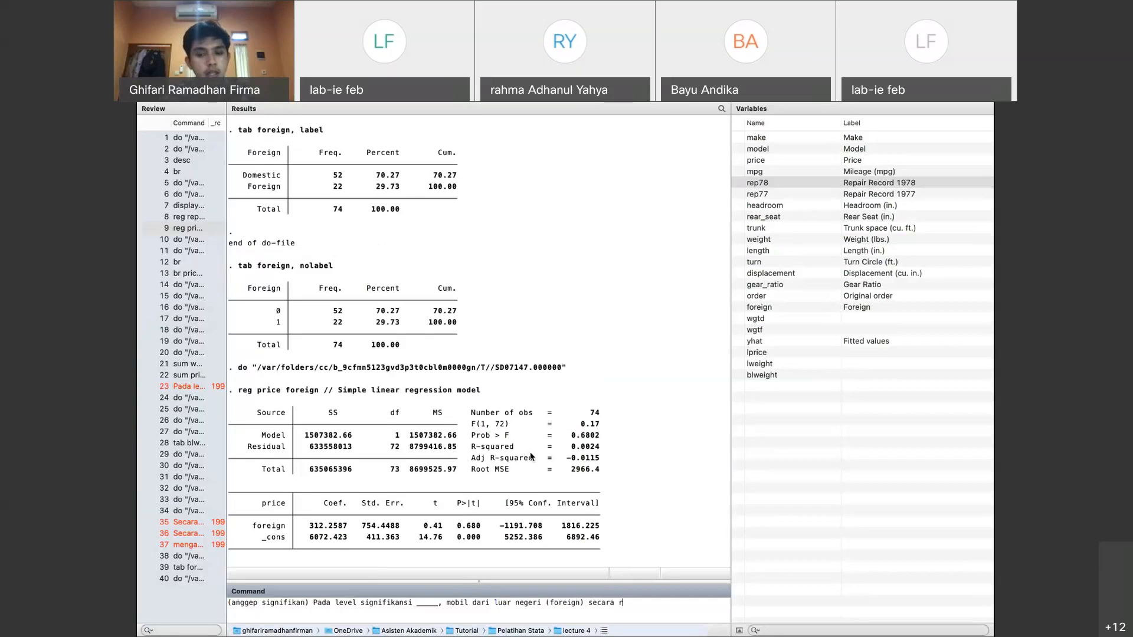
text(ata-rata )
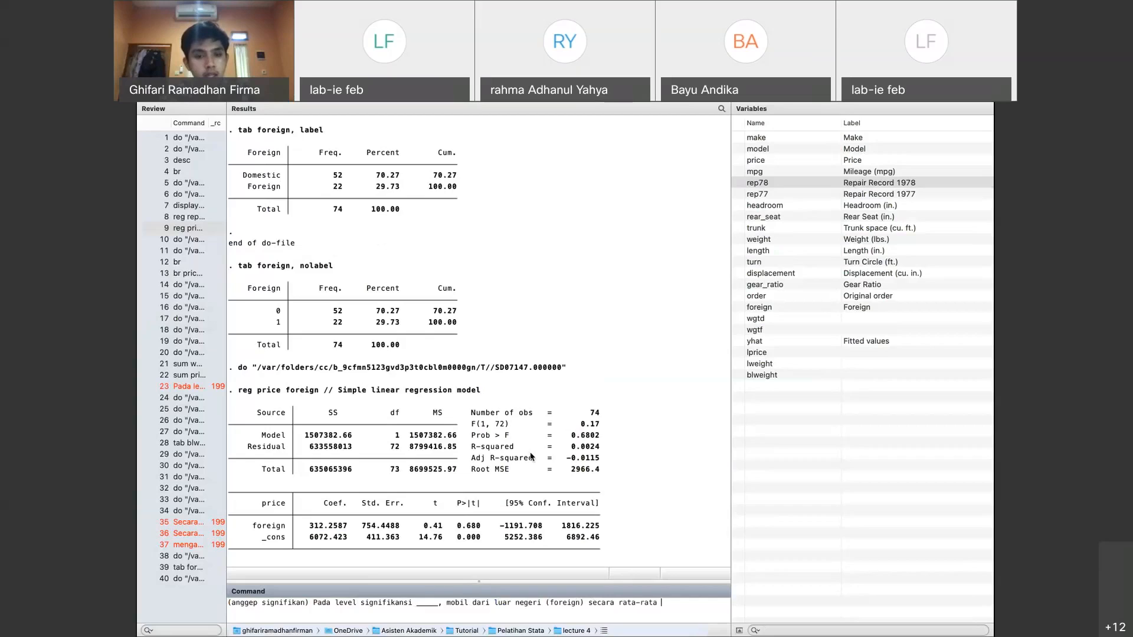
text(memiliki)
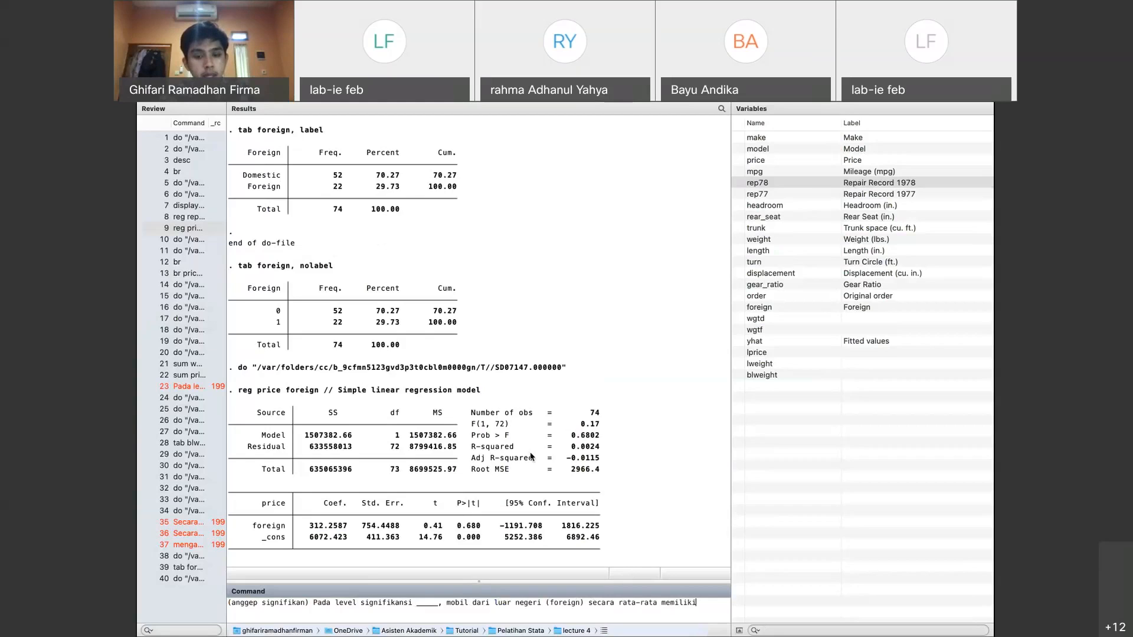
Complete the note with "price 312 dollar lebih tinggi daripada mobil dari dalam negeri" and submit it to the results
text( price )
text(lebi)
key(BackSpace)
key(BackSpace)
key(BackSpace)
key(BackSpace)
key(BackSpace)
key(BackSpace)
key(BackSpace)
key(BackSpace)
text(dollar lebih tinggi daripa)
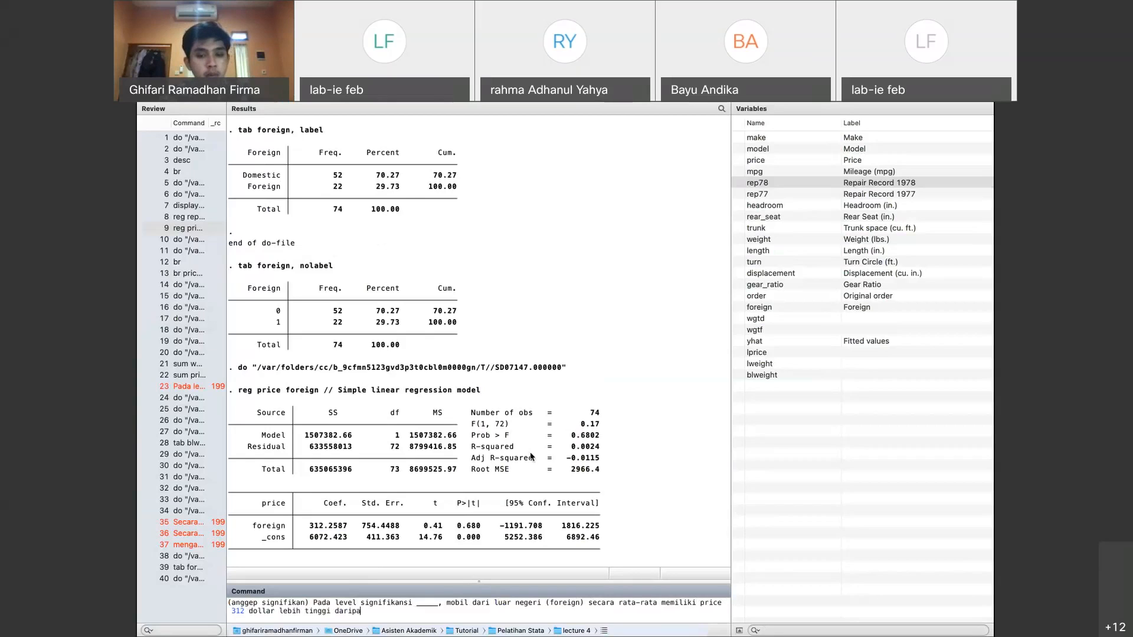
text(da mobil dari dalam neger)
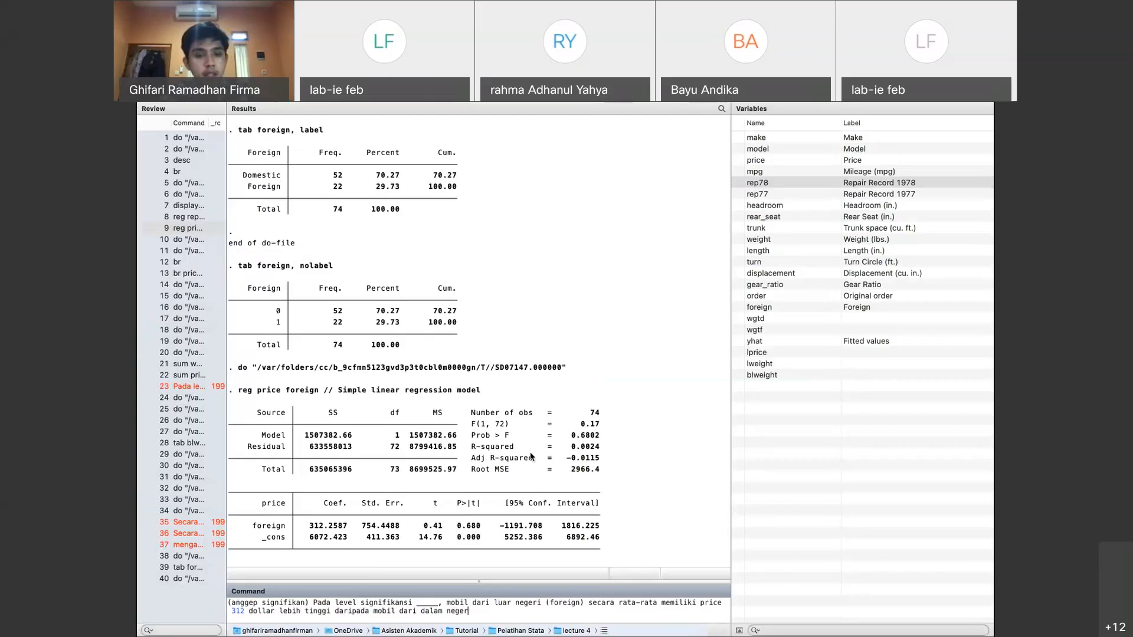
text(i)
key(Return)
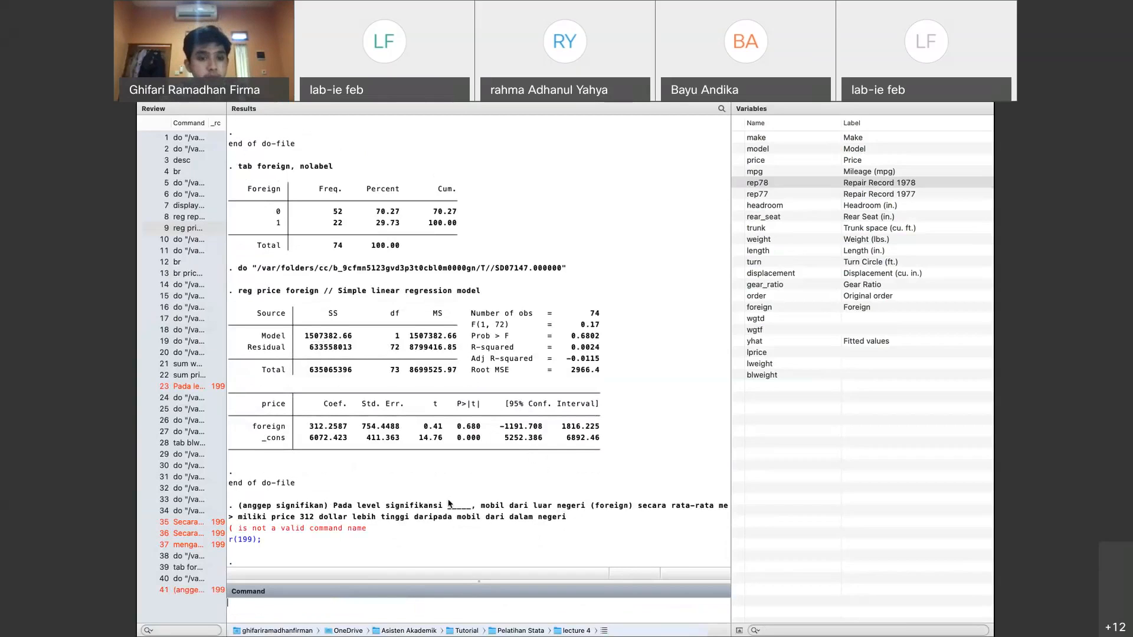
Recall the submitted "(anggep signifikan)" note from the command history and resubmit it with ", ceteris paribus" appended
click(203, 589)
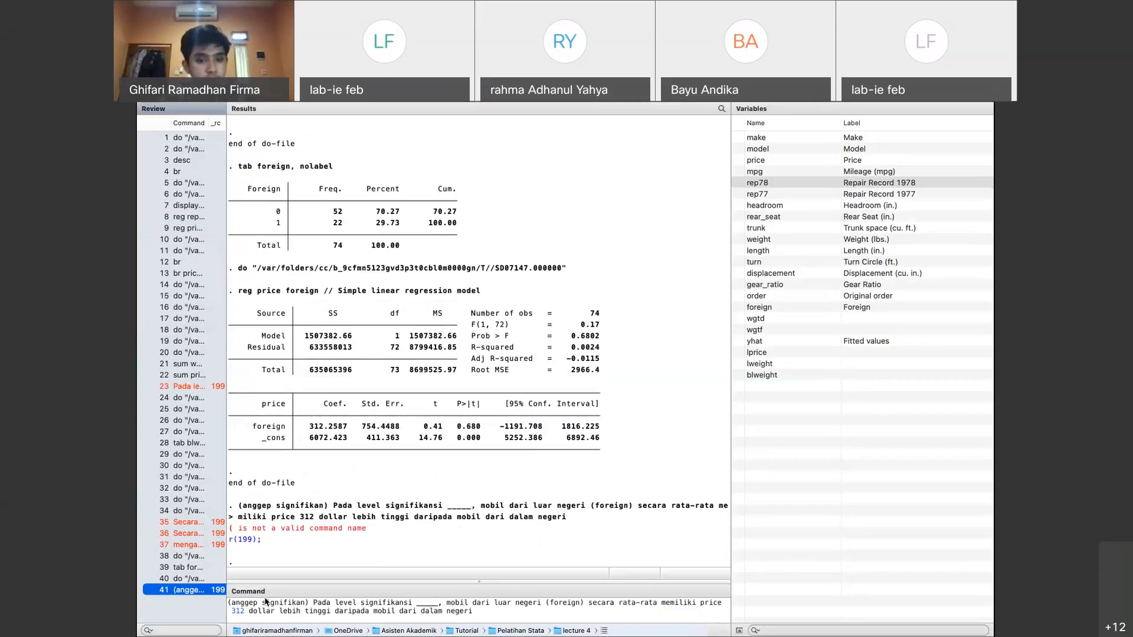
click(490, 613)
key(Escape)
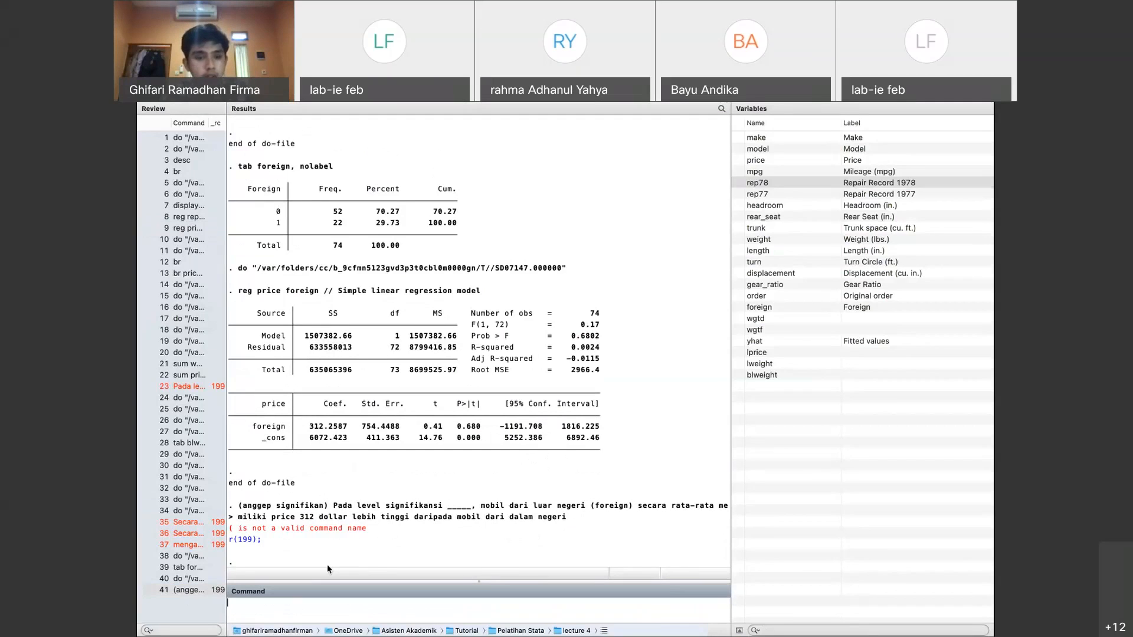
click(208, 589)
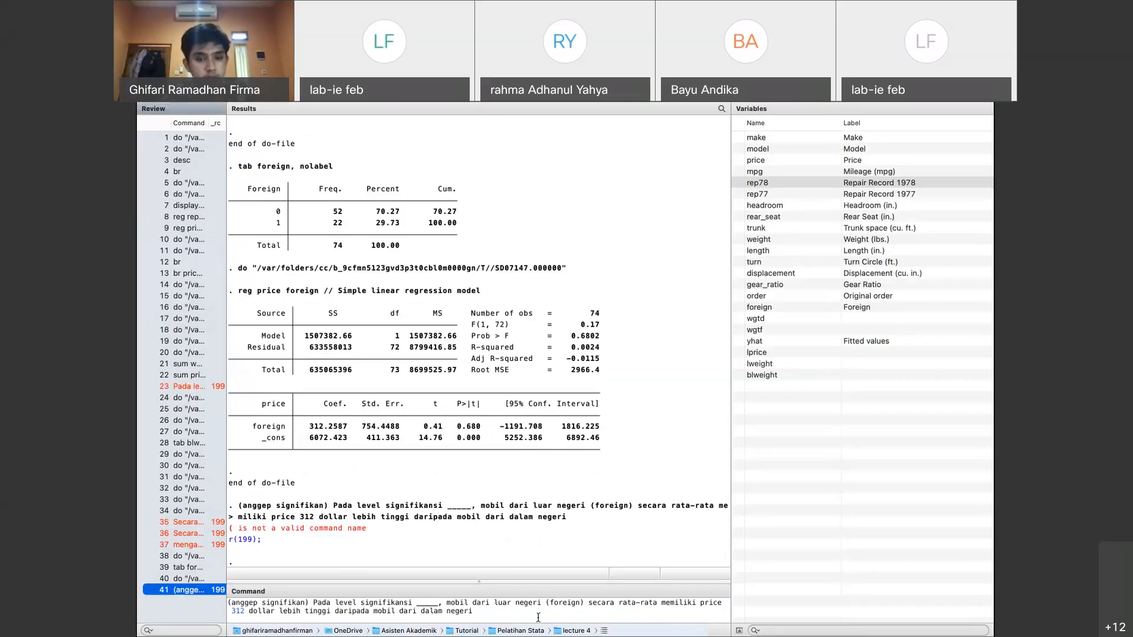
click(538, 617)
text(, ceteris paribus)
key(Return)
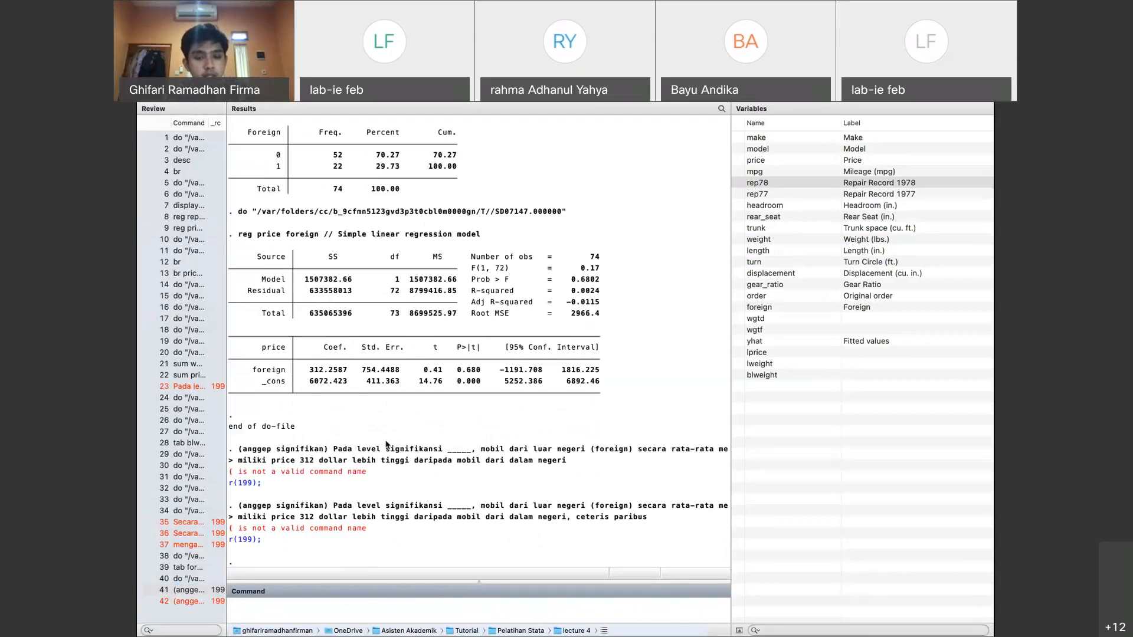
Submit the note "(Tidak signifikan) Tidak ada perbedaan harga antara mobil dari dalam negeri dan luar negeri, ceteris paribus"
text(Tidak signi)
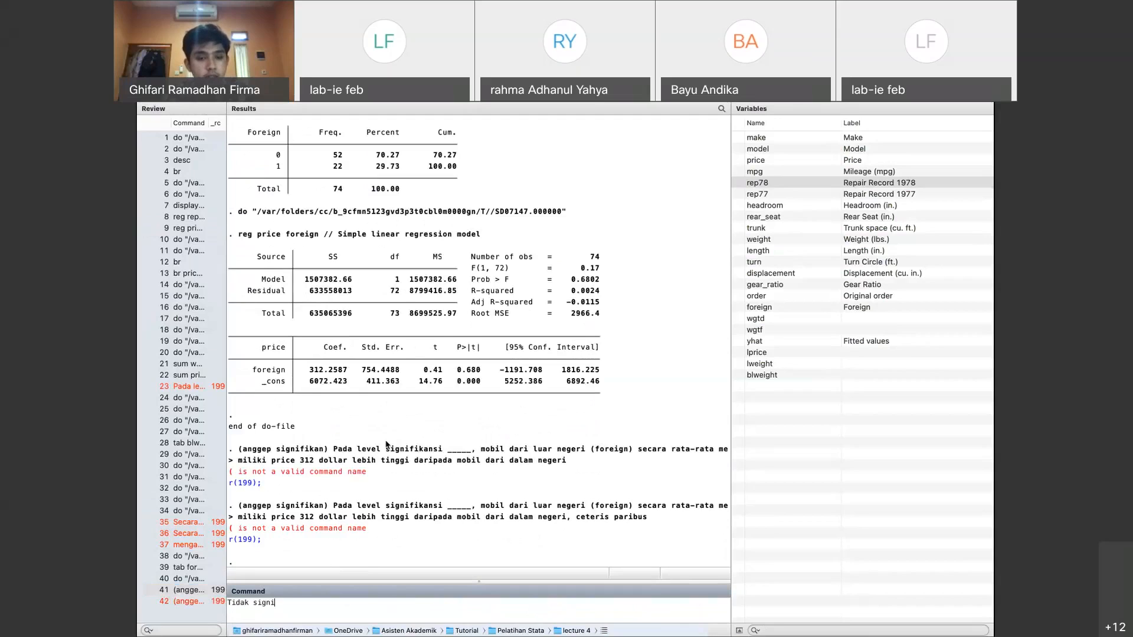
text(fikan))
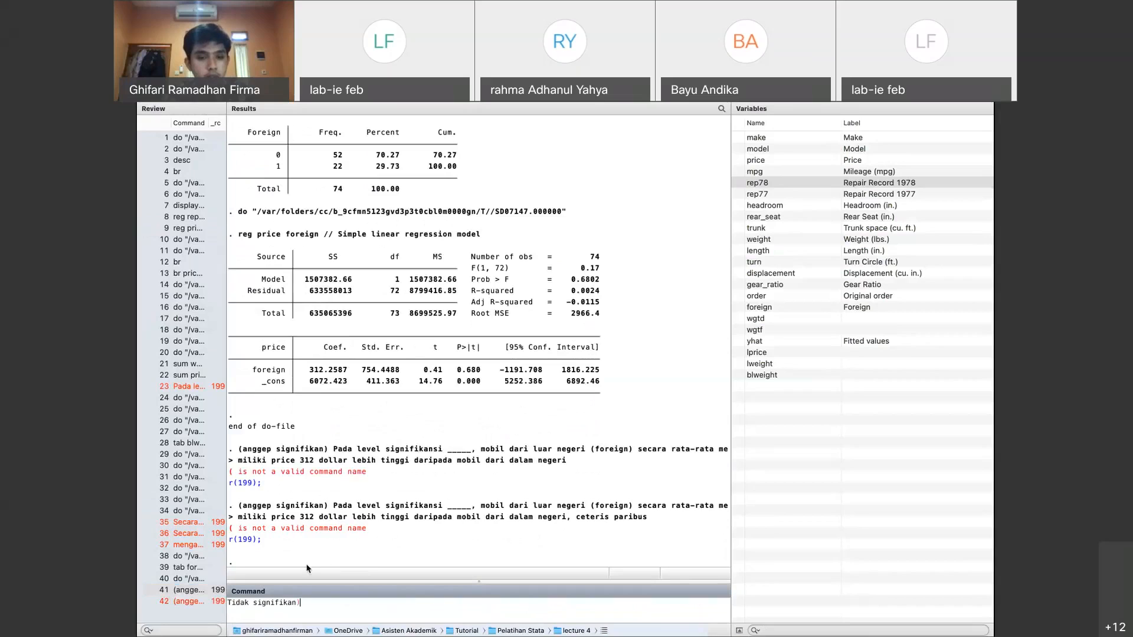
click(229, 602)
text(()
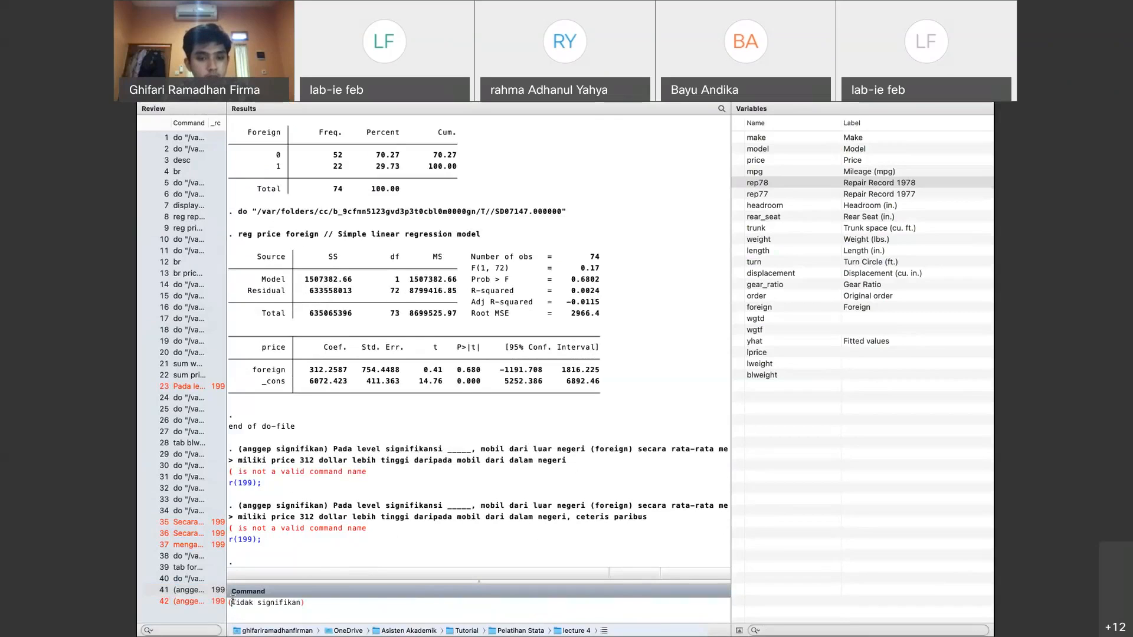
click(351, 615)
text(Tidak ada perbeda)
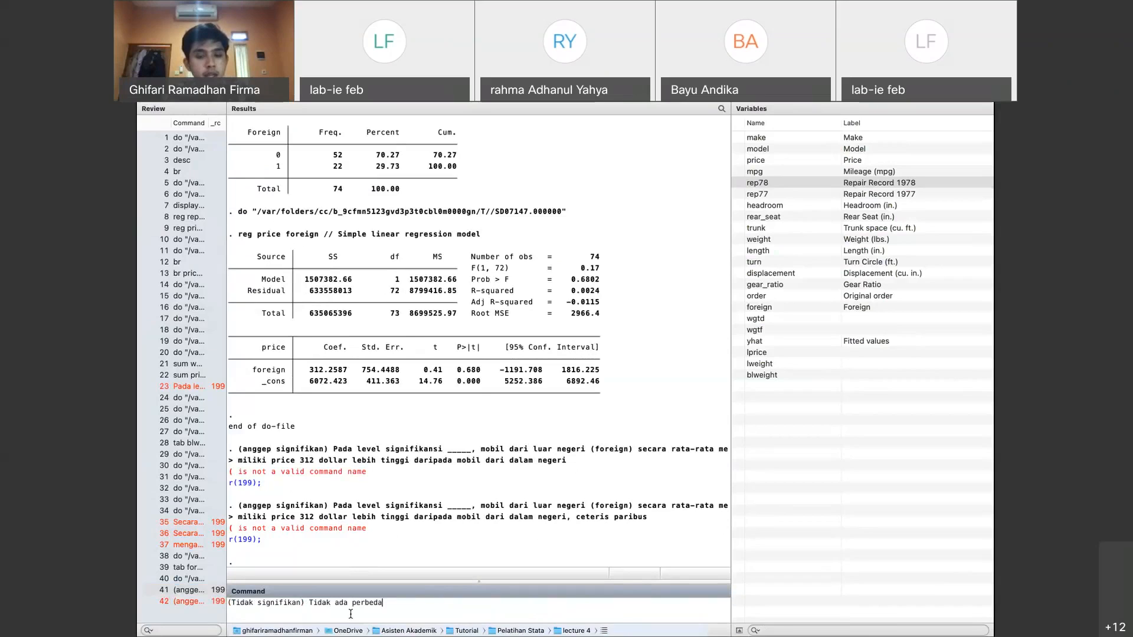
text(an harga antara mobil dari dalam negeri dan lu)
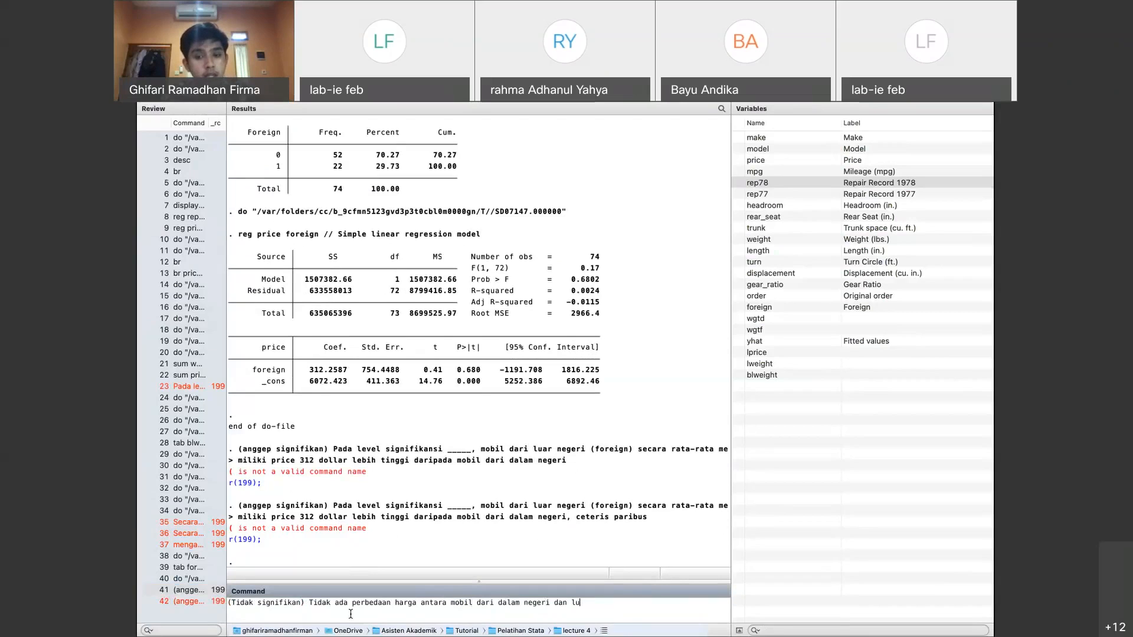
text(ar negeri, )
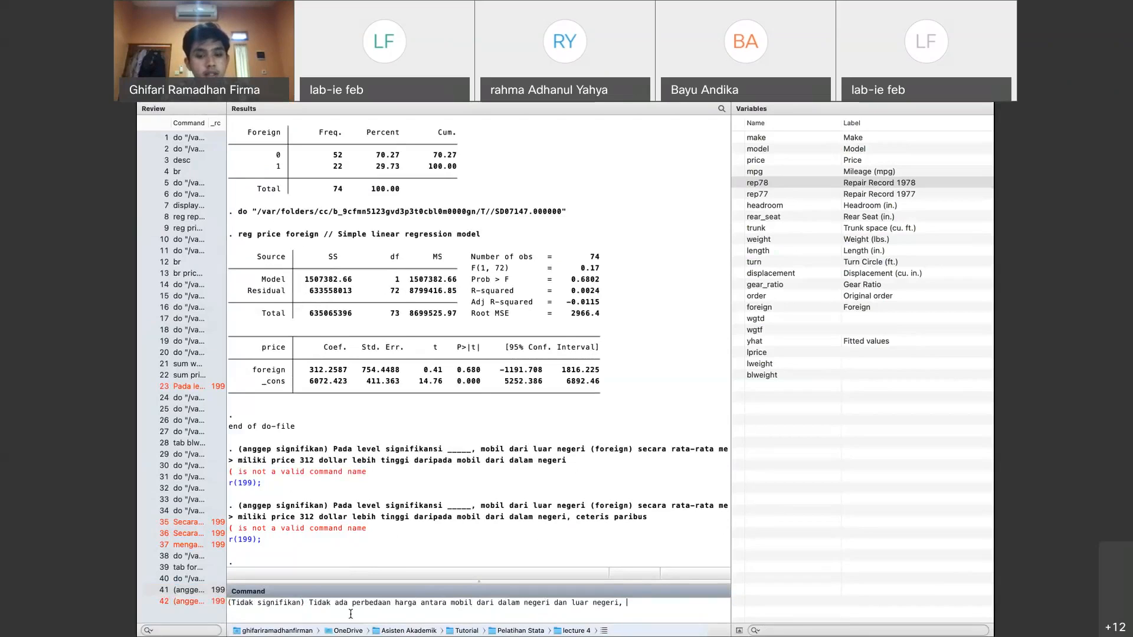
text(ce)
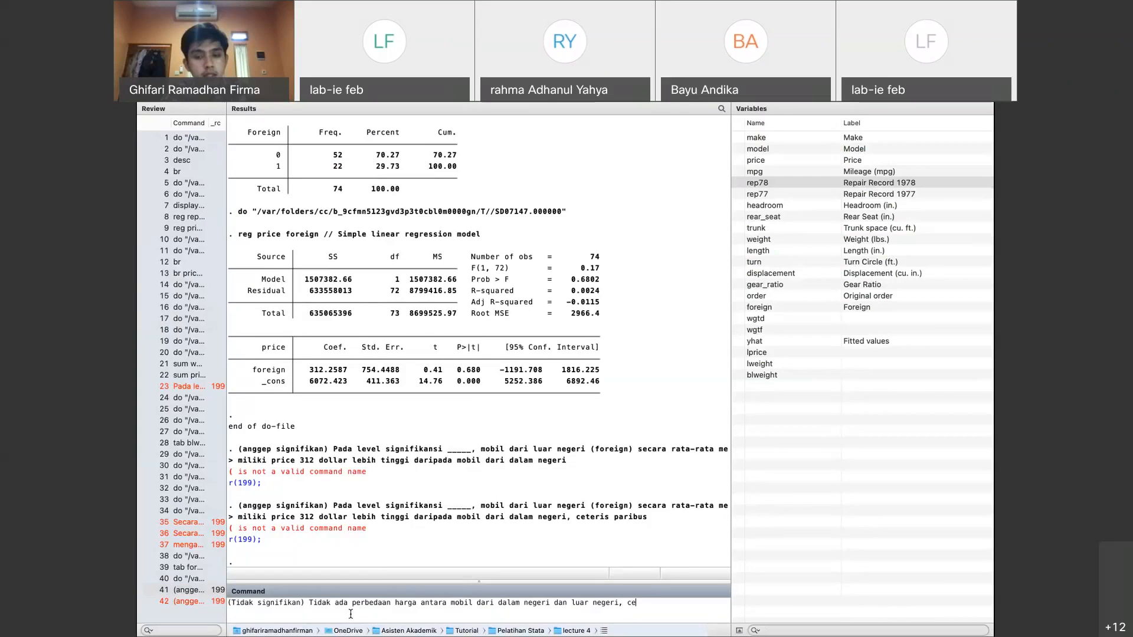
text(teris b)
key(BackSpace)
text(paribus)
key(Return)
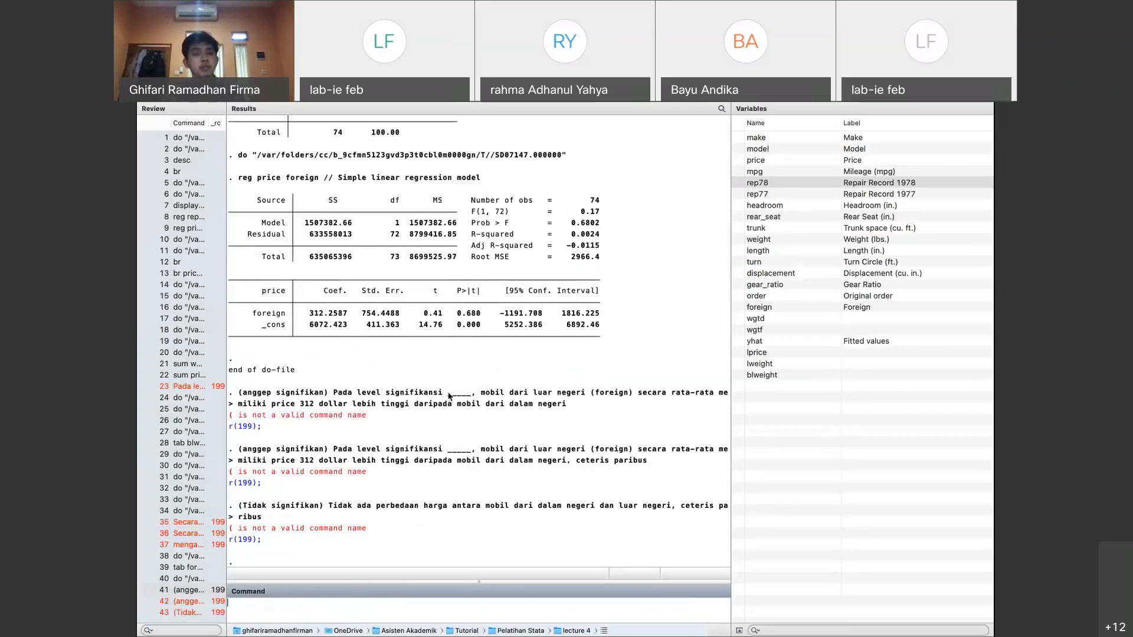
Review foreign's numeric codes and its price regression output against the two written interpretations
scroll(290, 200, up, 3)
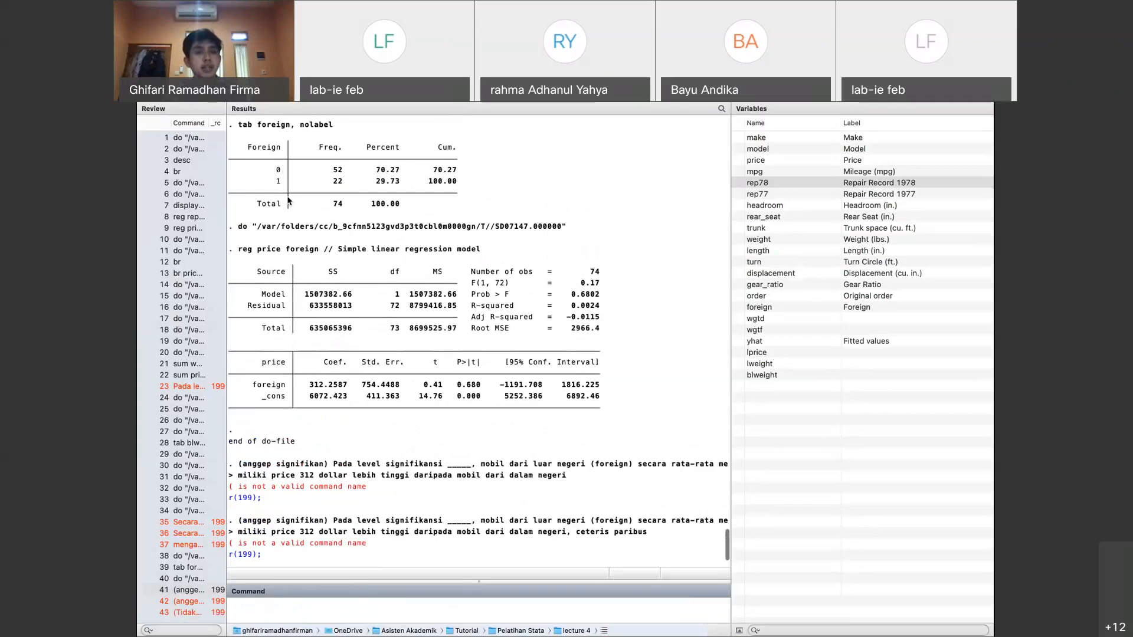
click(289, 202)
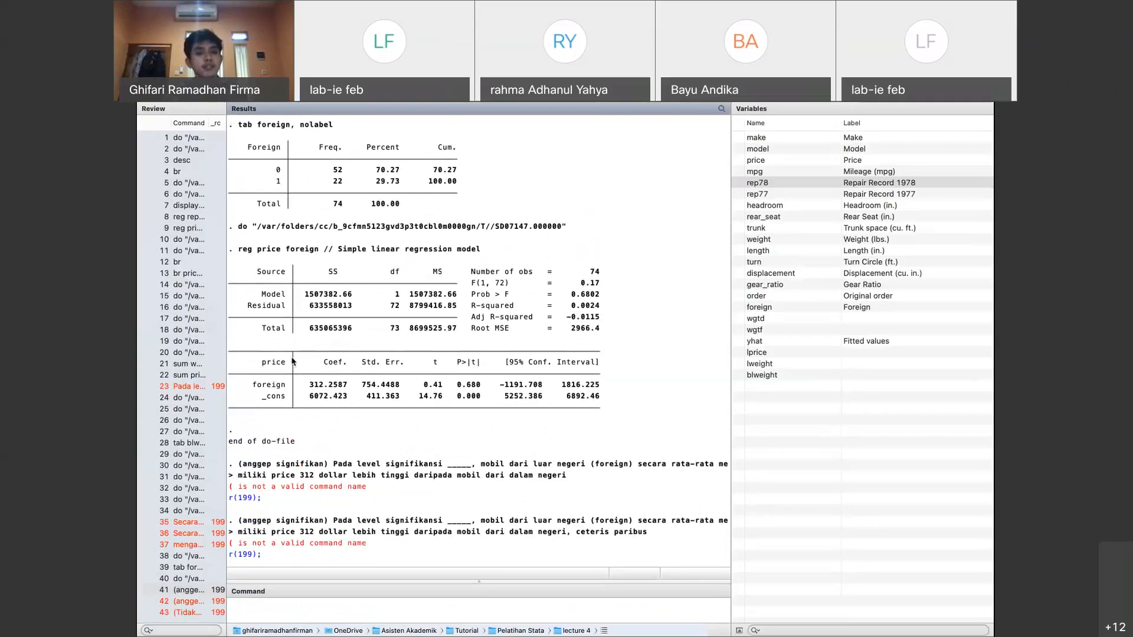
scroll(324, 387, down, 3)
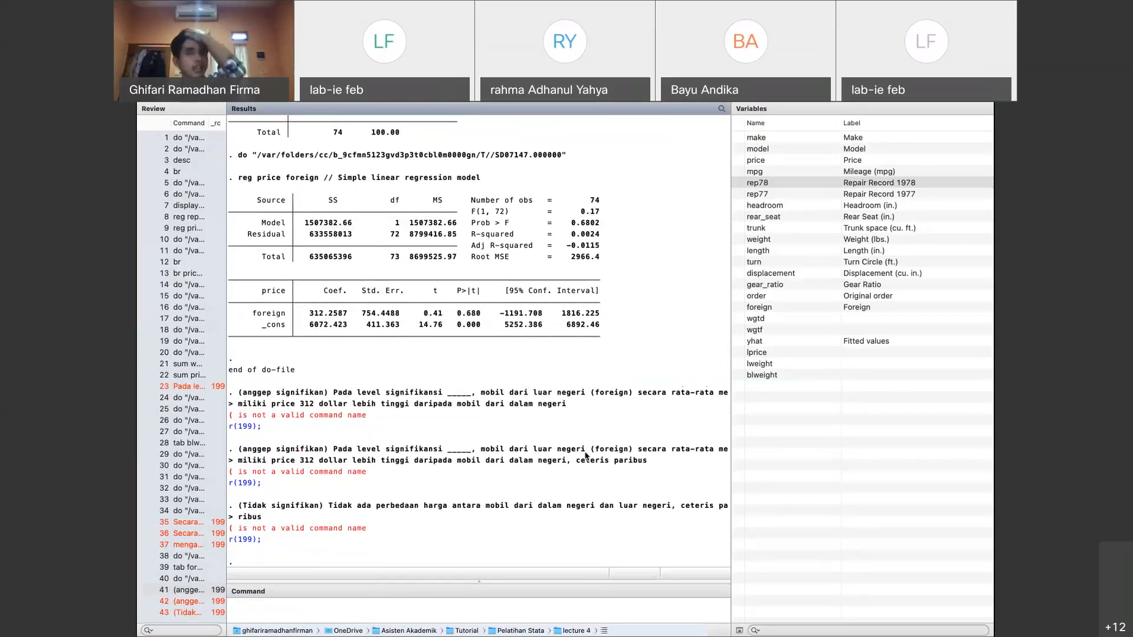
Return to the do-file and collapse its "Basic command of linear regression" block
key(ctrl+Right)
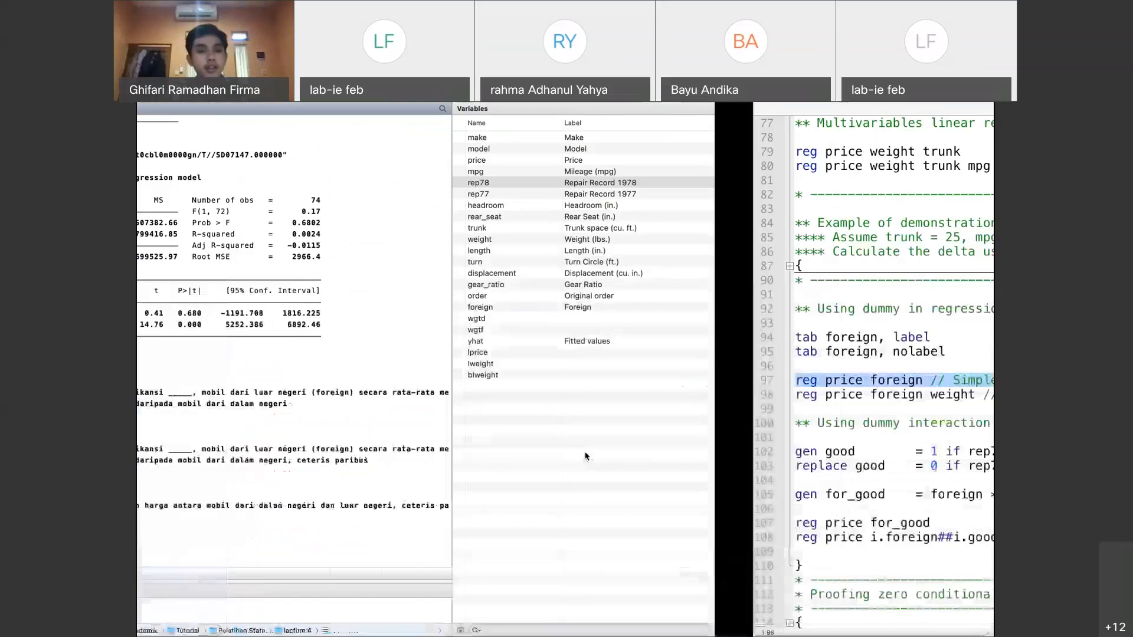
click(478, 493)
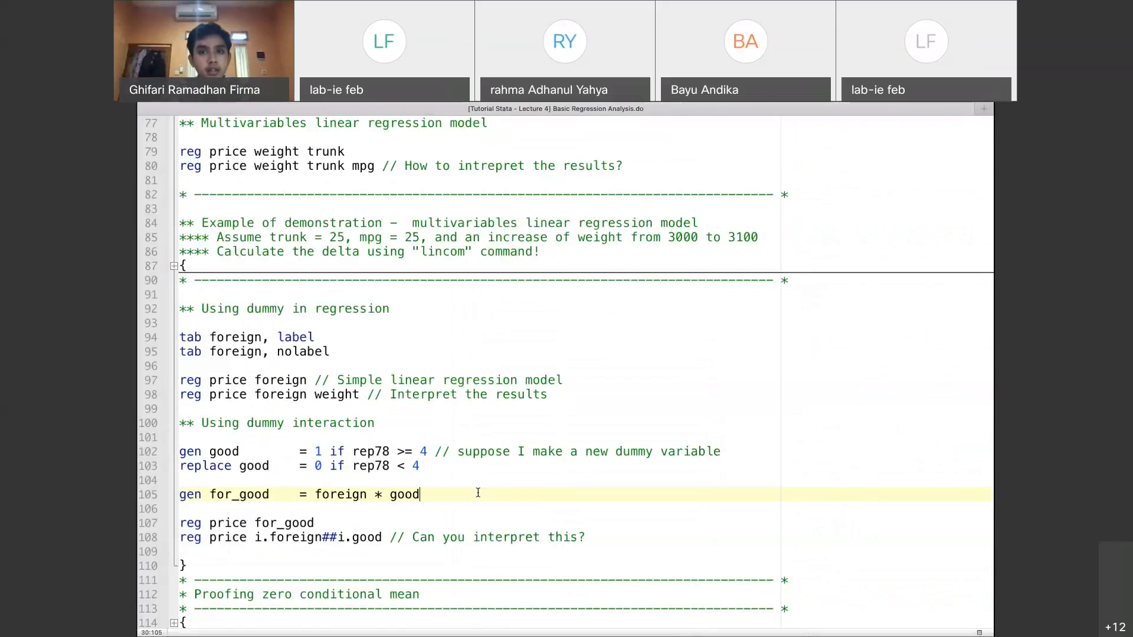
mouse_move(713, 109)
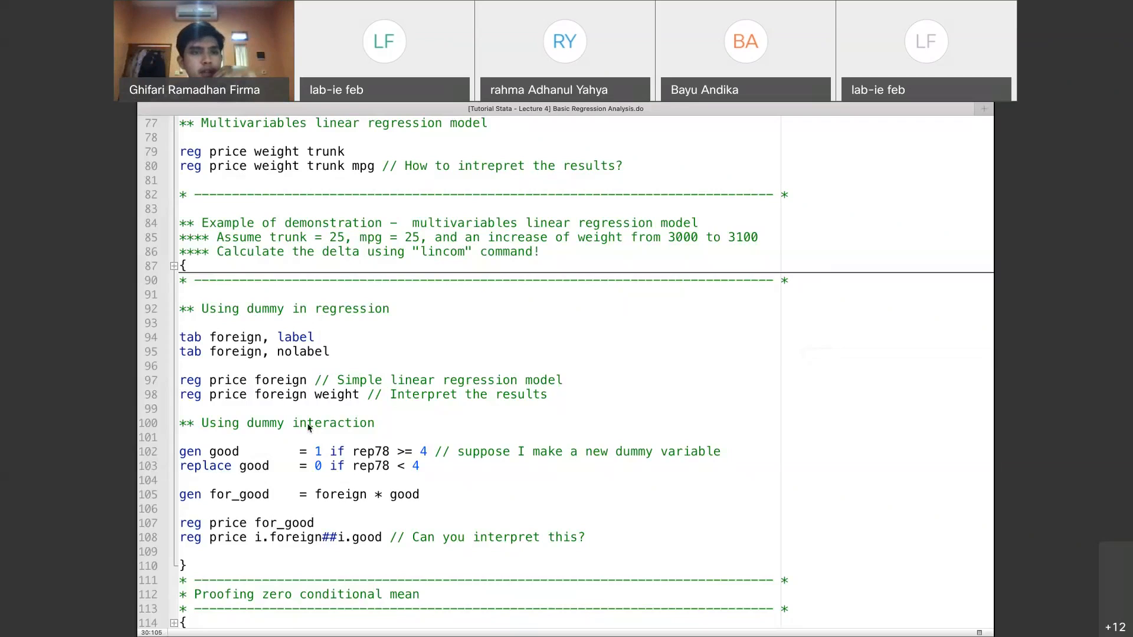
scroll(308, 427, up, 15)
scroll(311, 436, up, 10)
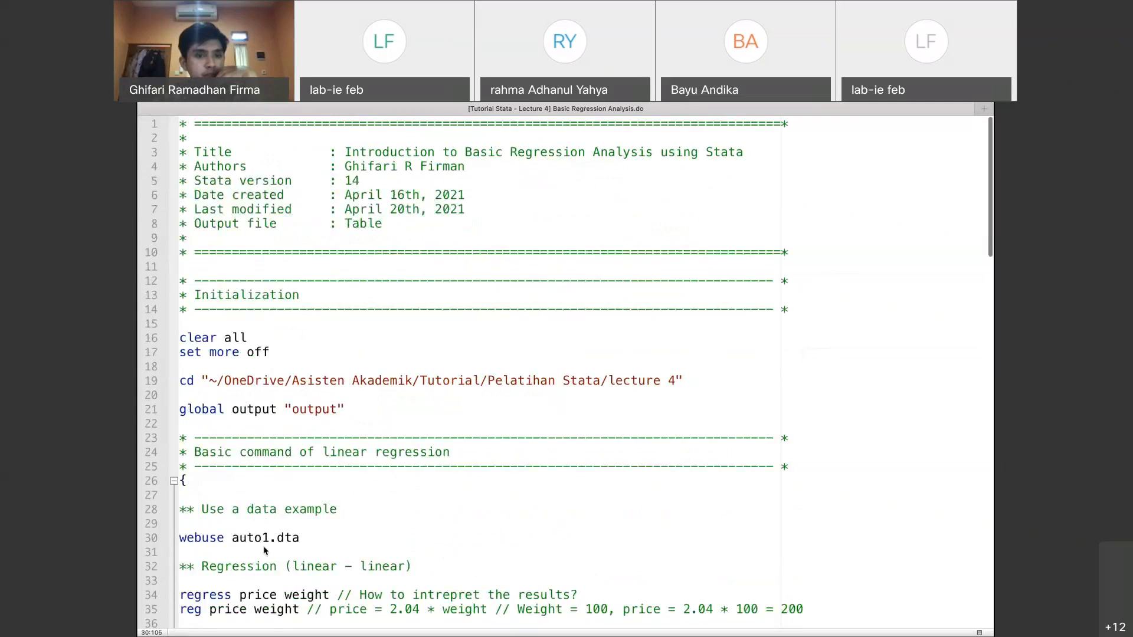
click(174, 481)
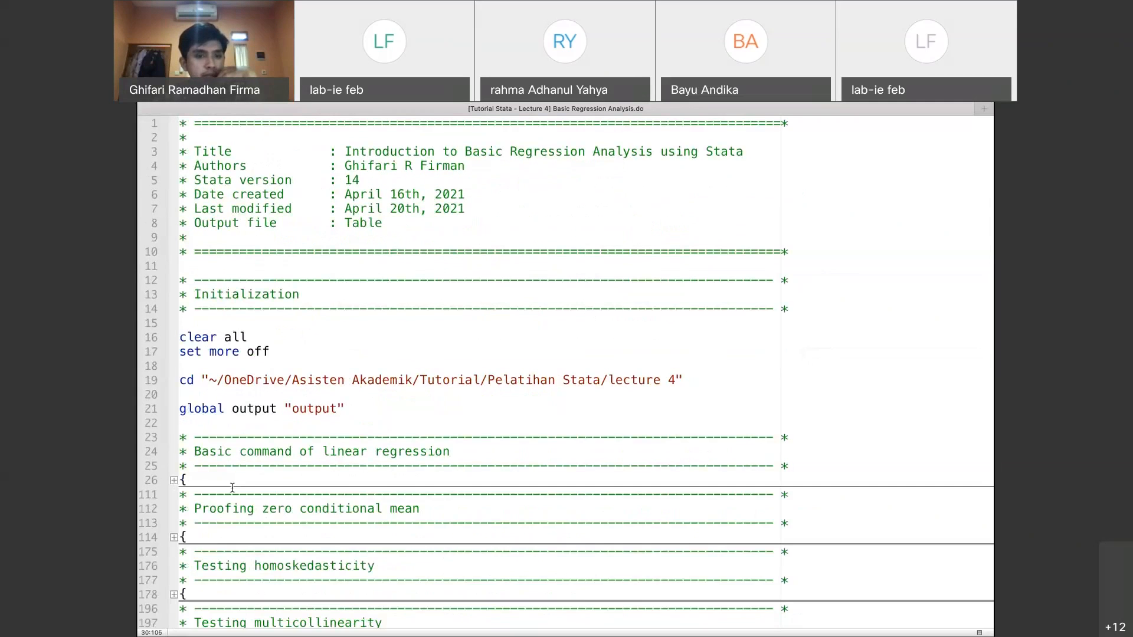
Expand the "Proofing zero conditional mean" block to show its data simulation commands
scroll(228, 484, down, 4)
click(174, 367)
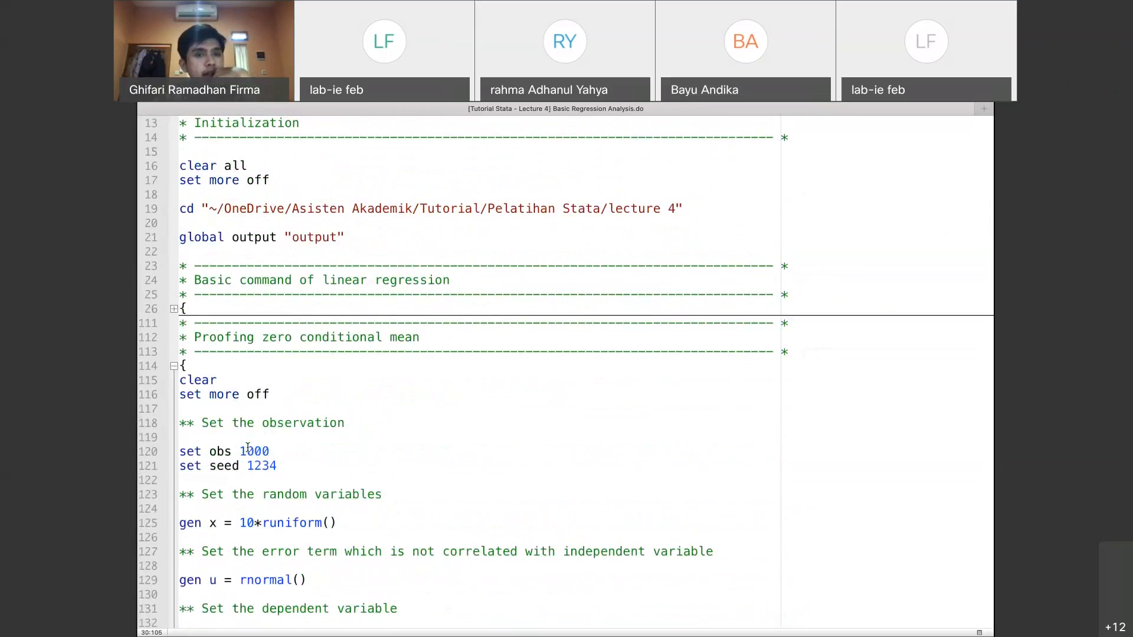
scroll(260, 448, down, 3)
scroll(248, 448, up, 1)
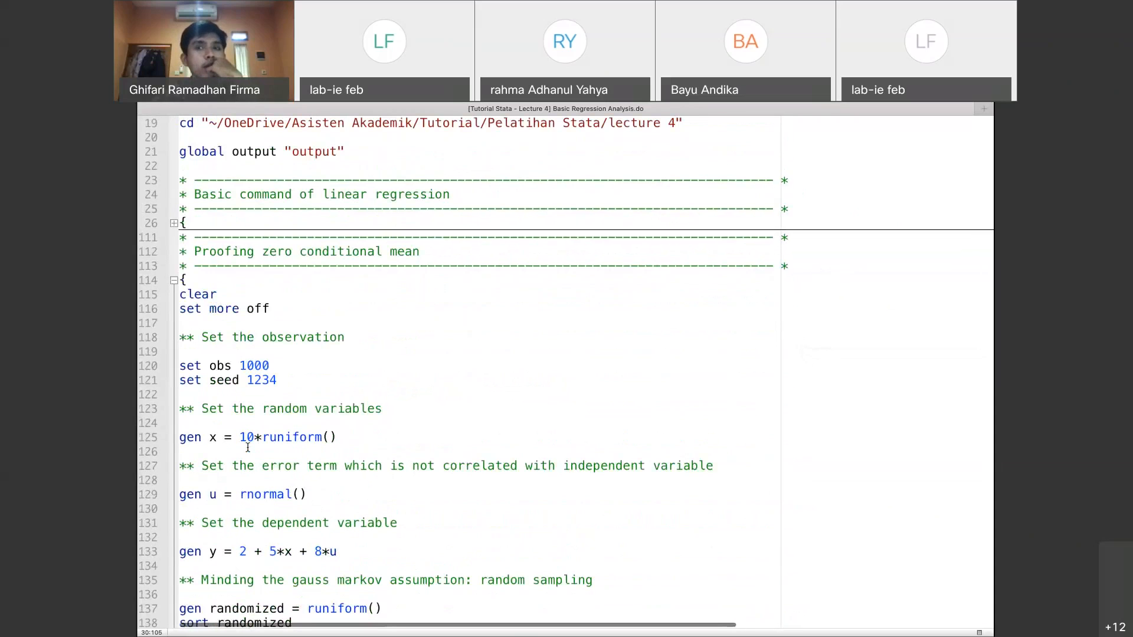
Collapse the "Proofing zero conditional mean" block and expand the "Testing homoskedasticity" block
mouse_move(534, 105)
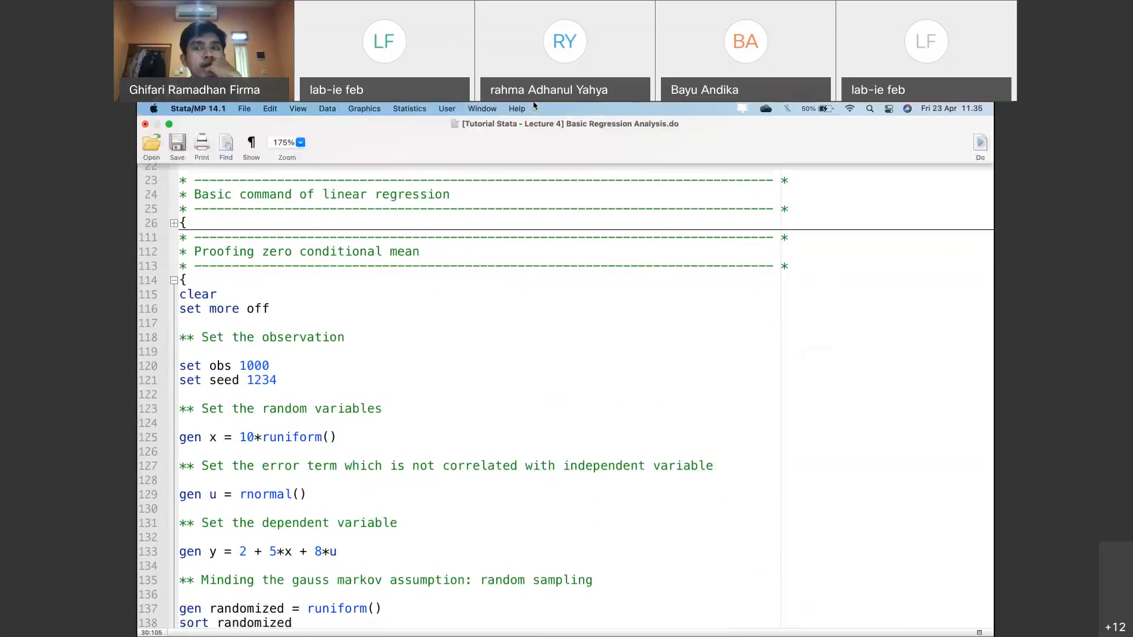
click(173, 281)
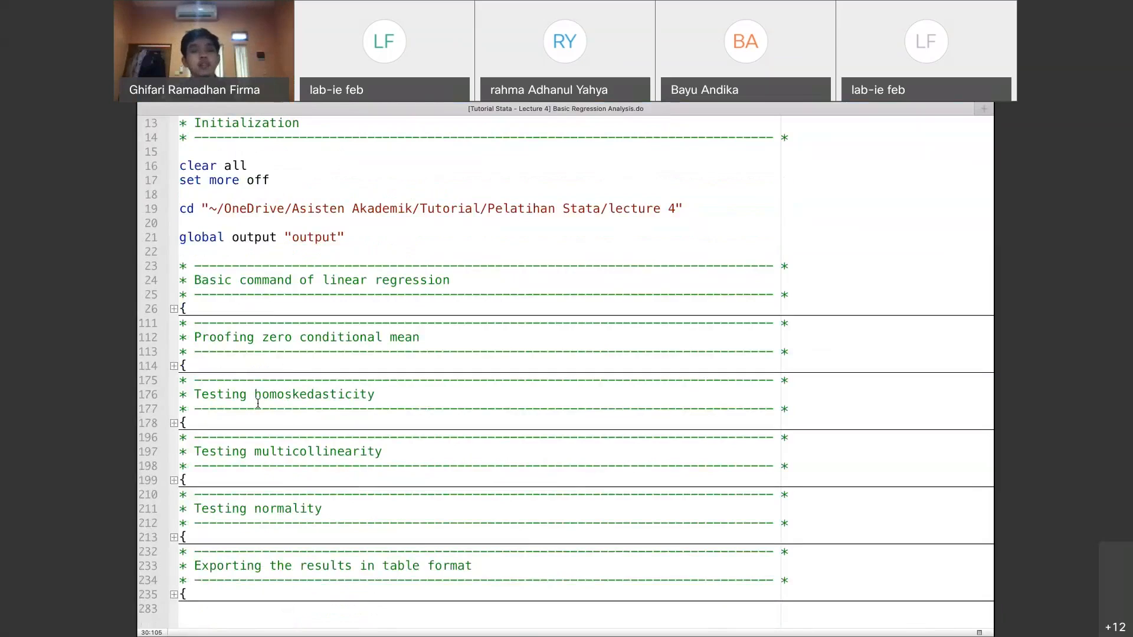
click(174, 423)
scroll(372, 354, down, 3)
Run the do-file's regression of price on weight, foreign and length, and highlight the three predictors' result rows
click(372, 353)
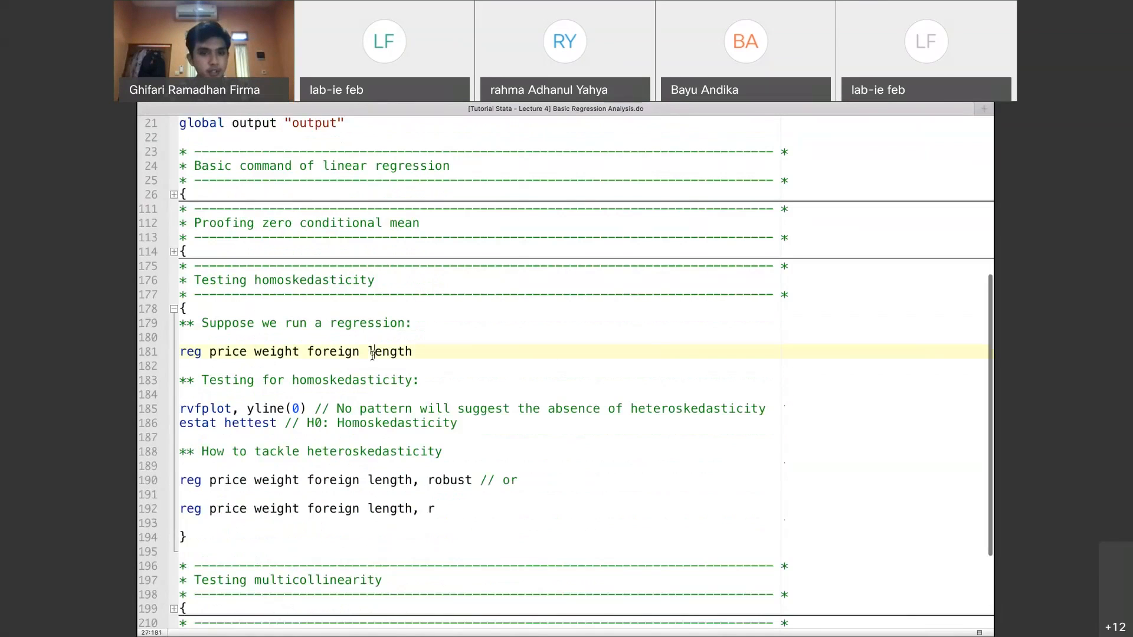
triple_click(372, 352)
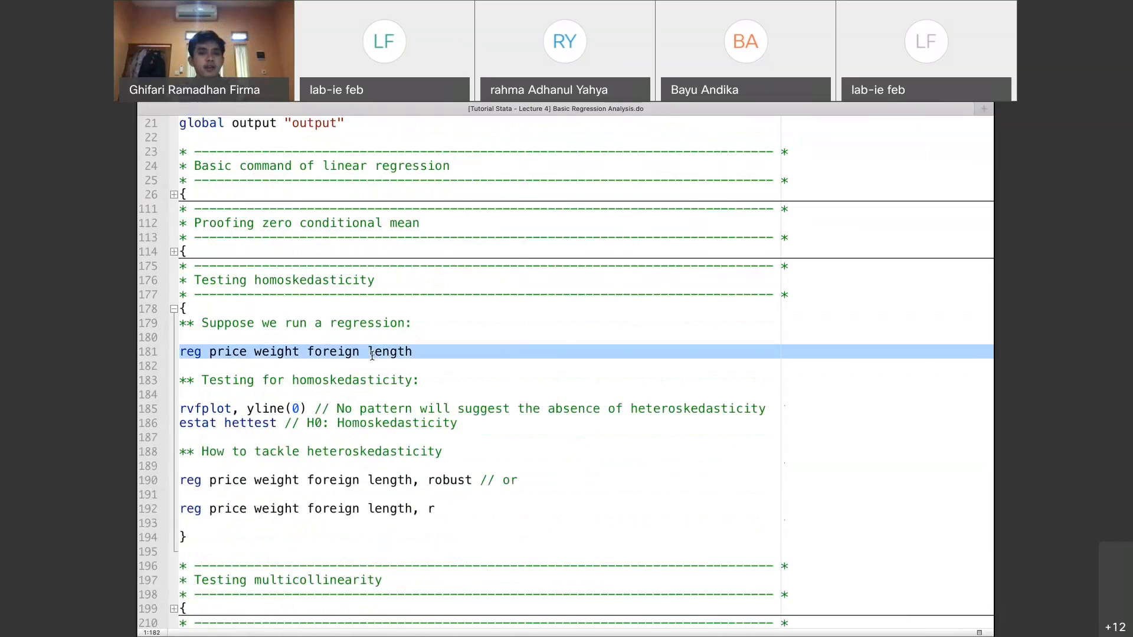
key(super+shift+d)
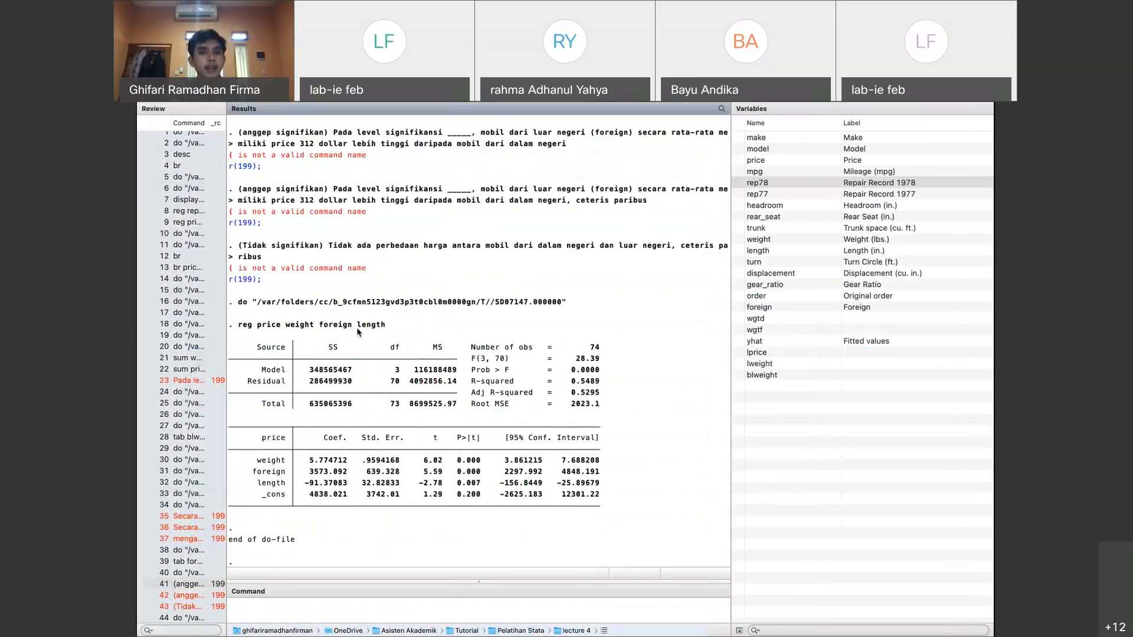
drag(248, 460, 621, 484)
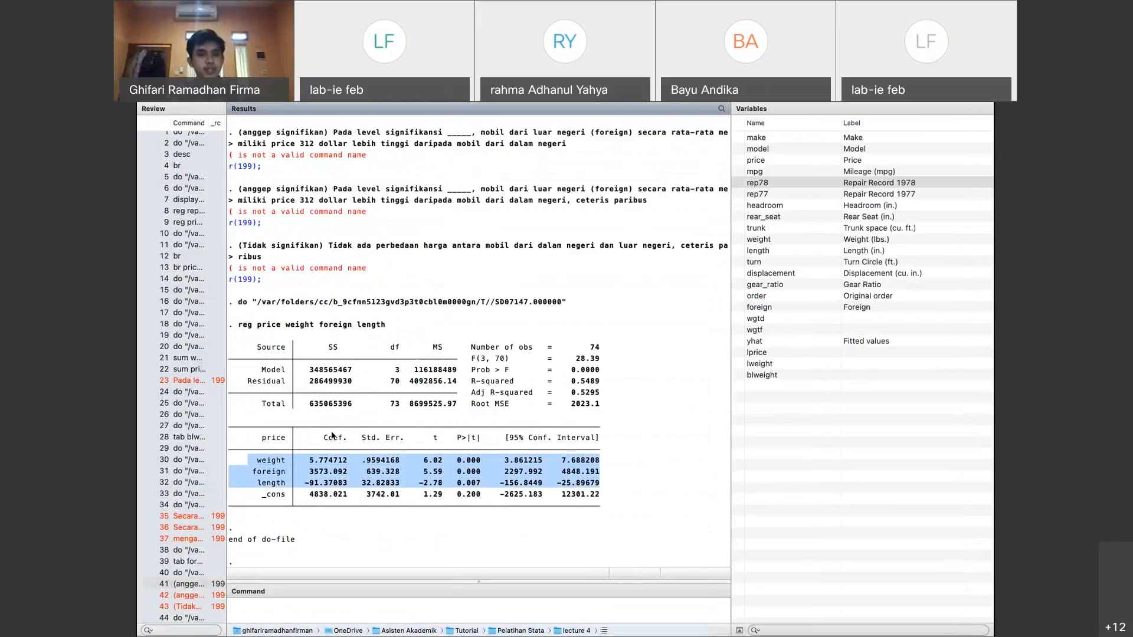
click(267, 463)
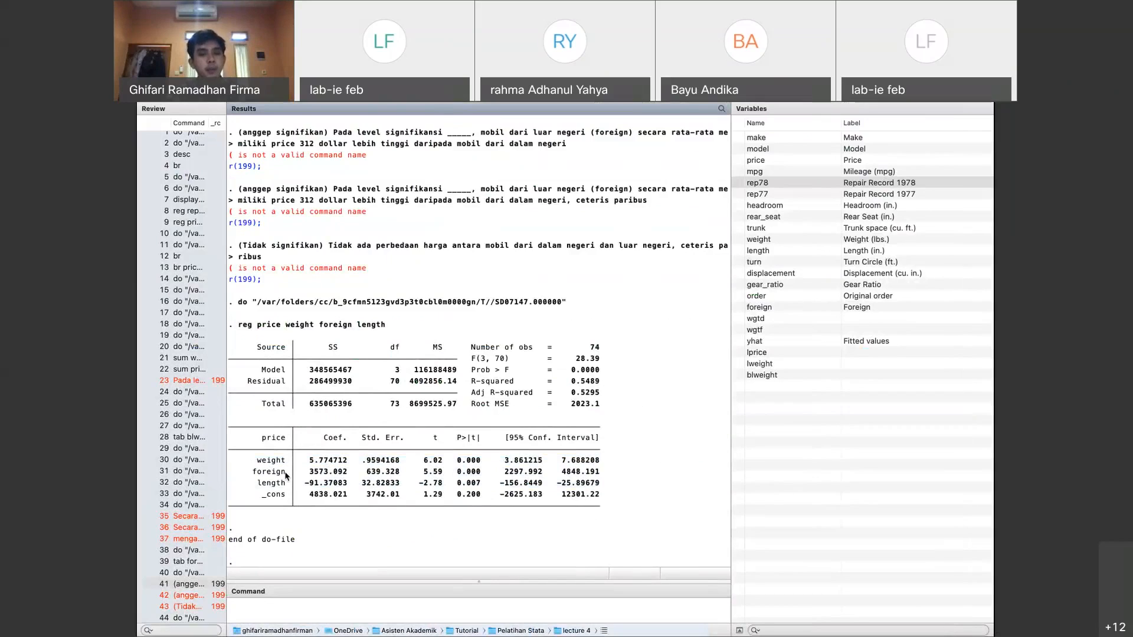
Tabulate foreign with its value labels, and again with the nolab option to show the numeric codes
click(288, 611)
text(tab foreig)
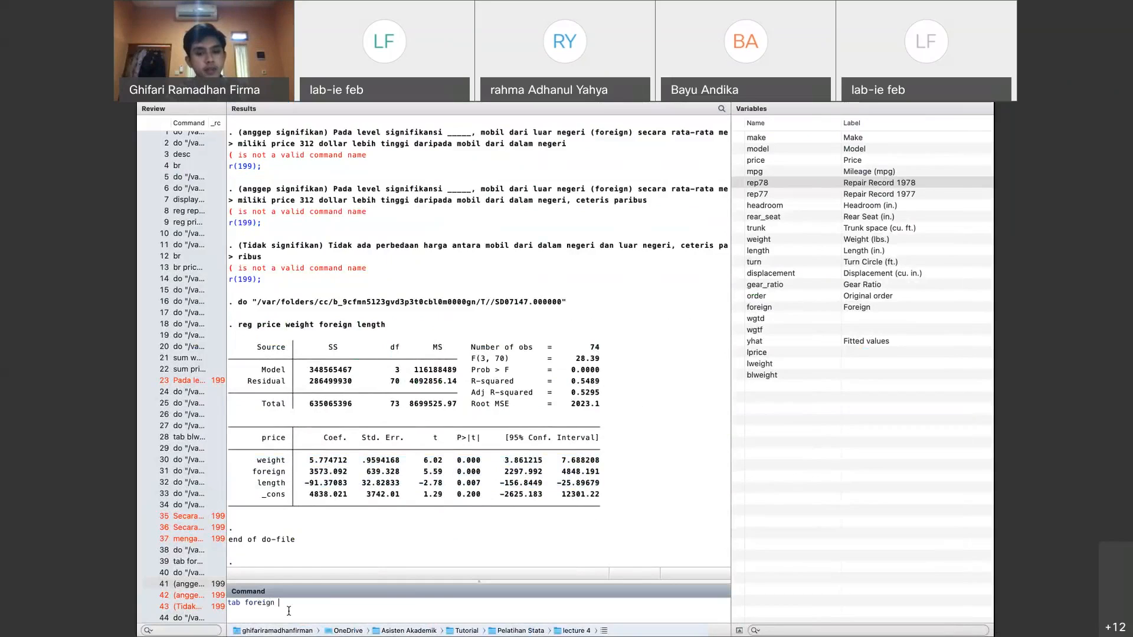
text(n)
key(Return)
text(tab foreig)
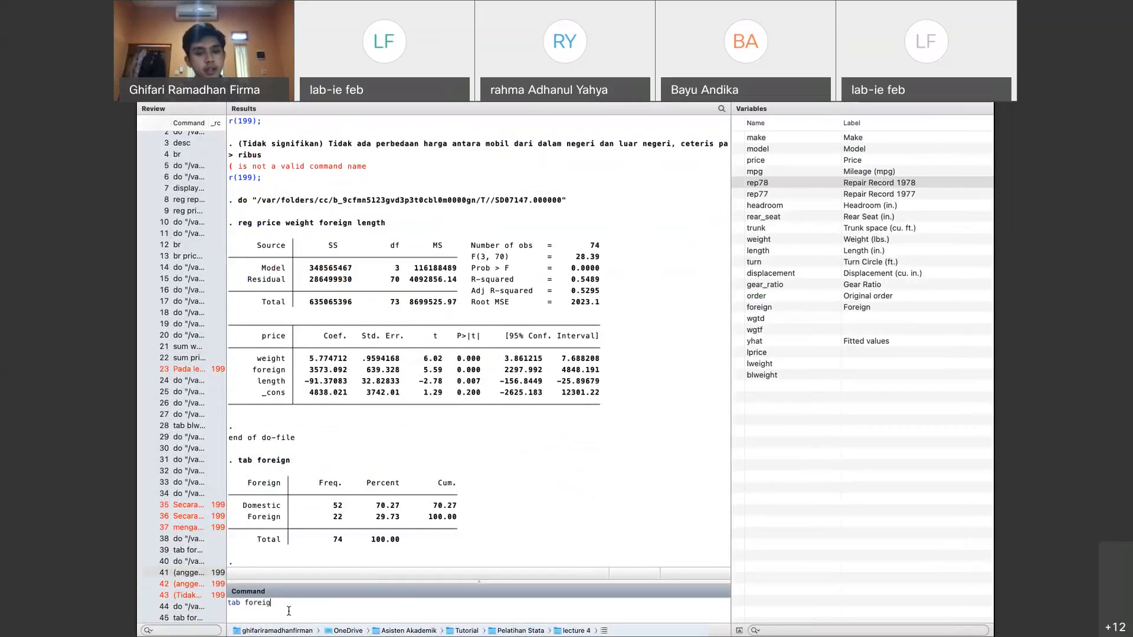
text(n, ni)
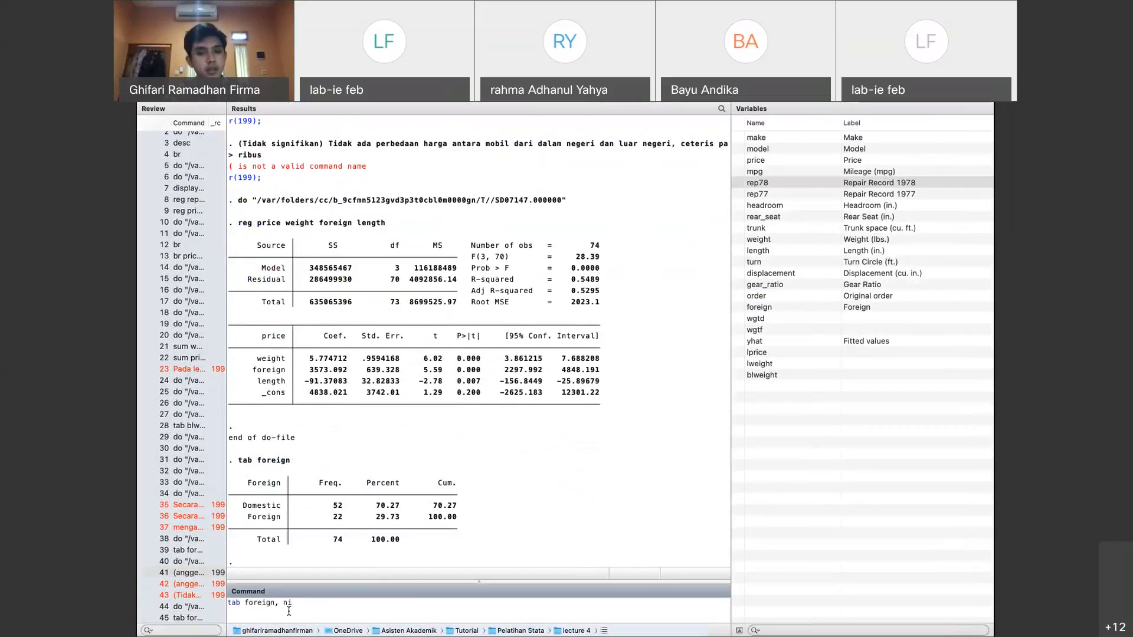
key(Escape)
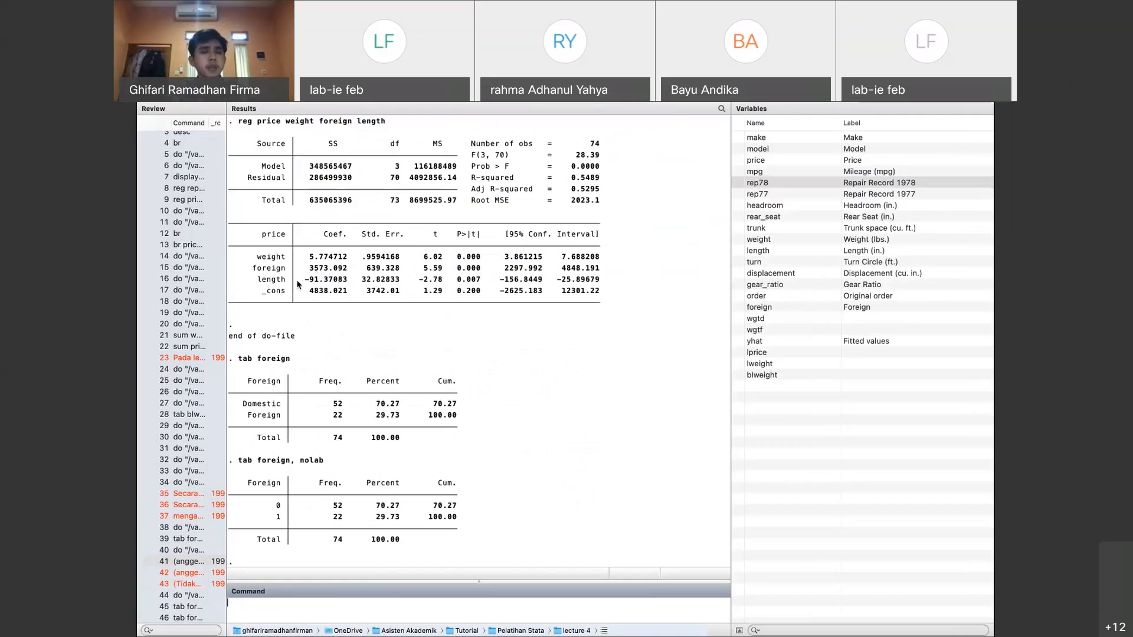
Examine the length coefficient and the price header row in the multivariable regression output
click(313, 288)
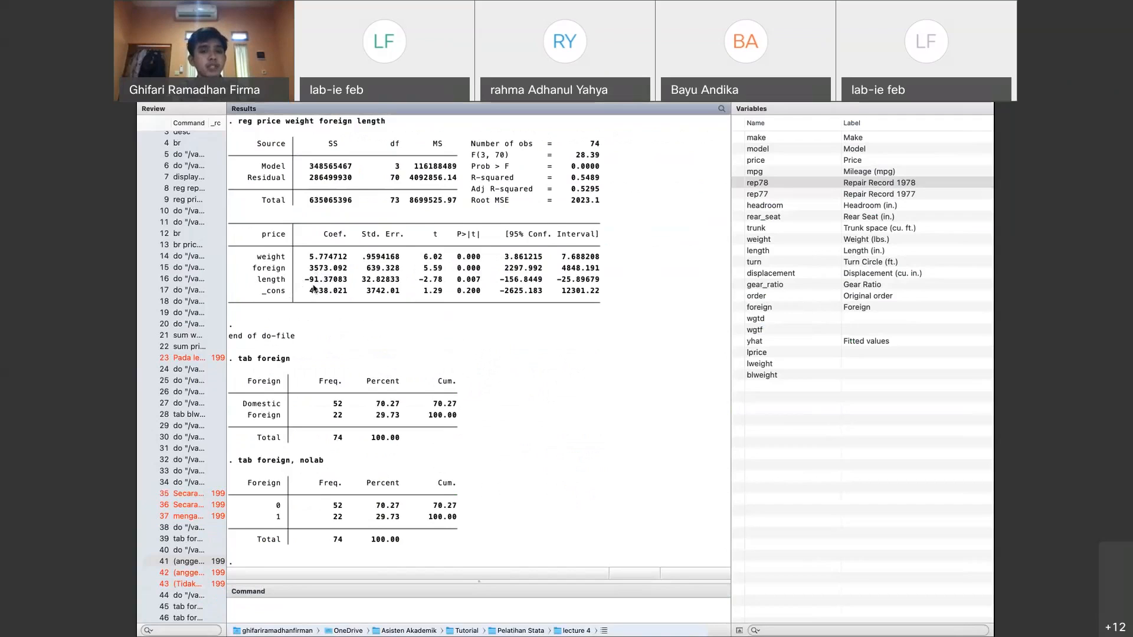
drag(328, 279, 299, 278)
click(267, 235)
drag(257, 234, 322, 320)
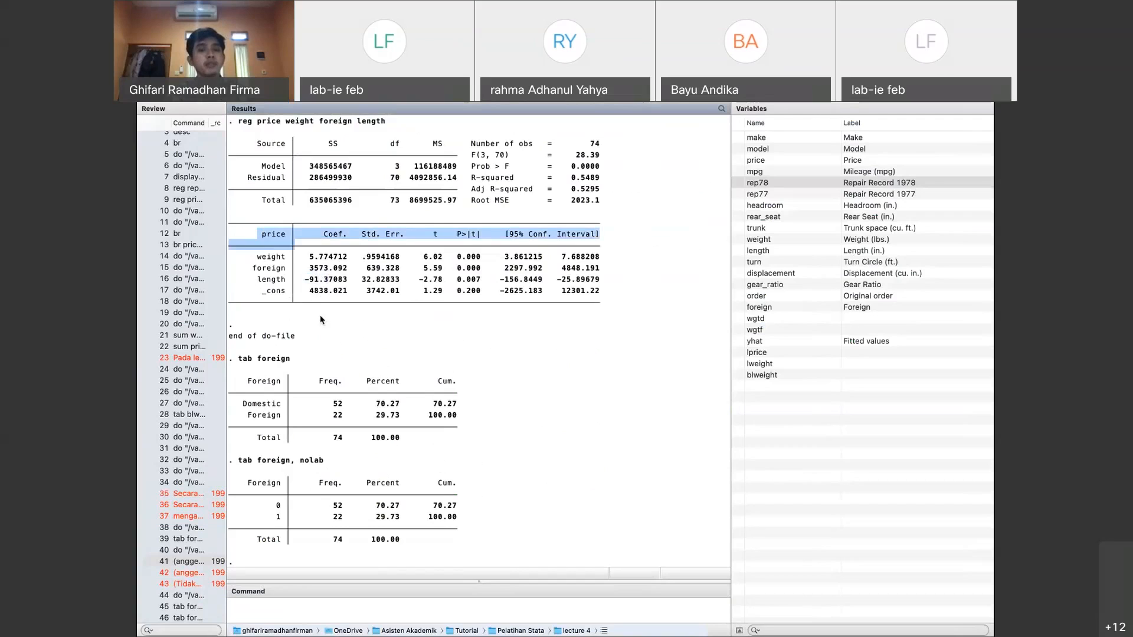
click(360, 348)
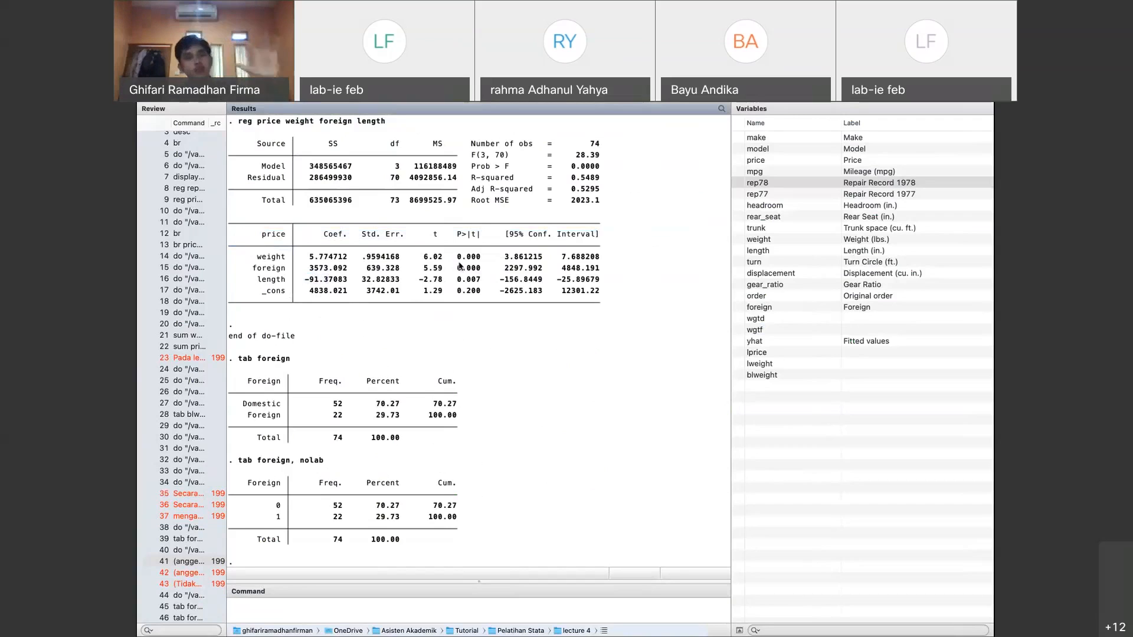
Return to the do-file and run "rvfplot, yline(0)" to plot residuals against fitted values
key(ctrl+Right)
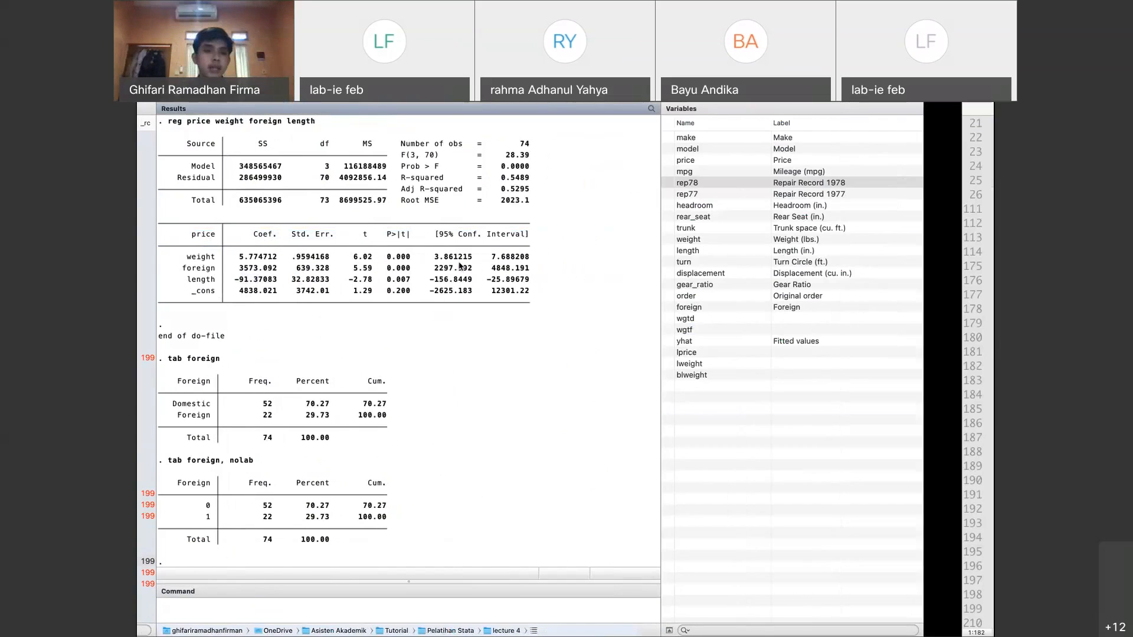
click(417, 361)
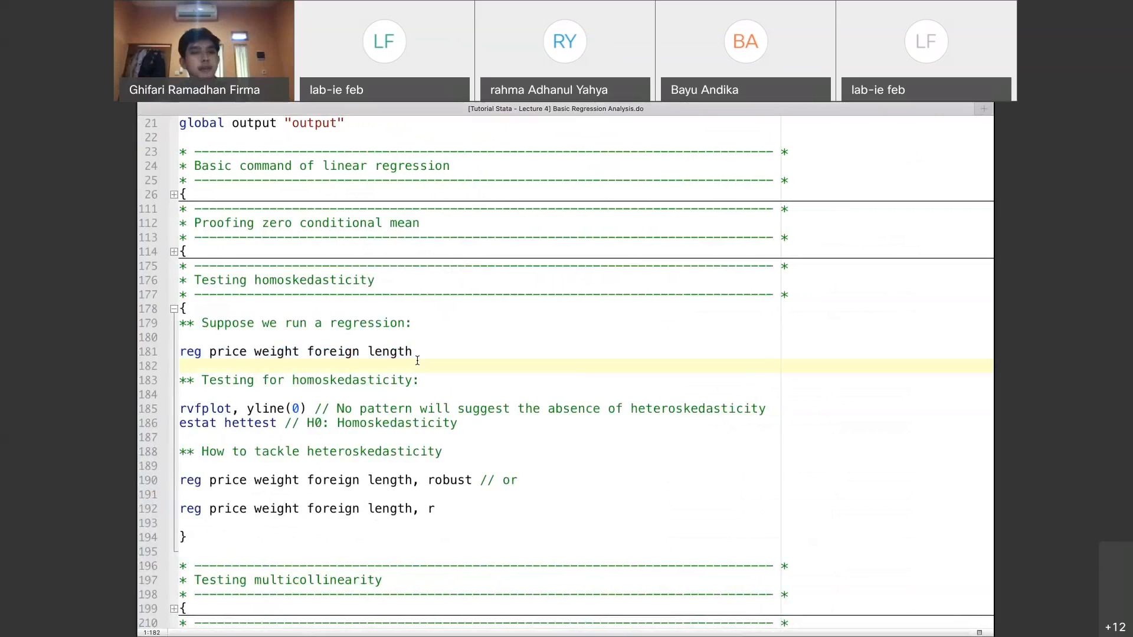
scroll(381, 386, down, 1)
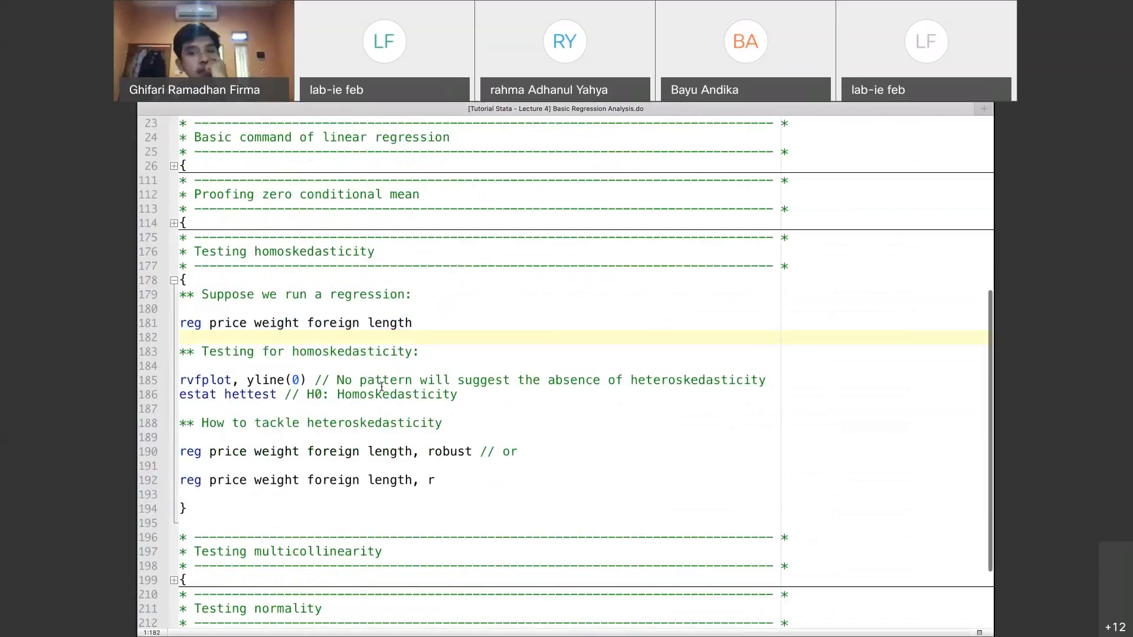
double_click(371, 379)
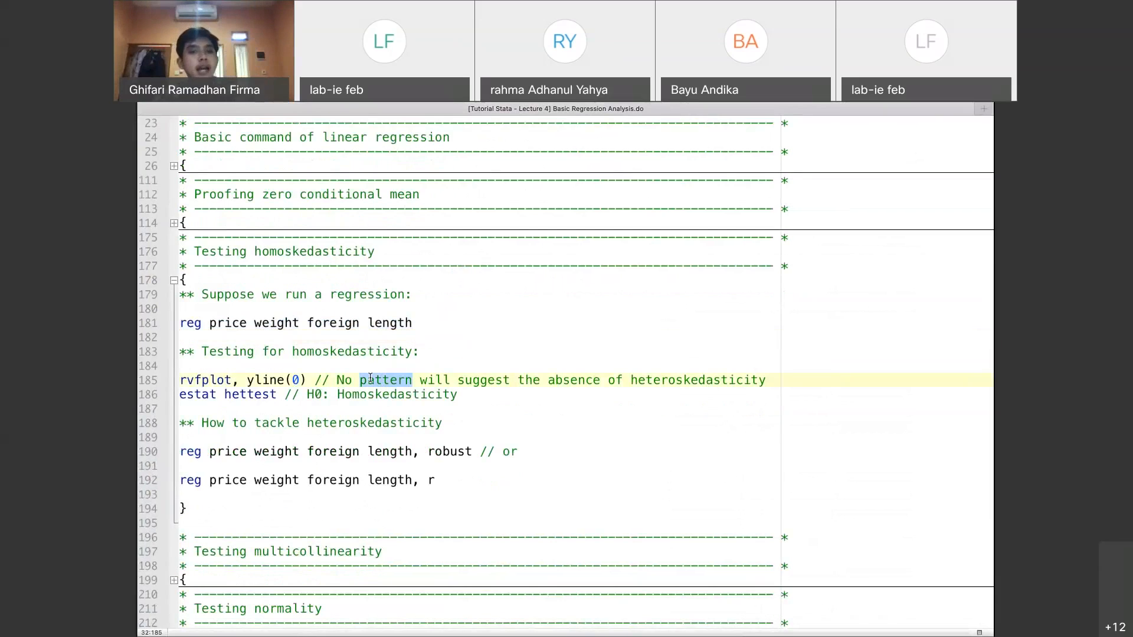
triple_click(370, 379)
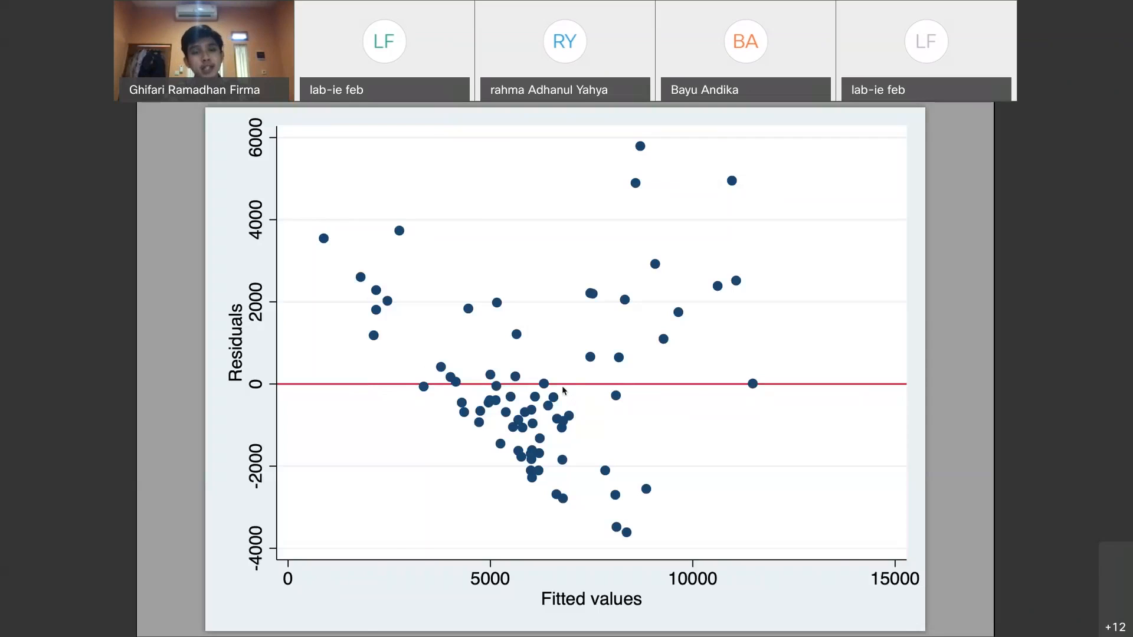
Go back from the residual plot to the do-file and review the regression line and the "estat hettest" line with its H0 comment
key(super+grave)
click(307, 394)
triple_click(307, 395)
click(307, 394)
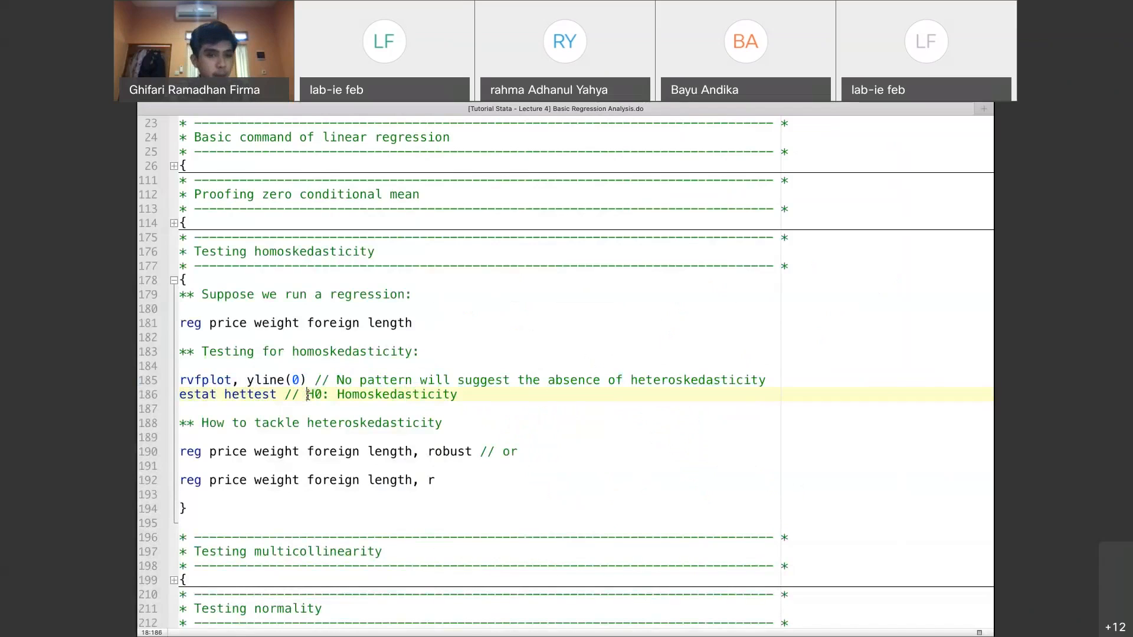
triple_click(211, 323)
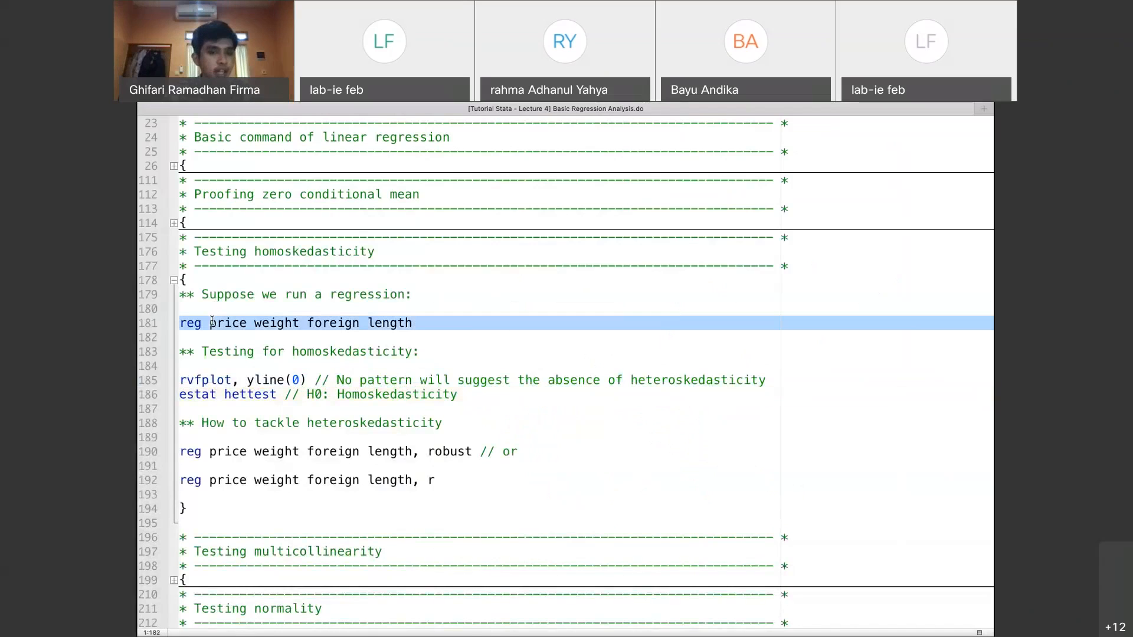
triple_click(233, 394)
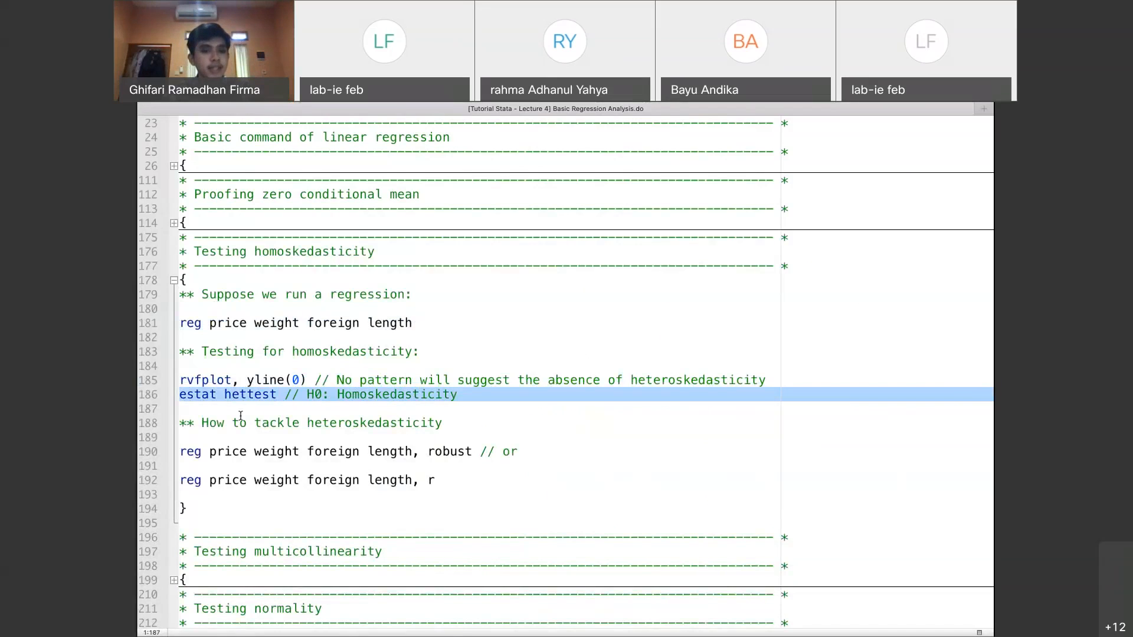
click(208, 395)
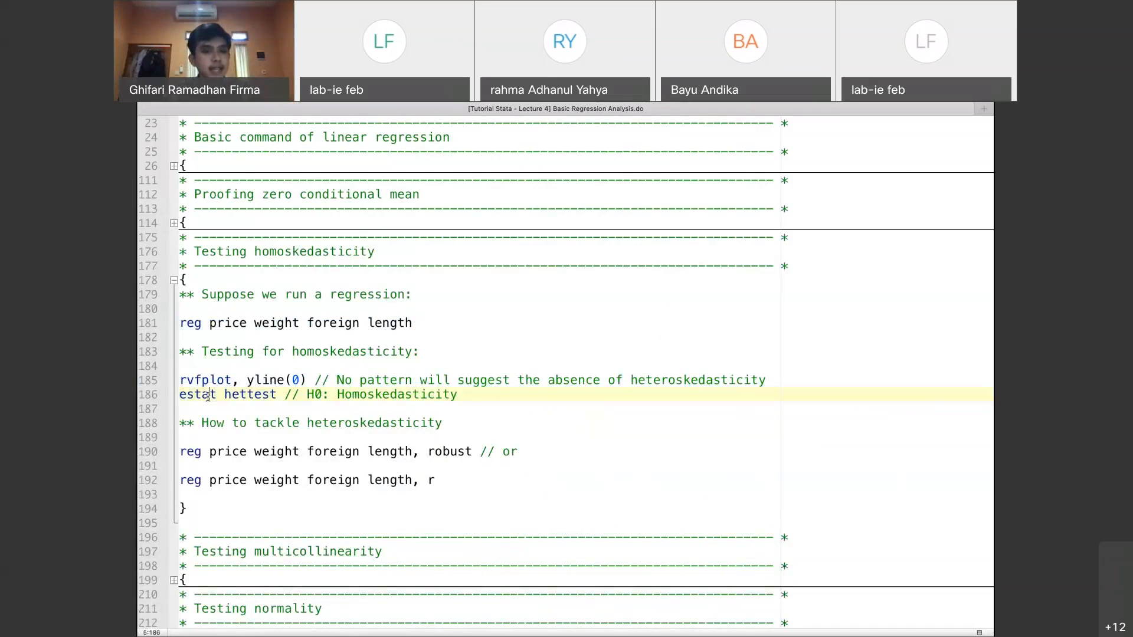
click(242, 396)
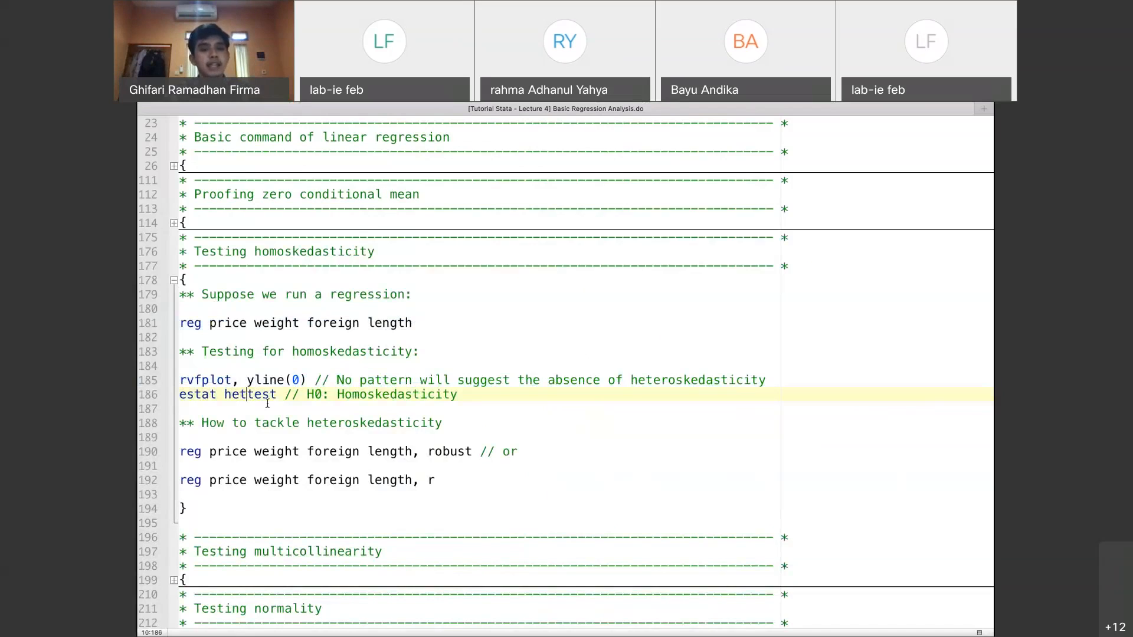
click(269, 394)
click(352, 394)
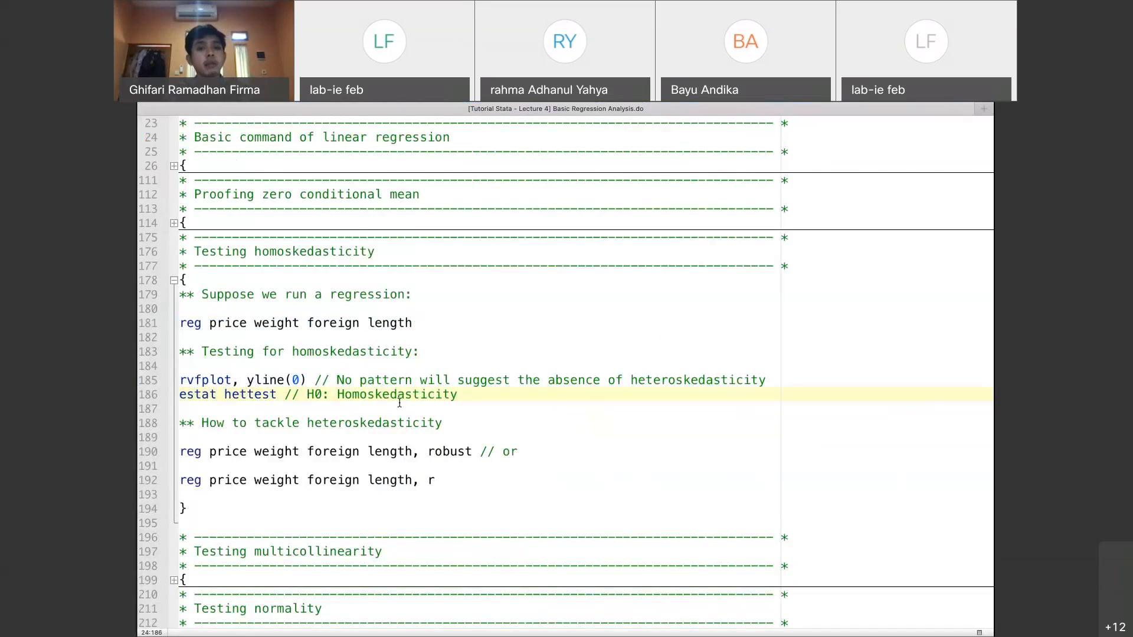
click(356, 394)
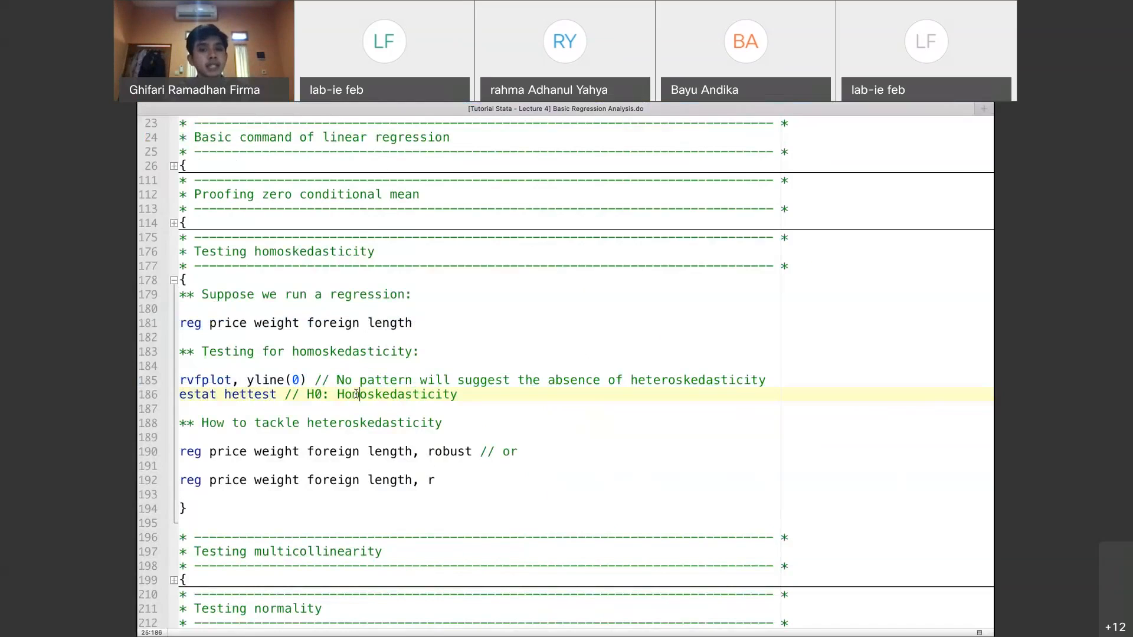
Run "estat hettest" from the do-file and highlight the test's Prob > chi2 line and null hypothesis in the results
triple_click(357, 394)
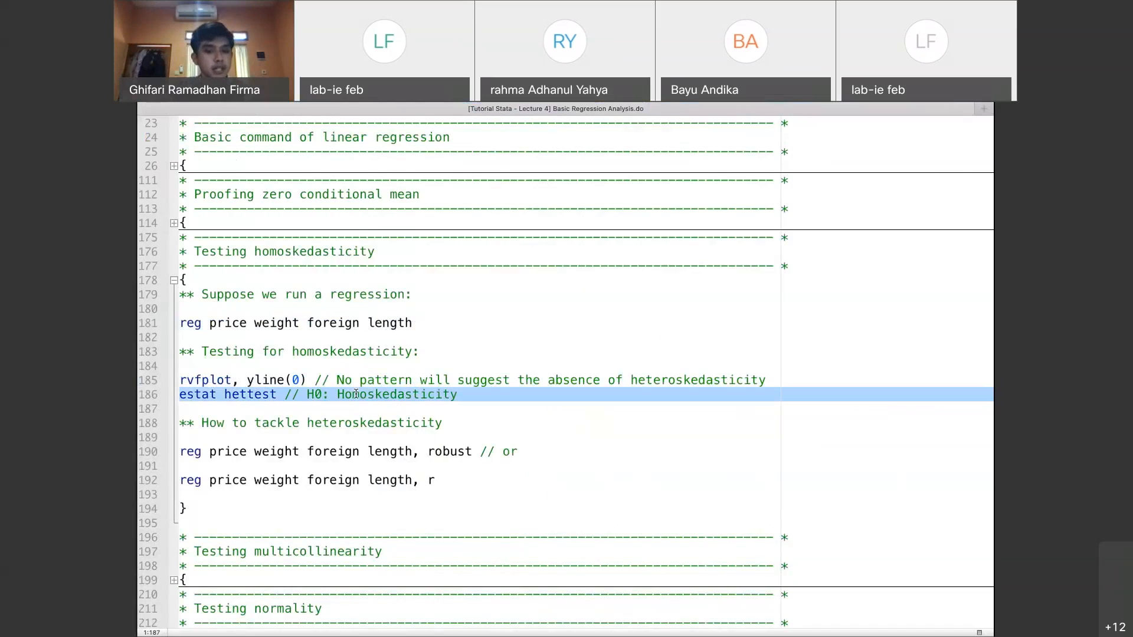
key(super+shift+d)
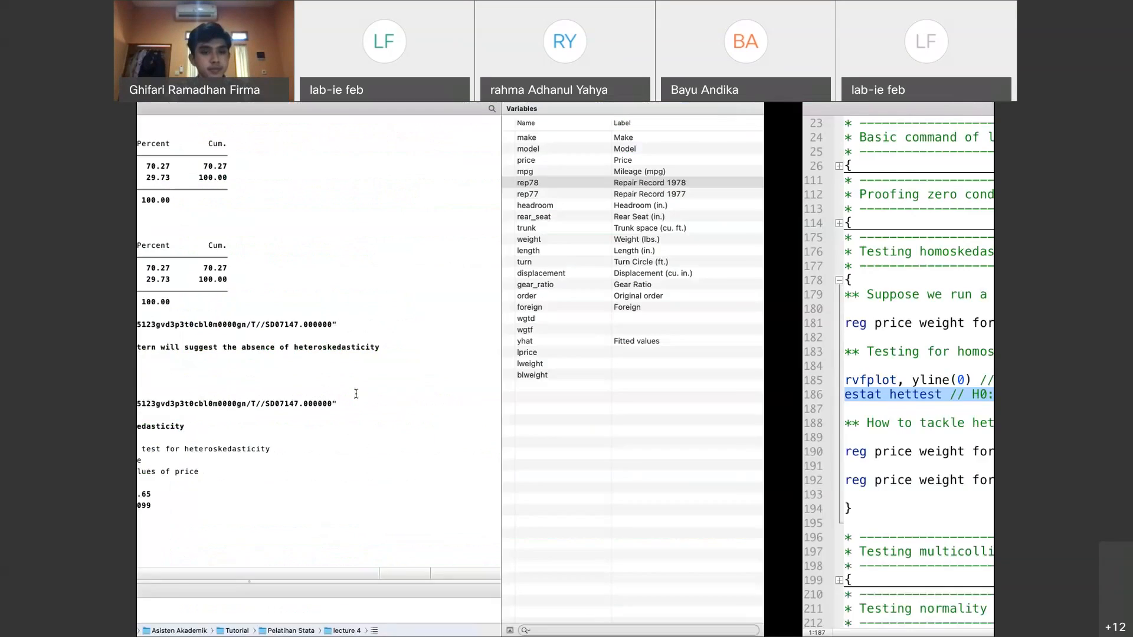
drag(267, 505, 370, 507)
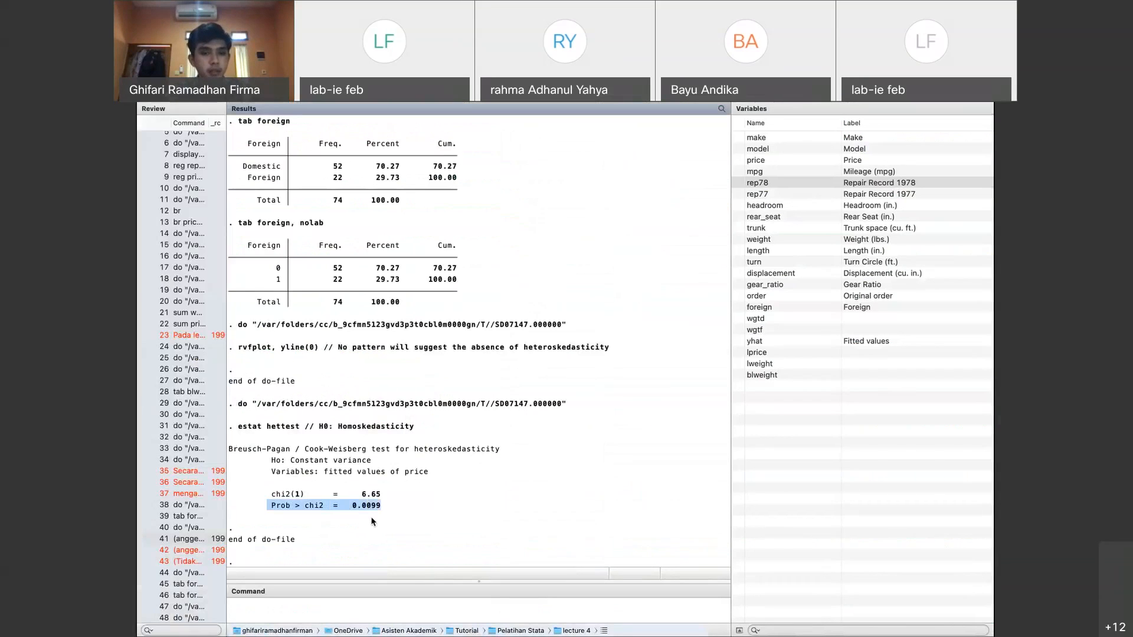
click(371, 518)
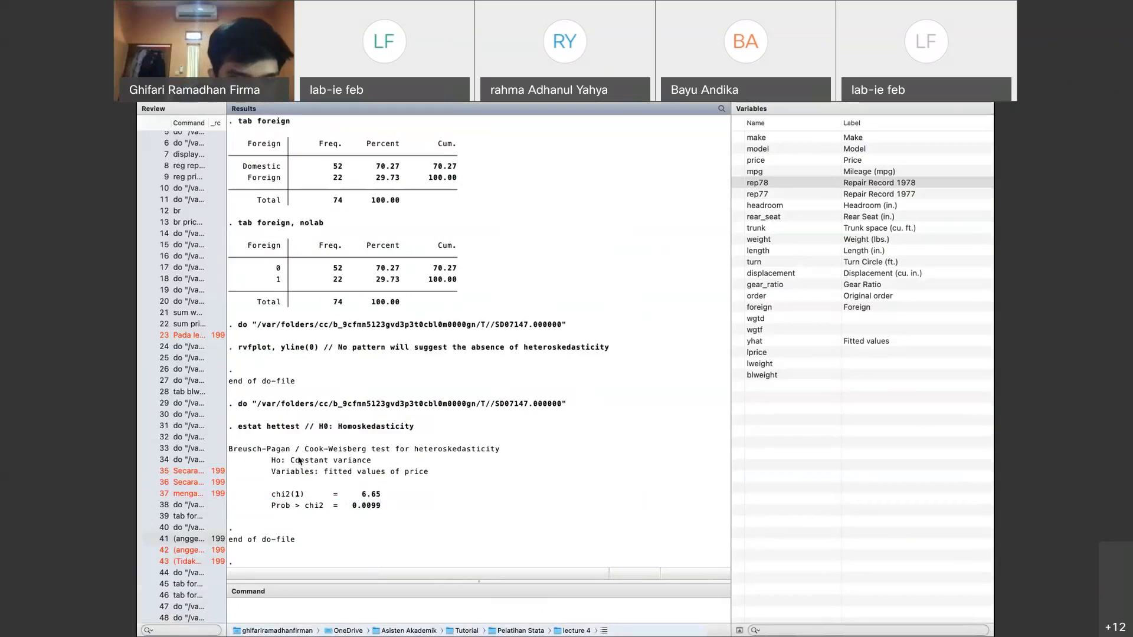
drag(268, 460, 371, 461)
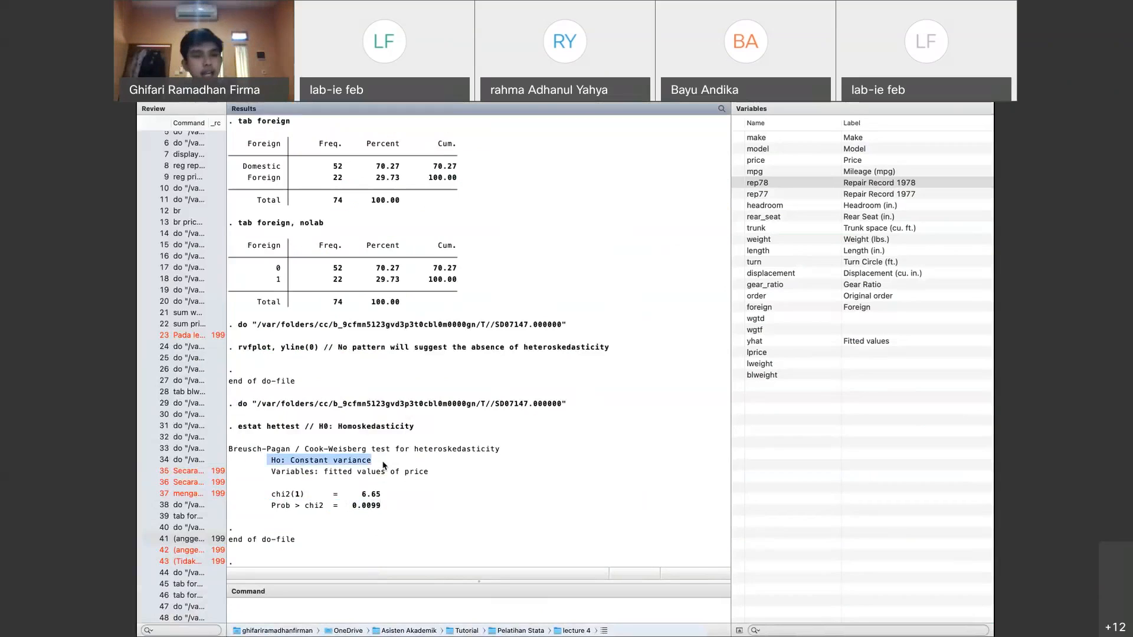
Submit the note "Karena menolak H0, maka model kita mengalami heteroskedastisitas" as a command
click(349, 599)
text(Karena menilak)
key(BackSpace)
key(BackSpace)
key(BackSpace)
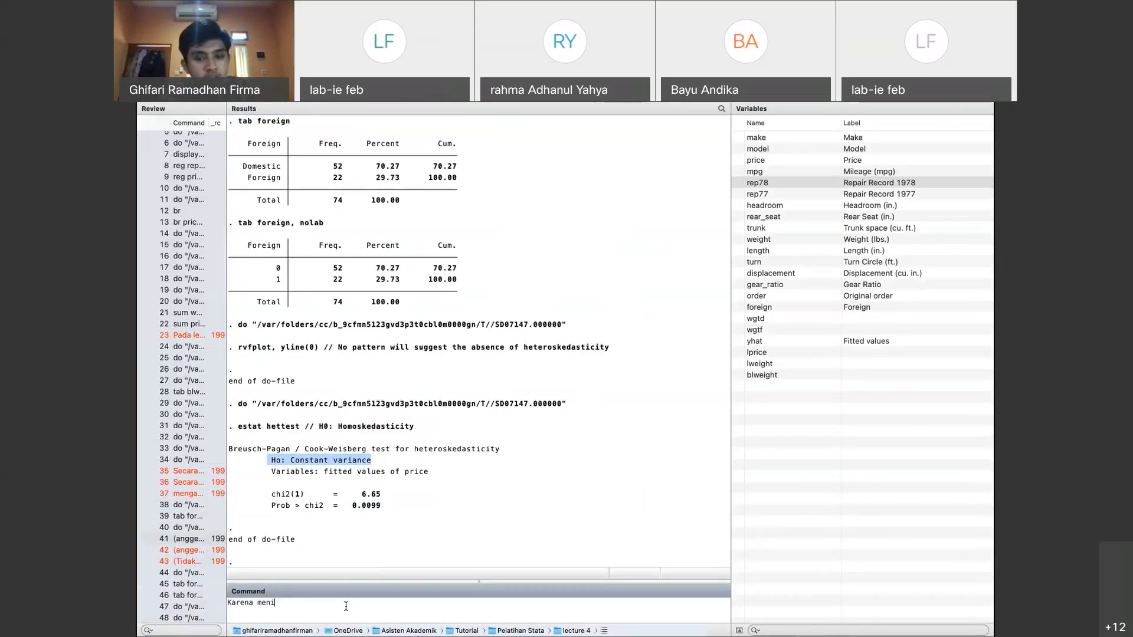
key(BackSpace)
text(olak H0, maka model kita mengalami geteros)
key(BackSpace)
key(BackSpace)
key(BackSpace)
key(BackSpace)
key(BackSpace)
key(BackSpace)
key(BackSpace)
text(ht)
key(BackSpace)
text(eterosce)
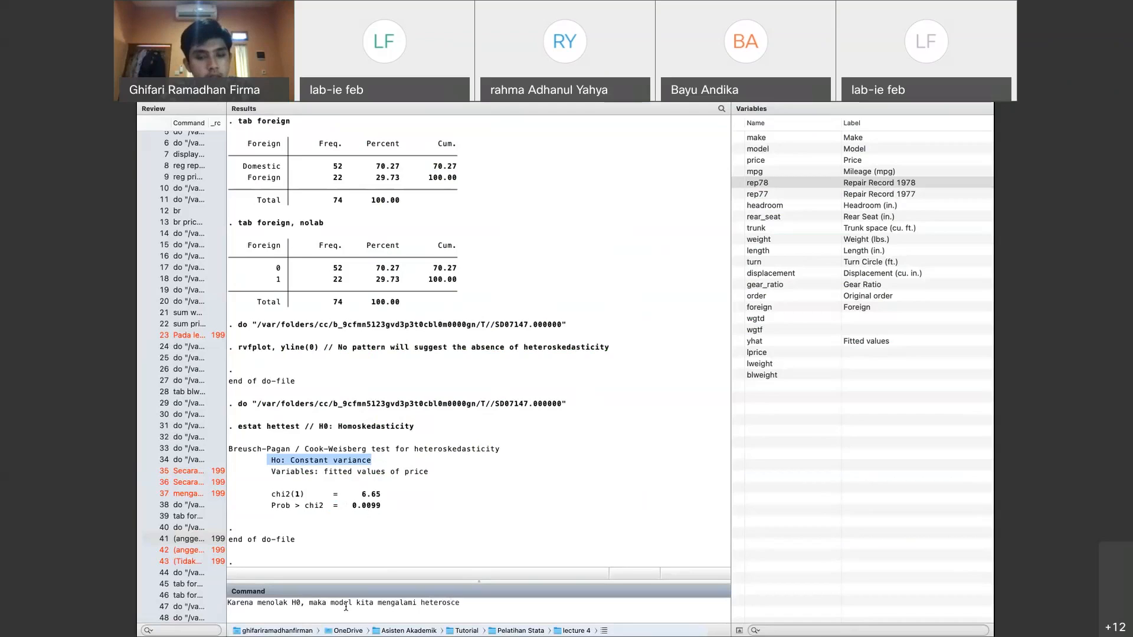
text(dasi)
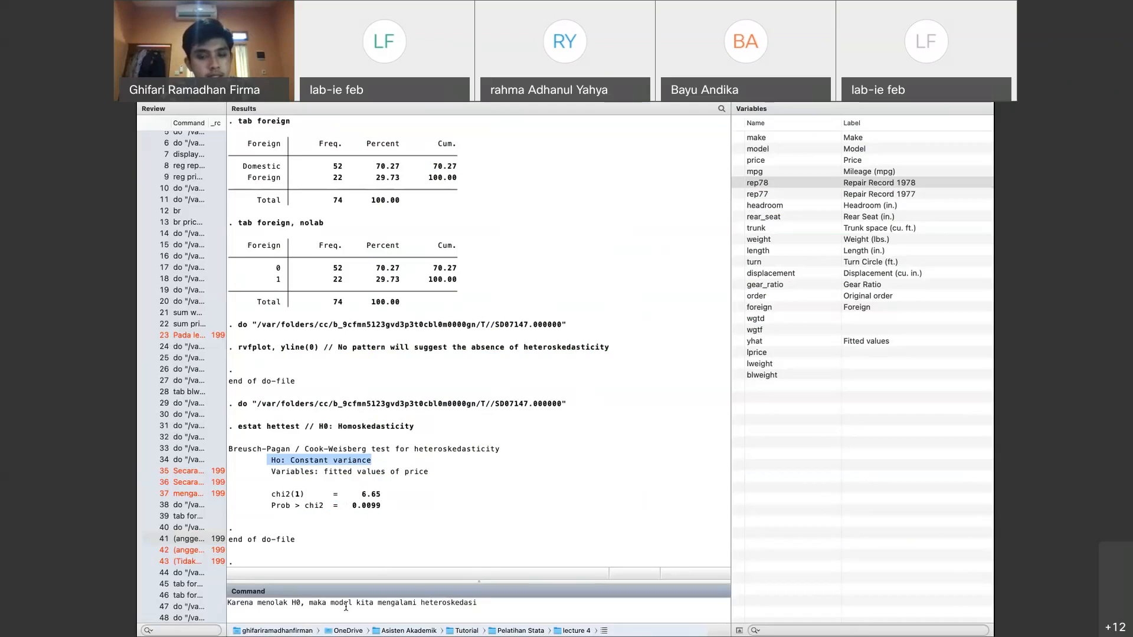
key(BackSpace)
text(tisitas)
key(Return)
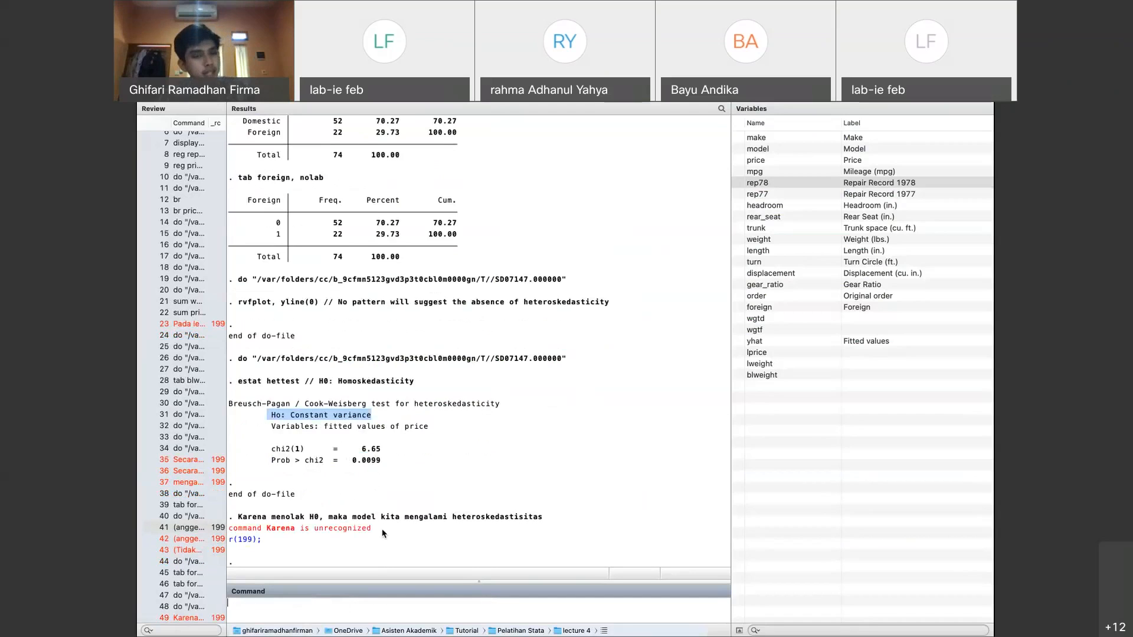
Return to the do-file and review the robust regression line under "How to tackle heteroskedasticity"
click(421, 380)
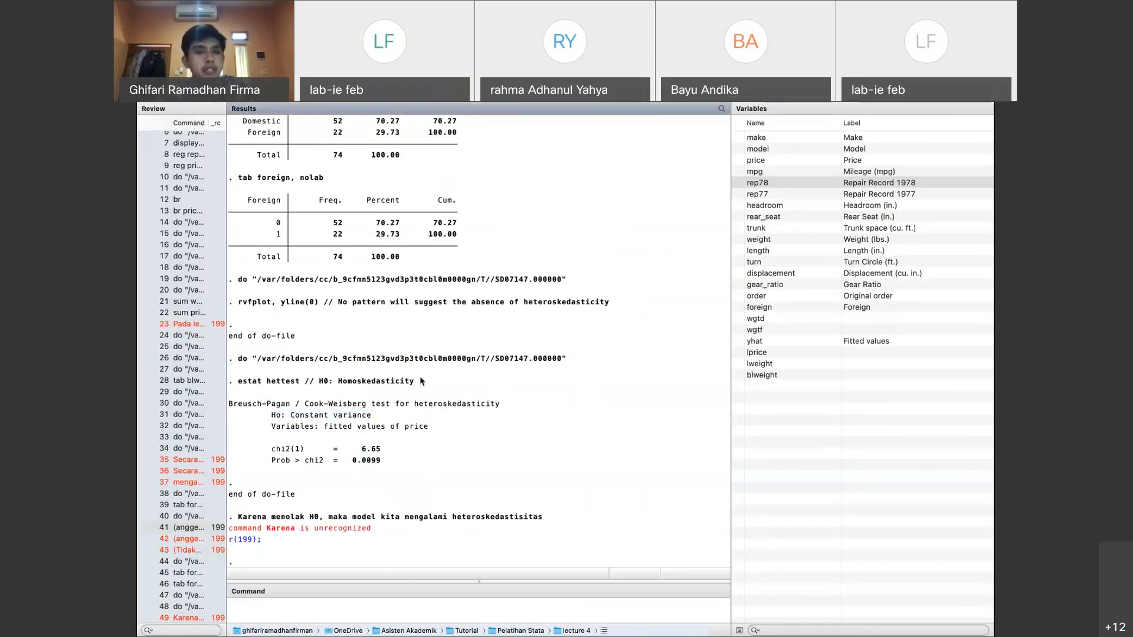
key(super+9)
click(429, 460)
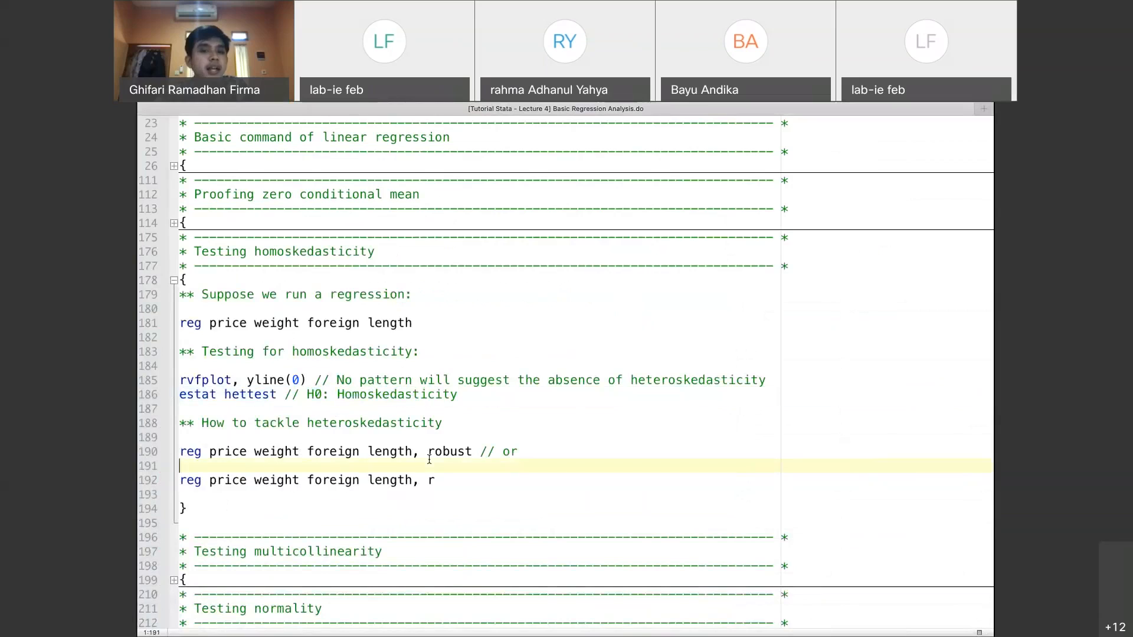
click(430, 455)
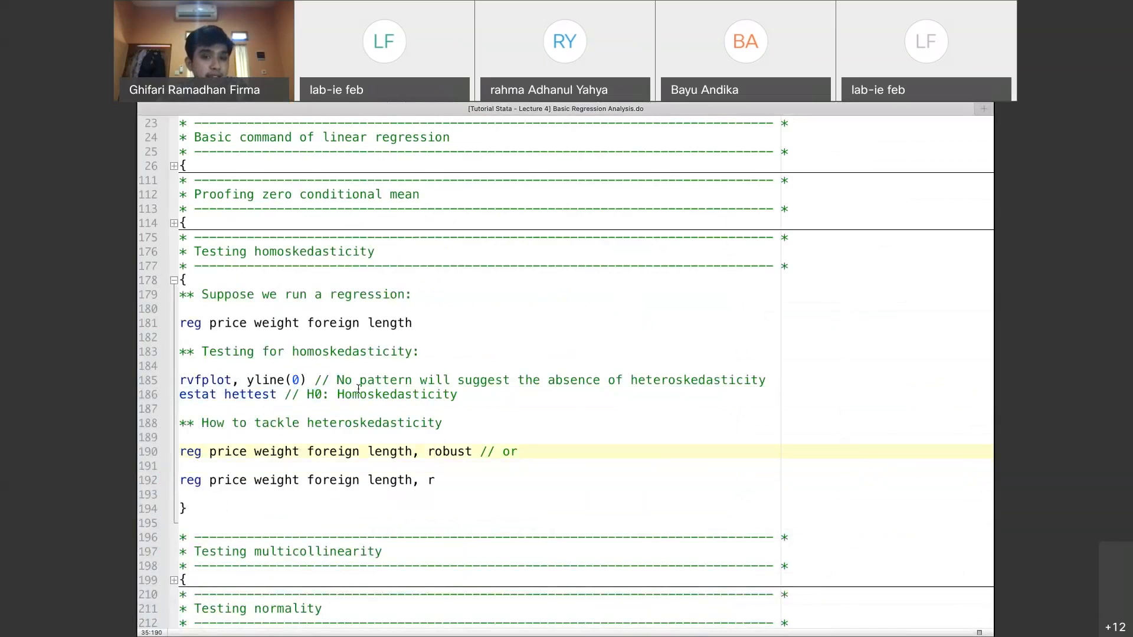
click(422, 460)
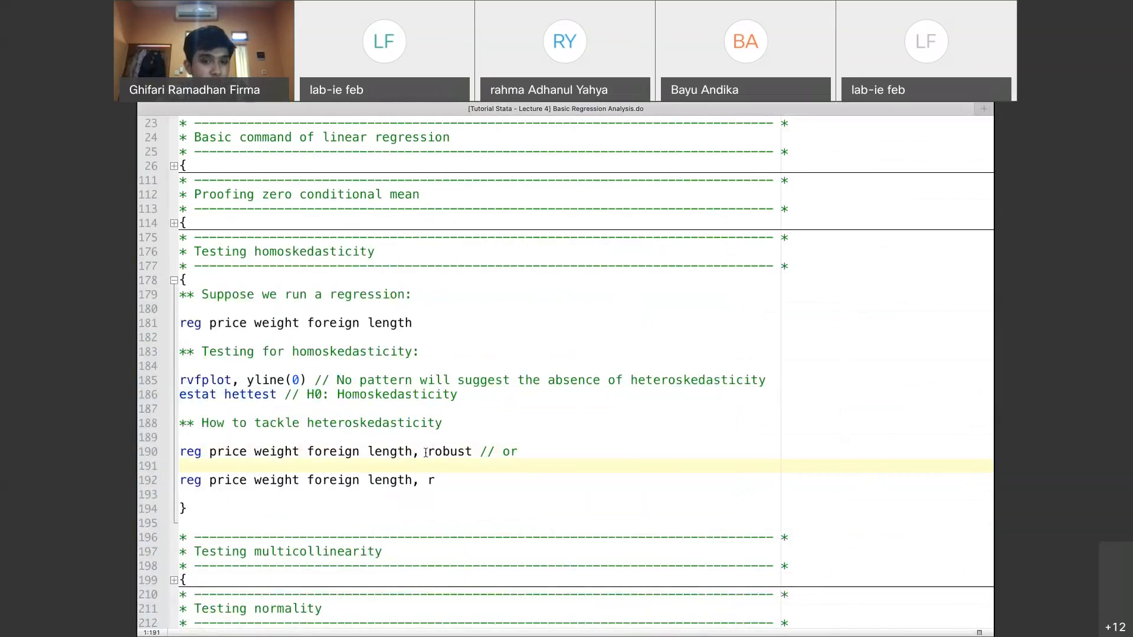
click(425, 451)
Compare the plain and robust regression lines in the do-file, and run "reg price weight foreign length"
triple_click(408, 324)
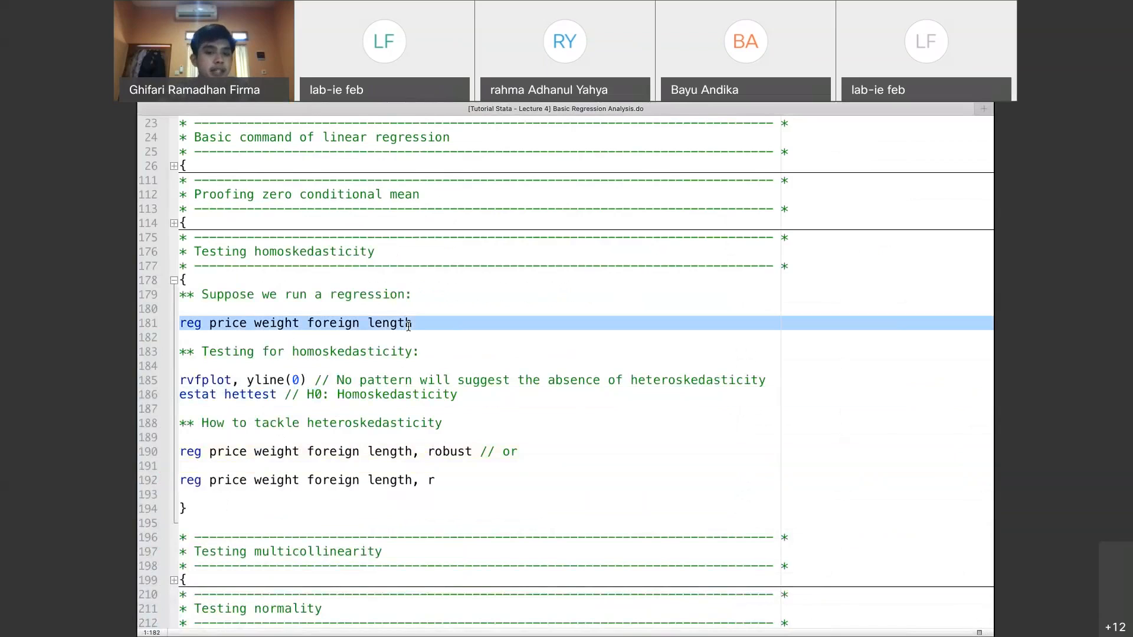
triple_click(457, 453)
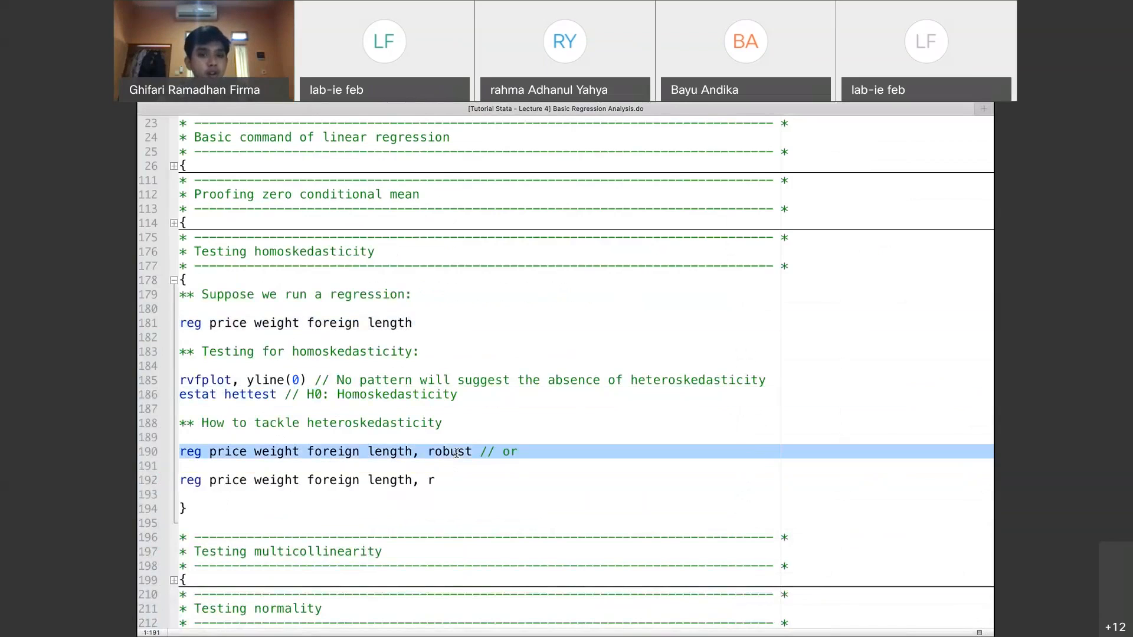
double_click(406, 322)
triple_click(405, 322)
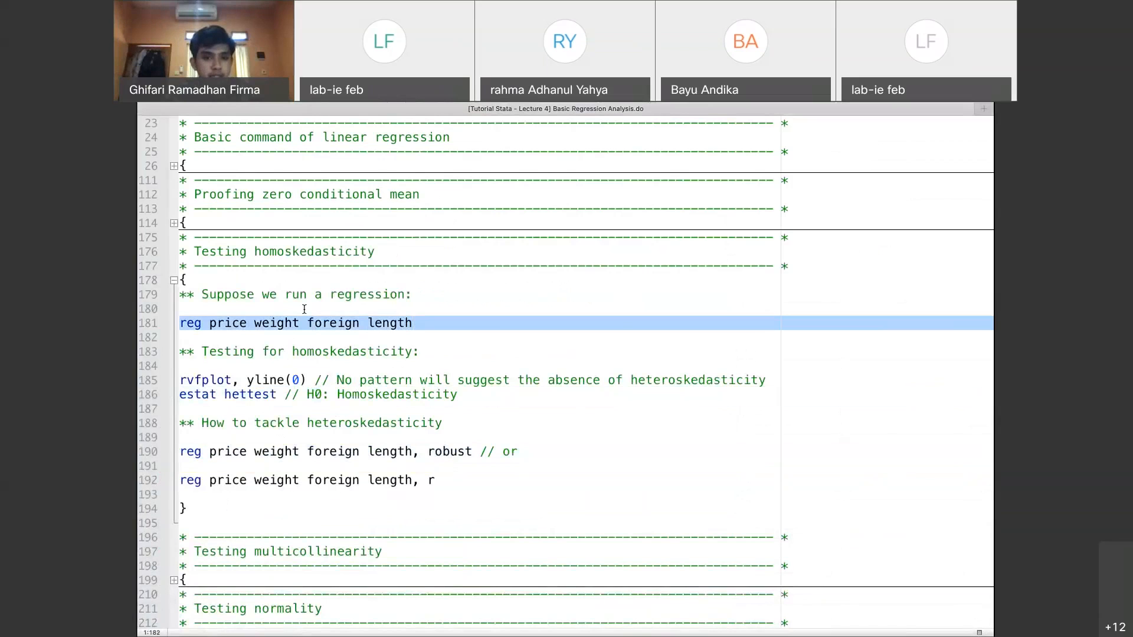
key(super+shift+d)
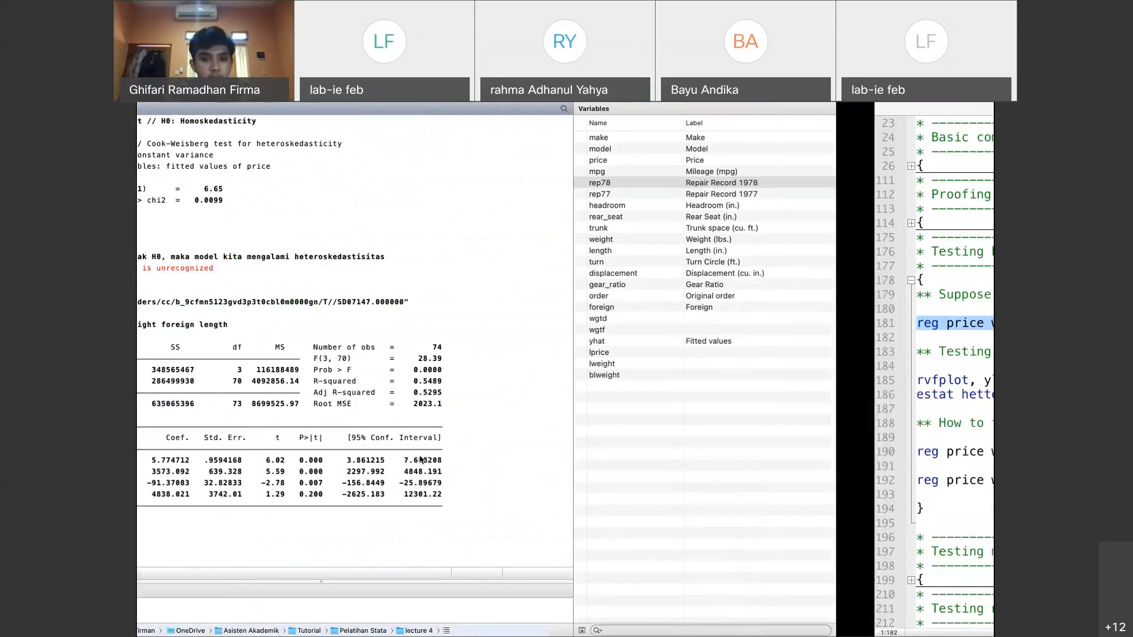
Go back to the do-file and run "reg price weight foreign length, robust"
key(super+9)
triple_click(392, 450)
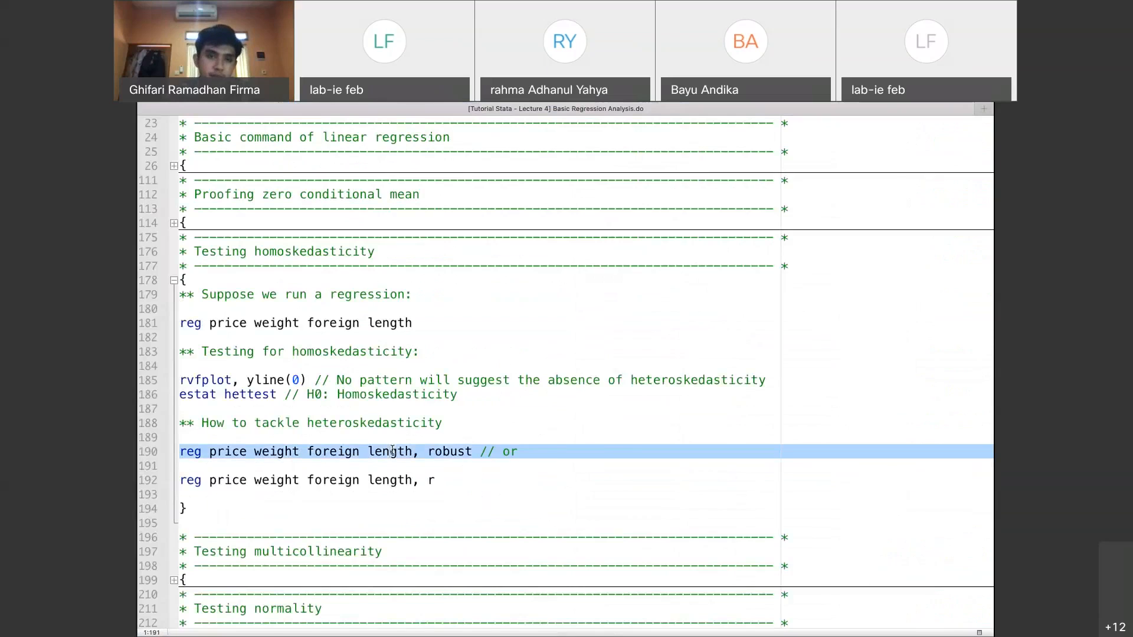
key(super+shift+d)
Highlight the Robust Std. Err. heading and compare the p-value of length in the plain and robust regression tables
drag(368, 426, 406, 446)
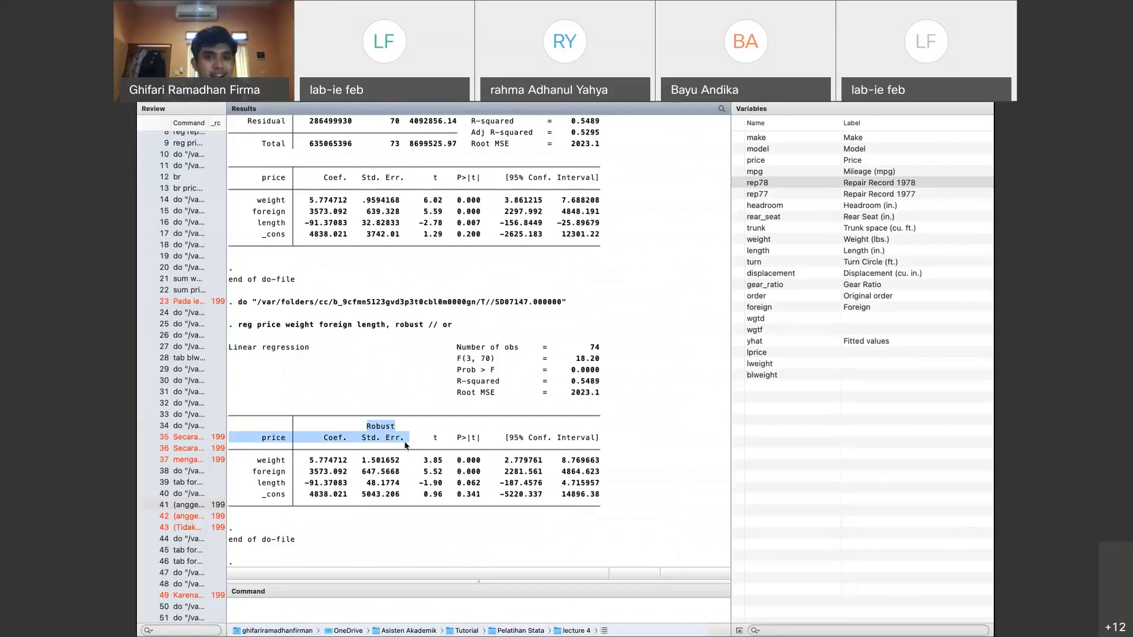
click(405, 445)
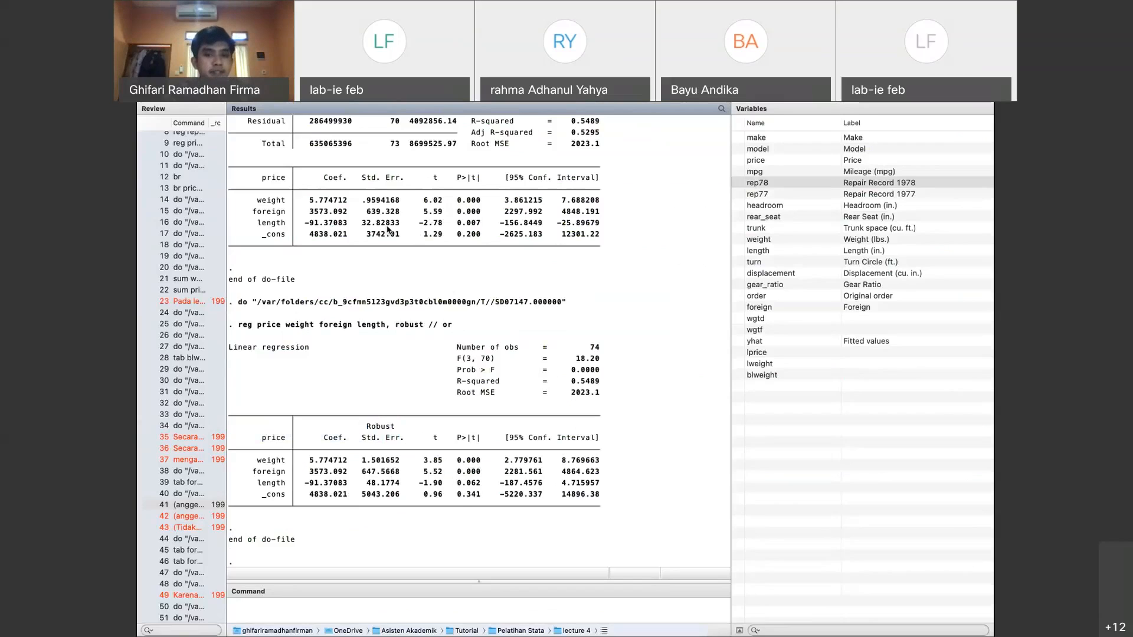
double_click(477, 224)
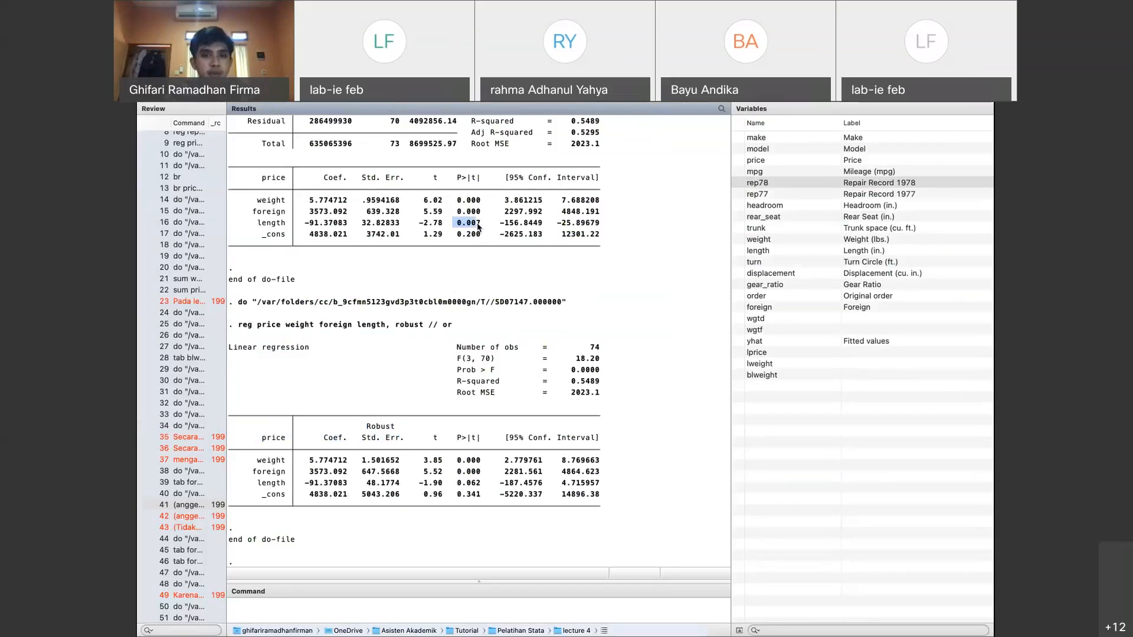
double_click(478, 484)
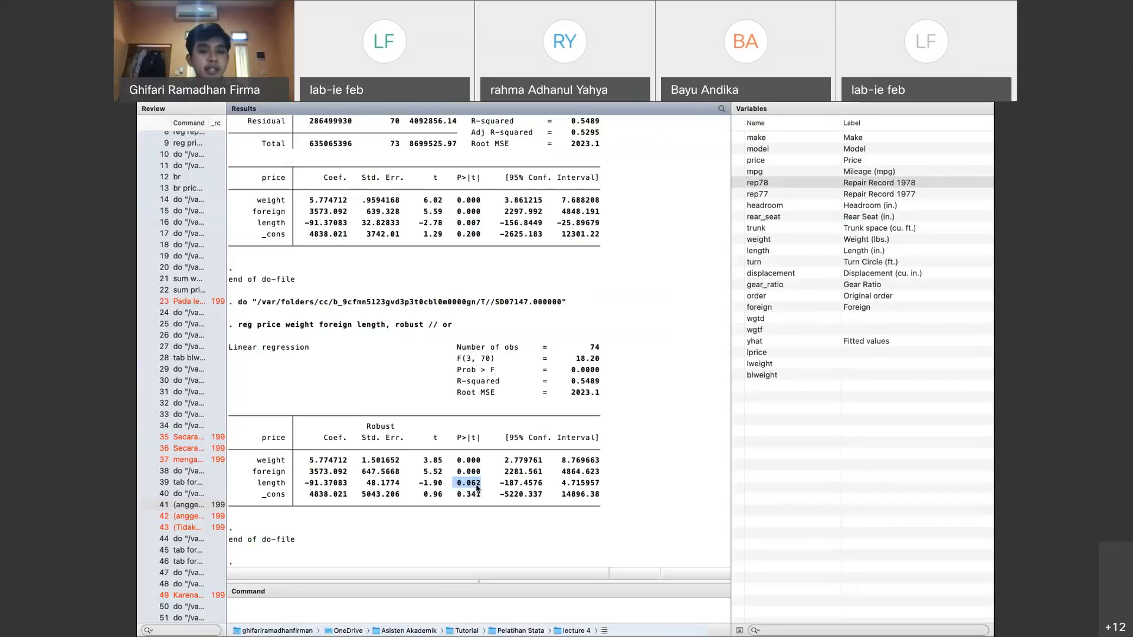
Submit the note "Pada level signifikansi 10%, peningkatan length sebesar 1 inch secara rata-rata akan mengurangi harga mobil sebesar 91 dollar, ceteris paribus" as a command
click(436, 598)
text(Pada lv)
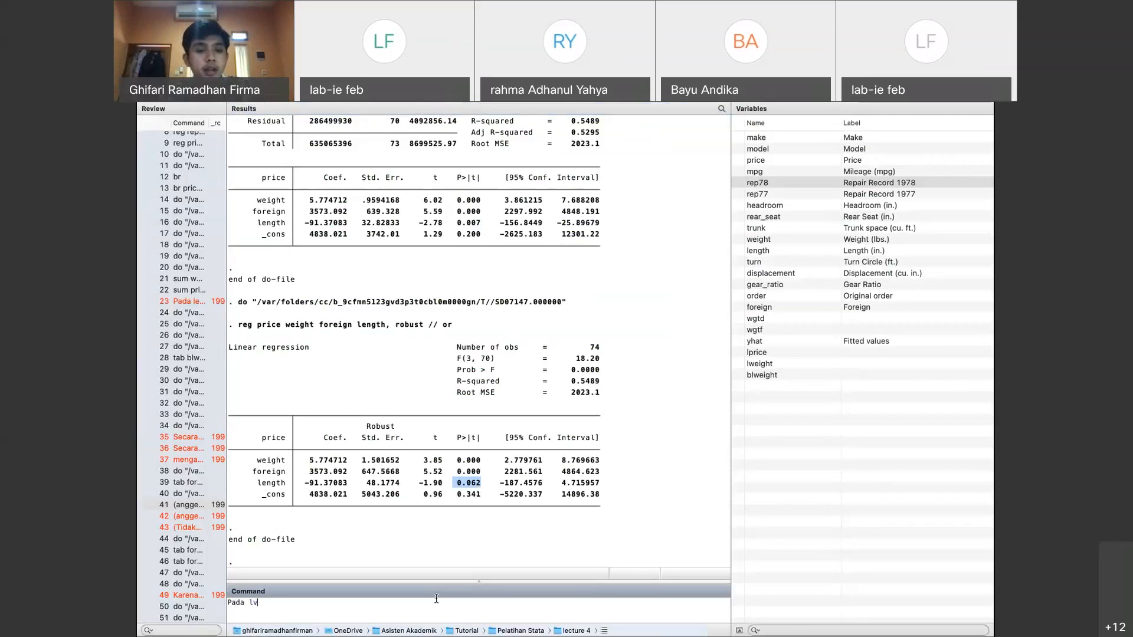
key(BackSpace)
text(evel signifikansi 10%)
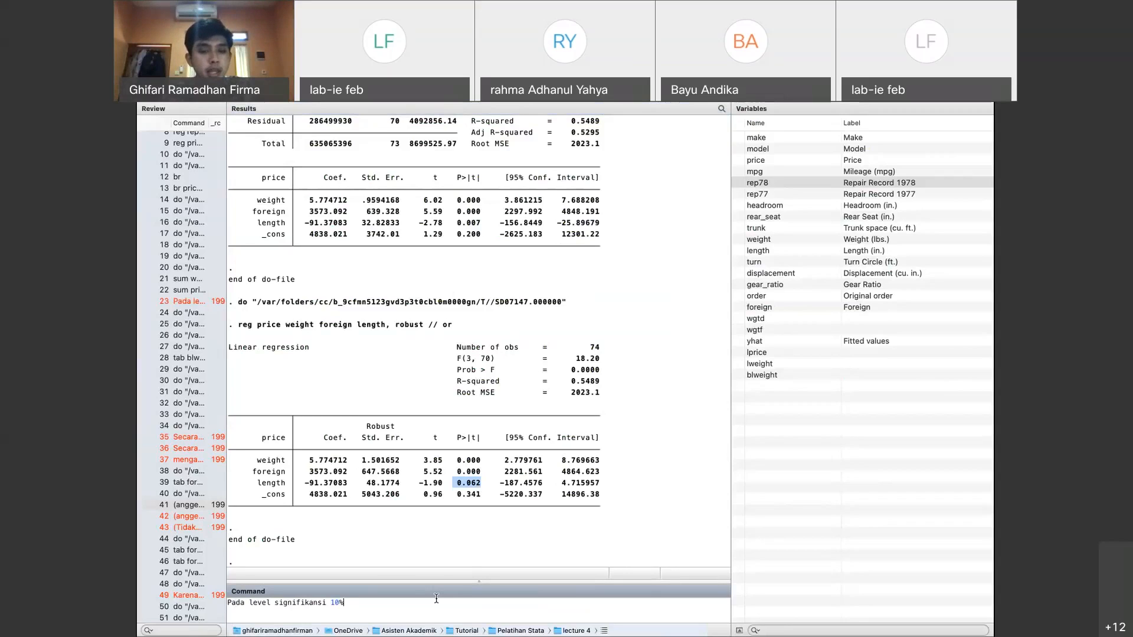
text(, peningkatan )
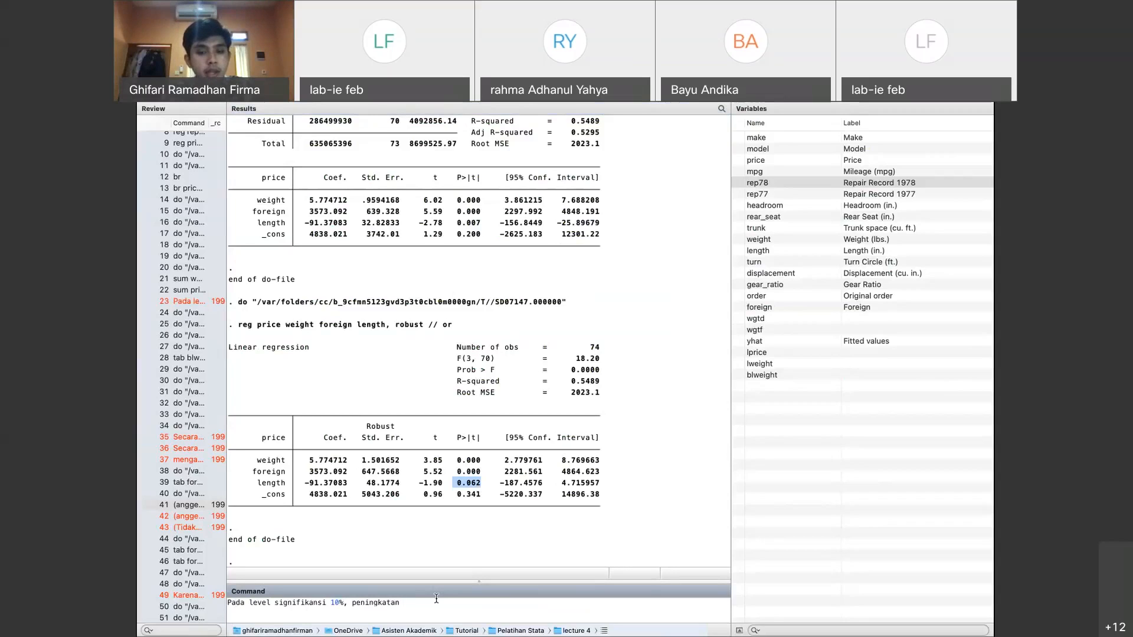
text(length sebesar 1in)
key(BackSpace)
key(BackSpace)
text(inch secara rata)
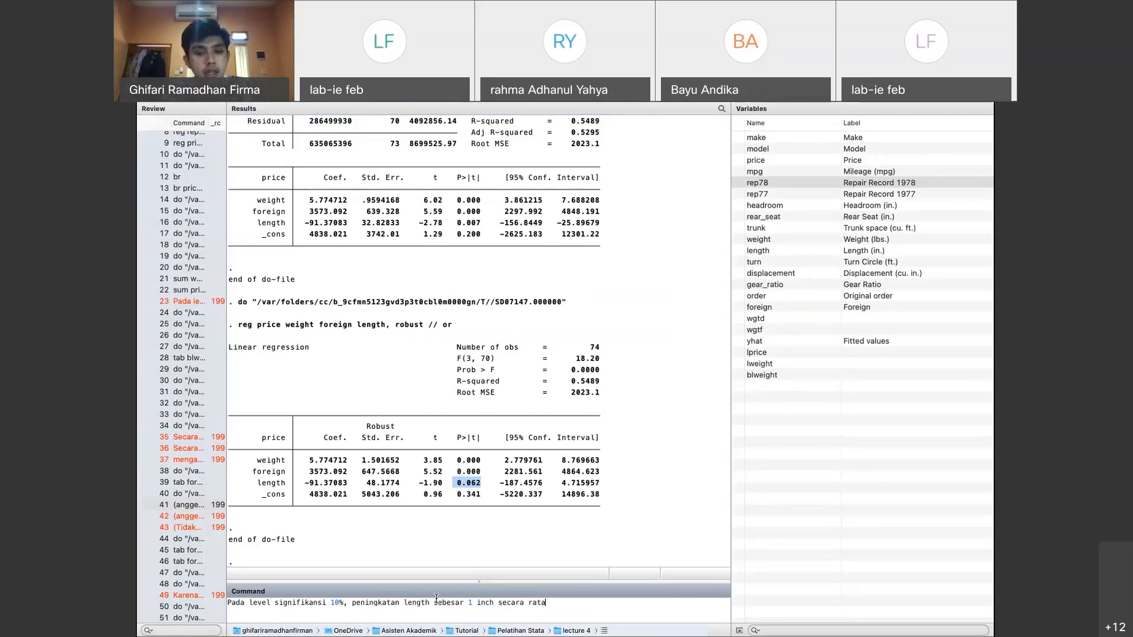
text(-rata kana)
key(BackSpace)
key(BackSpace)
key(BackSpace)
key(BackSpace)
key(BackSpace)
text(akan mengurangi harga mobil sebesar )
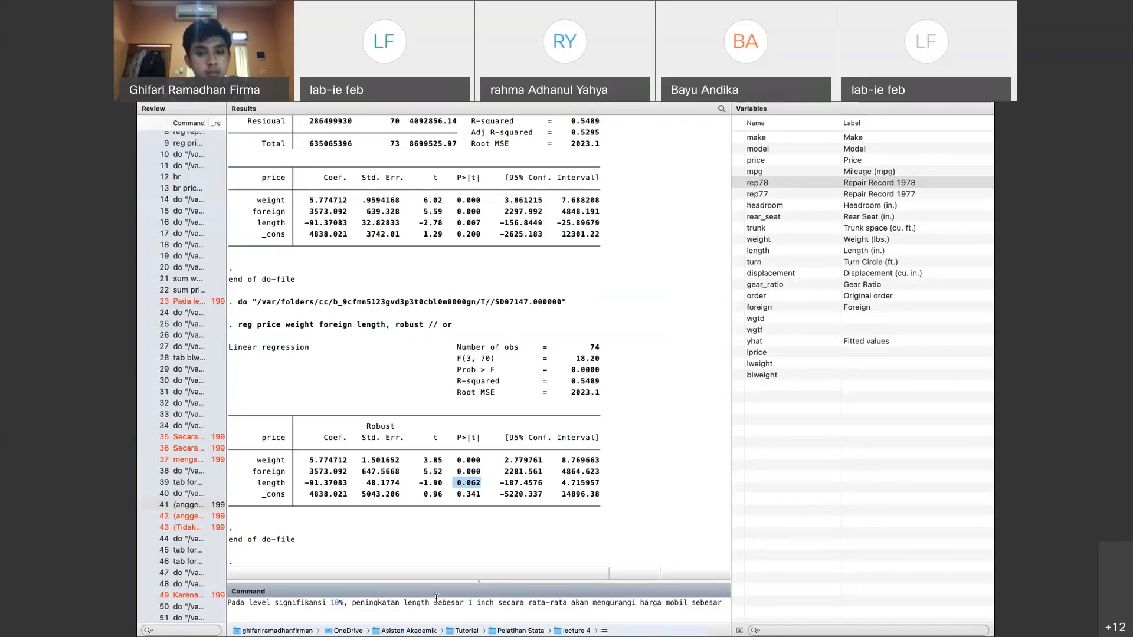
text(91 dollar, ce)
key(BackSpace)
text(ceterius)
key(BackSpace)
key(BackSpace)
key(BackSpace)
text(s paribus)
key(Return)
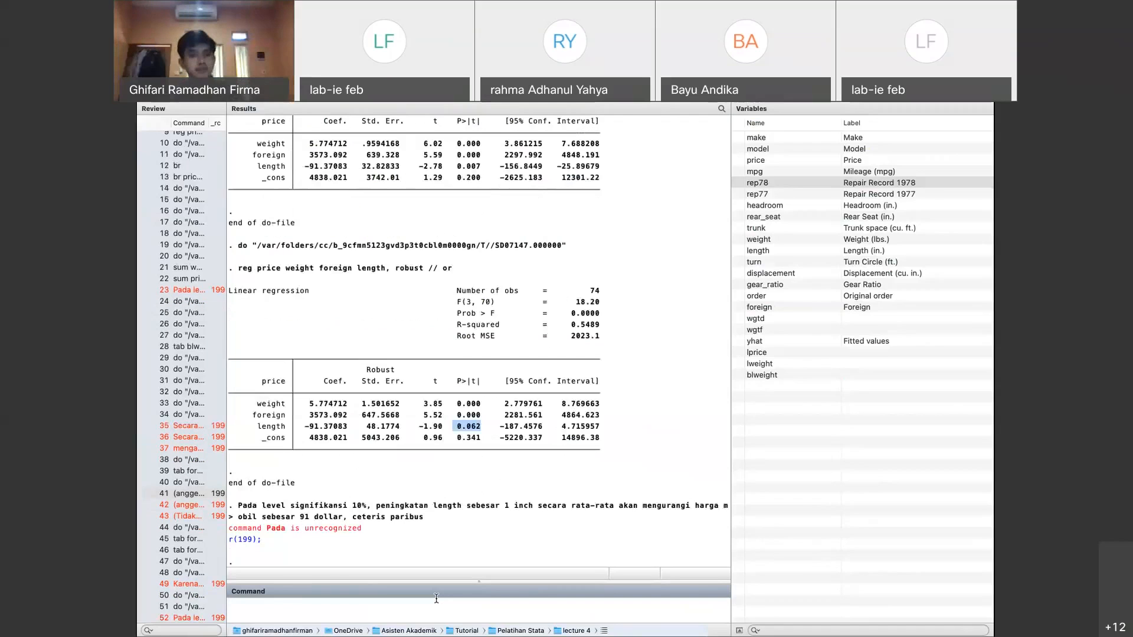
drag(363, 529, 253, 507)
Return to the do-file, point out the robust option, and run its short form "reg price weight foreign length, r"
key(super+9)
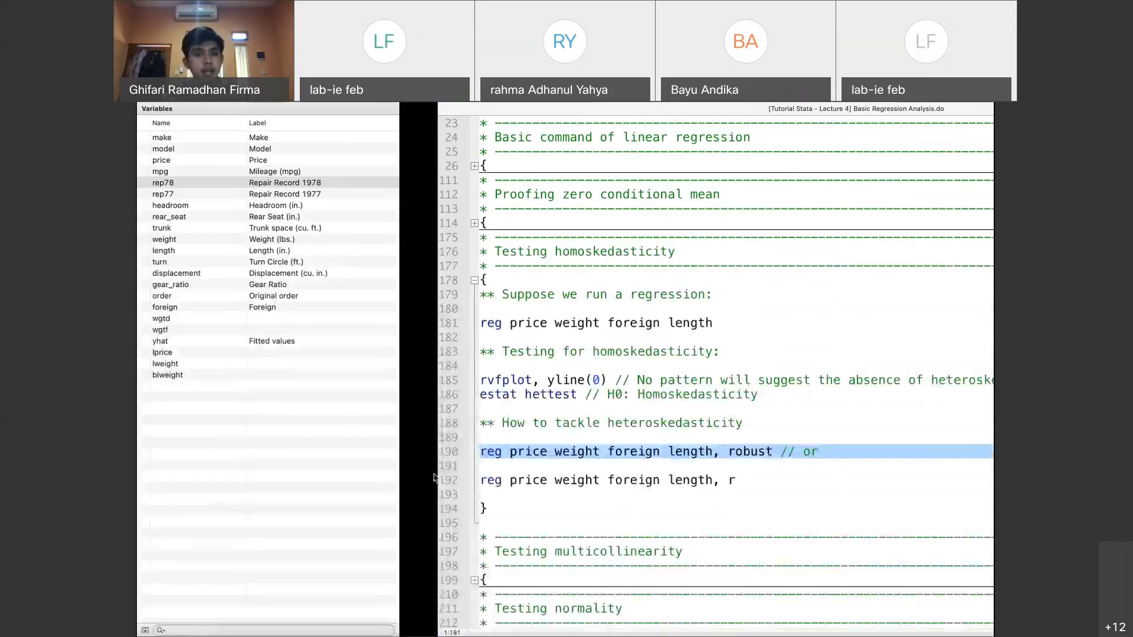
drag(434, 452, 489, 456)
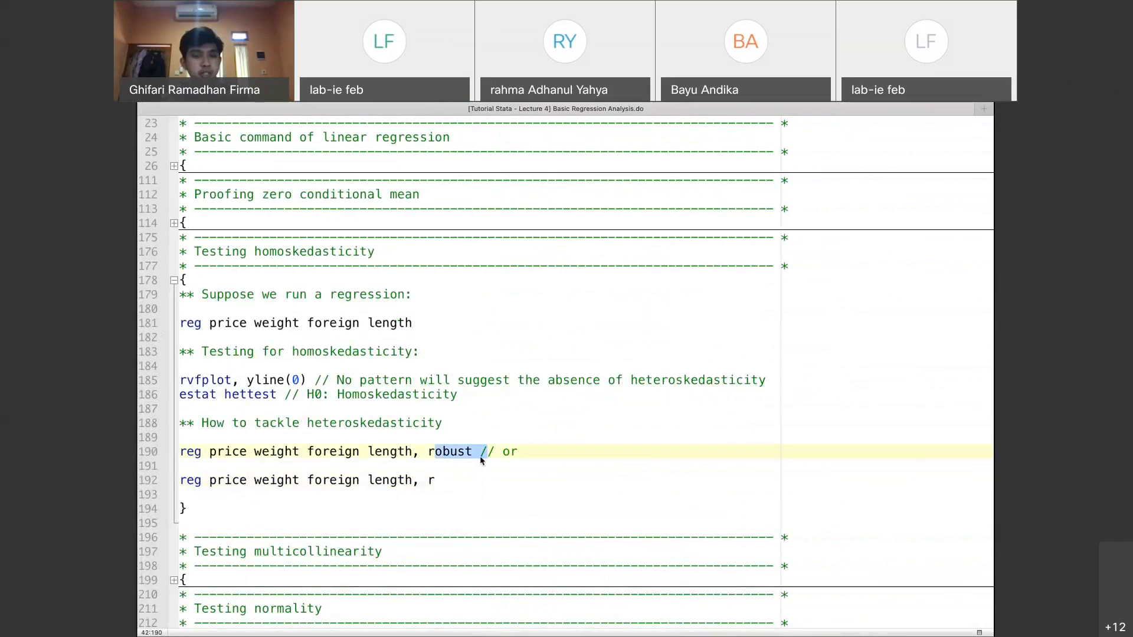
click(436, 481)
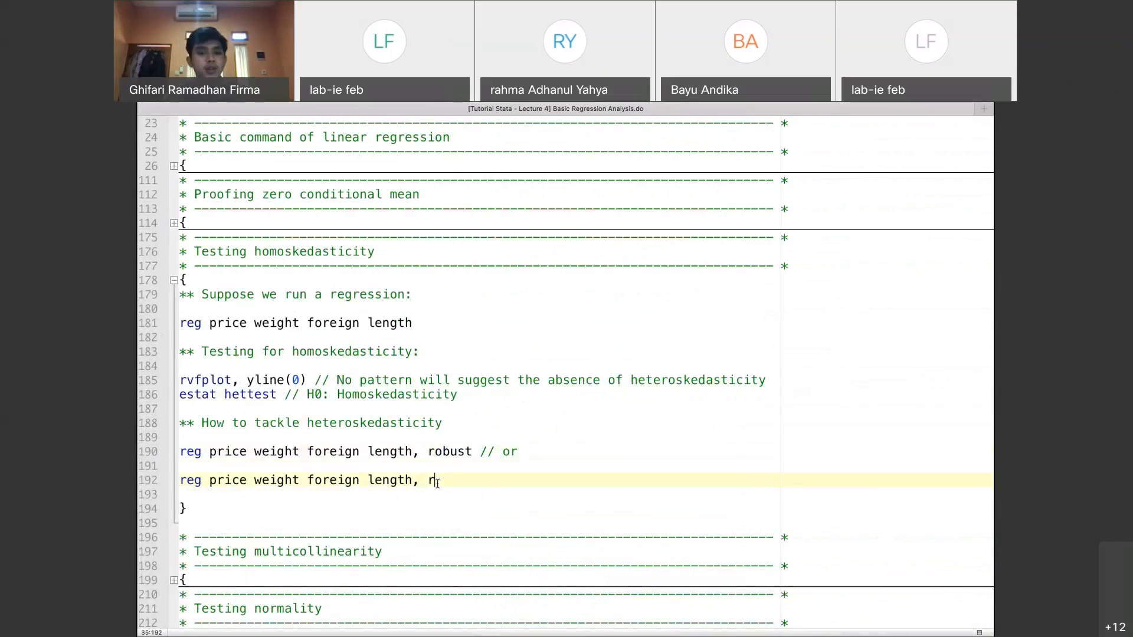
triple_click(436, 482)
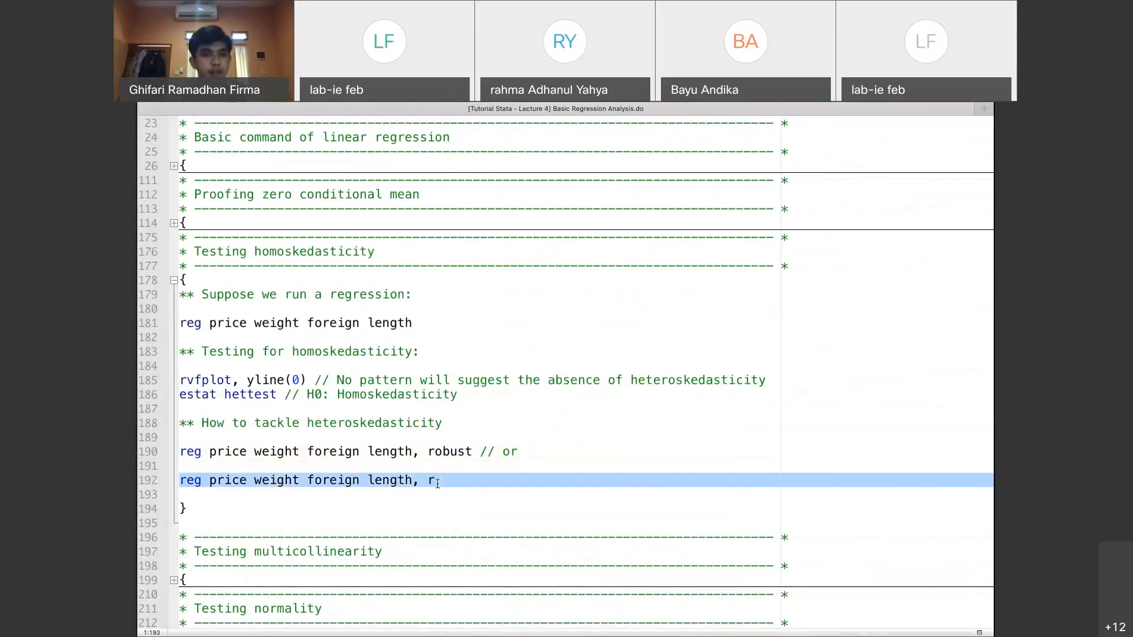
key(super+shift+d)
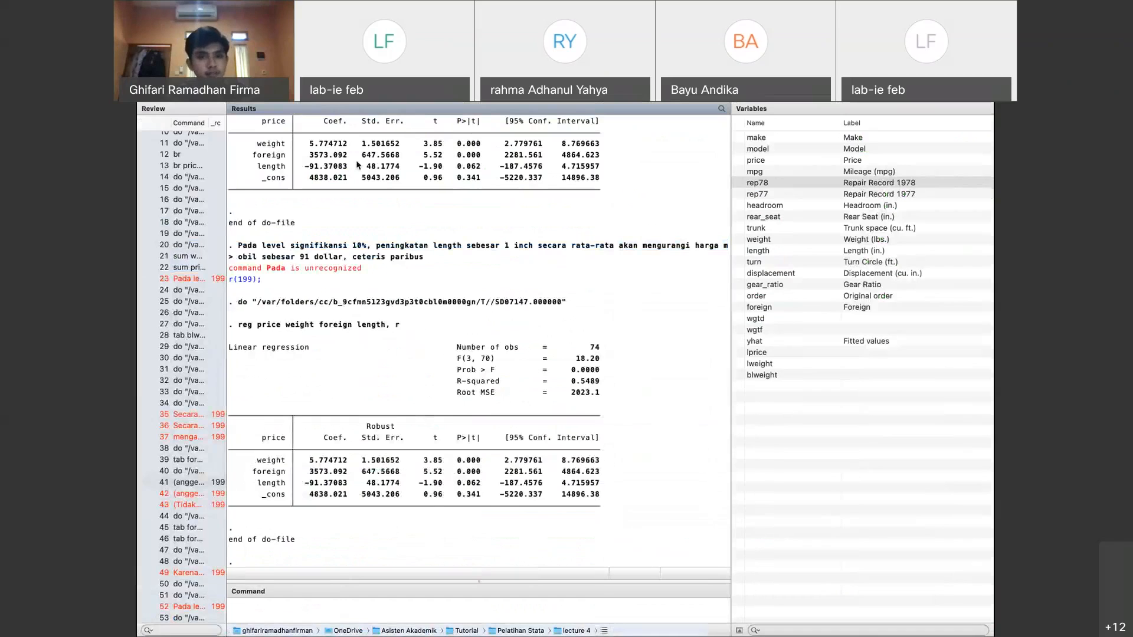
key(super+9)
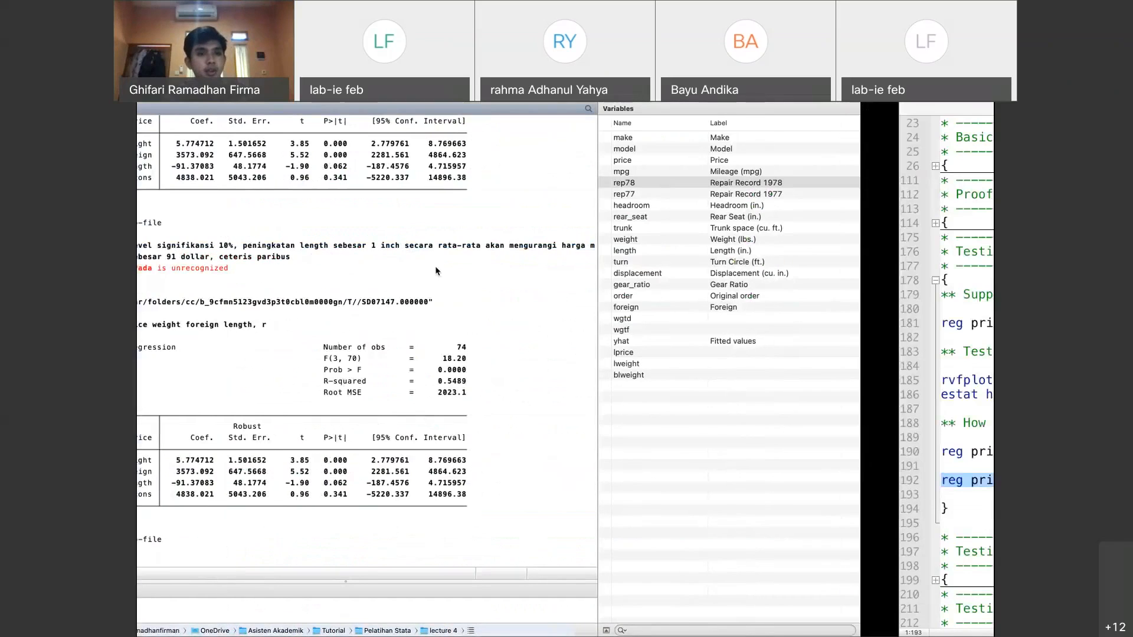
key(super+9)
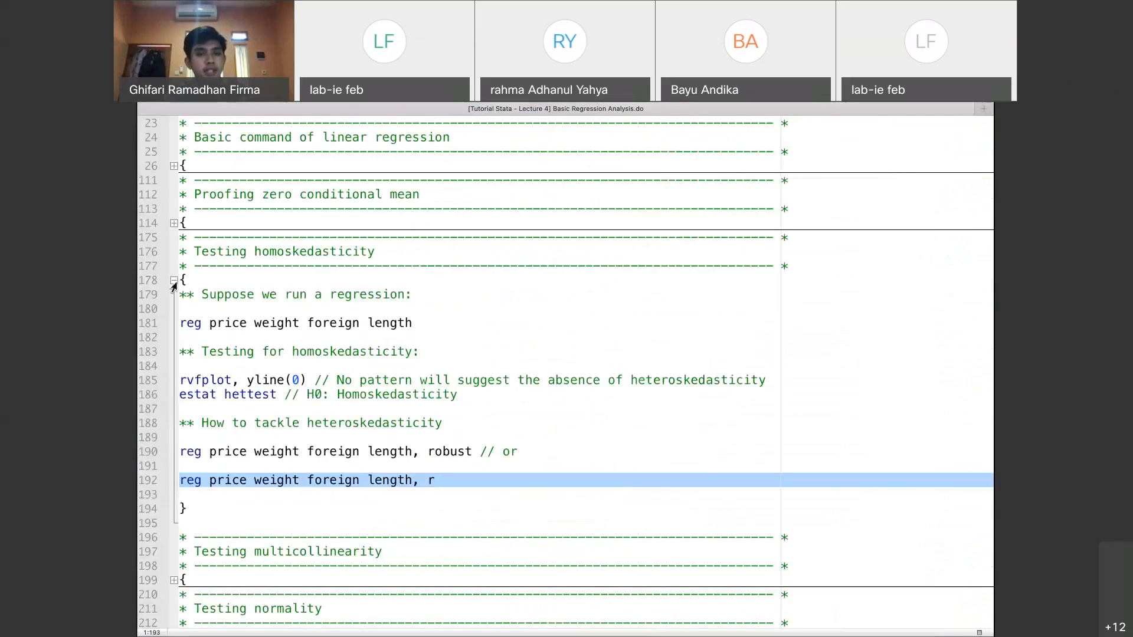
click(482, 108)
click(517, 109)
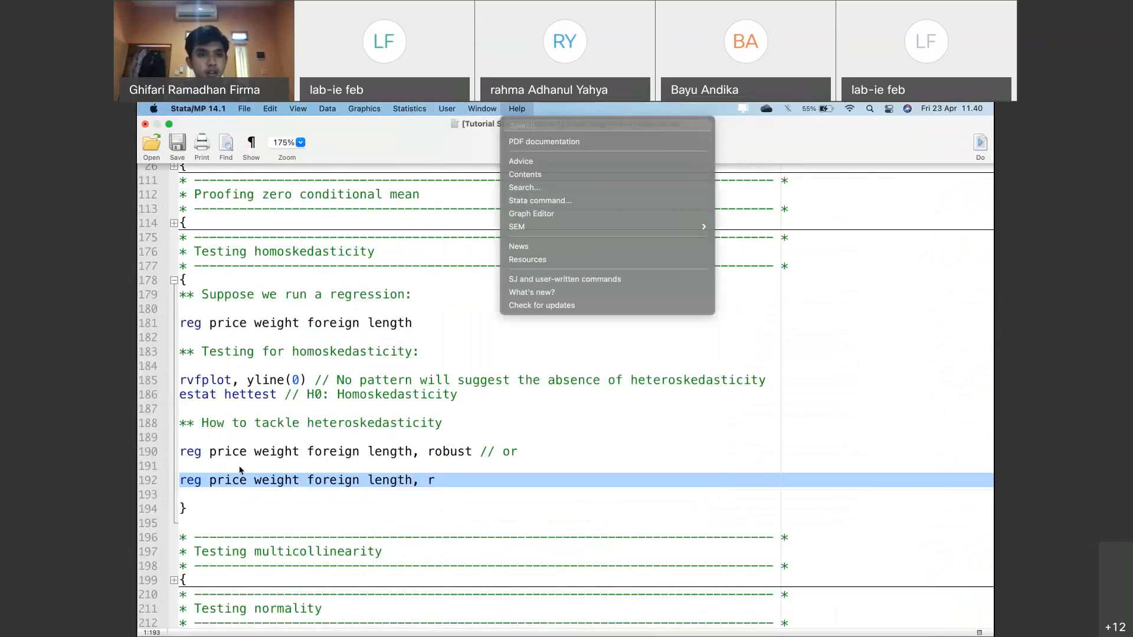
click(240, 470)
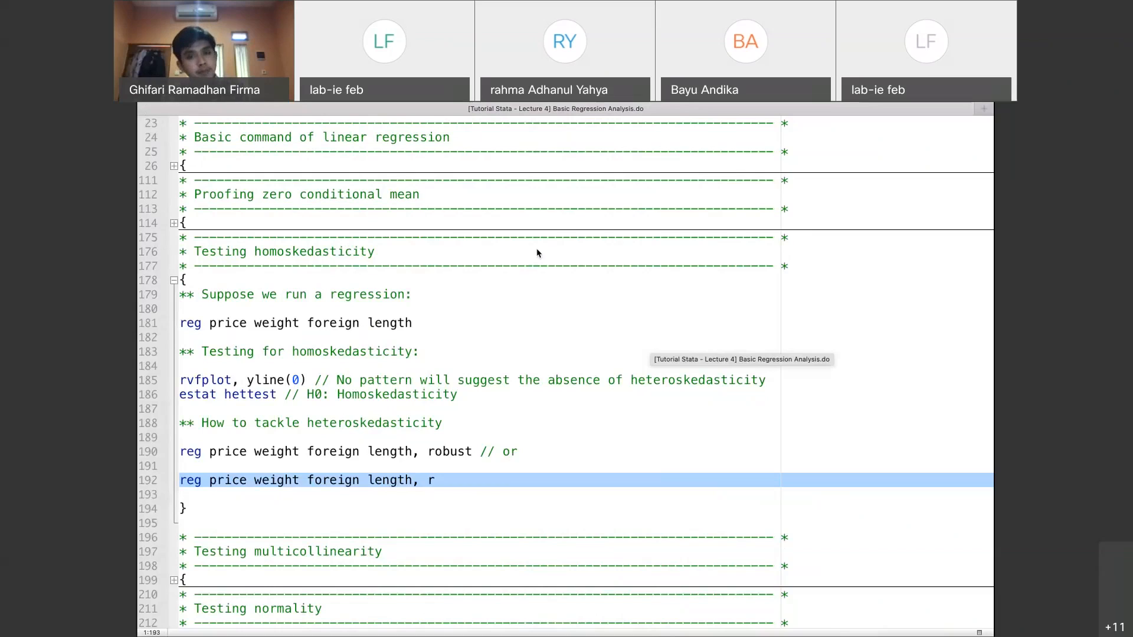
Switch to the results and examine the robust standard errors against those of the ordinary regression above them
key(super+shift+d)
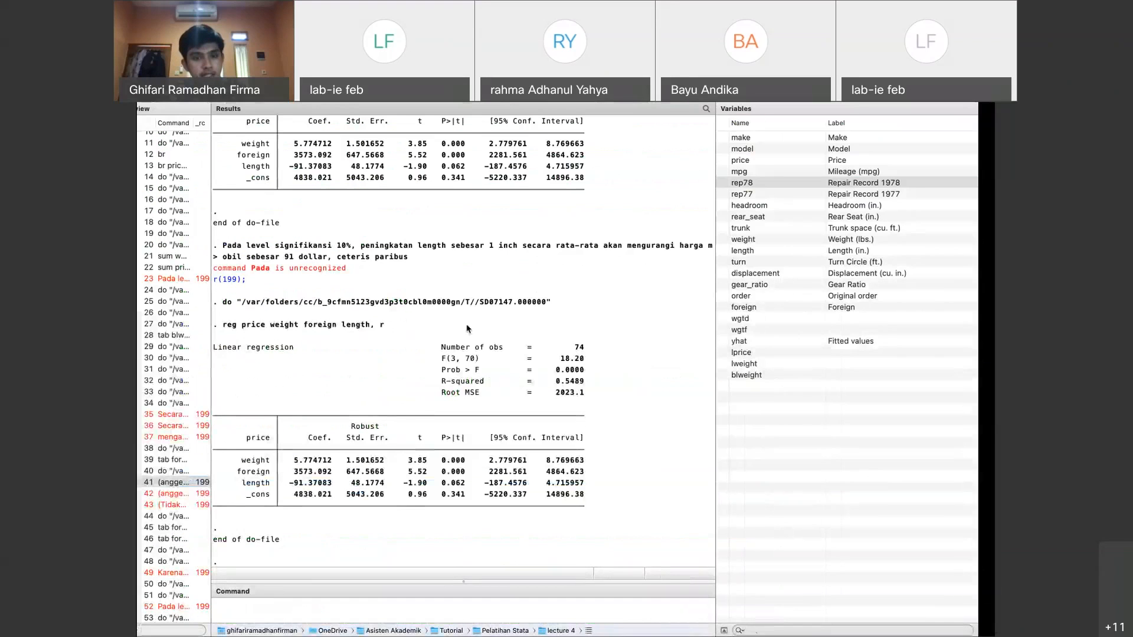
scroll(389, 435, up, 3)
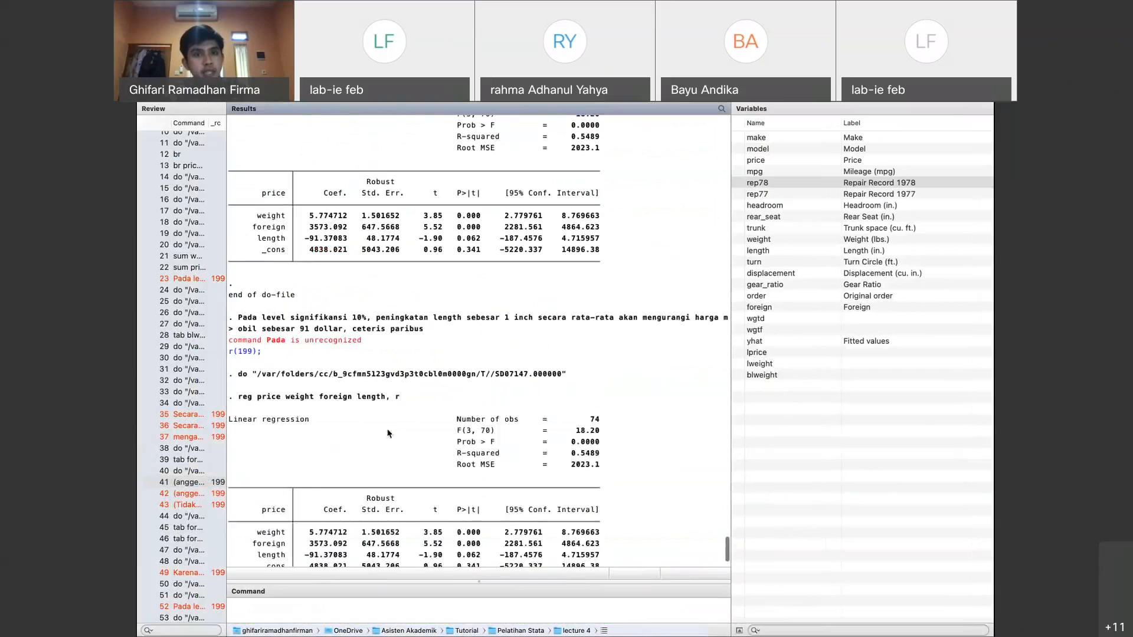
scroll(388, 433, up, 12)
scroll(393, 214, up, 1)
drag(366, 452, 381, 456)
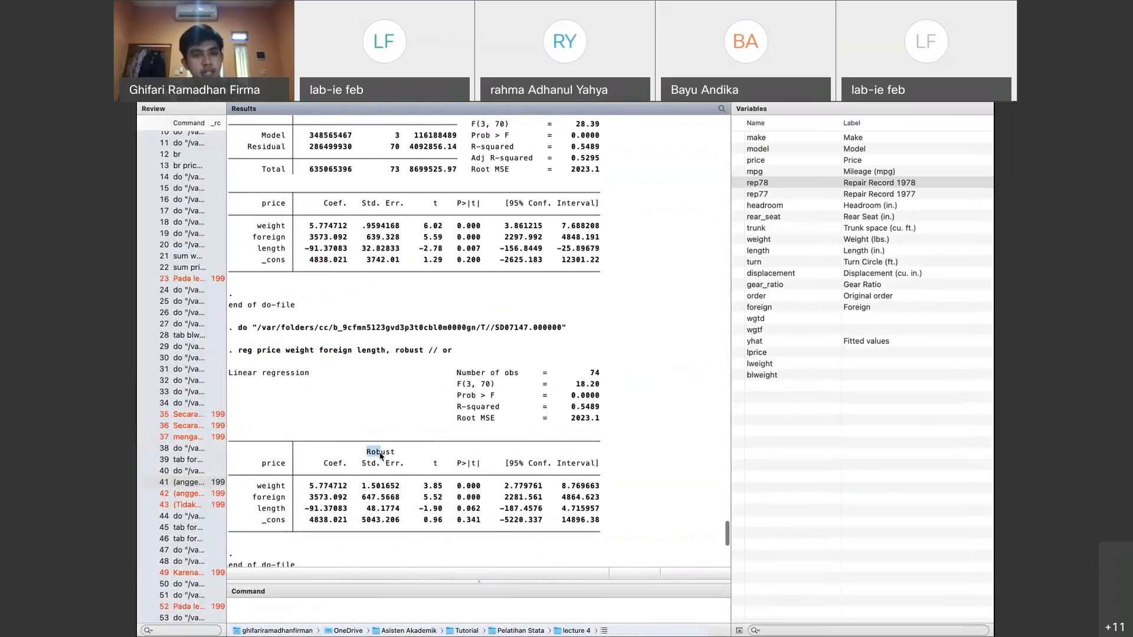
click(381, 456)
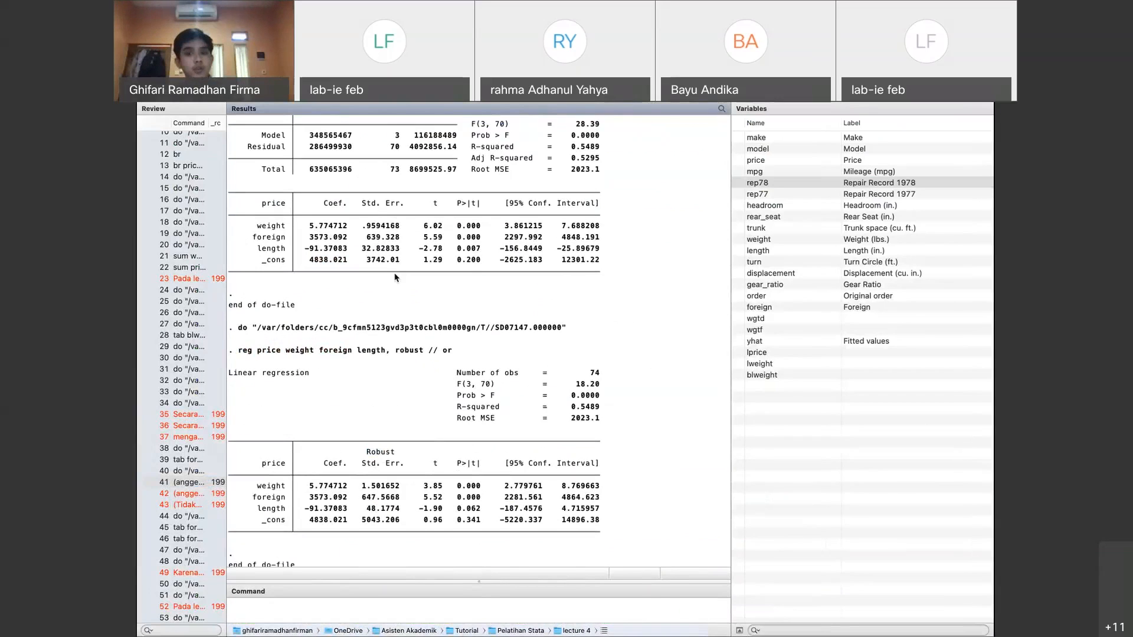
Return to the do-file, collapse the "Testing homoskedasticity" section and expand the "Testing normality" section
key(super+grave)
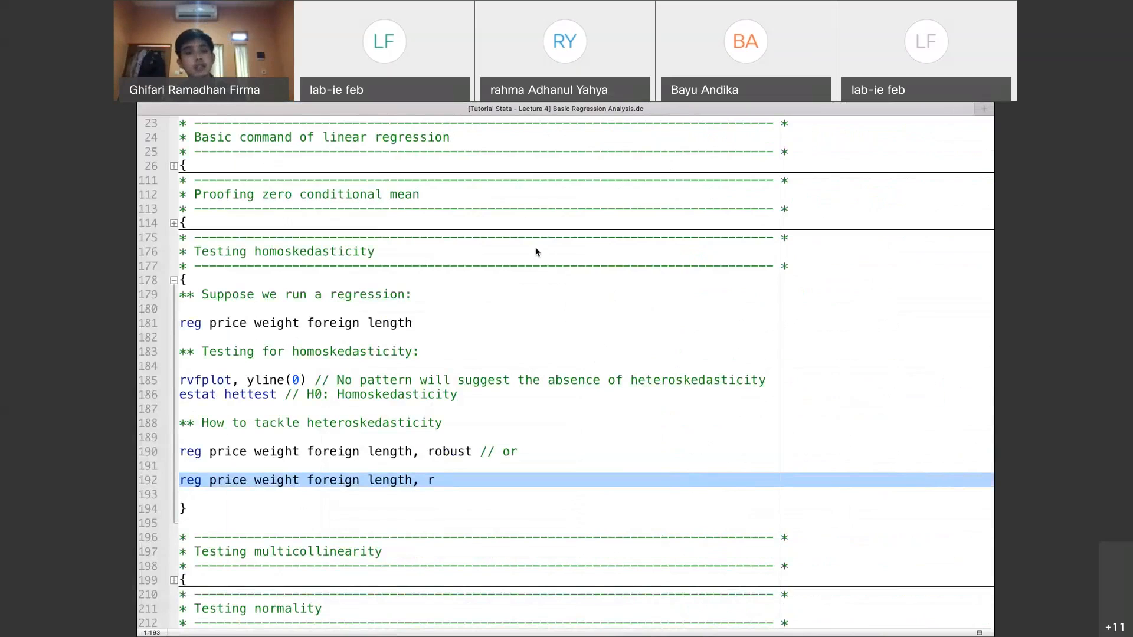
click(174, 281)
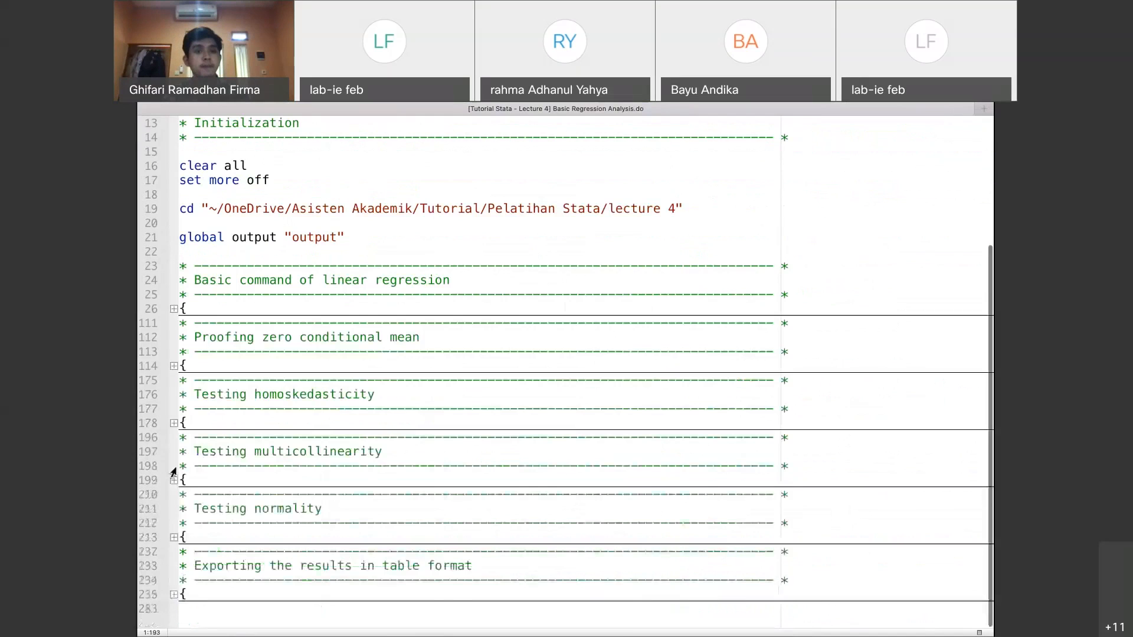
click(174, 538)
scroll(295, 505, down, 3)
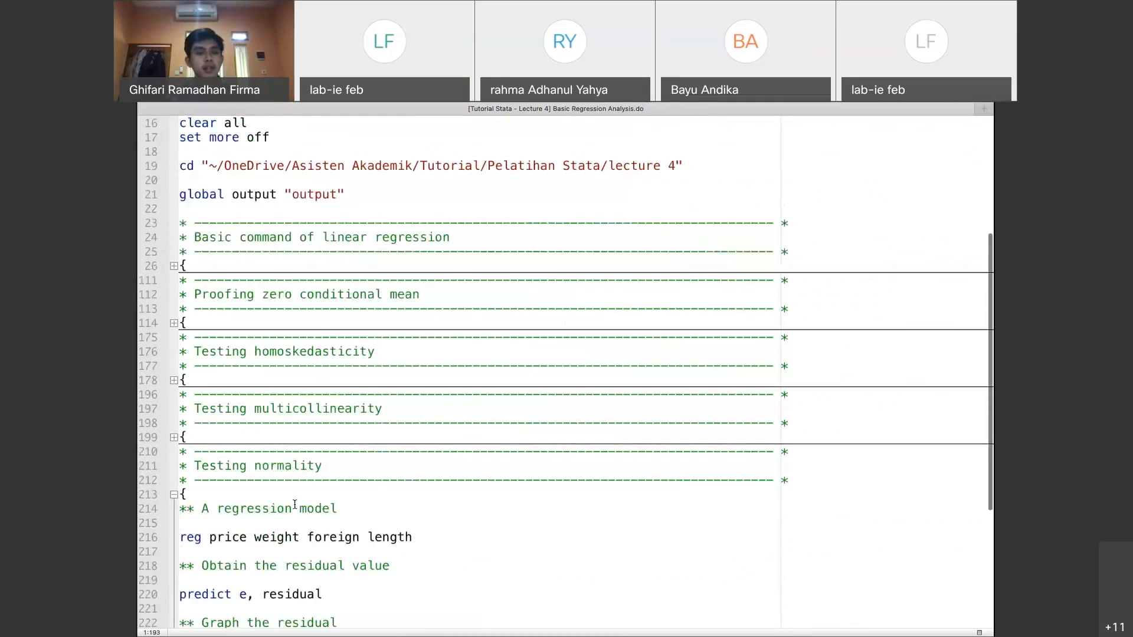
Run the line "reg price weight foreign length" from the "Testing normality" section of the do-file
scroll(295, 505, up, 1)
scroll(295, 505, up, 2)
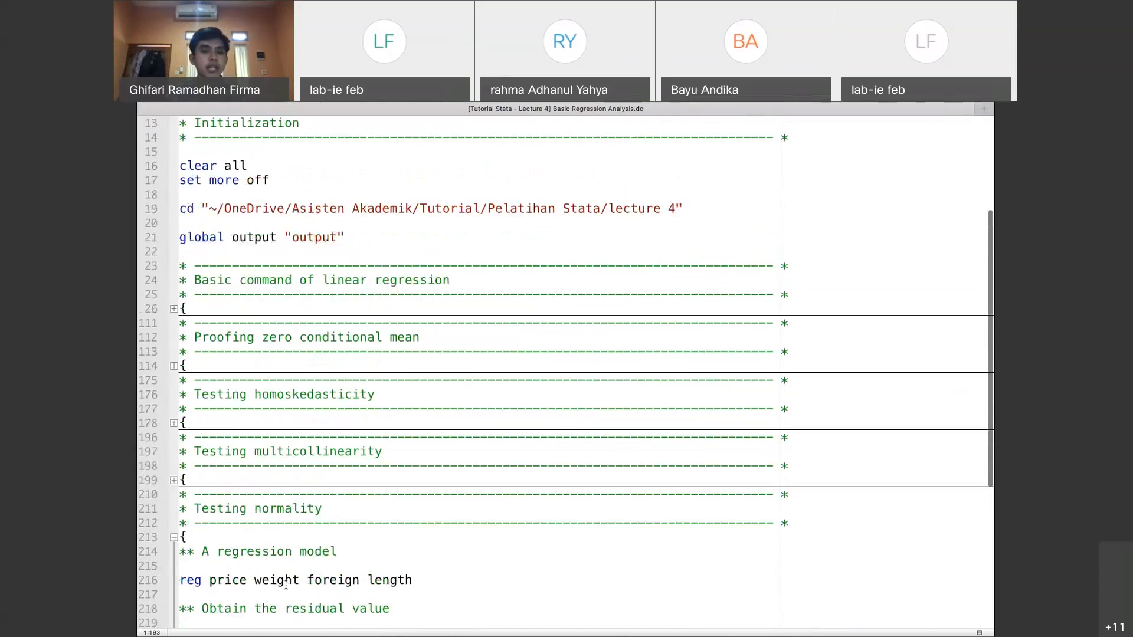
triple_click(285, 584)
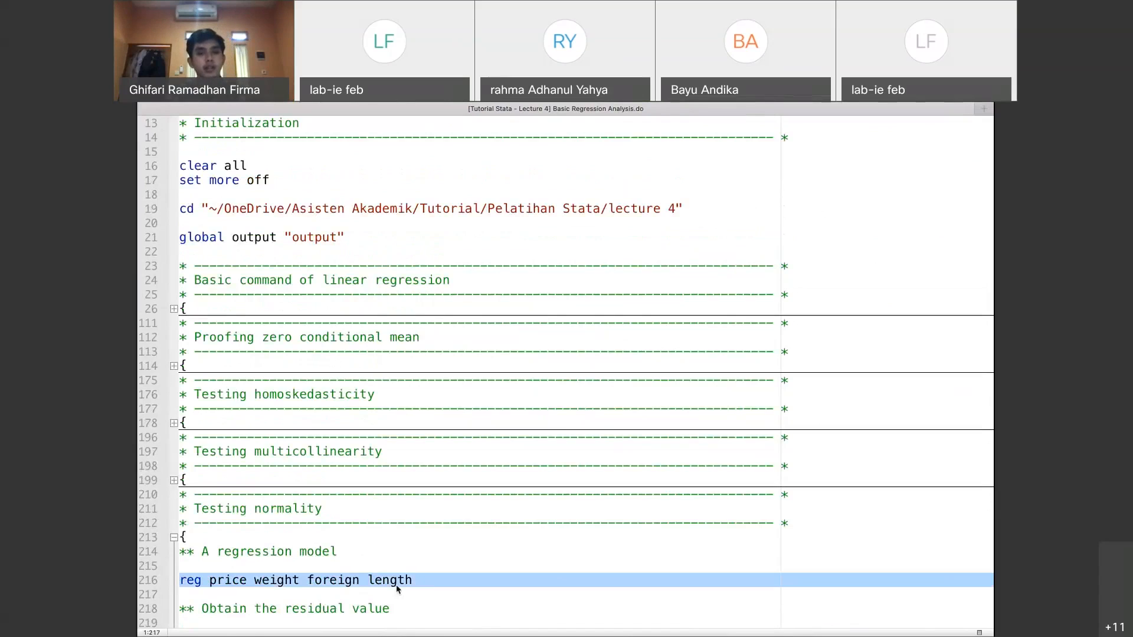
key(super+shift+d)
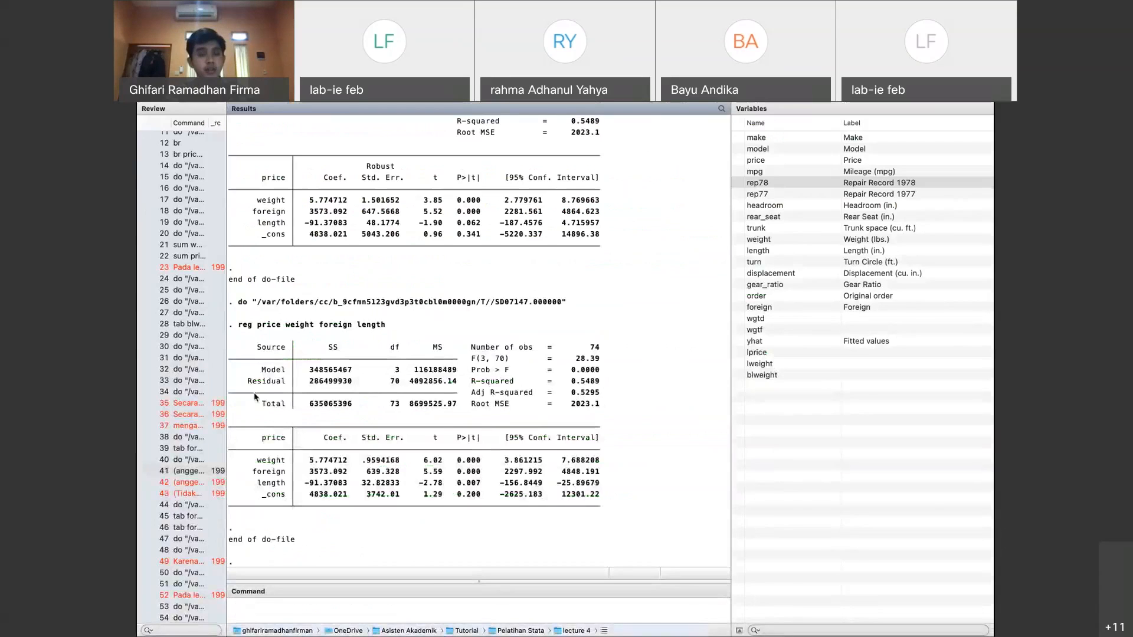
Return to the do-file and append "(u -> price = constant + weight + foreign + length + u)" to the "Obtain the residual value" comment, pointing out the final u
key(super+grave)
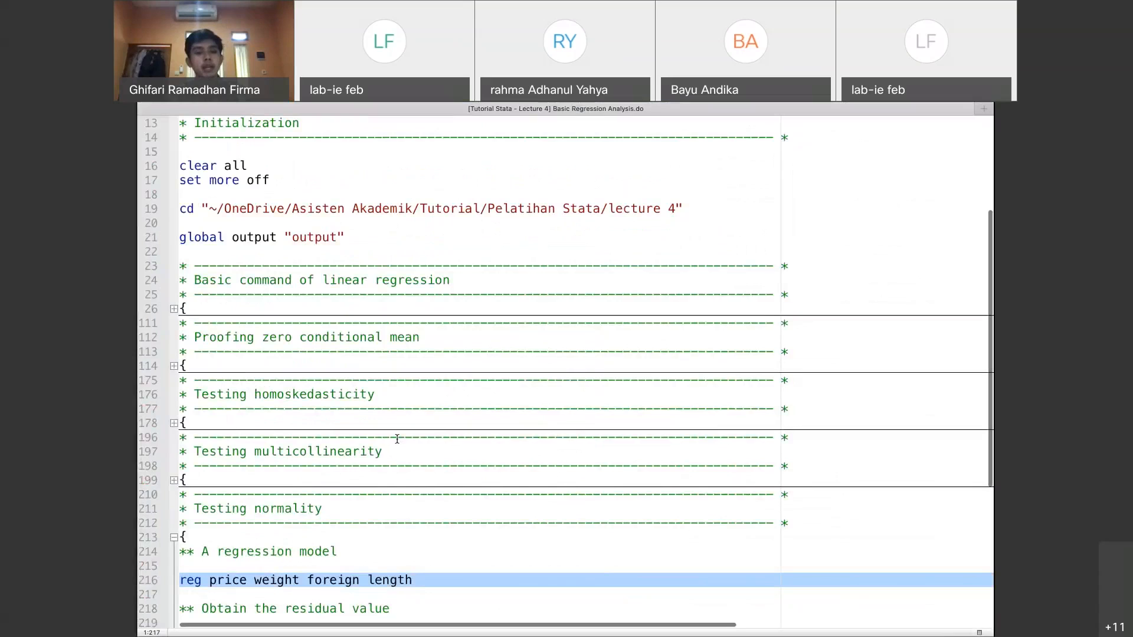
scroll(397, 439, down, 1)
scroll(397, 438, down, 1)
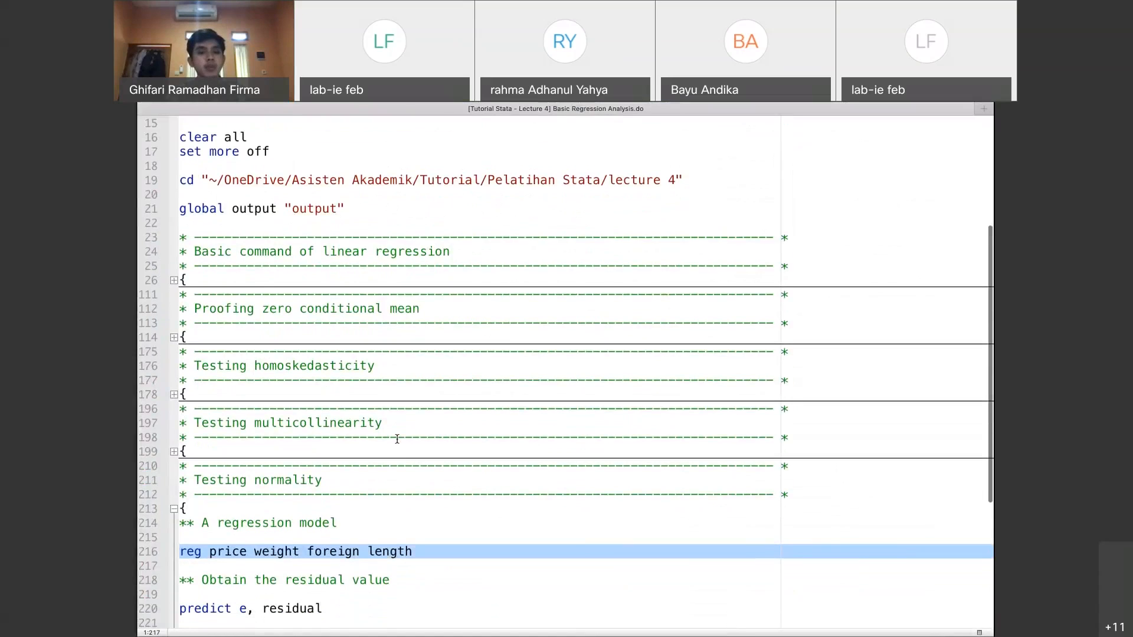
click(399, 579)
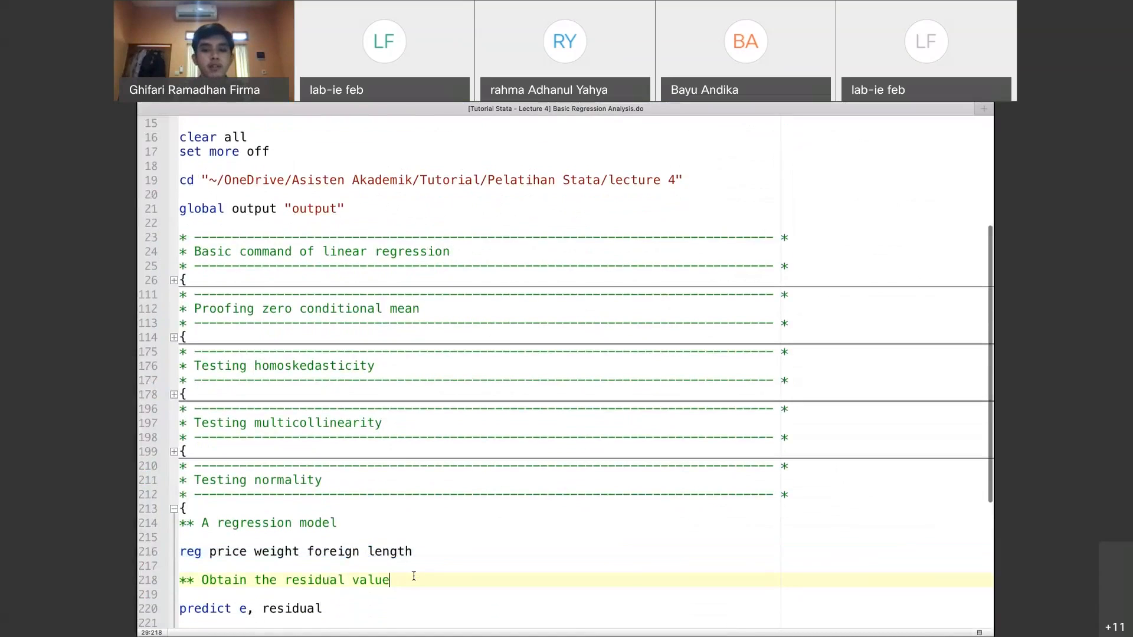
text((u)
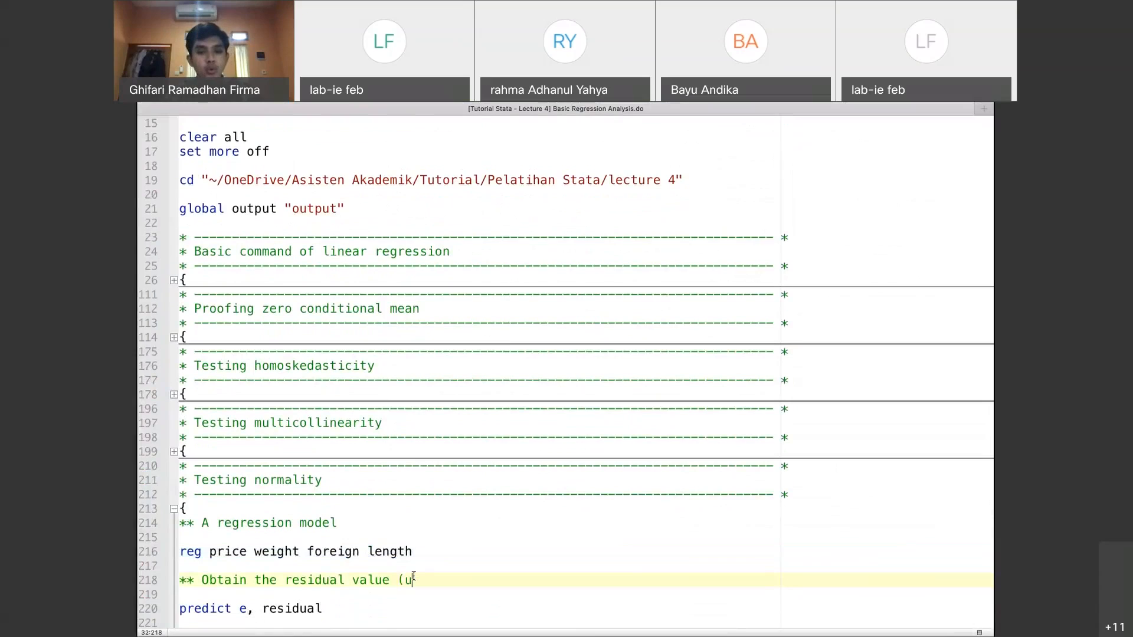
text( -> )
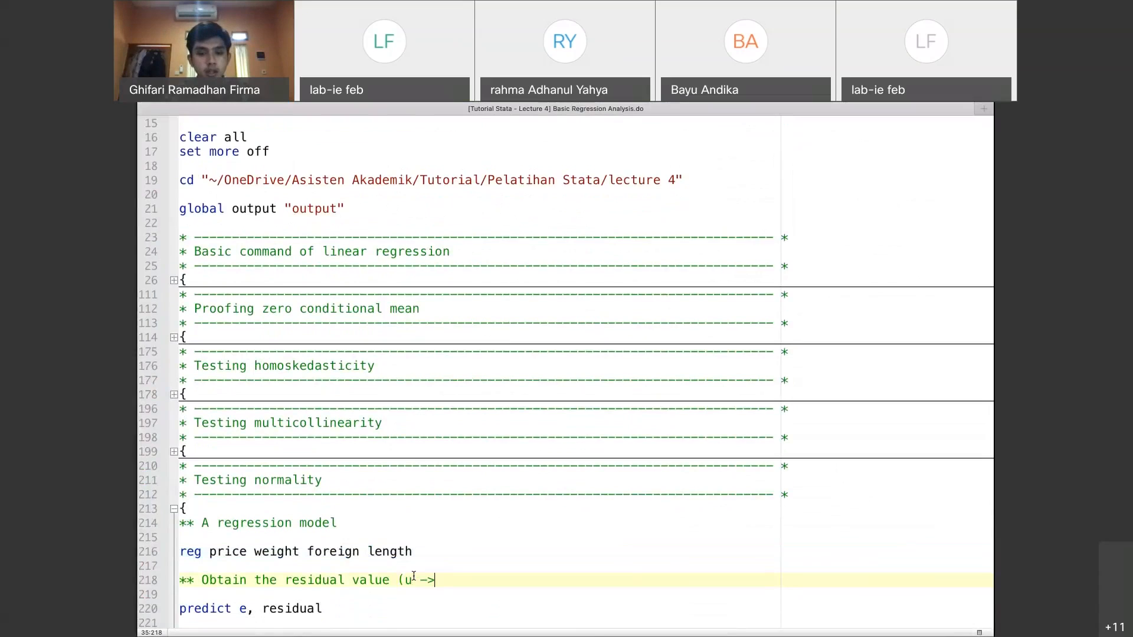
text(pr)
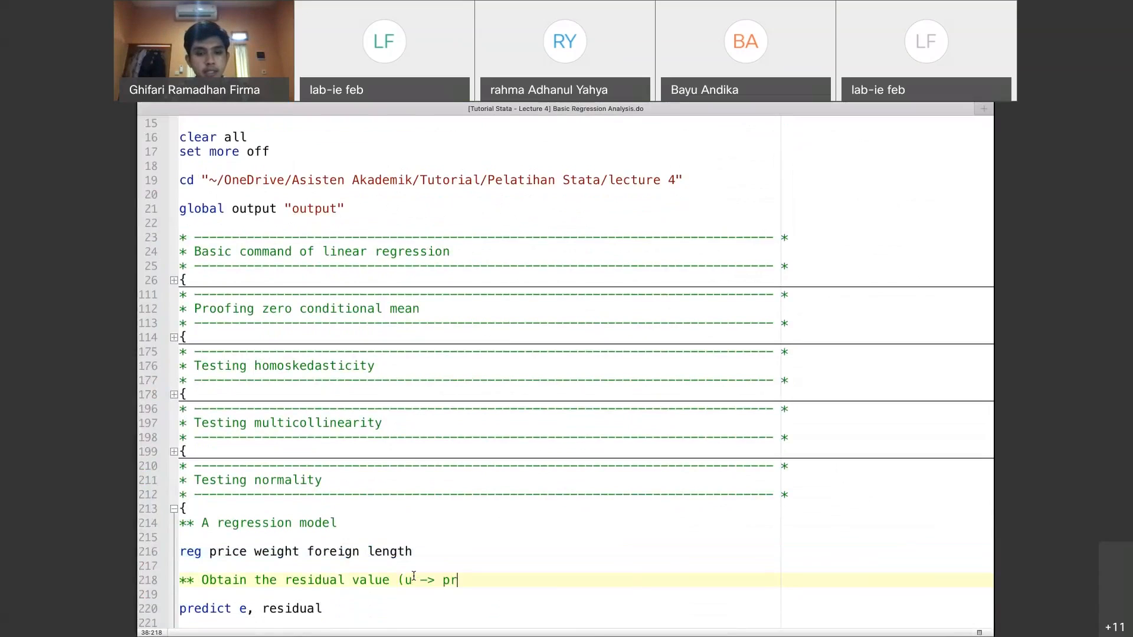
text(ice = )
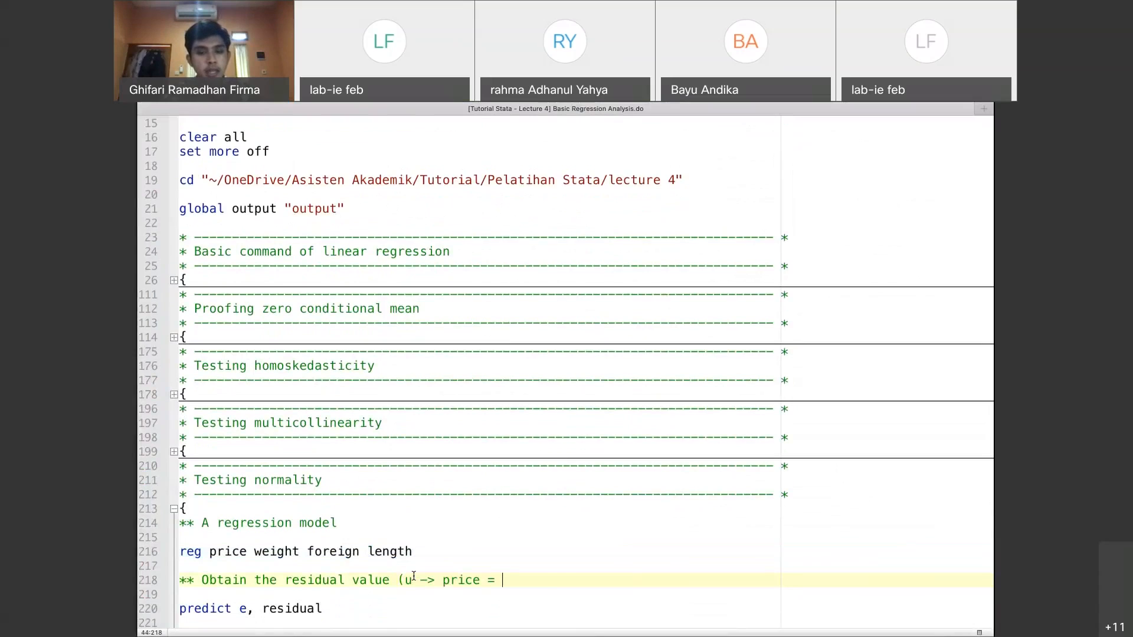
text(constant + weight + foreign)
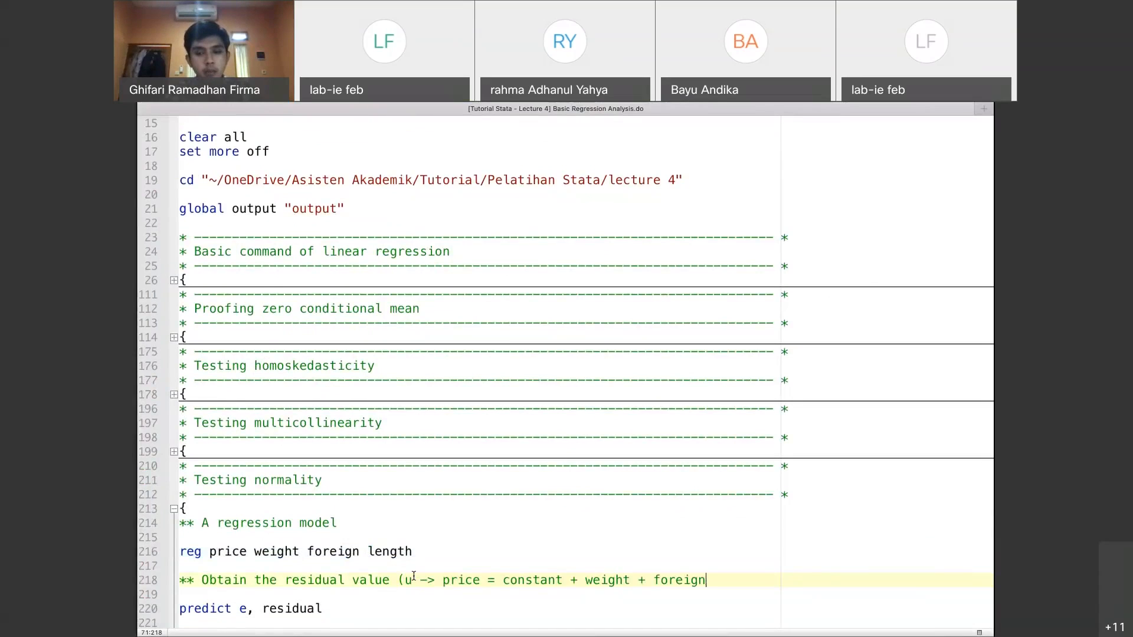
text( + leb=ngth)
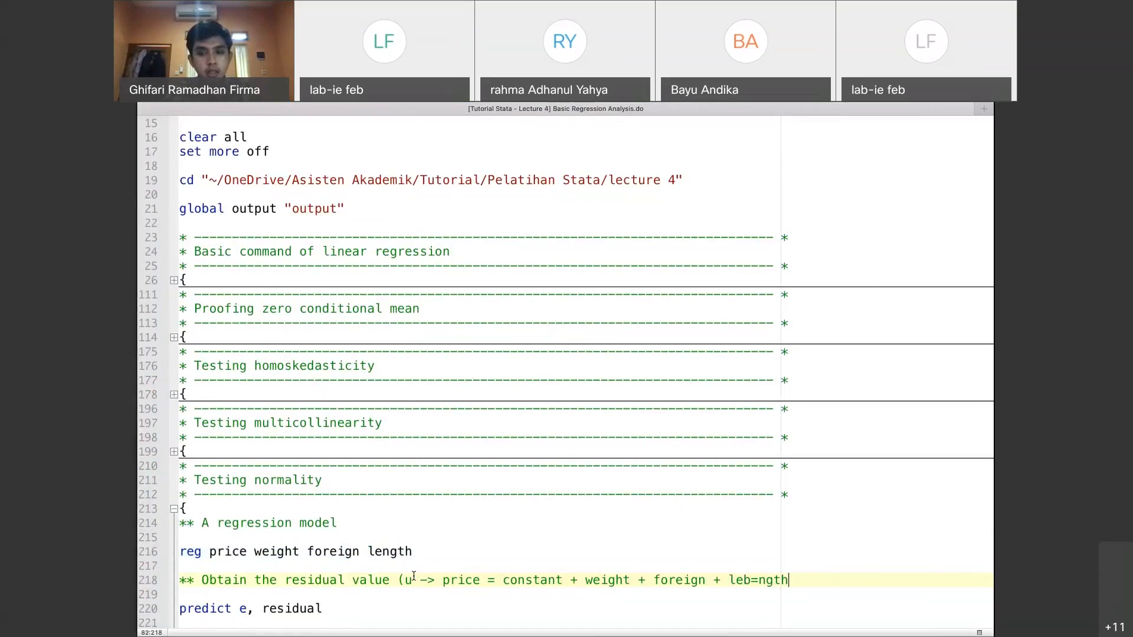
key(BackSpace)
key(BackSpace)
key(BackSpace)
key(BackSpace)
key(BackSpace)
key(BackSpace)
text(ngth )
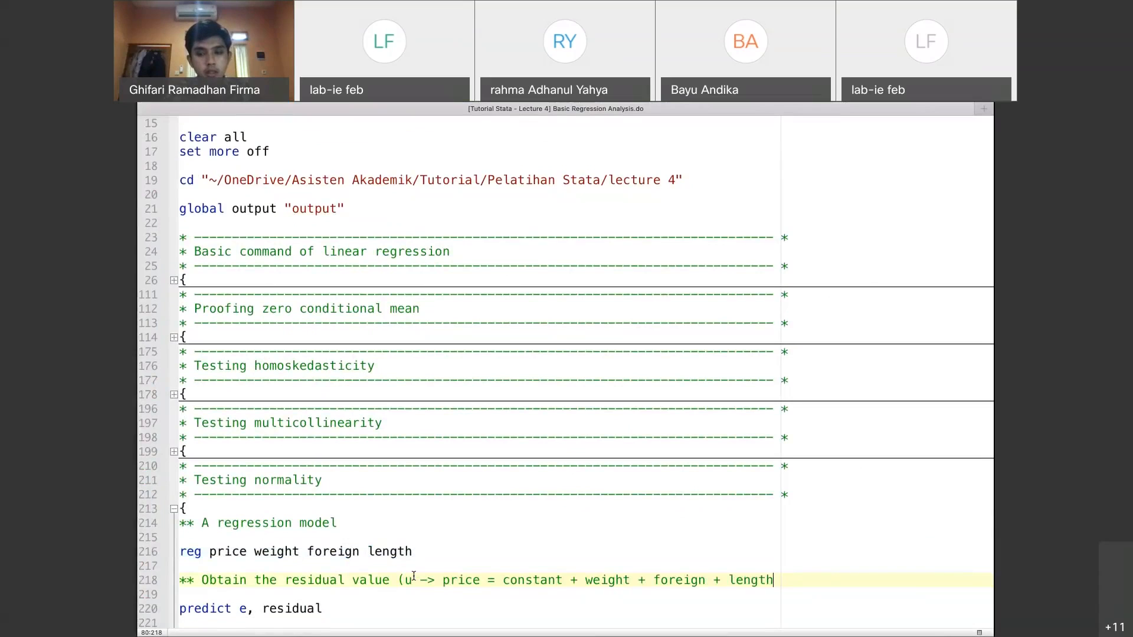
text(+ u))
click(794, 580)
key(shift+Right)
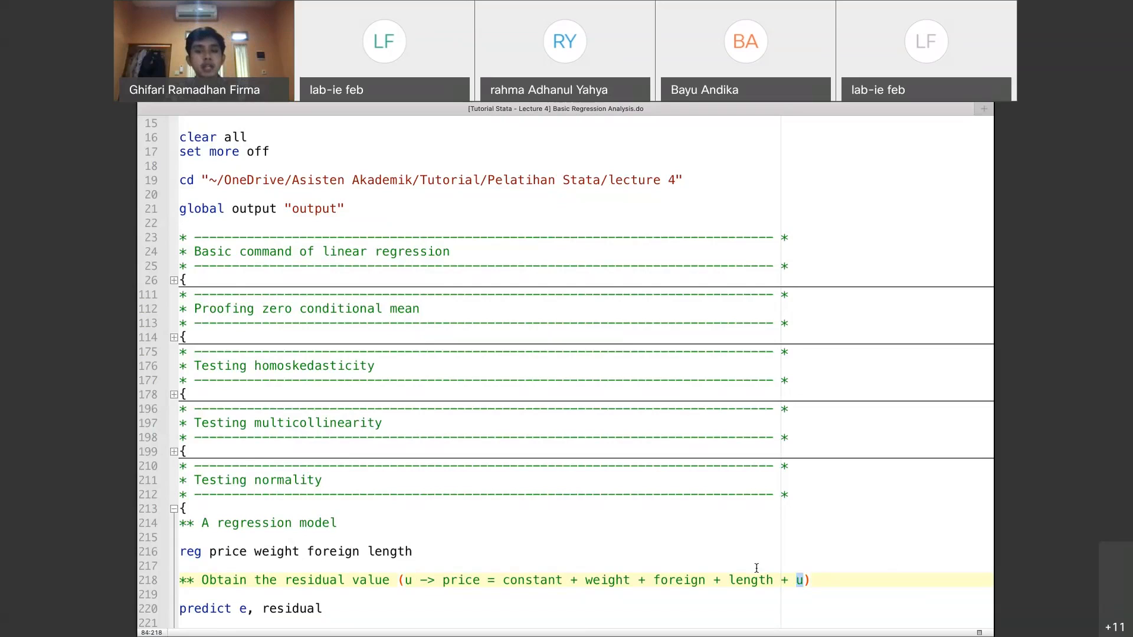
click(790, 580)
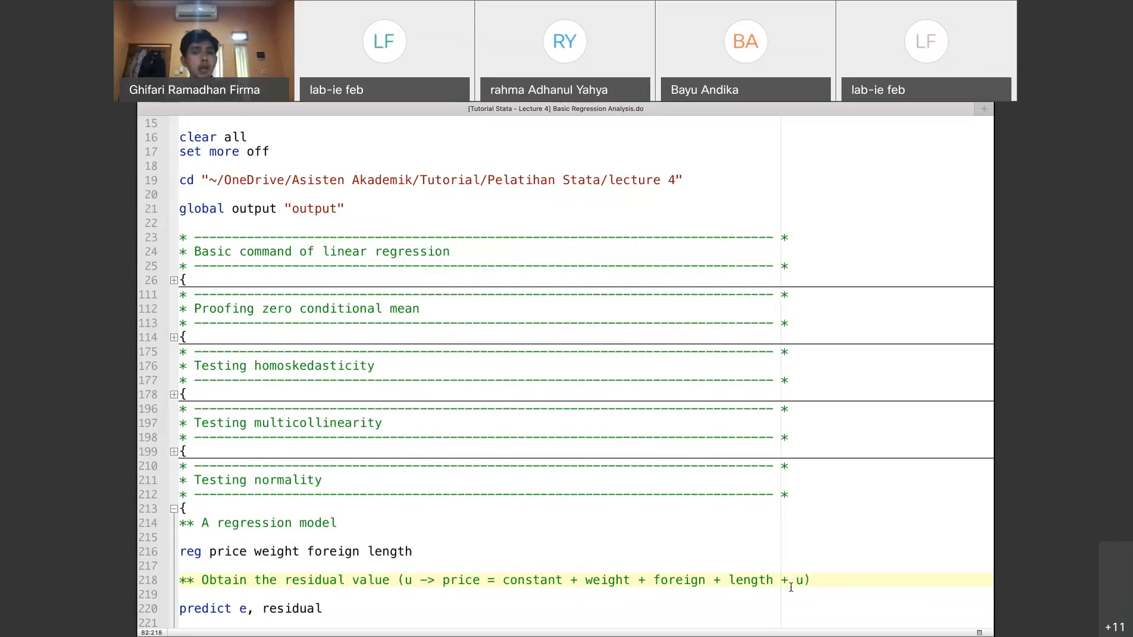
key(Down)
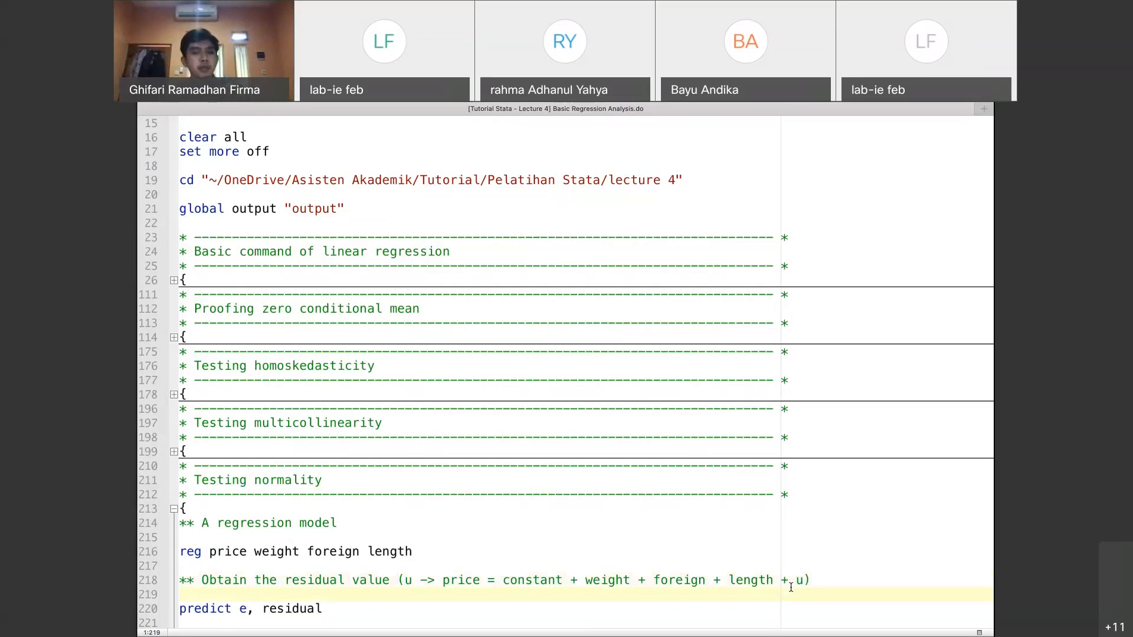
Point out the parts of the residual prediction command and run "predict e, residual"
click(371, 552)
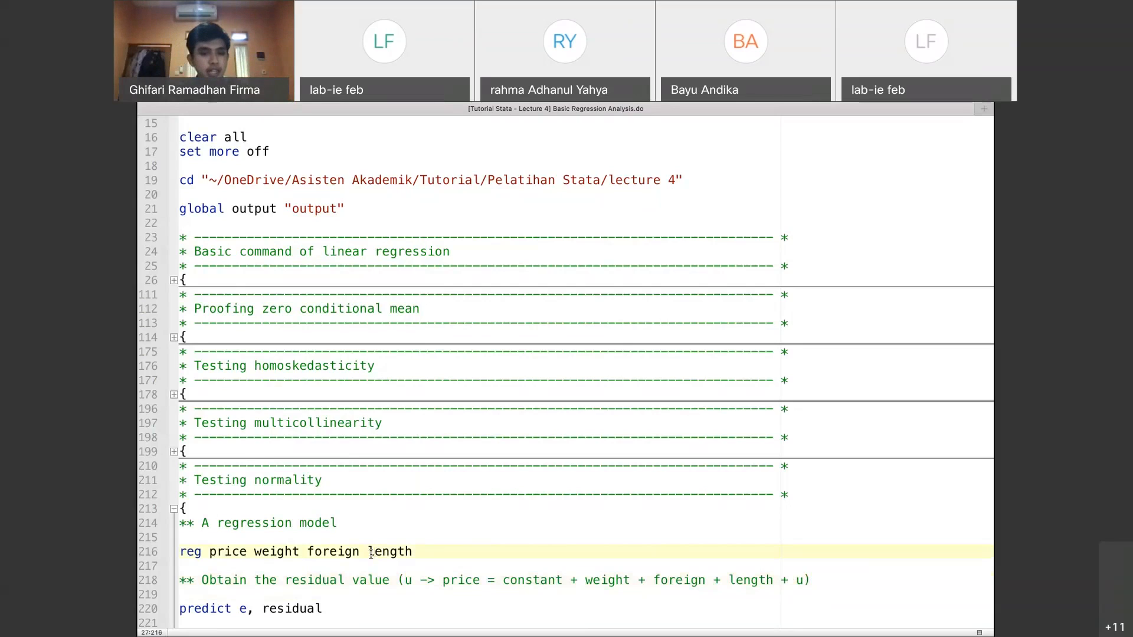
double_click(214, 609)
click(243, 608)
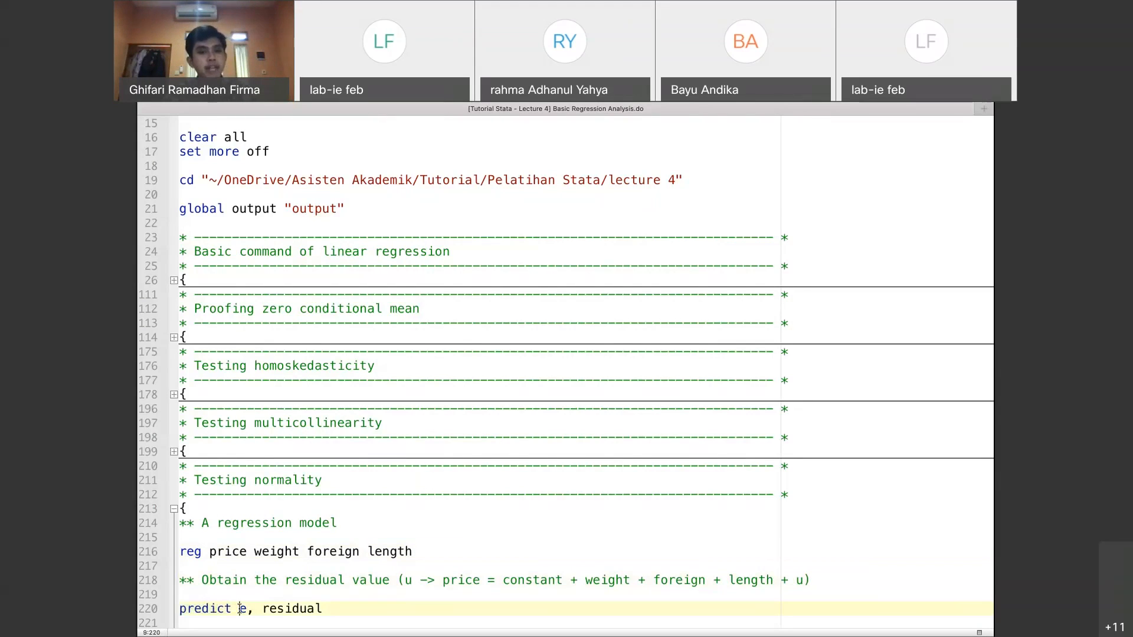
double_click(245, 608)
click(240, 607)
key(Right)
key(Right)
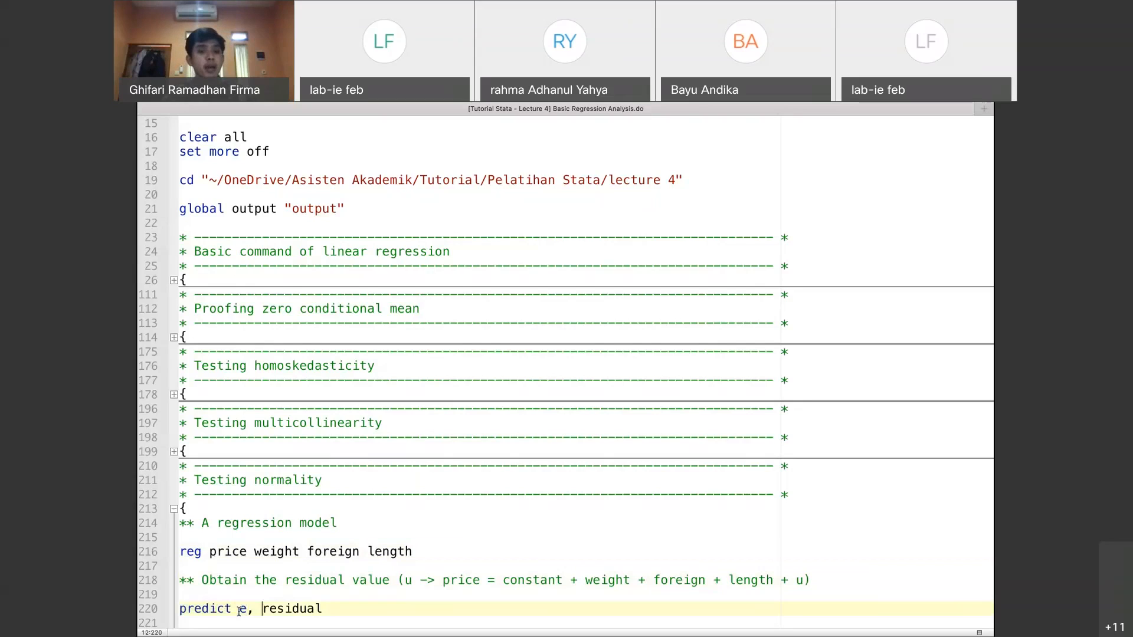
triple_click(283, 601)
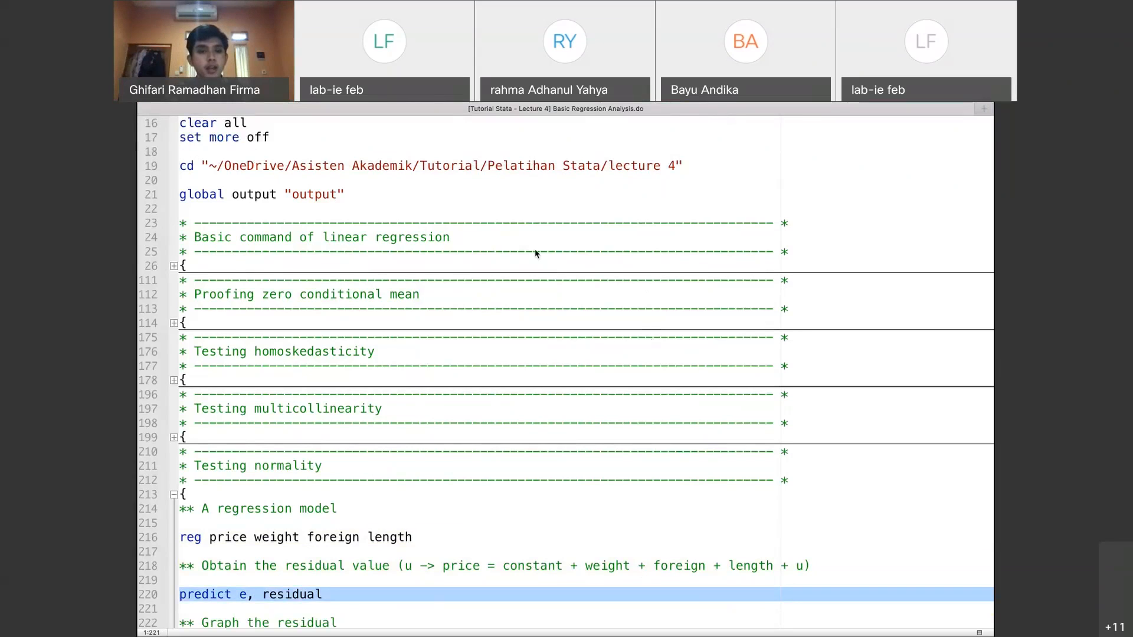
key(super+shift+d)
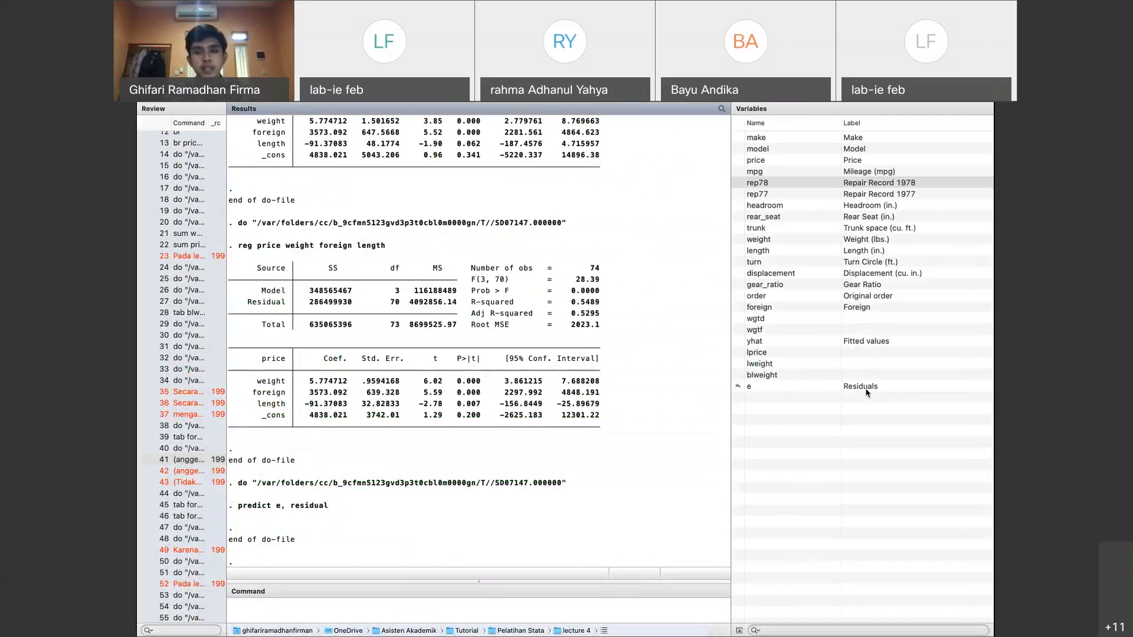
Return to the do-file and run "kdensity e, normal" to graph the residual's density against a normal curve
key(super+grave)
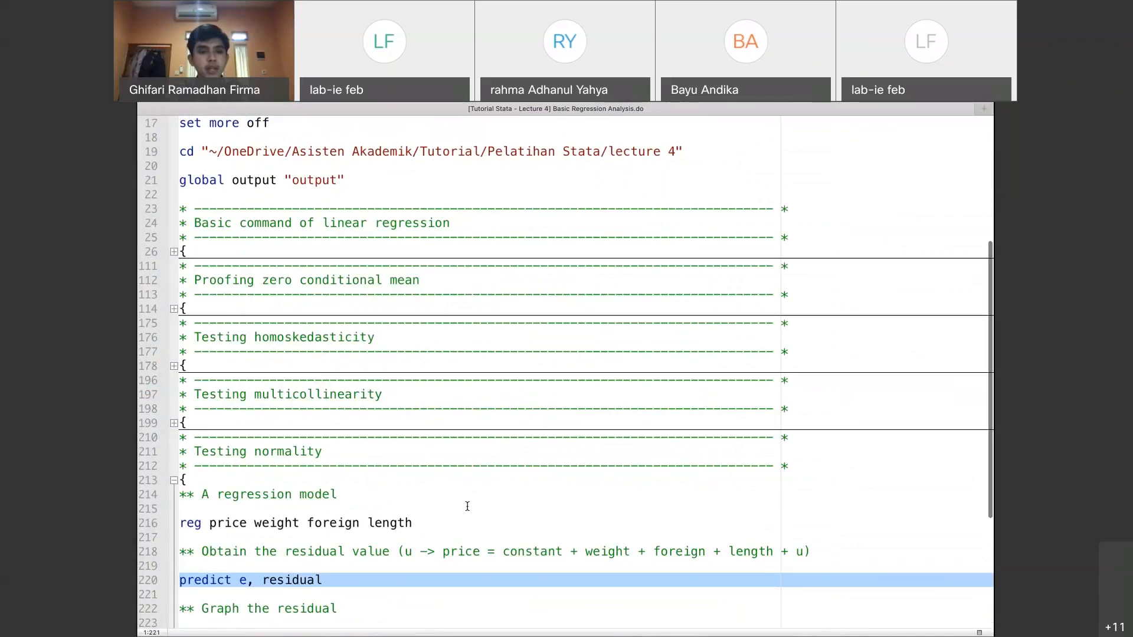
scroll(467, 506, down, 3)
click(389, 537)
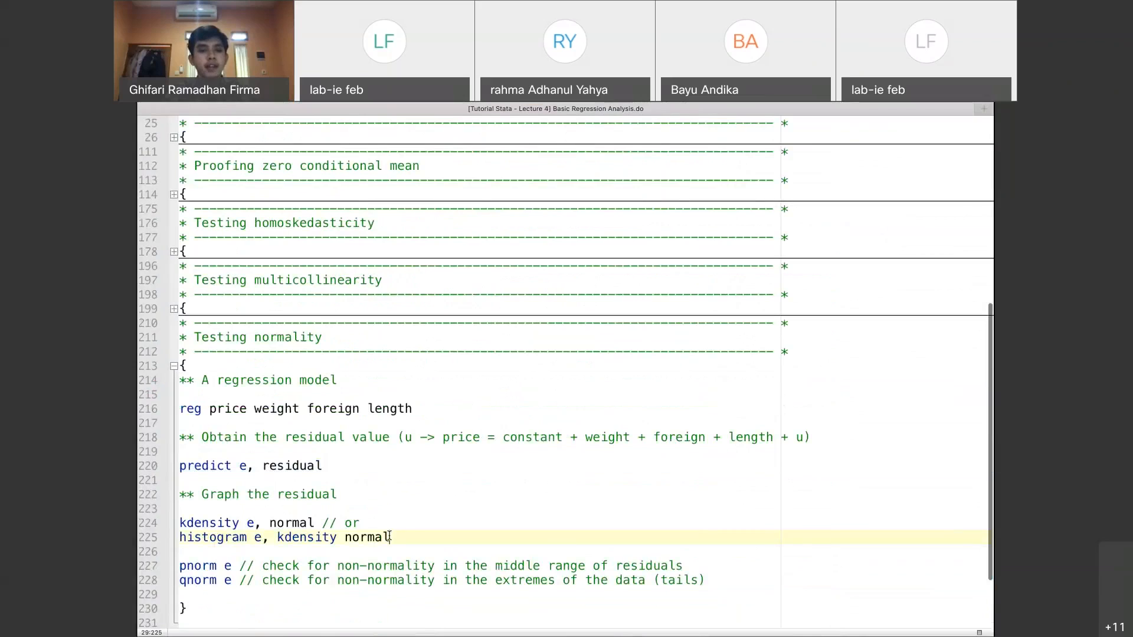
drag(384, 523, 180, 522)
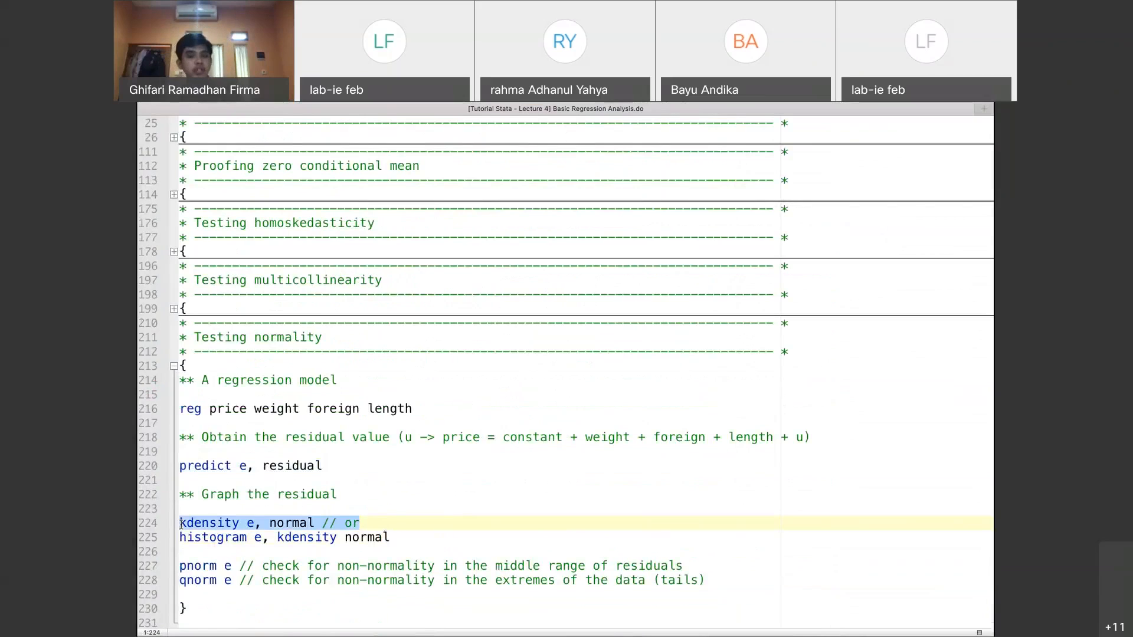
key(BackSpace)
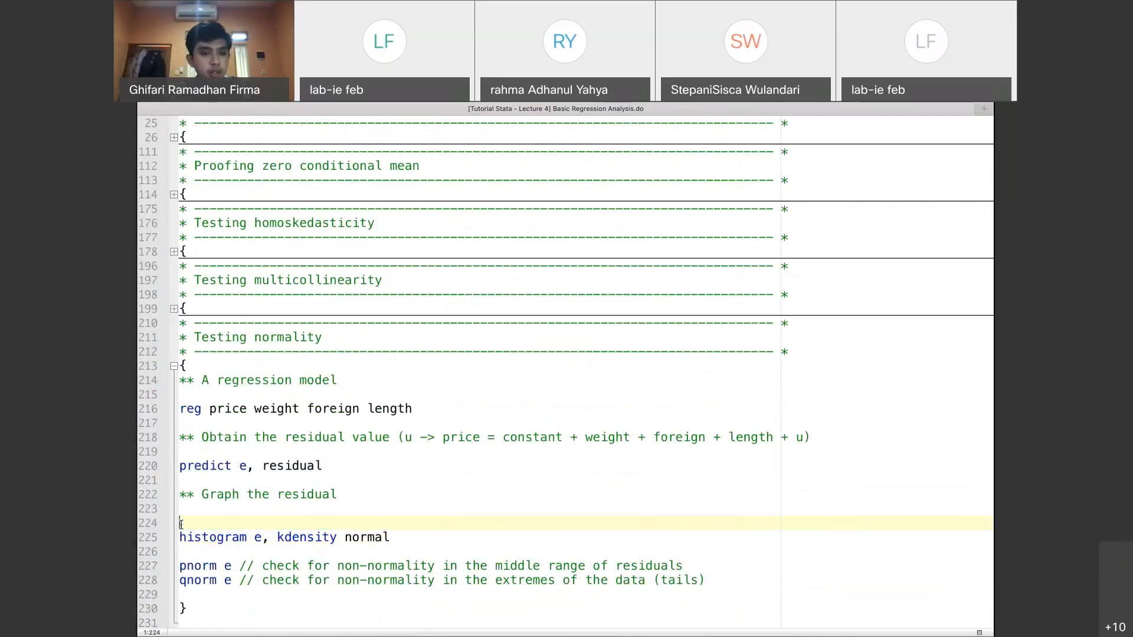
key(super+z)
triple_click(212, 523)
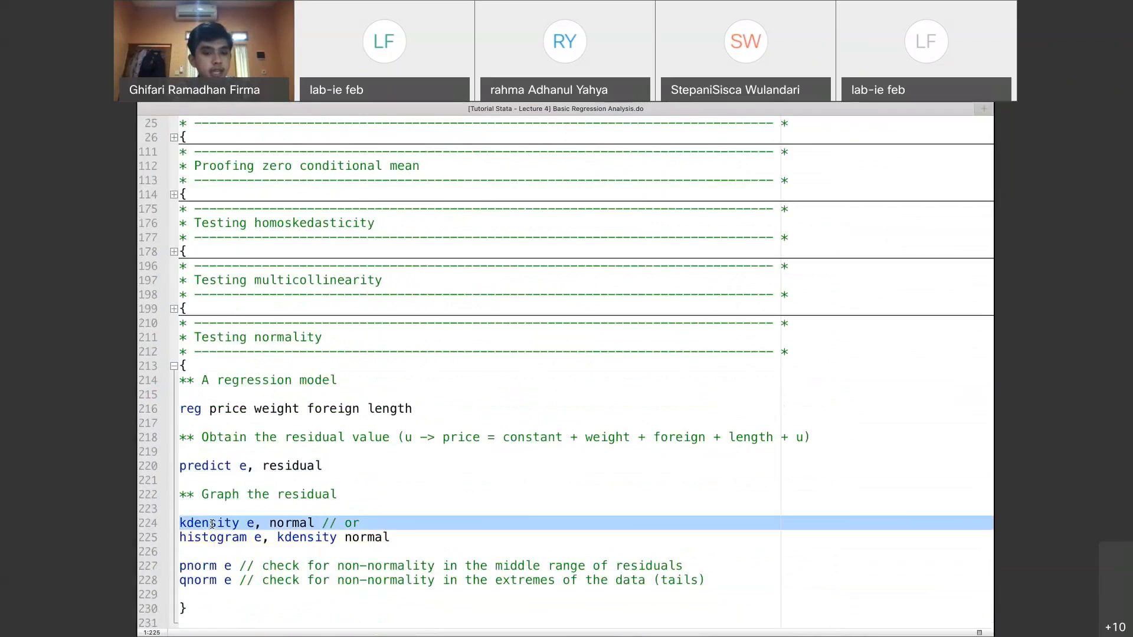
key(super+shift+d)
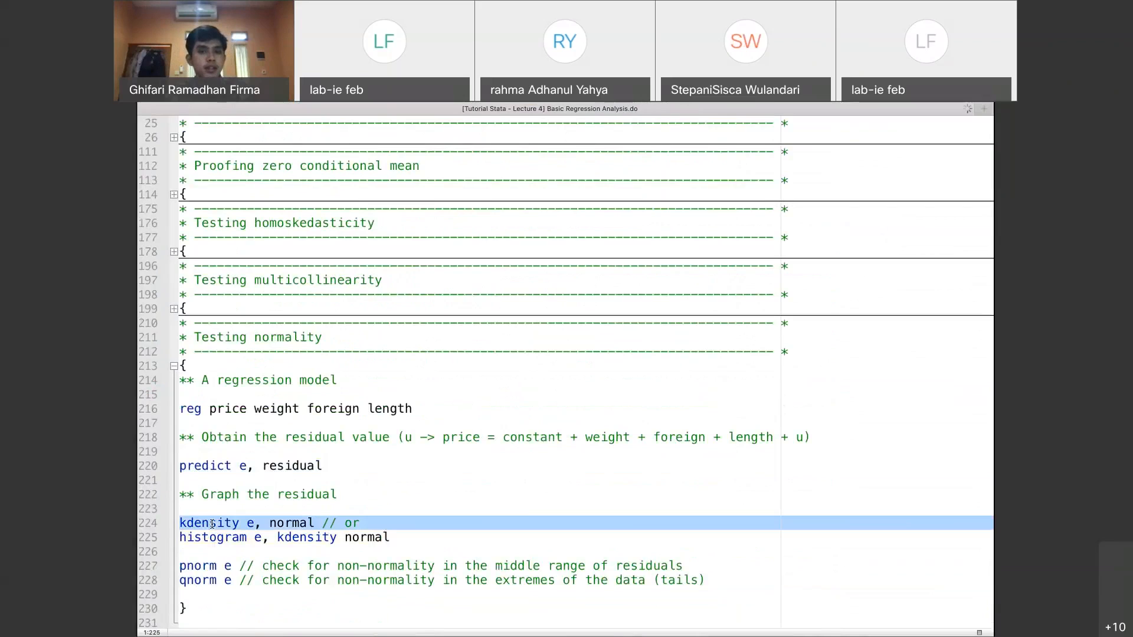